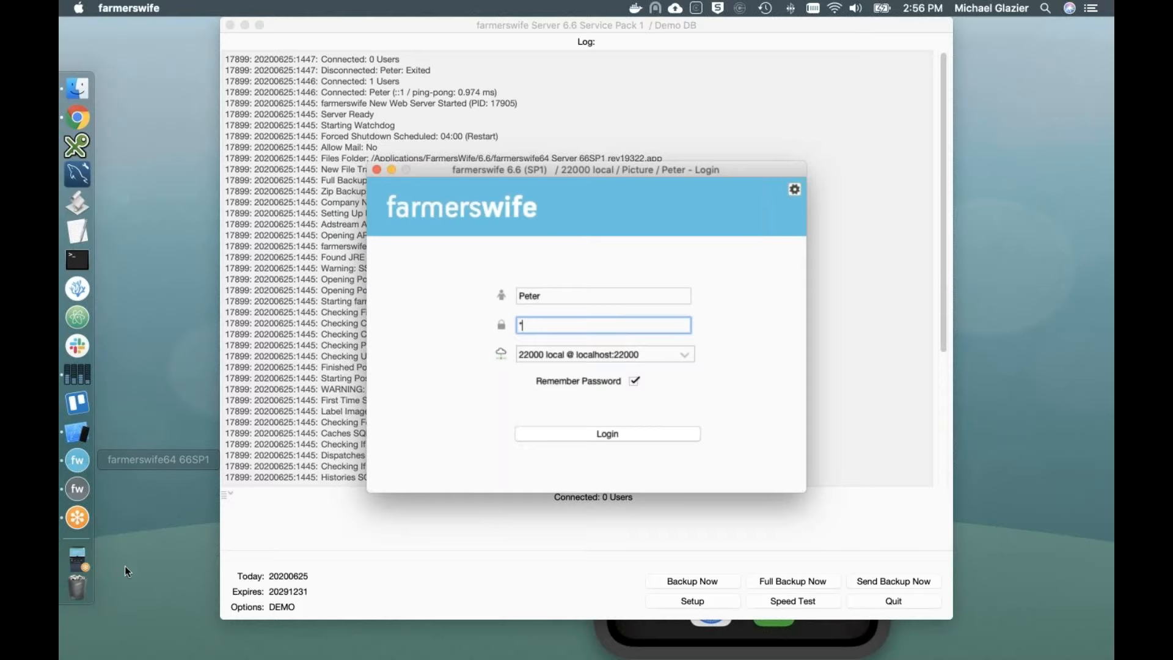
# Step: Log in to the local server, switch the floating Toolbox from Projects to Contacts, then close it
pyautogui.click(541, 434)
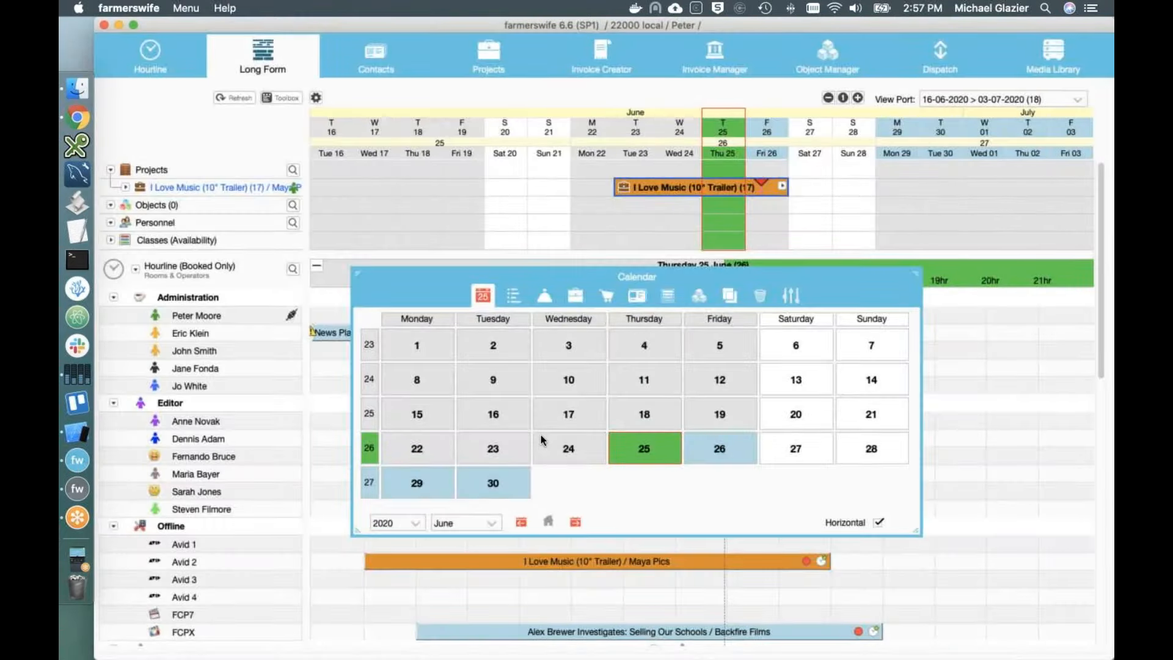
pyautogui.moveTo(760, 278); pyautogui.dragTo(726, 242)
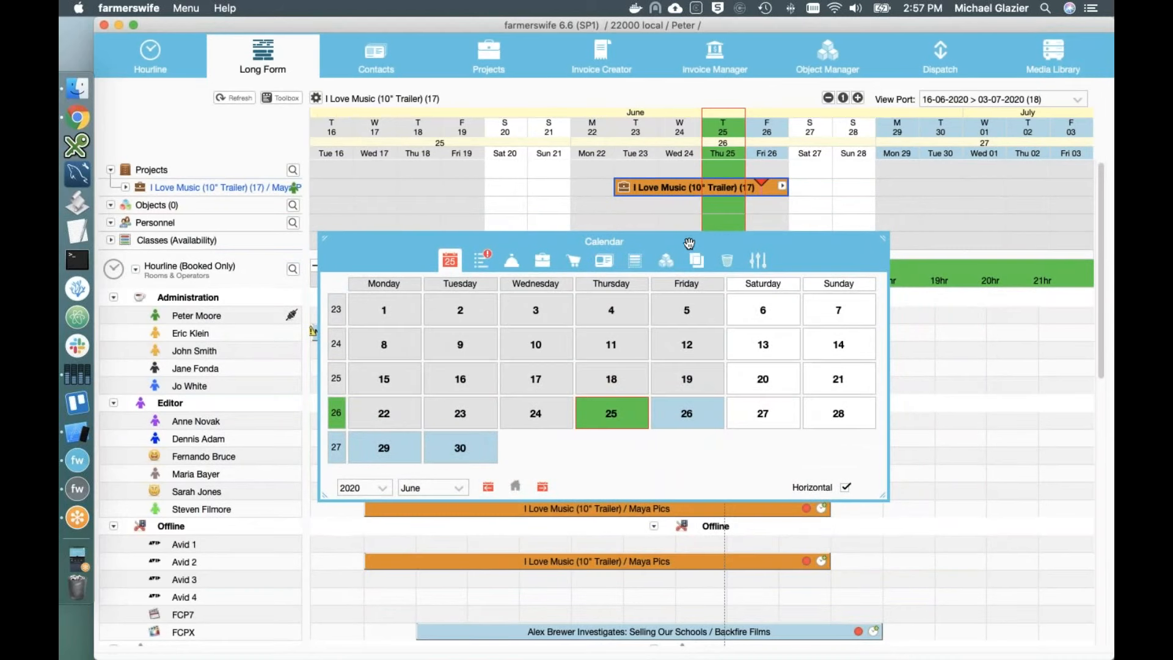
pyautogui.click(540, 266)
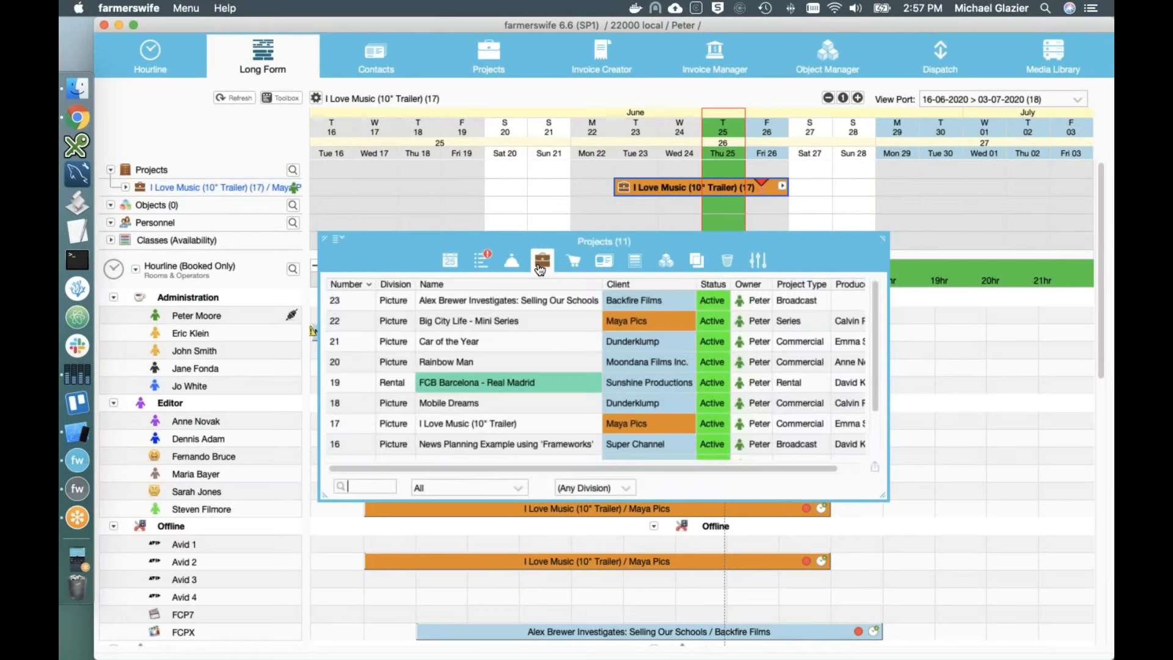
pyautogui.click(603, 260)
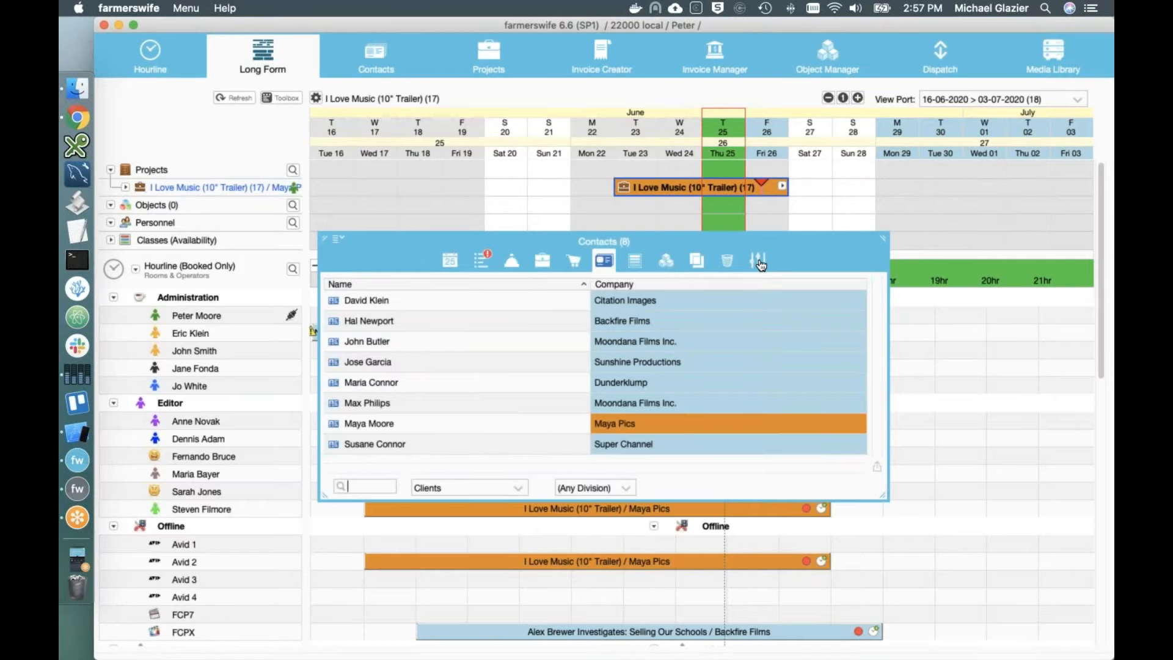
pyautogui.doubleClick(638, 246)
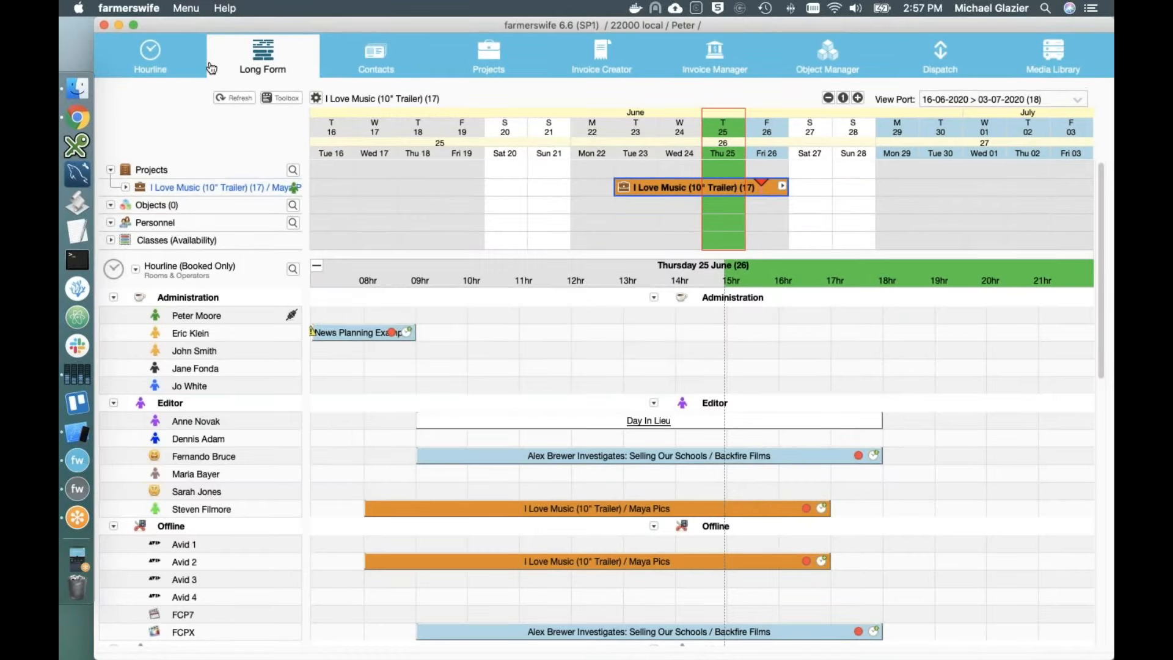
# Step: Browse Long Form, Contacts, Projects, Invoice Creator, Dispatch and Media Library, then return to Hourline
pyautogui.click(168, 66)
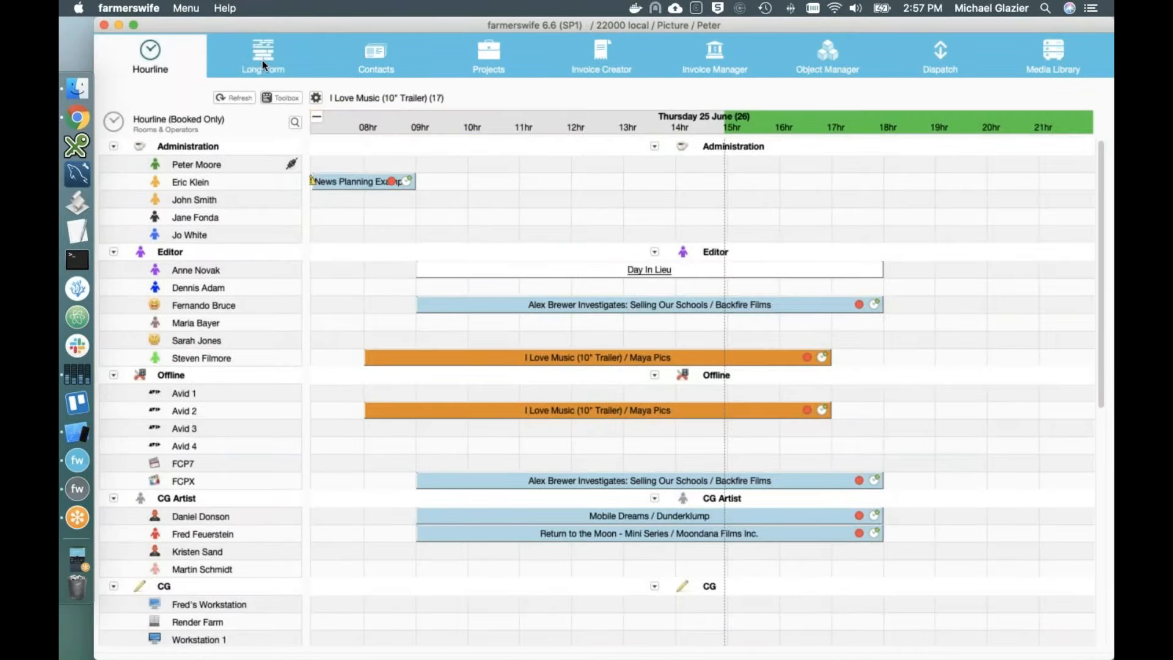
pyautogui.click(262, 60)
pyautogui.click(388, 63)
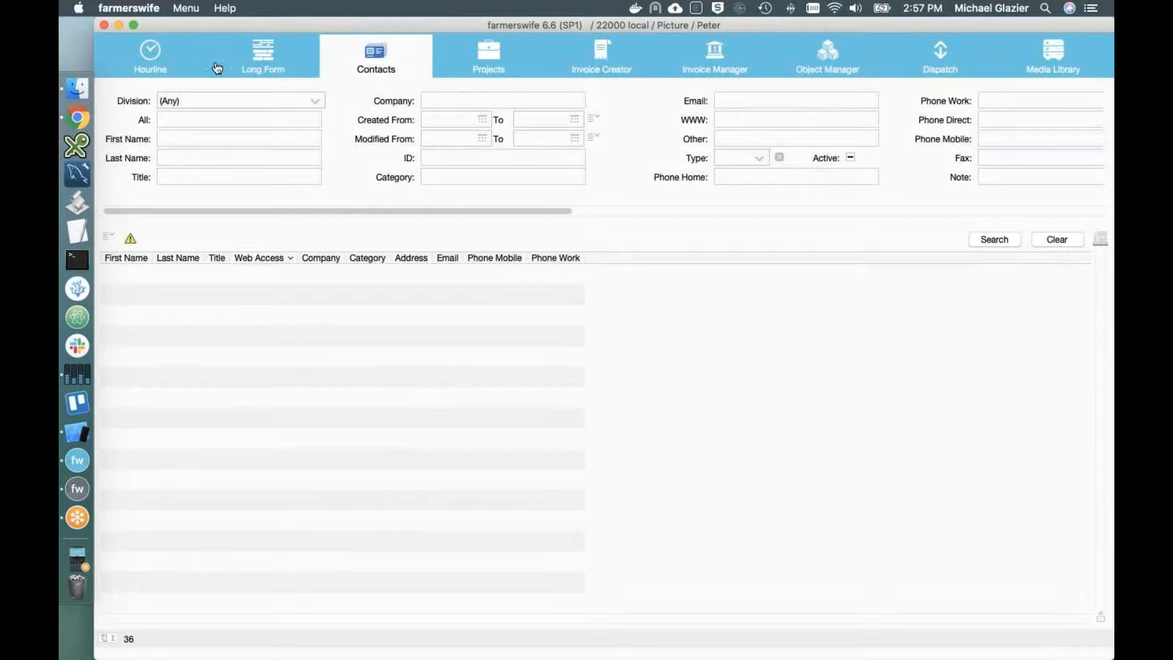
pyautogui.click(475, 78)
pyautogui.click(617, 78)
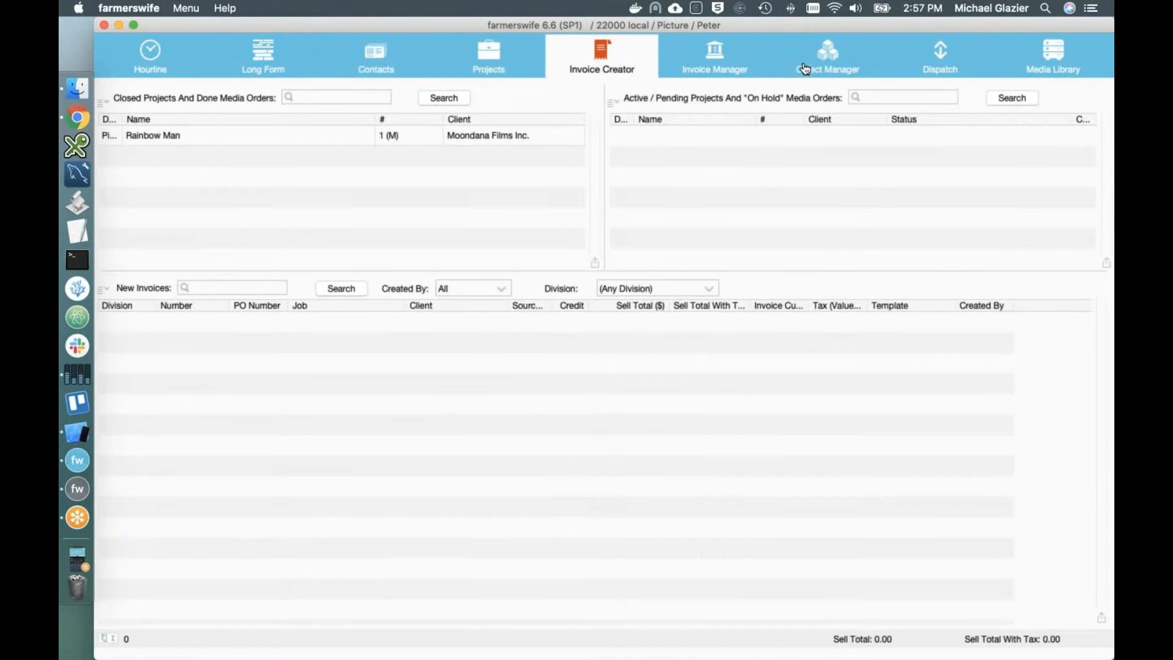
pyautogui.click(956, 68)
pyautogui.click(1035, 66)
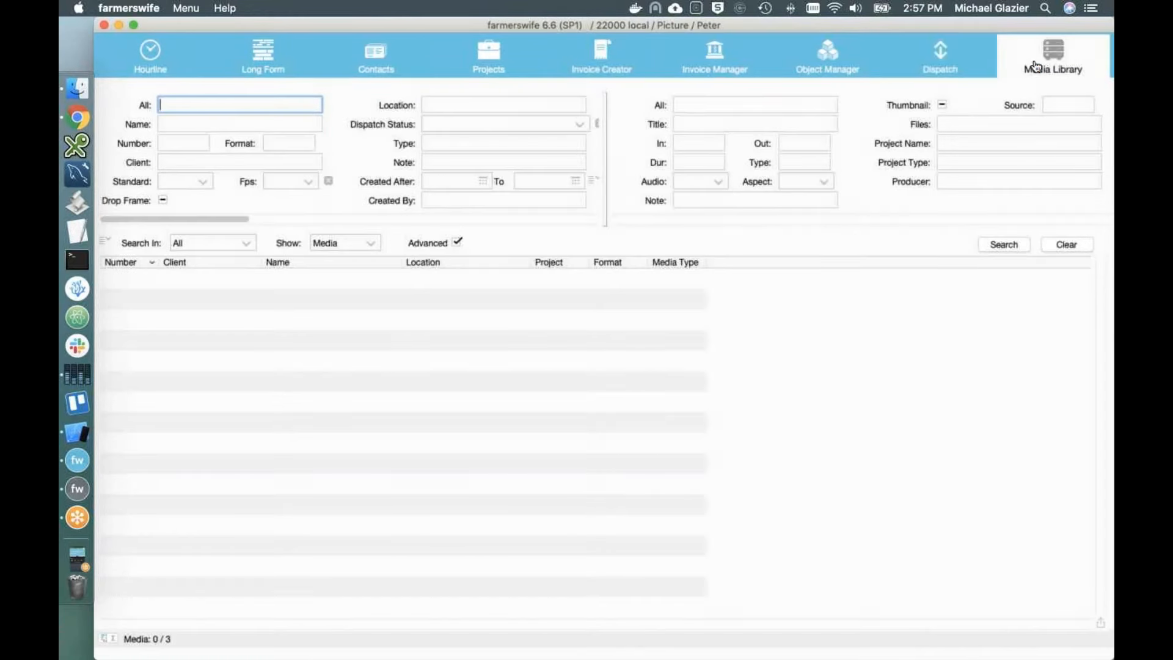
pyautogui.click(158, 63)
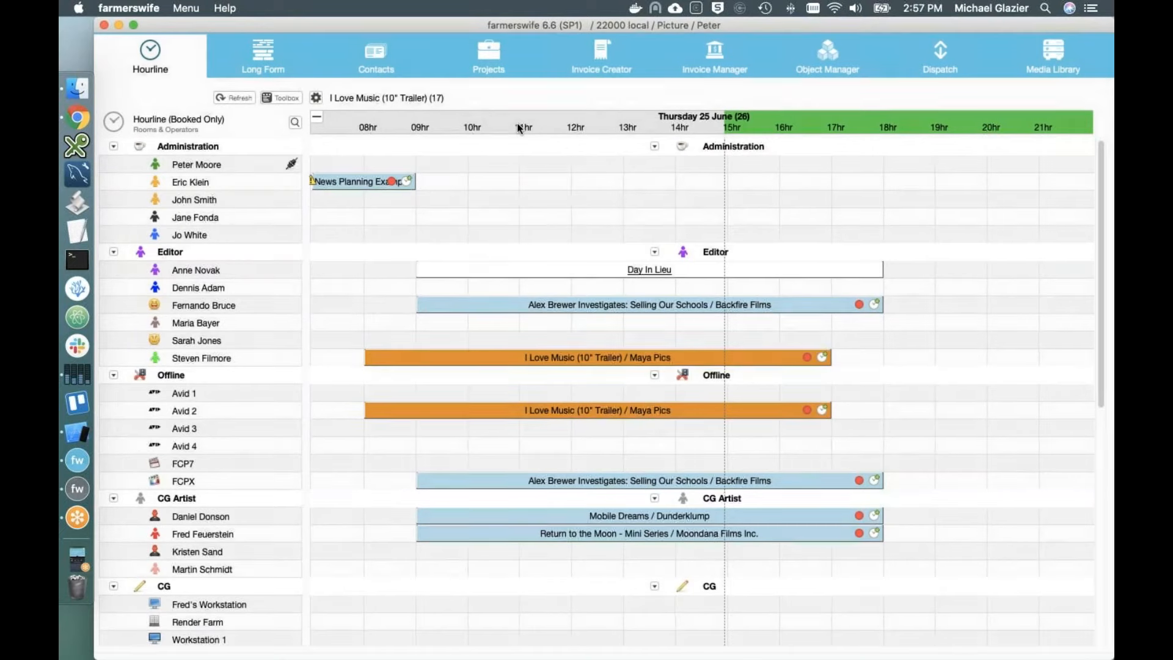
pyautogui.press('space')
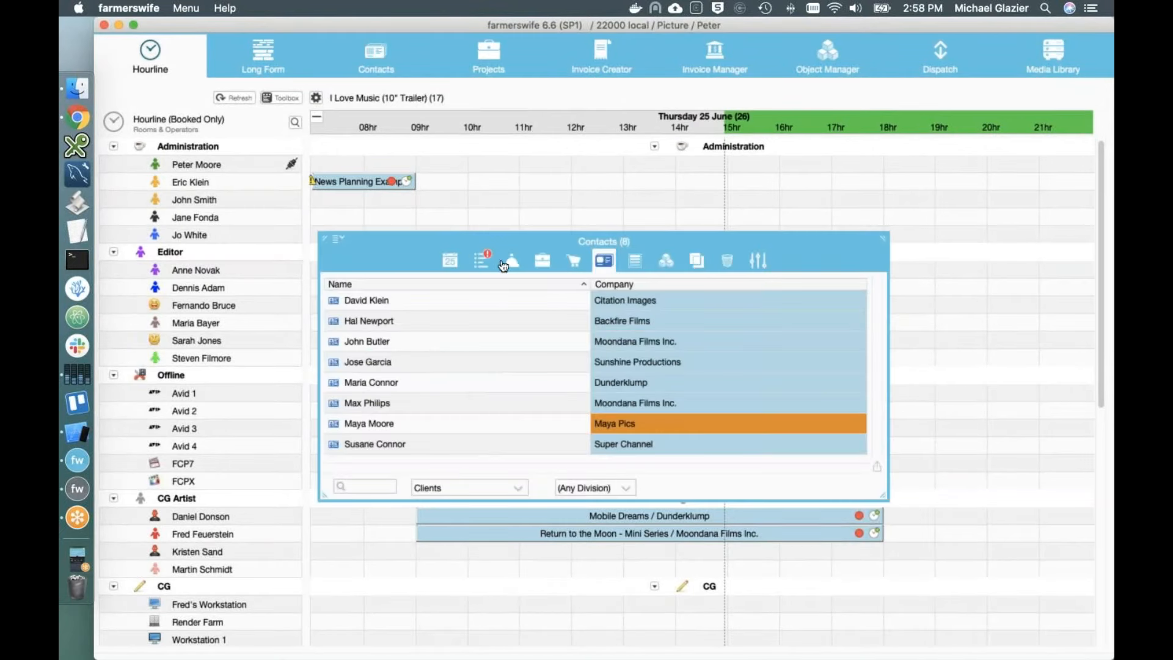
pyautogui.click(455, 262)
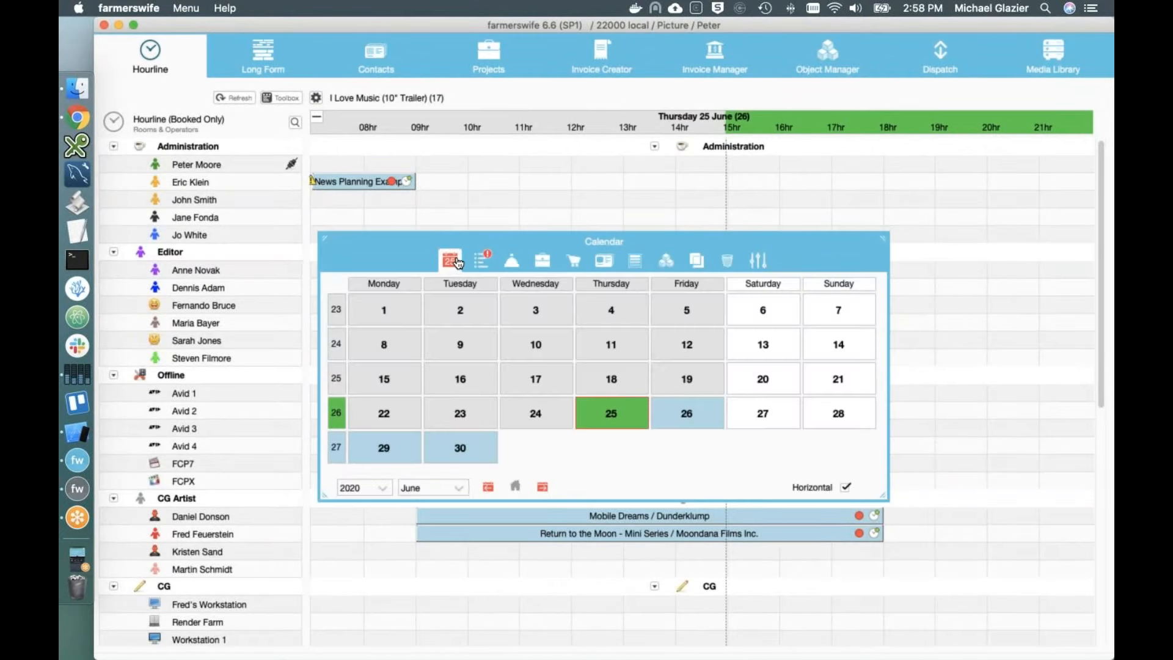
pyautogui.click(460, 340)
pyautogui.click(845, 367)
pyautogui.click(778, 354)
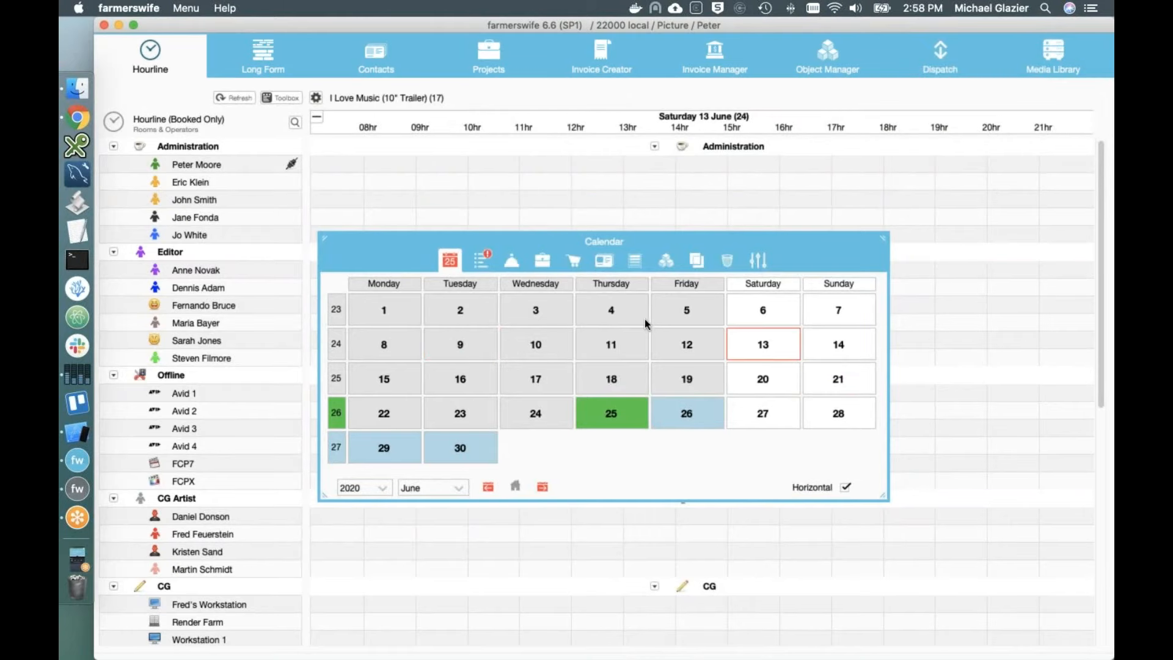
pyautogui.click(620, 318)
pyautogui.click(331, 414)
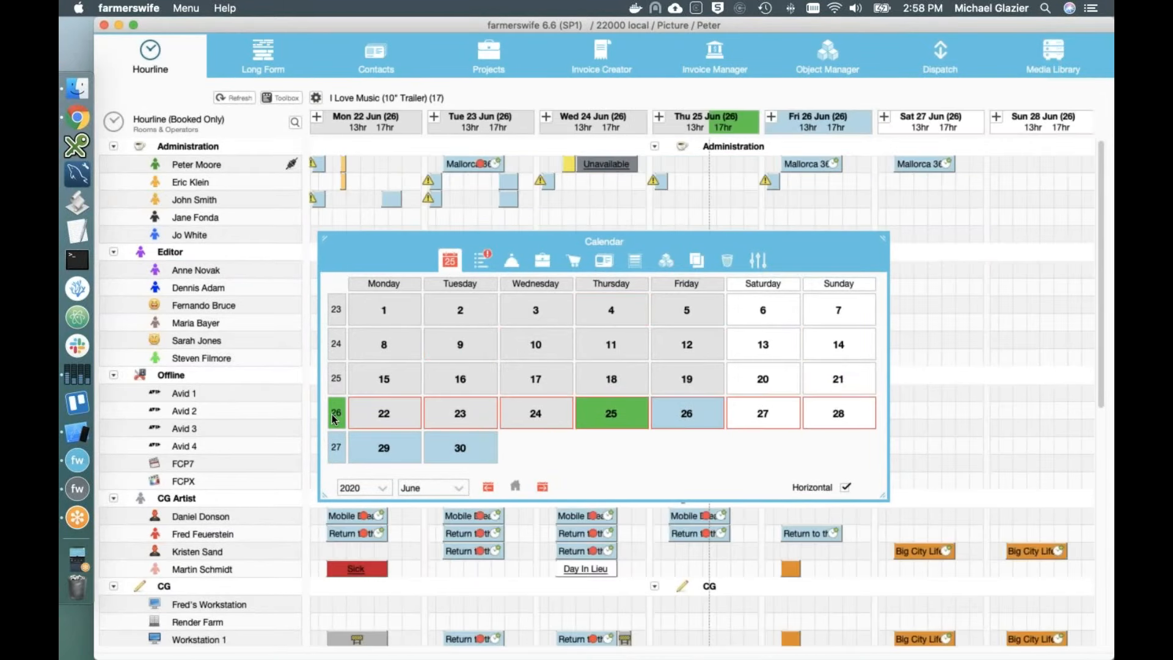
pyautogui.click(472, 419)
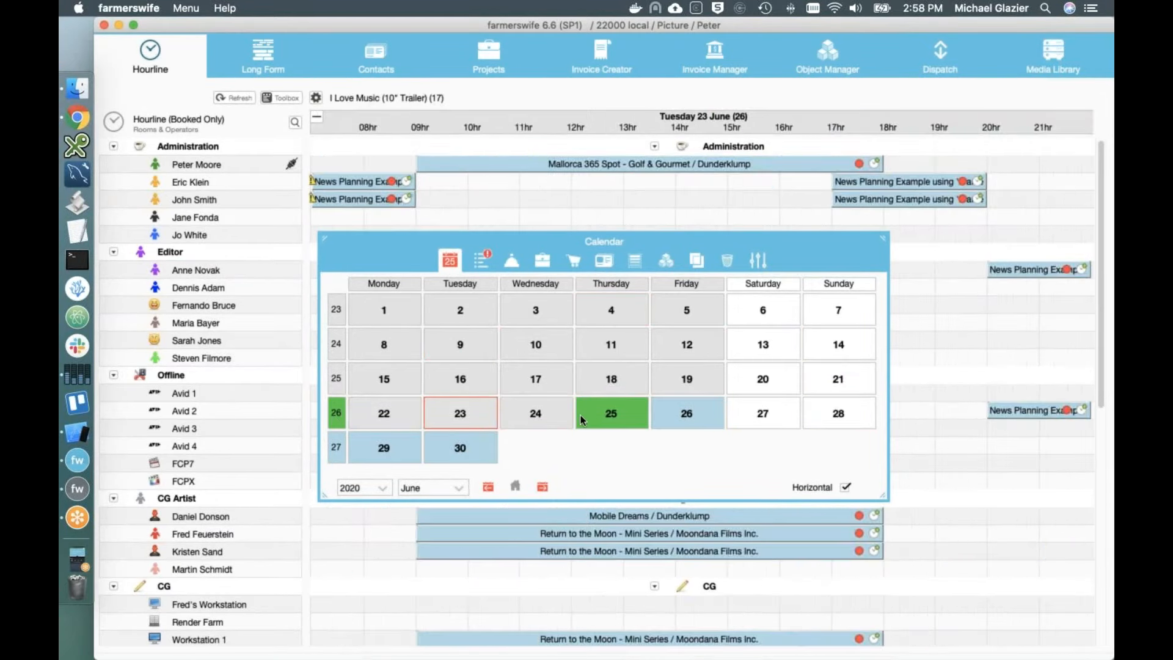
pyautogui.keyDown('shift'); pyautogui.click(563, 413); pyautogui.keyUp('shift')
pyautogui.keyDown('shift'); pyautogui.click(608, 416); pyautogui.keyUp('shift')
pyautogui.click(677, 420)
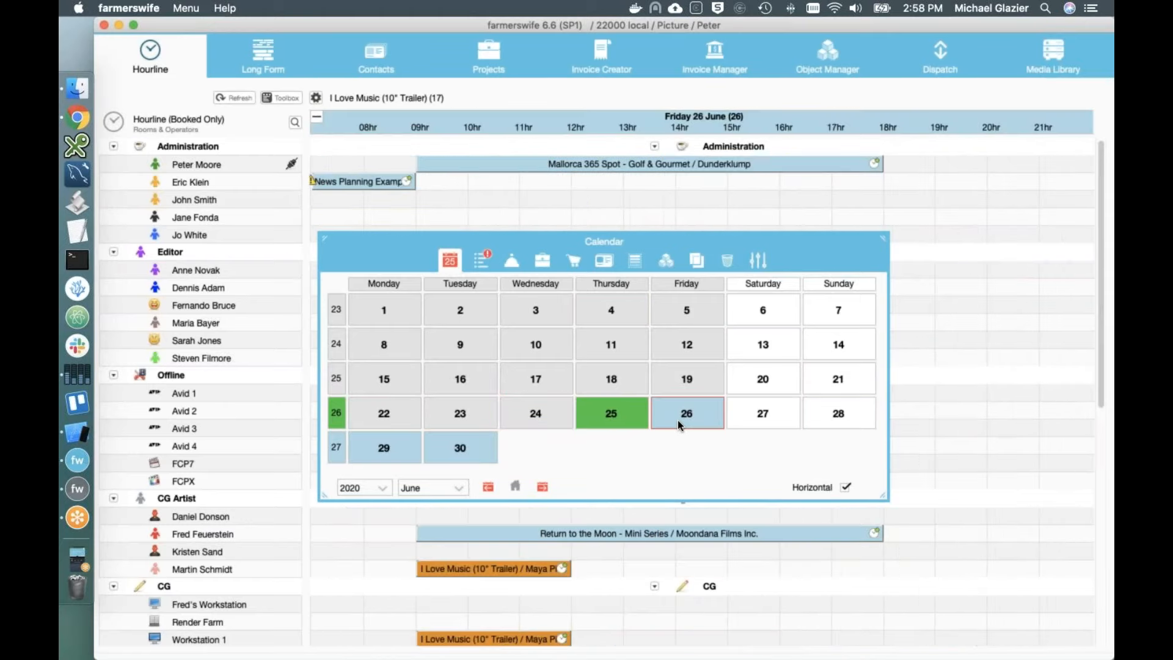
pyautogui.keyDown('shift'); pyautogui.click(615, 319); pyautogui.keyUp('shift')
pyautogui.keyDown('shift'); pyautogui.click(615, 342); pyautogui.keyUp('shift')
pyautogui.keyDown('shift'); pyautogui.click(614, 382); pyautogui.keyUp('shift')
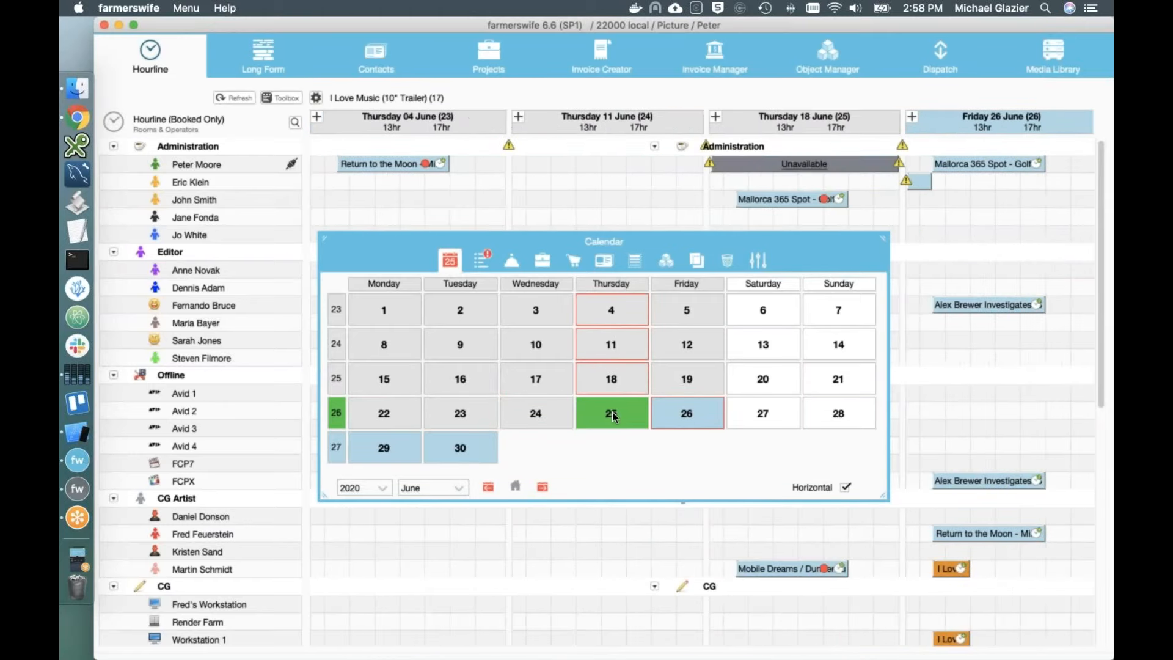
pyautogui.keyDown('shift'); pyautogui.click(613, 417); pyautogui.keyUp('shift')
pyautogui.keyDown('shift'); pyautogui.click(686, 309); pyautogui.keyUp('shift')
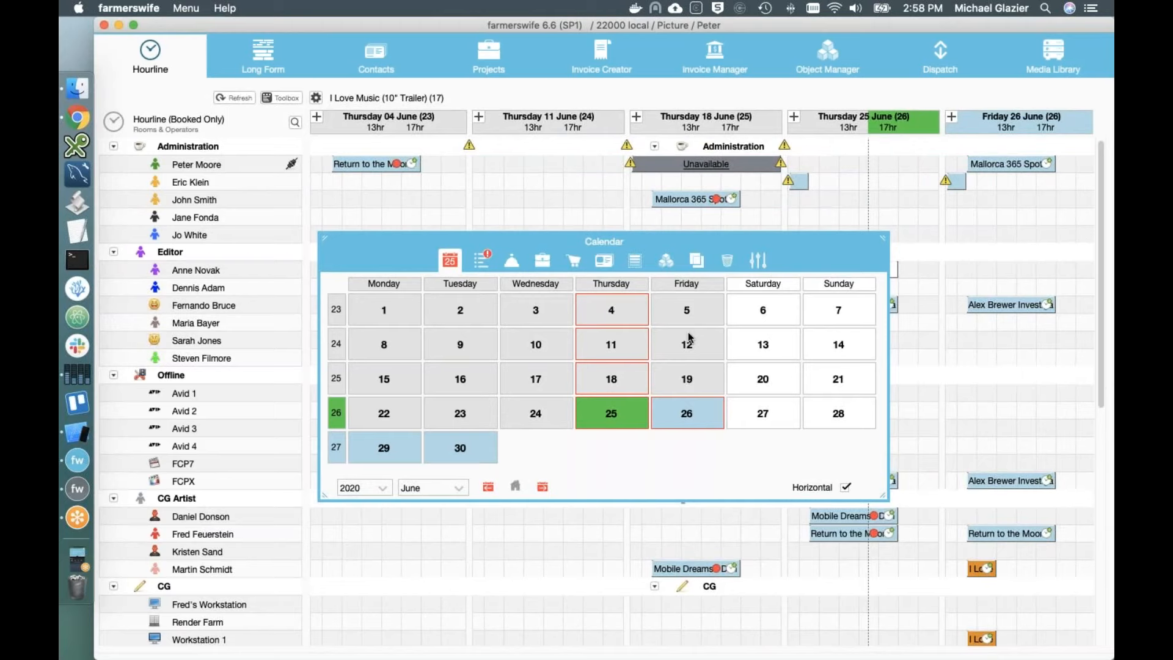
pyautogui.keyDown('shift'); pyautogui.click(686, 343); pyautogui.keyUp('shift')
pyautogui.keyDown('shift'); pyautogui.click(686, 379); pyautogui.keyUp('shift')
pyautogui.keyDown('shift'); pyautogui.click(686, 415); pyautogui.keyUp('shift')
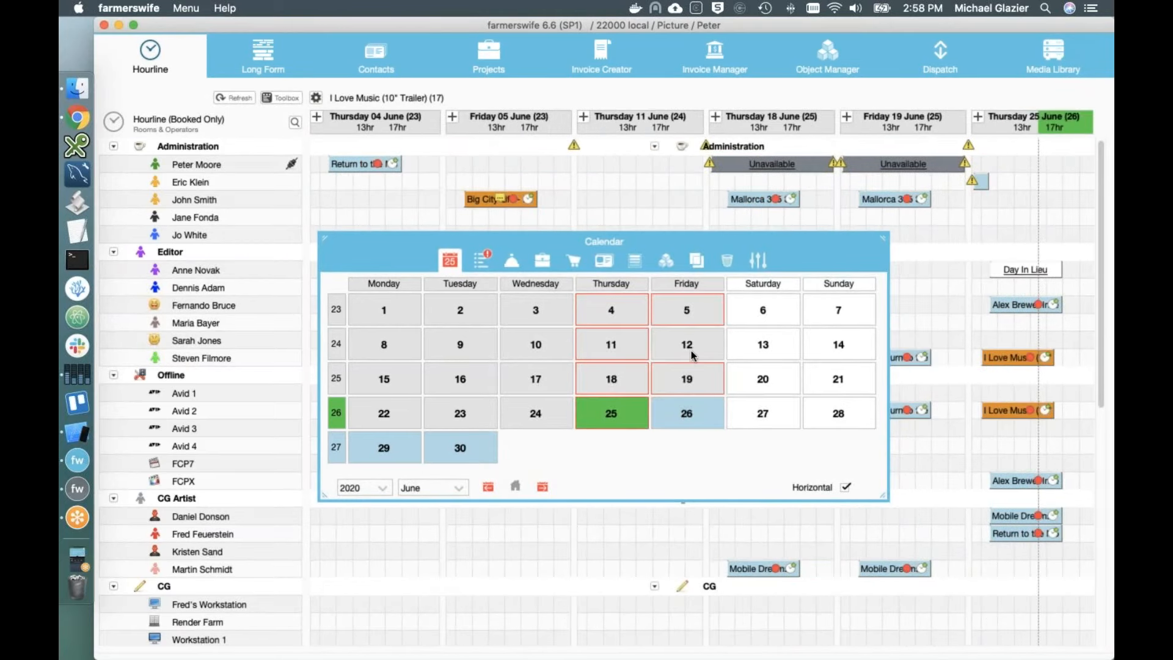
pyautogui.click(606, 312)
pyautogui.click(621, 419)
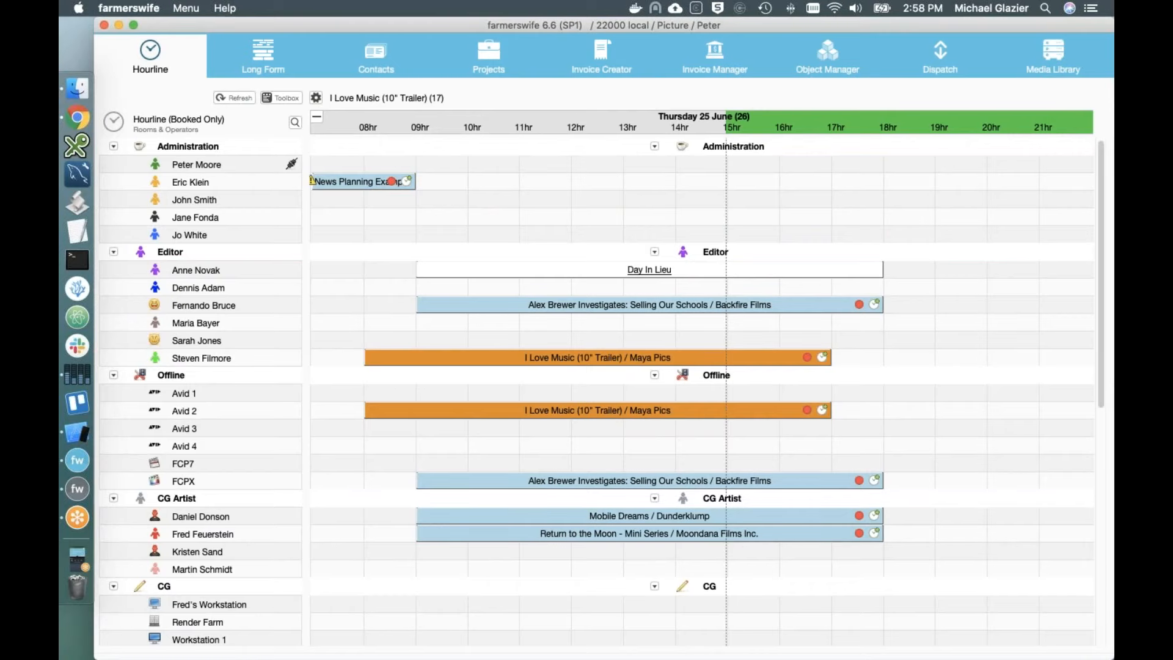
# Step: Filter the Hourline to Edit resources, then switch back to showing all resources
pyautogui.scroll(-5, 596, 391)
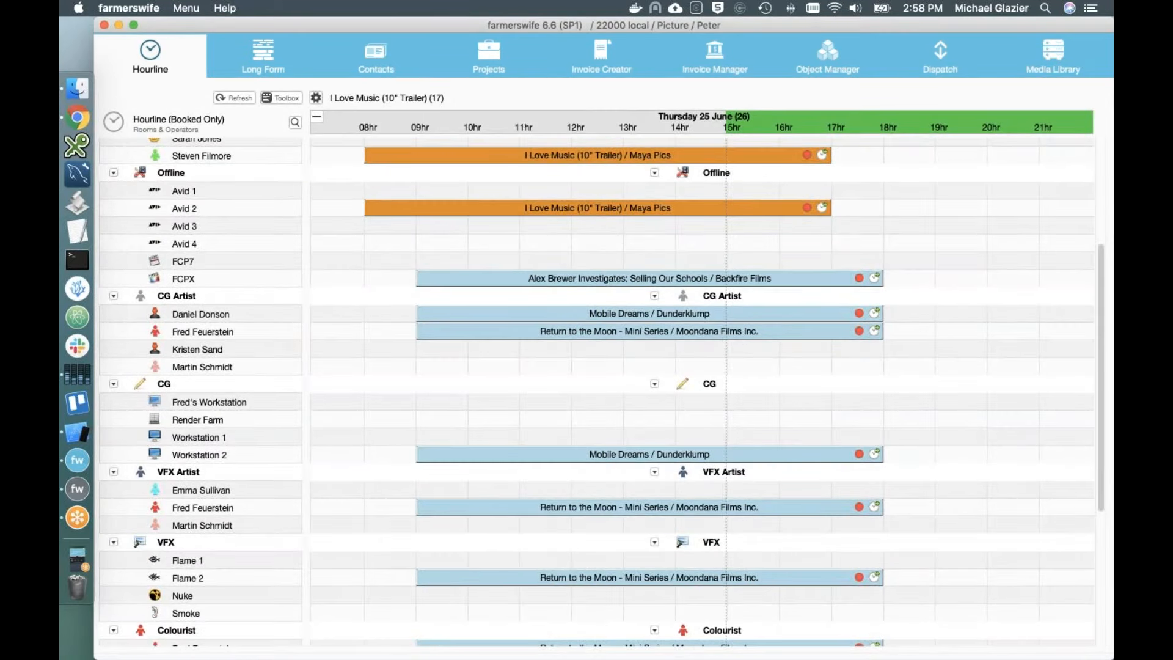
pyautogui.scroll(-3, 702, 391)
pyautogui.scroll(-3, 597, 391)
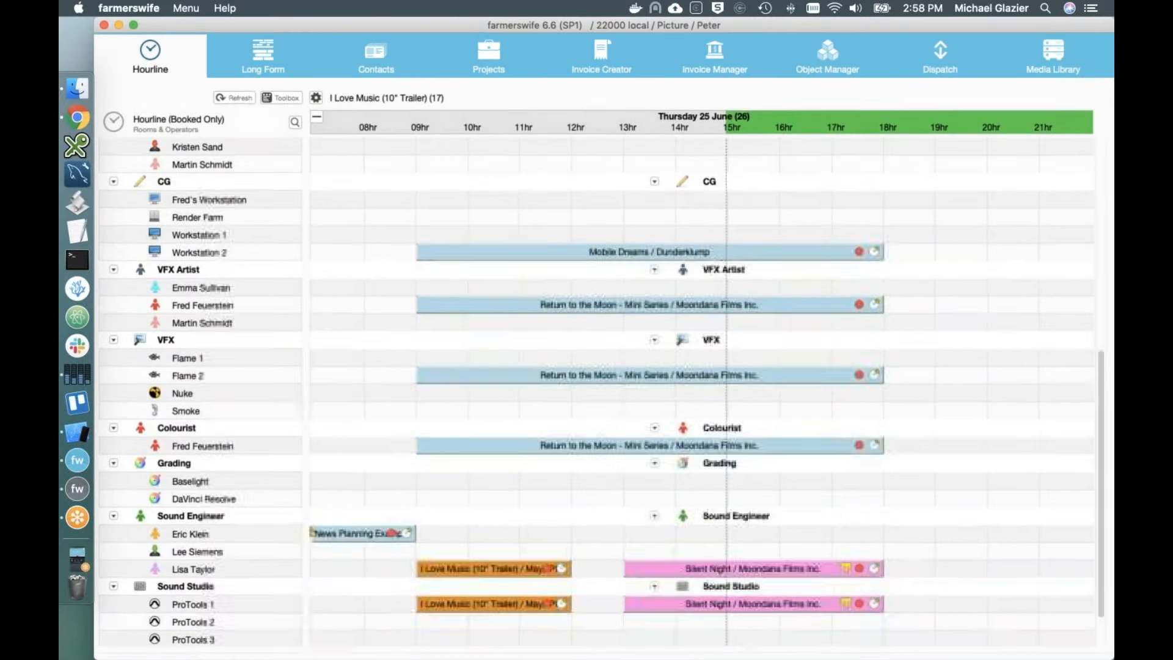
pyautogui.scroll(10, 596, 391)
pyautogui.scroll(-3, 596, 391)
pyautogui.scroll(3, 597, 391)
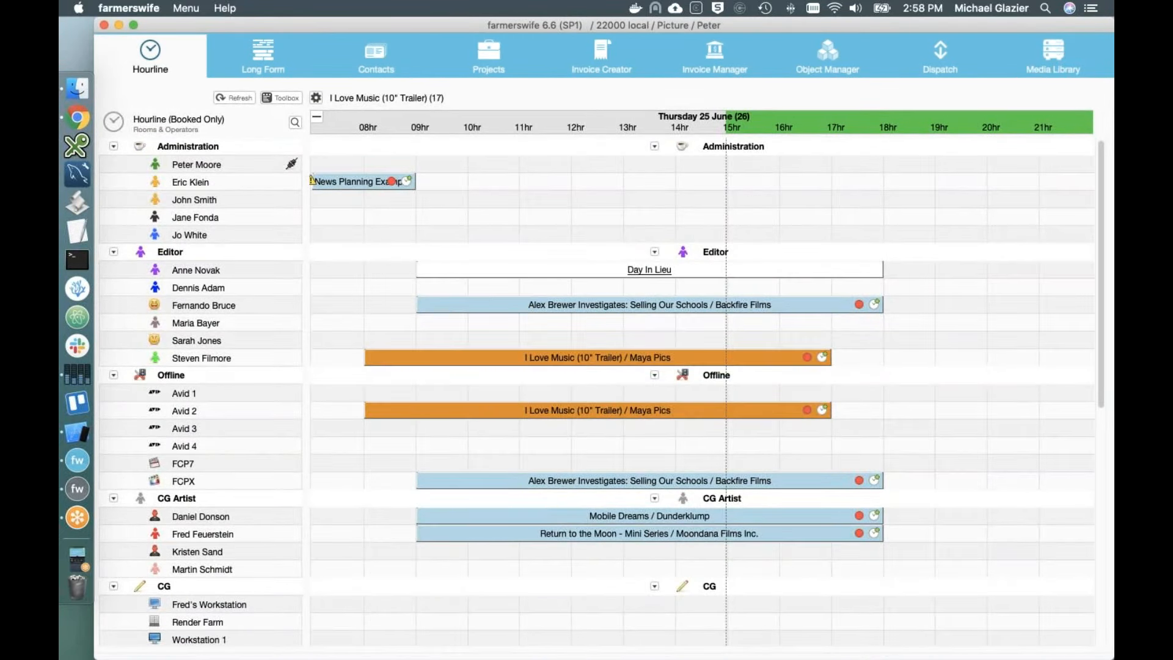
pyautogui.click(116, 120)
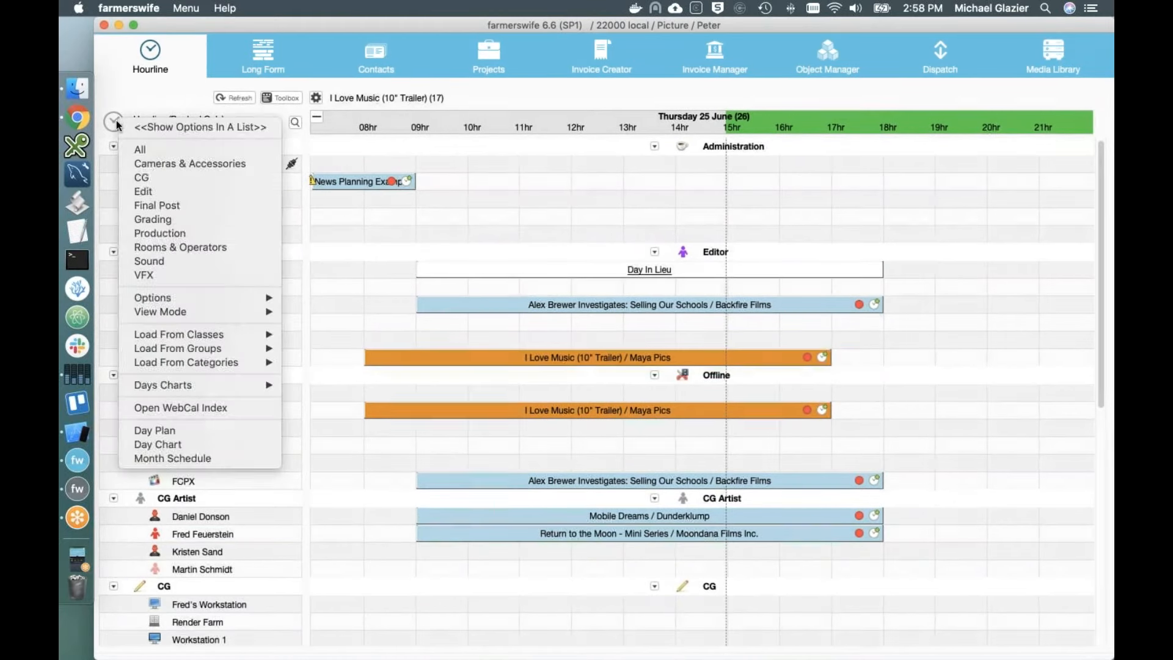
pyautogui.click(151, 191)
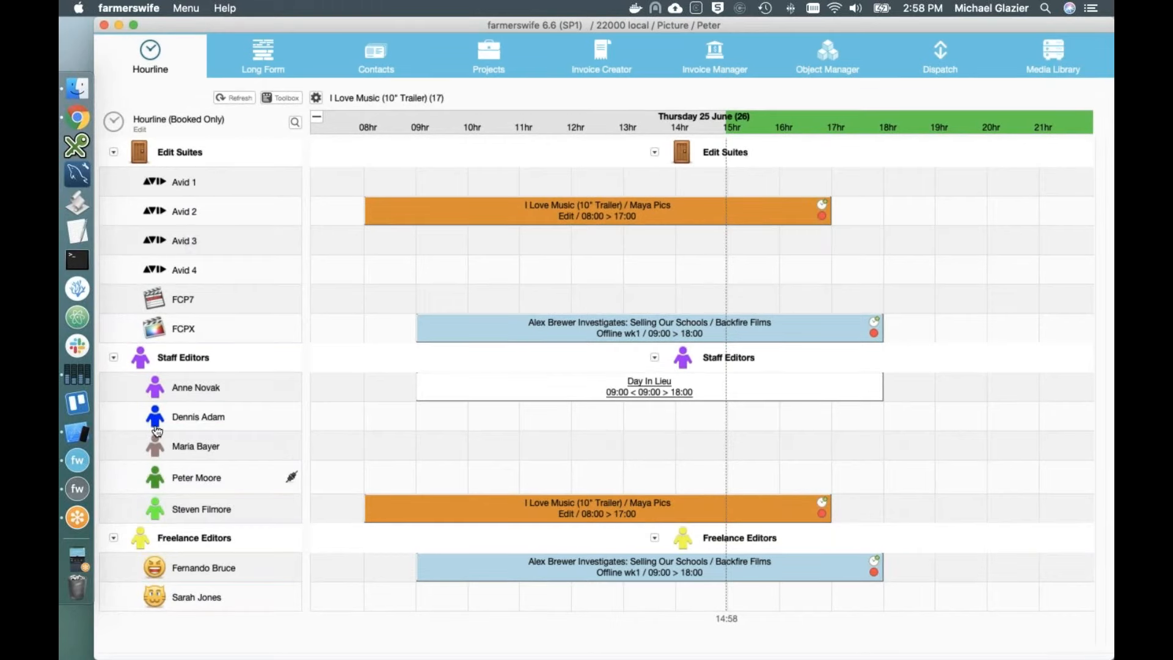
pyautogui.click(115, 126)
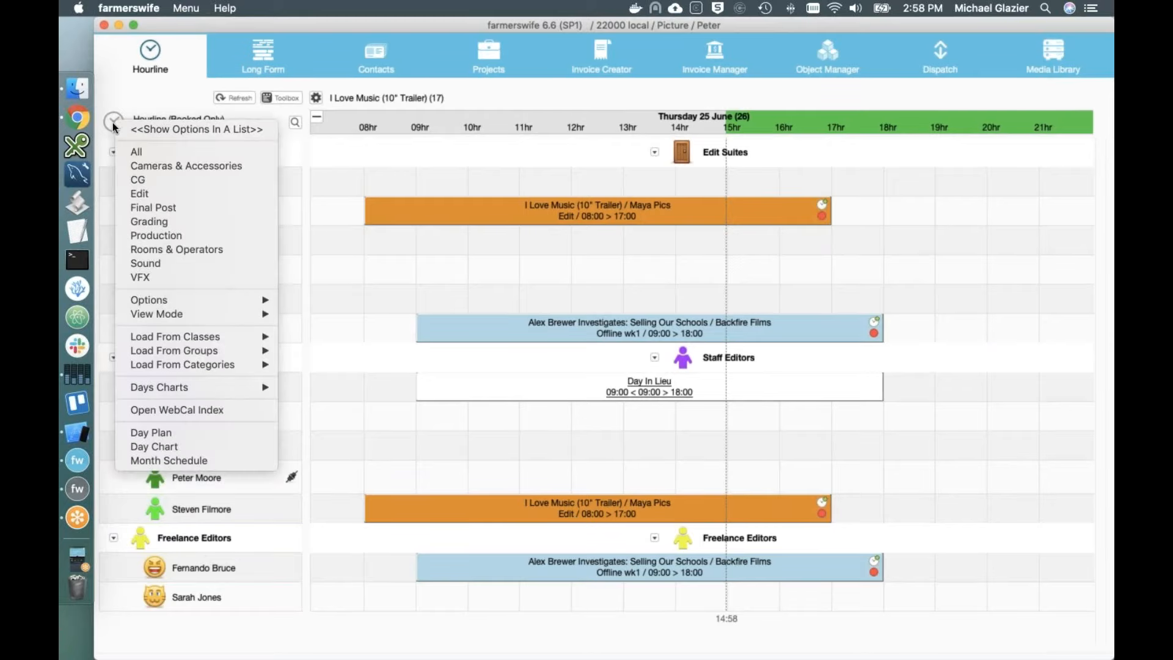
pyautogui.click(129, 154)
# Step: Try the Production and Rooms & Operators Hourline views, then settle on the Edit view
pyautogui.scroll(-12, 128, 157)
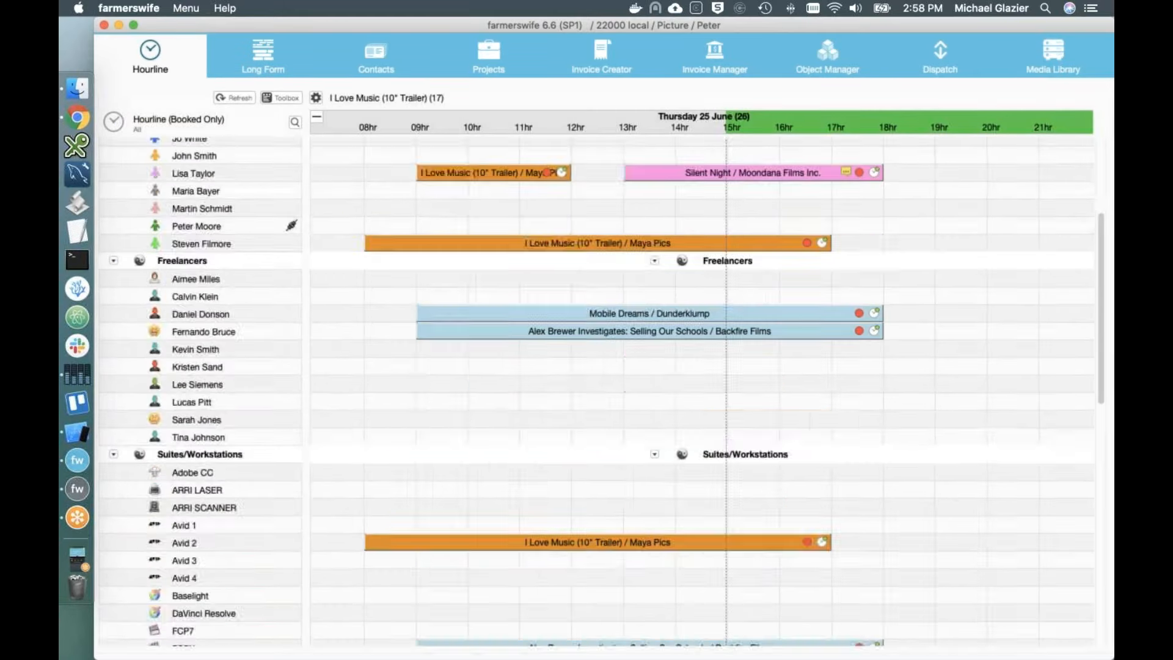
pyautogui.click(117, 127)
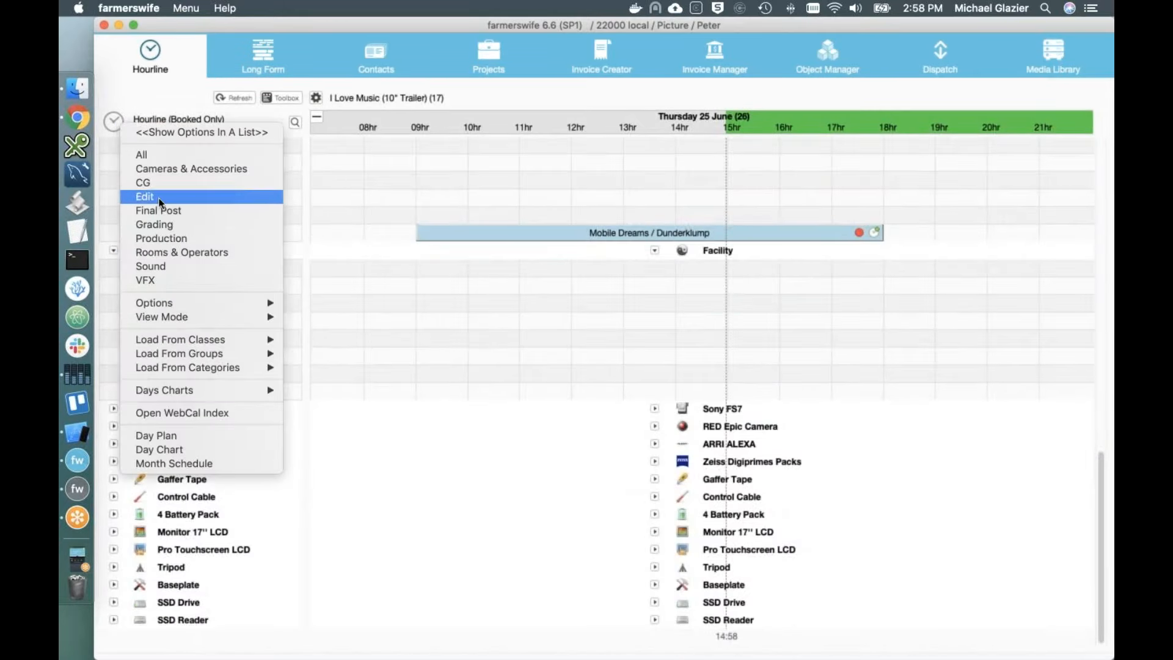
pyautogui.click(167, 236)
pyautogui.click(113, 125)
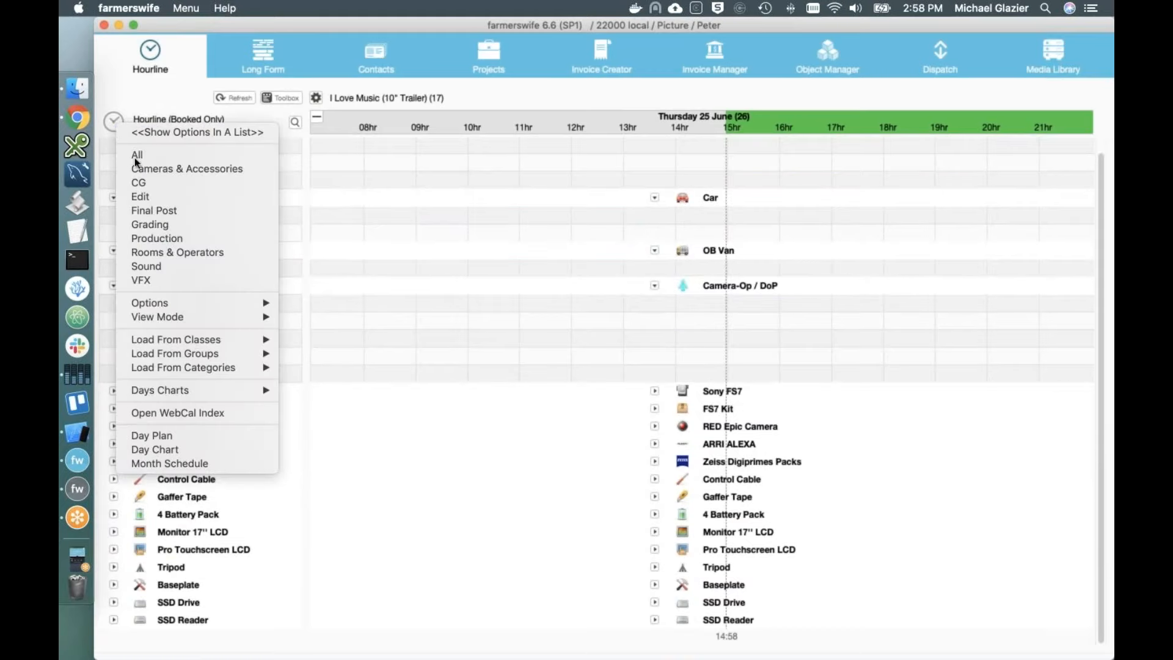
pyautogui.click(167, 250)
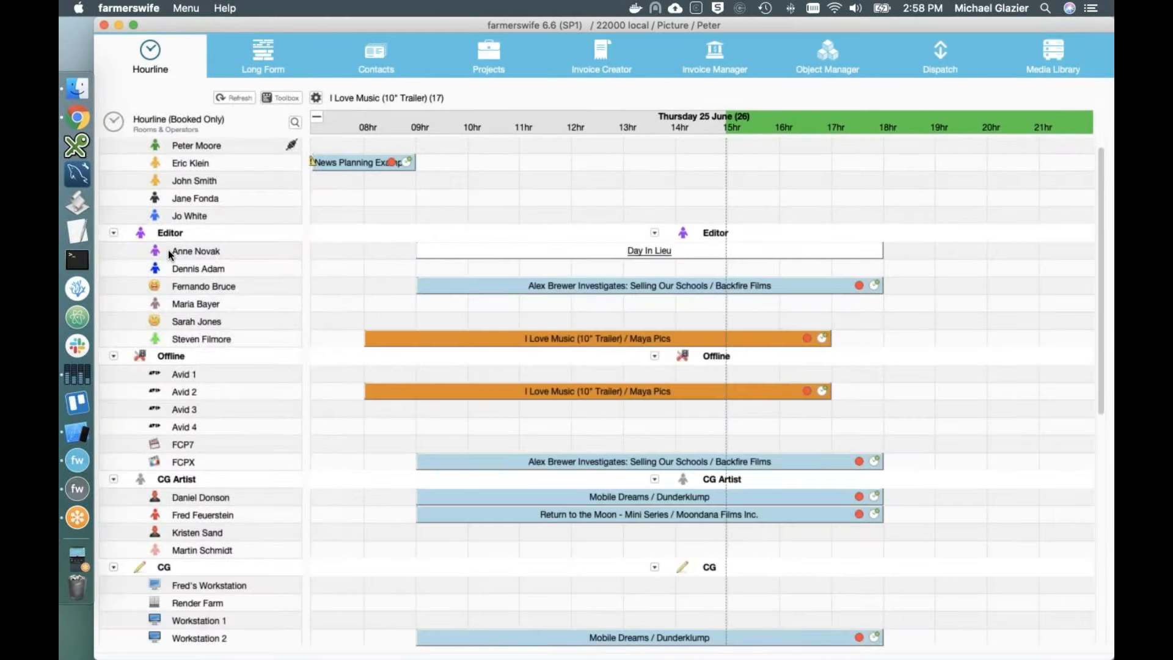
pyautogui.scroll(-5, 413, 452)
pyautogui.scroll(10, 413, 448)
pyautogui.click(120, 125)
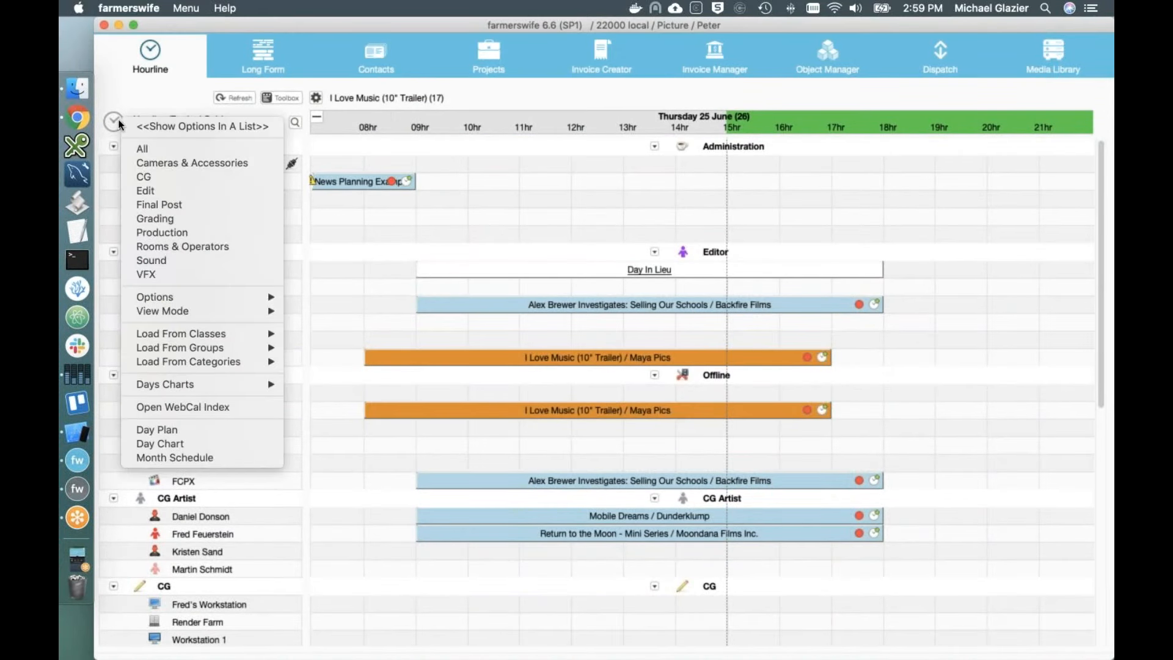
pyautogui.click(175, 193)
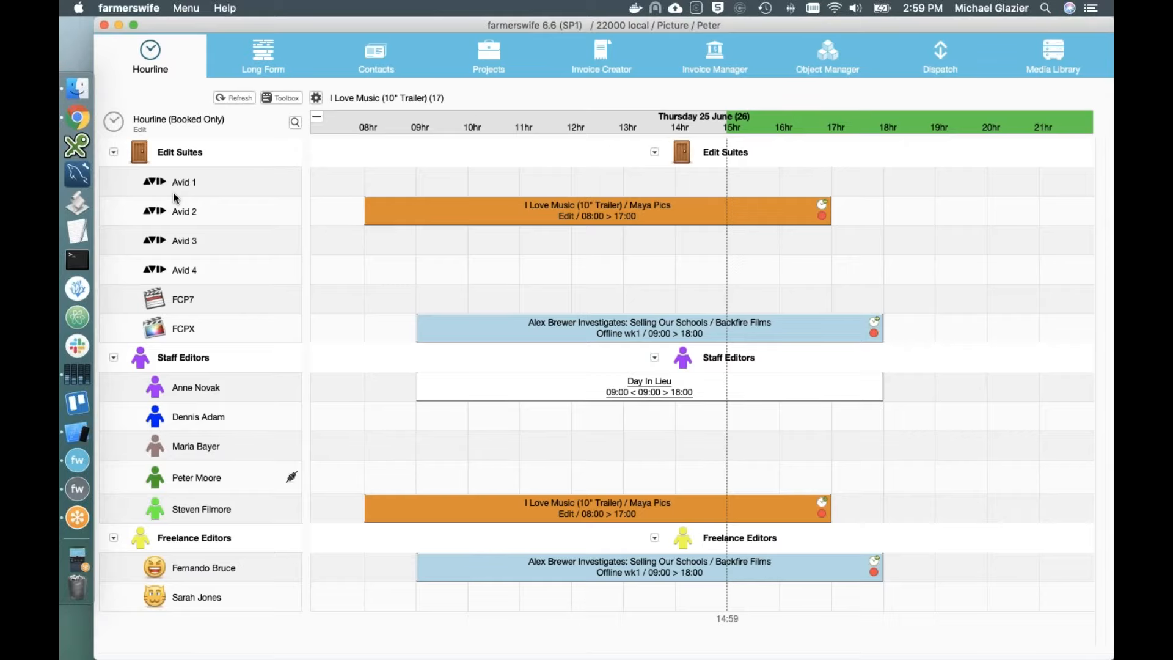
pyautogui.press('Right')
pyautogui.press('Right')
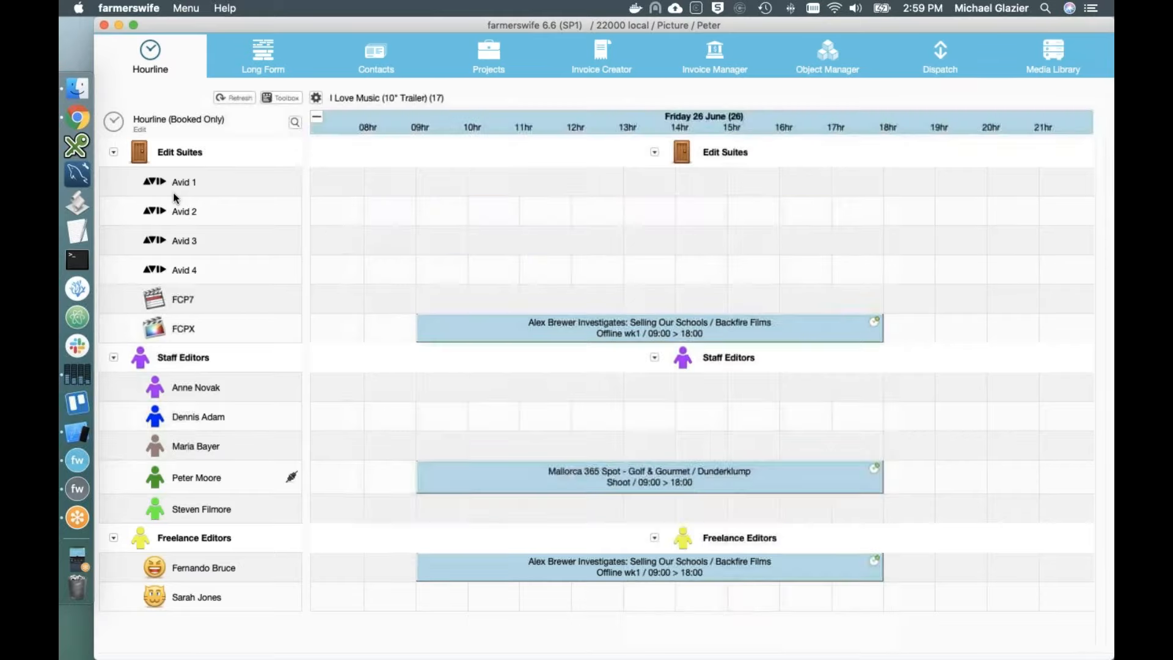
pyautogui.press('Left')
pyautogui.press('Left')
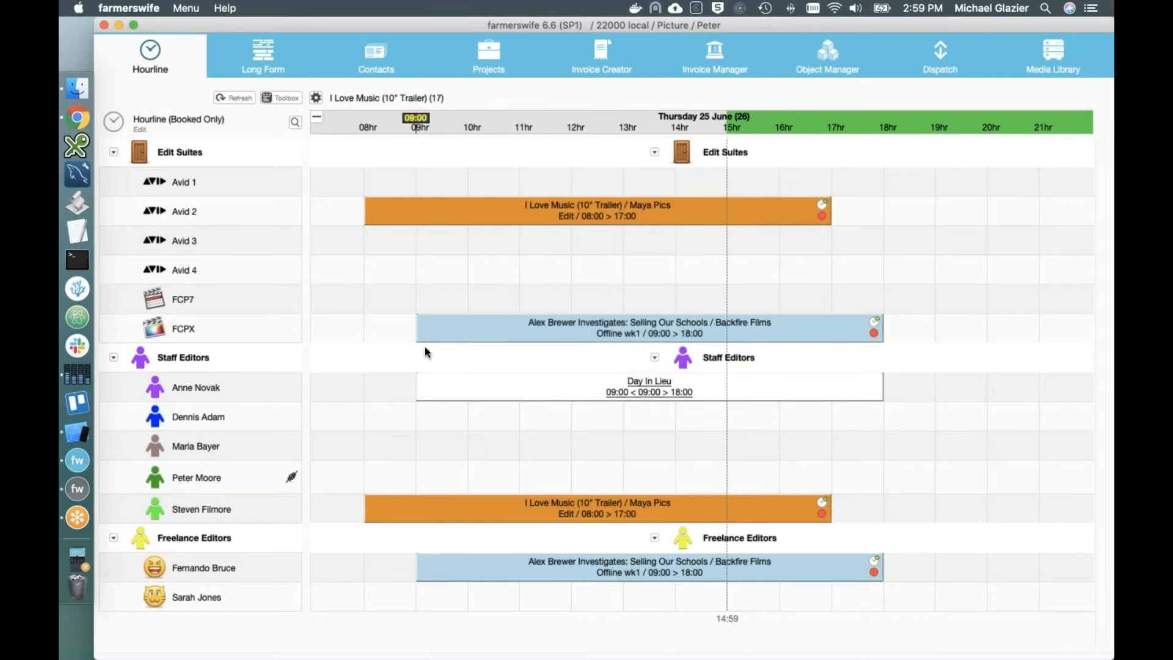
pyautogui.moveTo(411, 210)
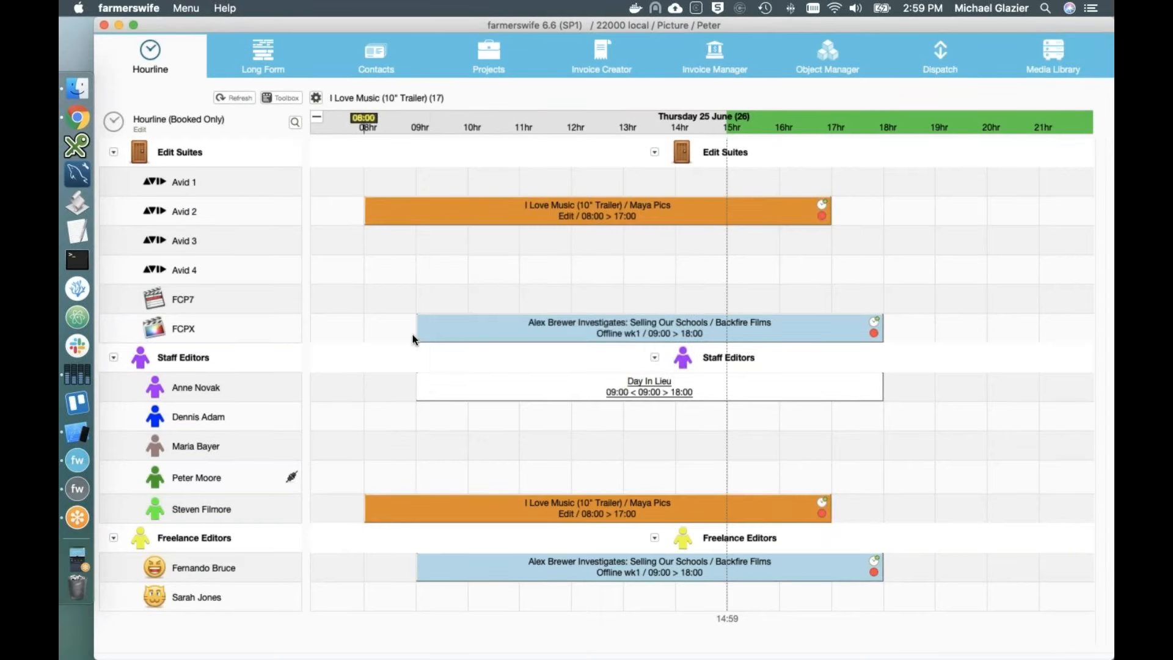
# Step: Shift the I Love Music booking to 10:00–19:00 and move it from Avid 2 to Avid 3
pyautogui.moveTo(494, 334)
pyautogui.moveTo(535, 394)
pyautogui.moveTo(416, 214); pyautogui.dragTo(488, 203)
pyautogui.click(648, 394)
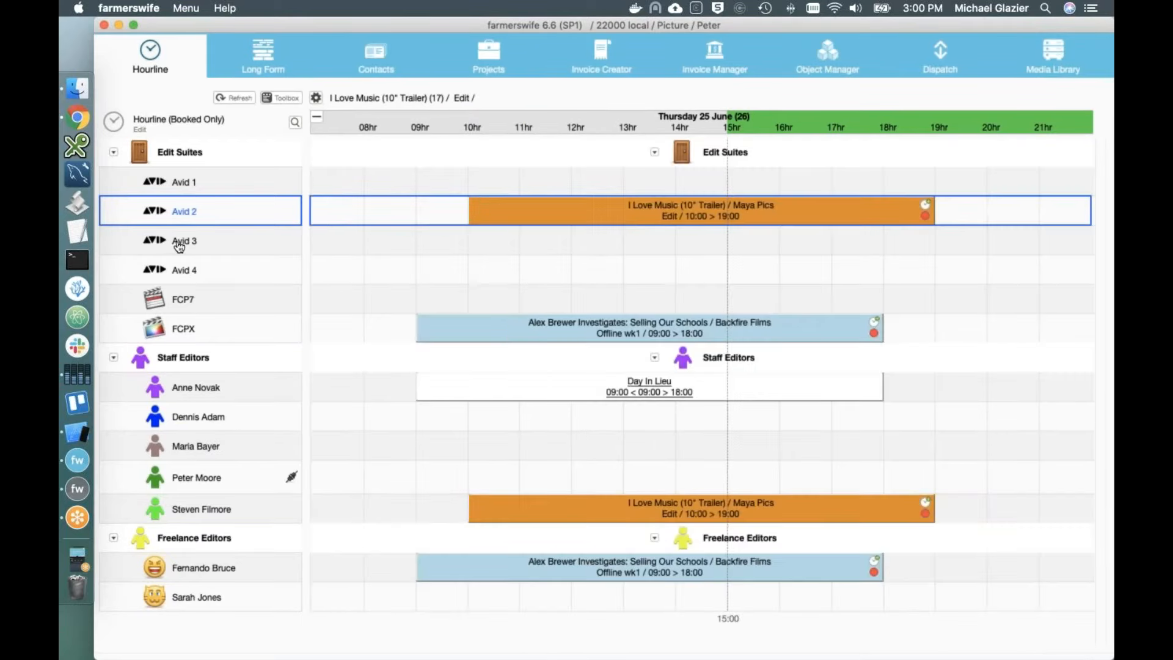
pyautogui.moveTo(178, 247); pyautogui.dragTo(490, 203)
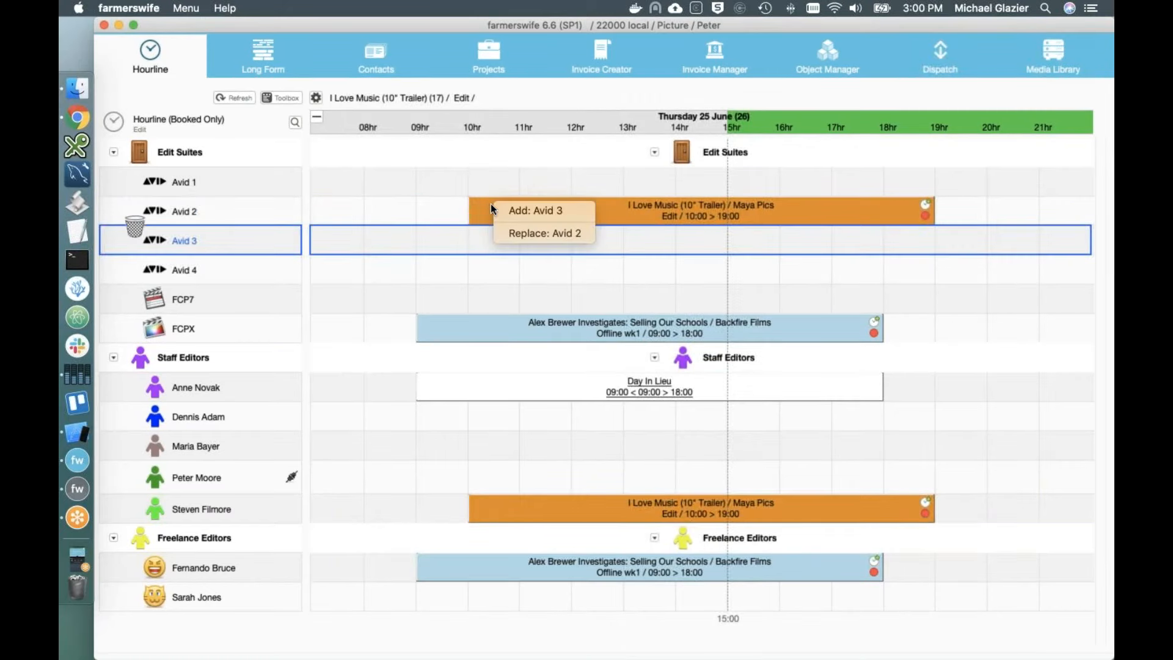
pyautogui.click(541, 230)
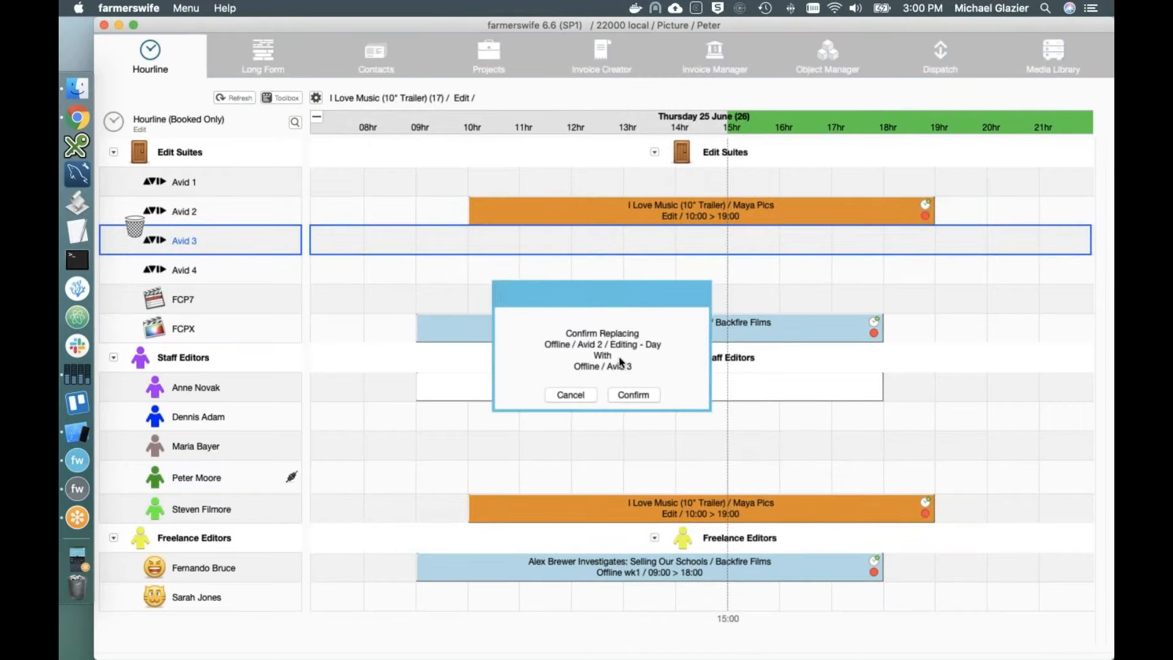
pyautogui.click(628, 394)
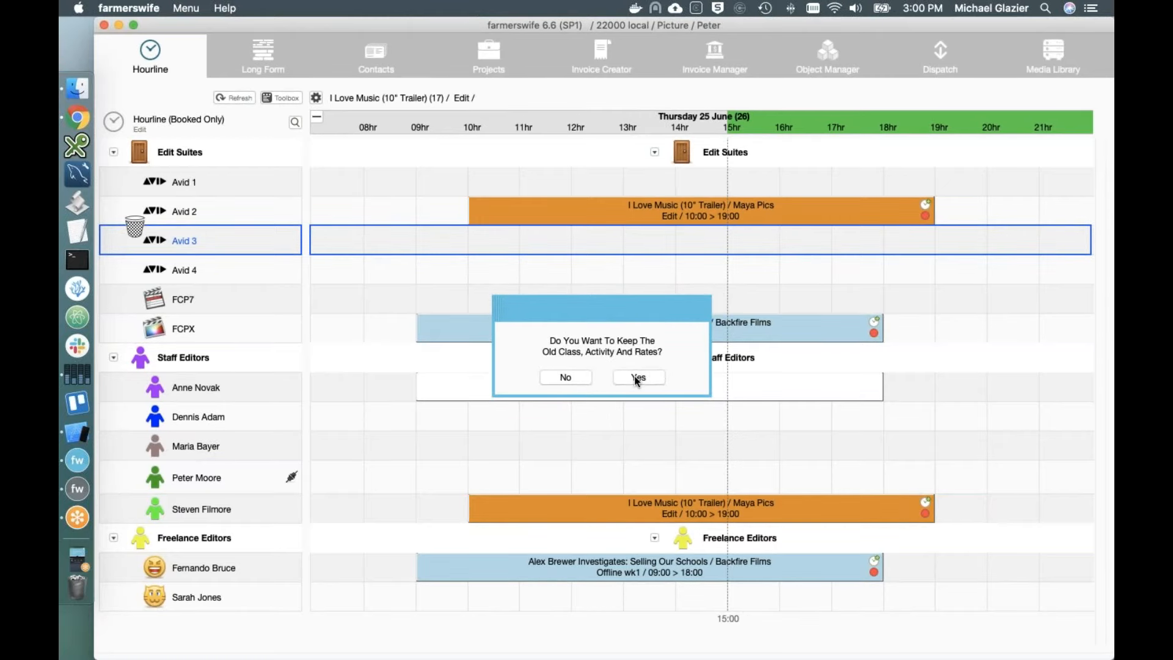
pyautogui.click(635, 378)
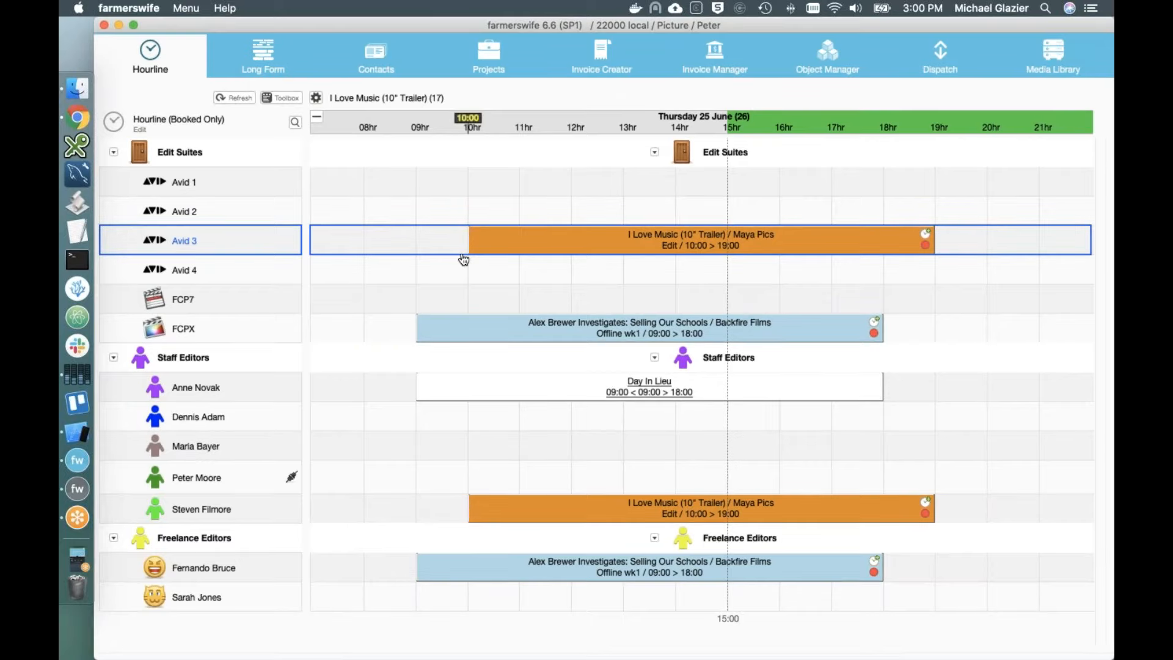
# Step: Add Friday 26 June to the Hourline and copy the I Love Music booking onto Friday
pyautogui.press('space')
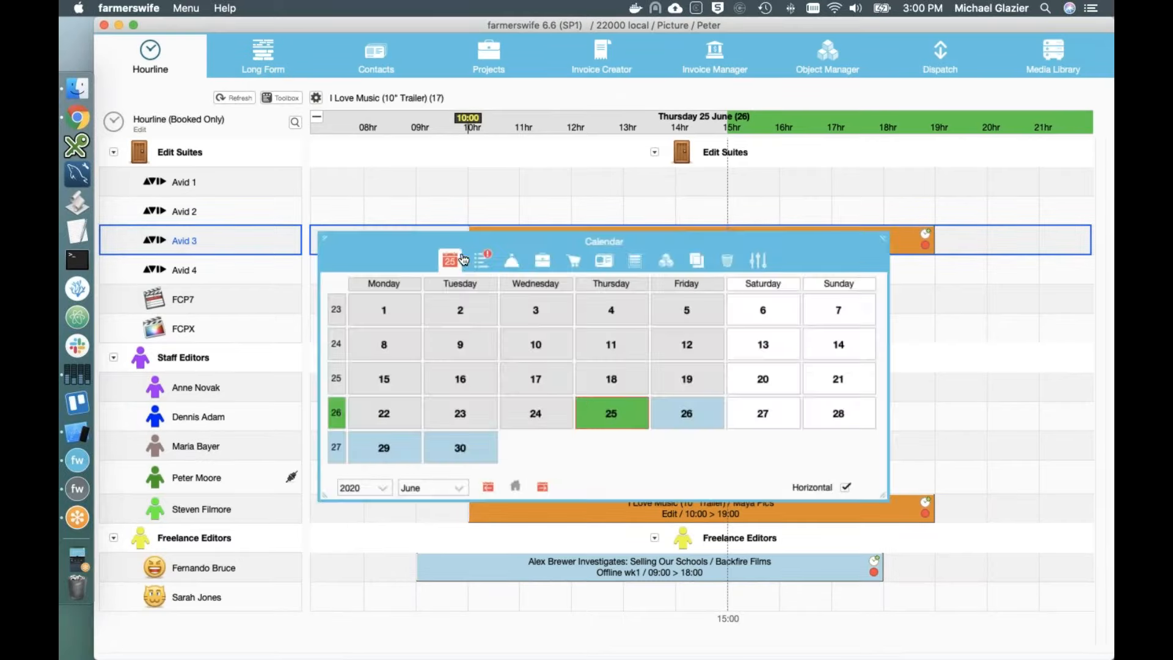
pyautogui.keyDown('shift'); pyautogui.click(685, 417); pyautogui.keyUp('shift')
pyautogui.press('space')
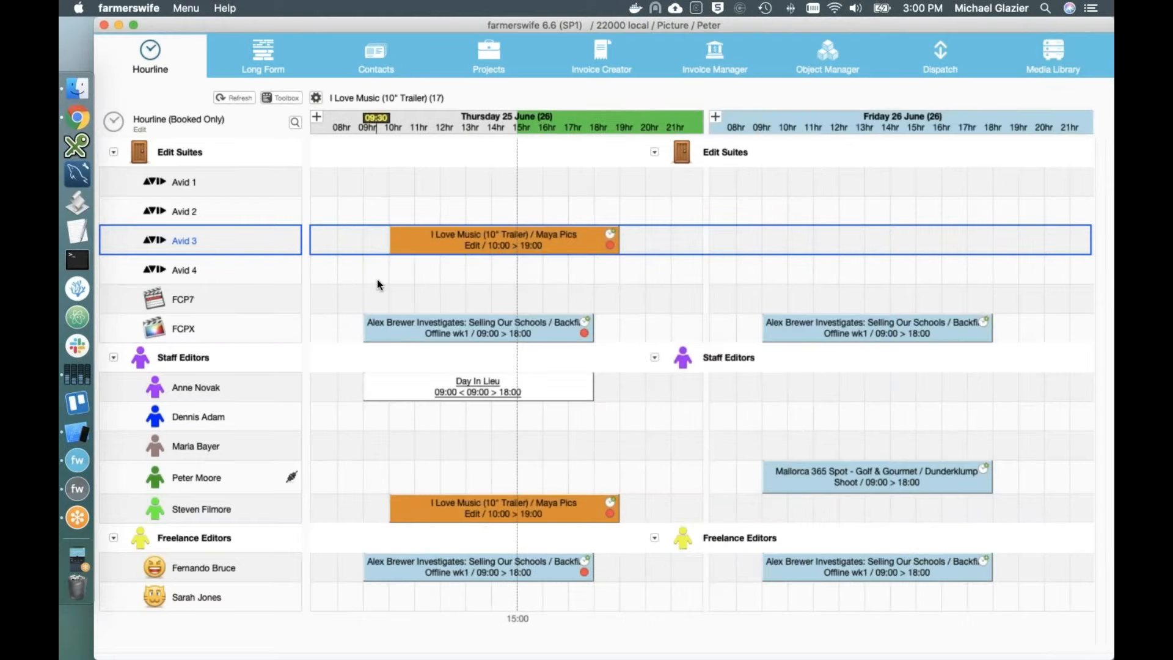
pyautogui.moveTo(549, 247)
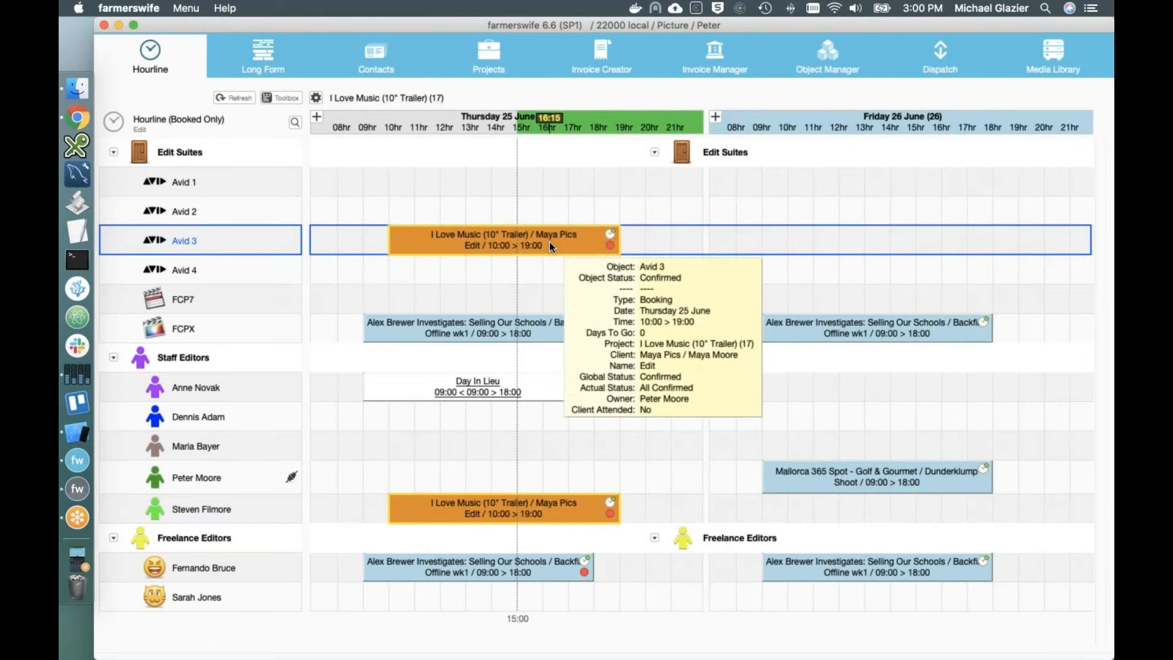
pyautogui.moveTo(550, 242); pyautogui.dragTo(762, 247)
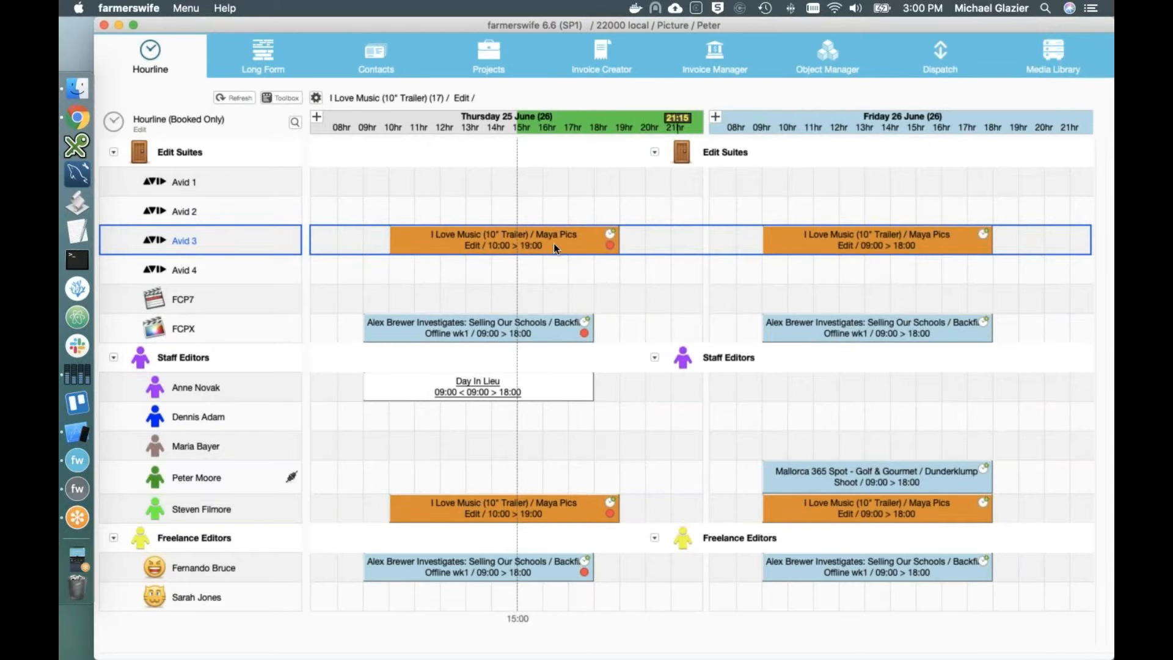
# Step: Reassign Friday's editor booking to a different staff editor, keeping the old class, activity and rates
pyautogui.moveTo(797, 520)
pyautogui.moveTo(798, 514); pyautogui.dragTo(763, 449)
pyautogui.click(635, 395)
pyautogui.click(635, 397)
pyautogui.click(639, 377)
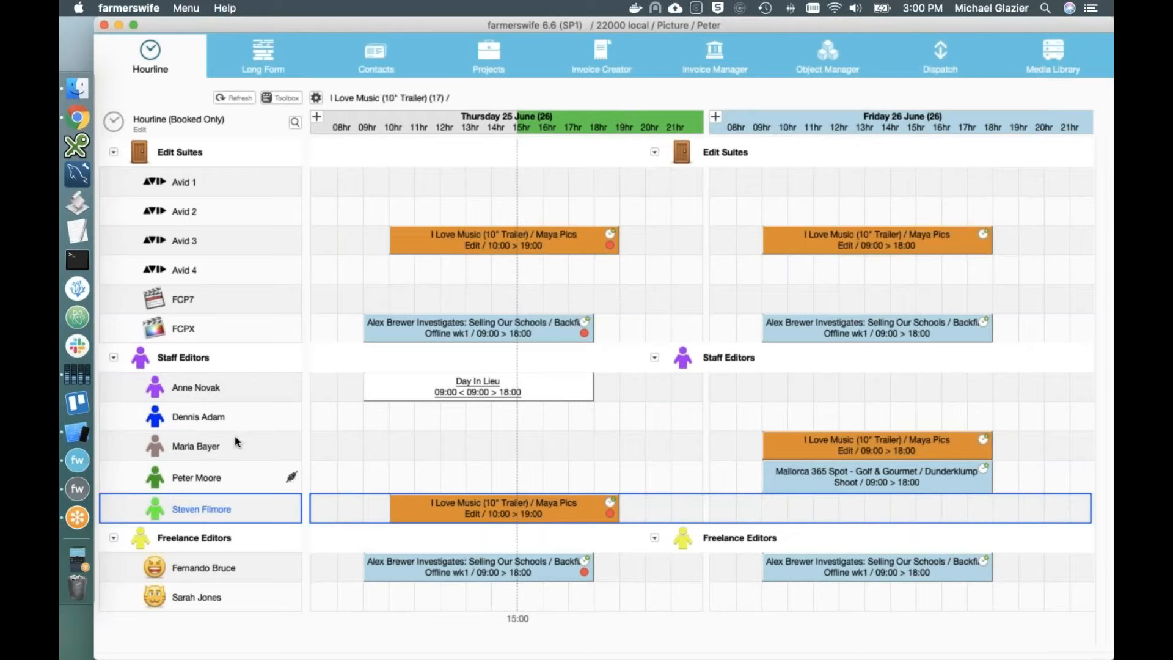
pyautogui.moveTo(802, 247)
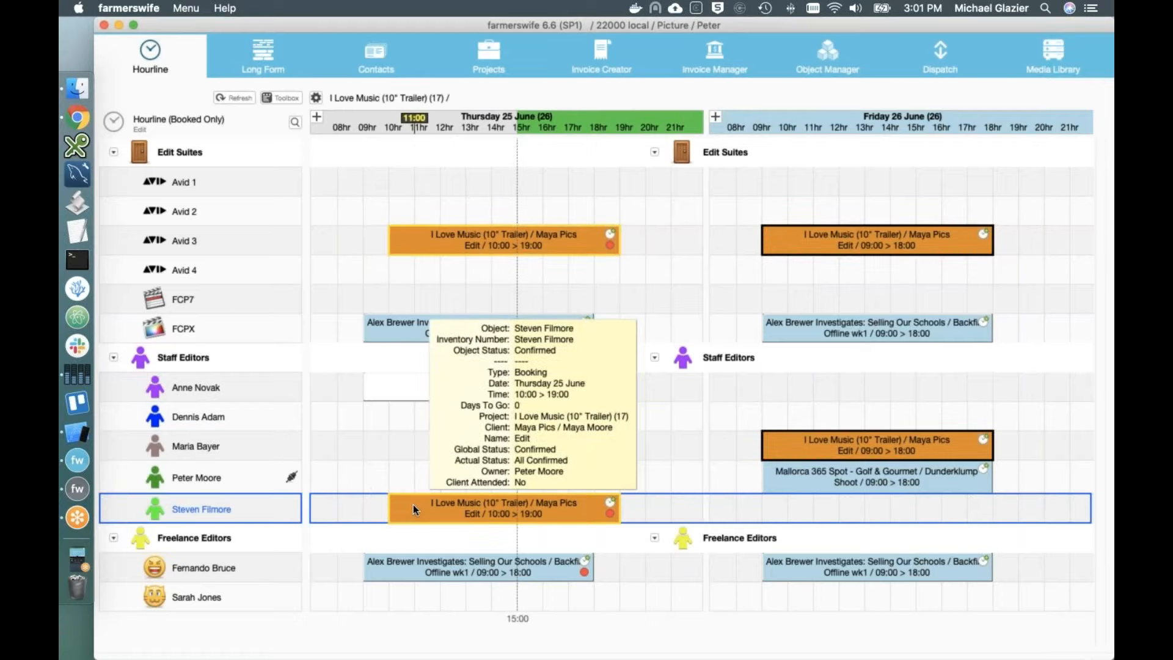
pyautogui.moveTo(769, 453)
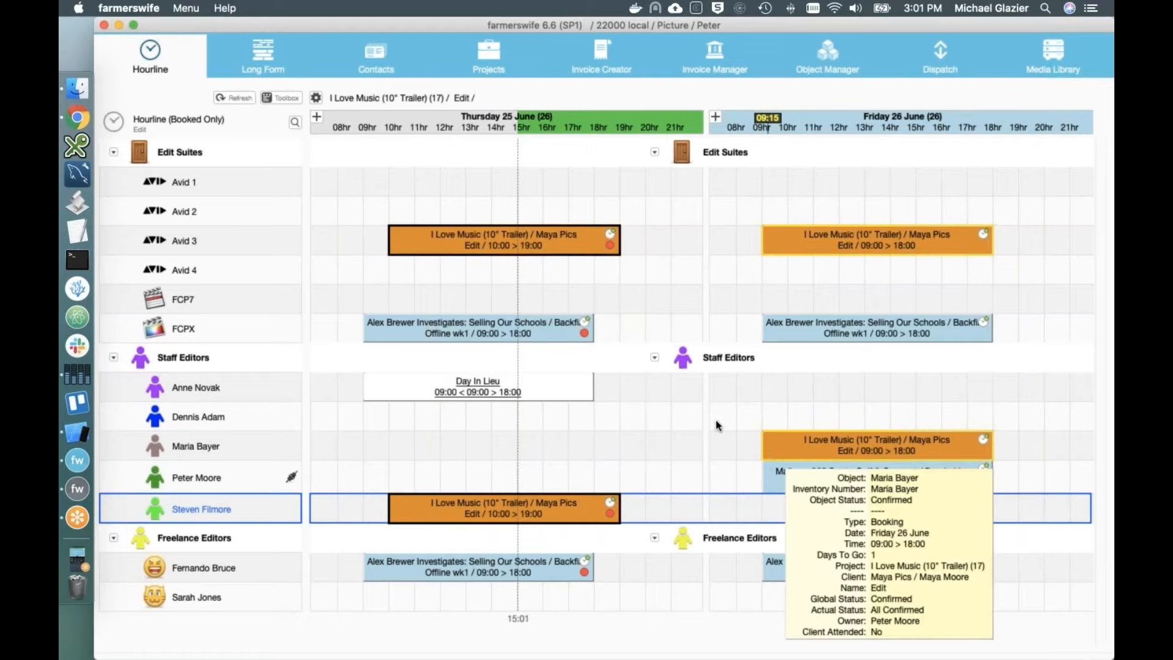
# Step: Open Thursday's Avid 3 I Love Music booking and change its name to Shoot
pyautogui.doubleClick(436, 243)
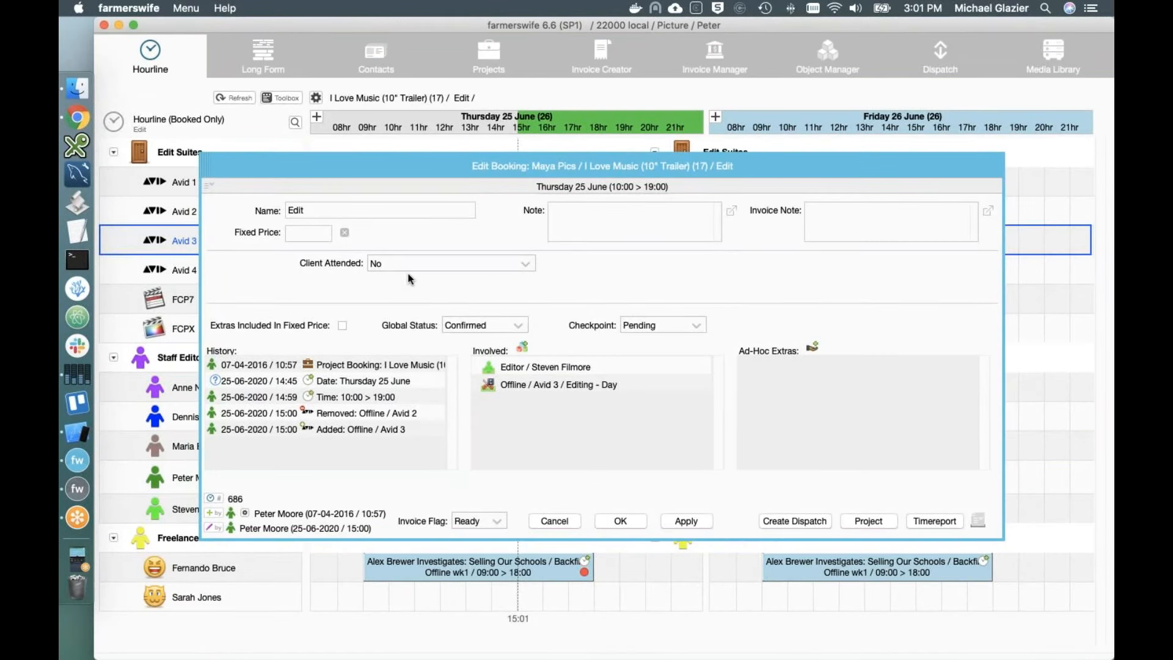
pyautogui.click(325, 210)
pyautogui.doubleClick(325, 210)
pyautogui.write('Shoot')
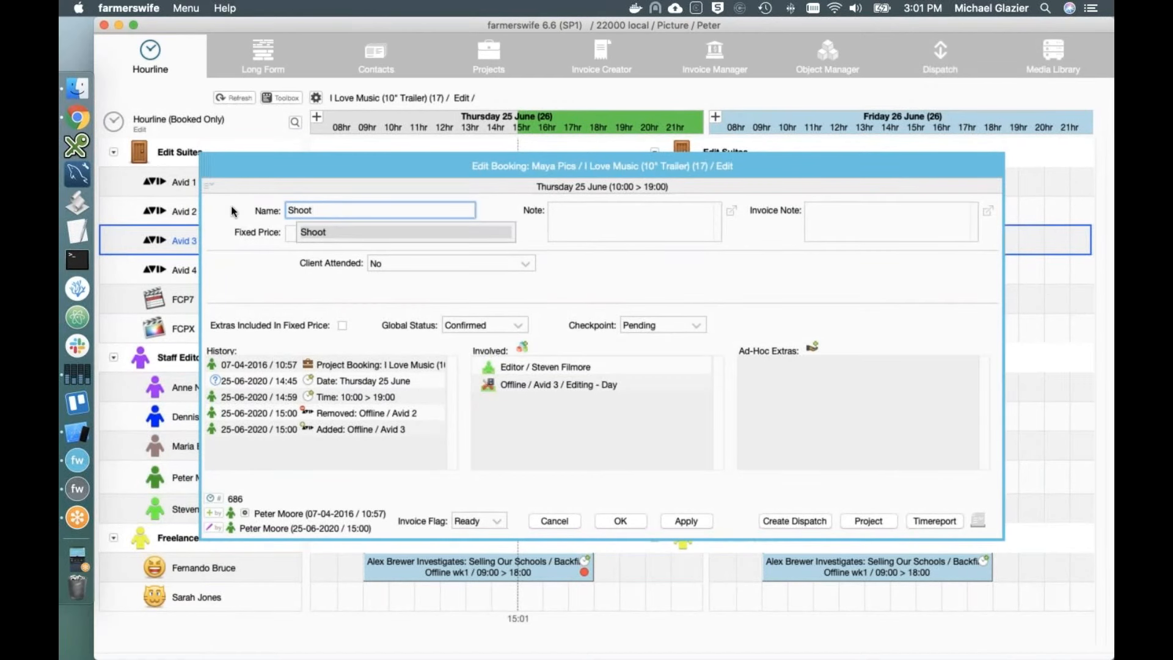
pyautogui.click(339, 233)
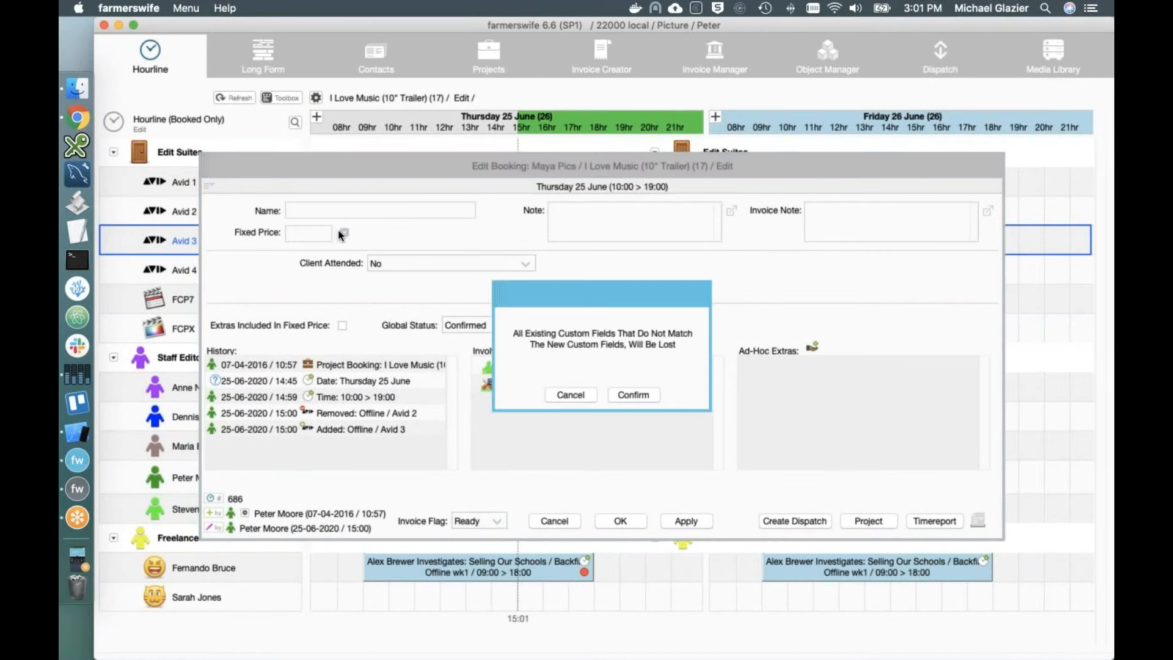
pyautogui.click(633, 395)
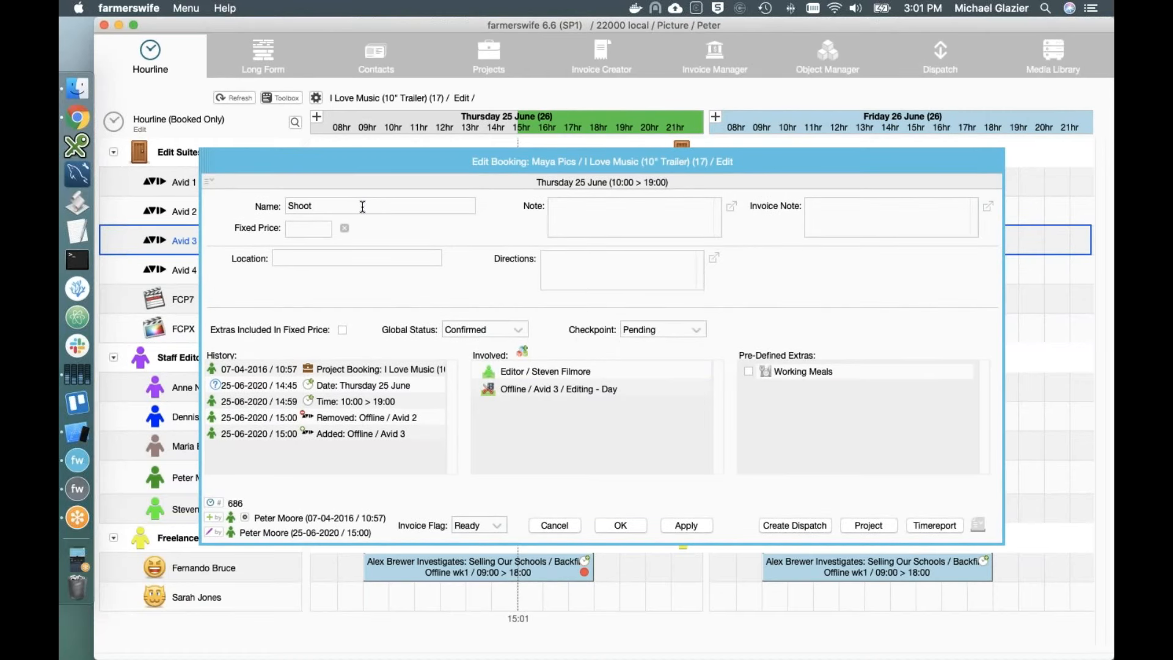
# Step: Change the booking name back to Edit and bring up the Involved resource picker
pyautogui.click(298, 256)
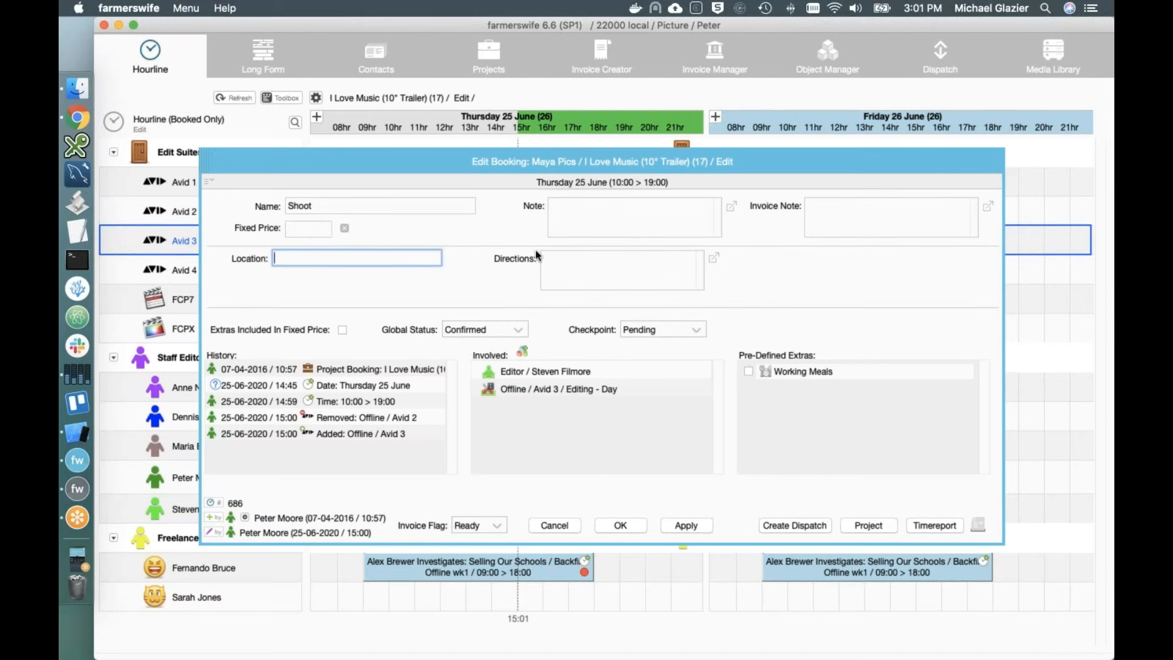
pyautogui.click(574, 259)
pyautogui.press('Tab')
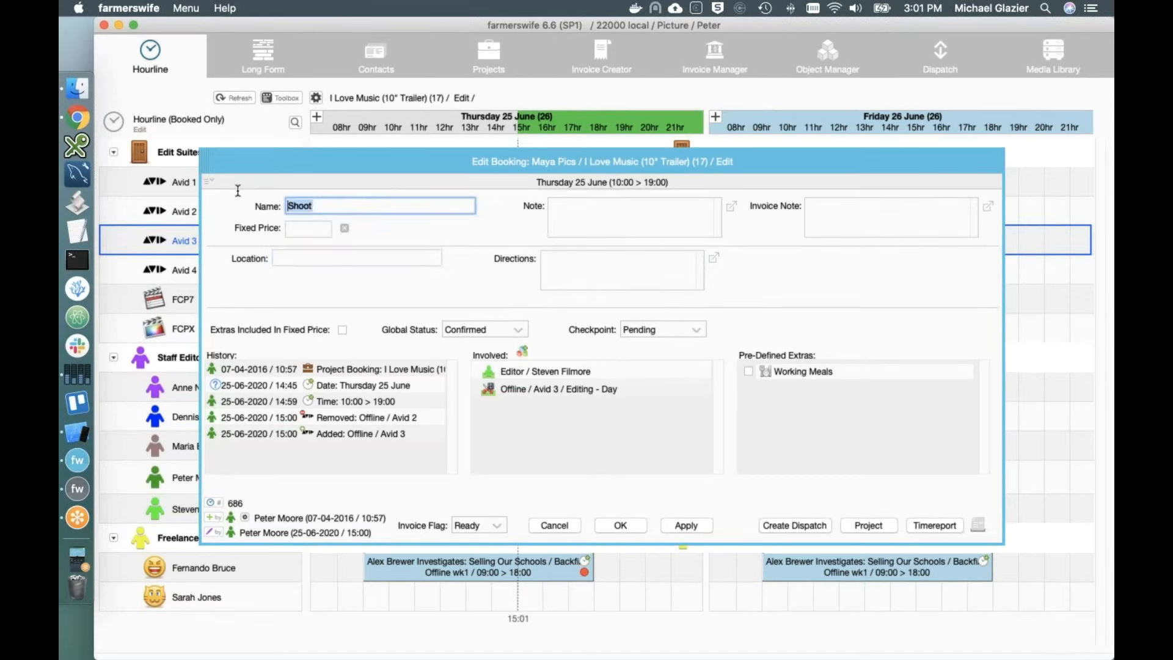
pyautogui.write('Edit')
pyautogui.click(369, 238)
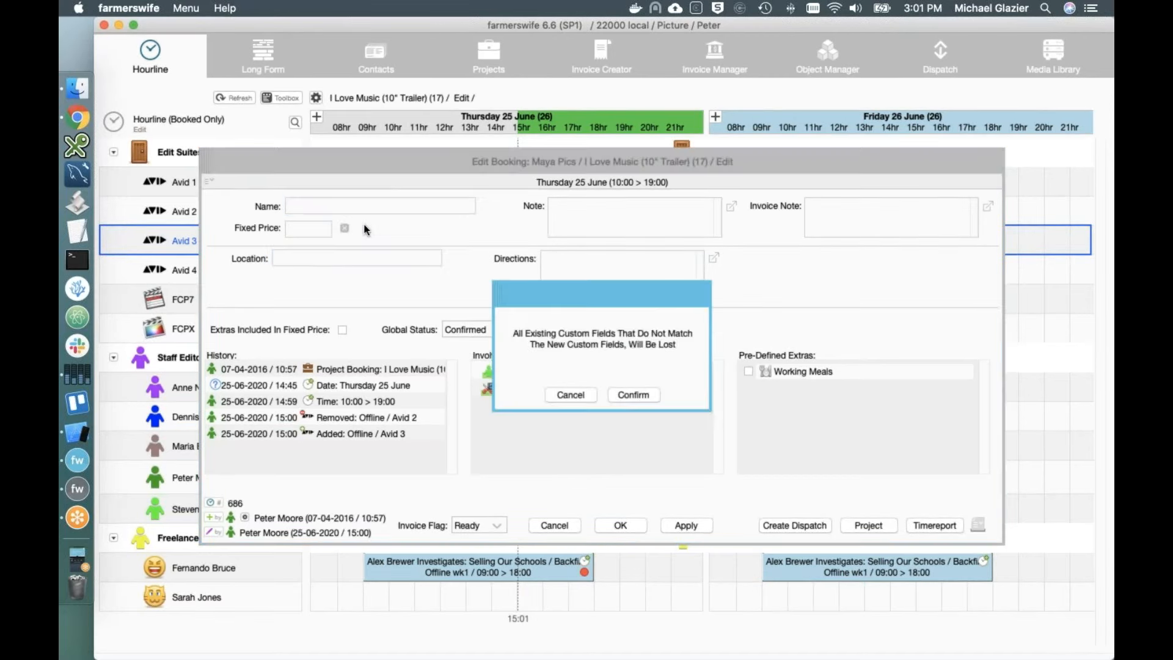
pyautogui.click(629, 395)
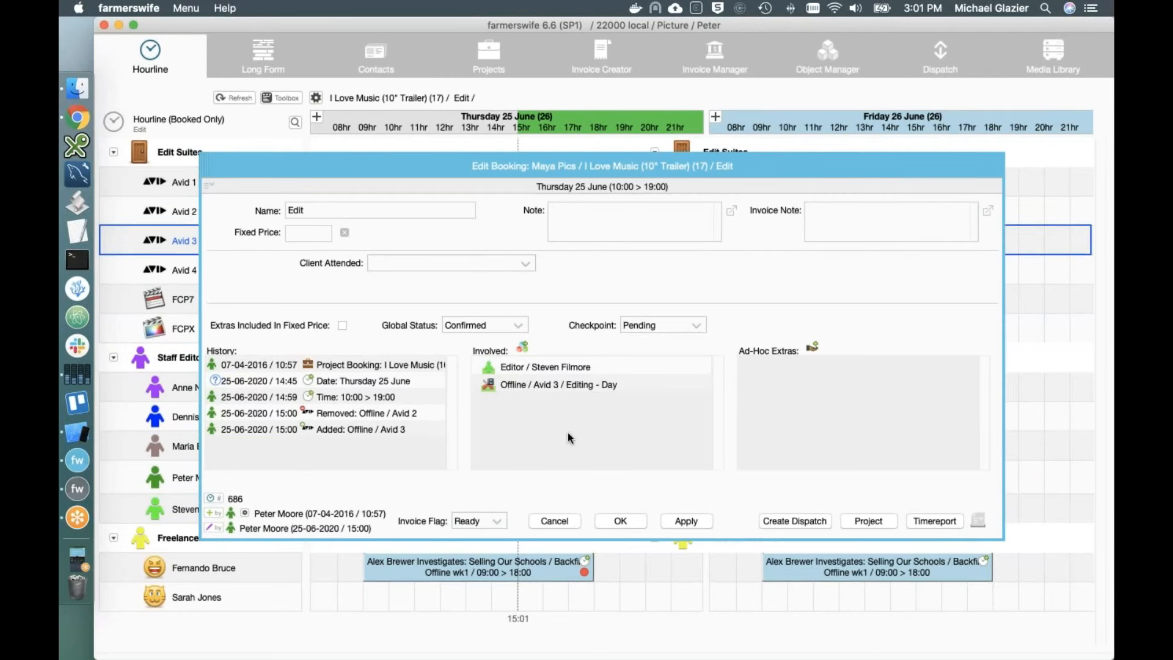
pyautogui.click(523, 348)
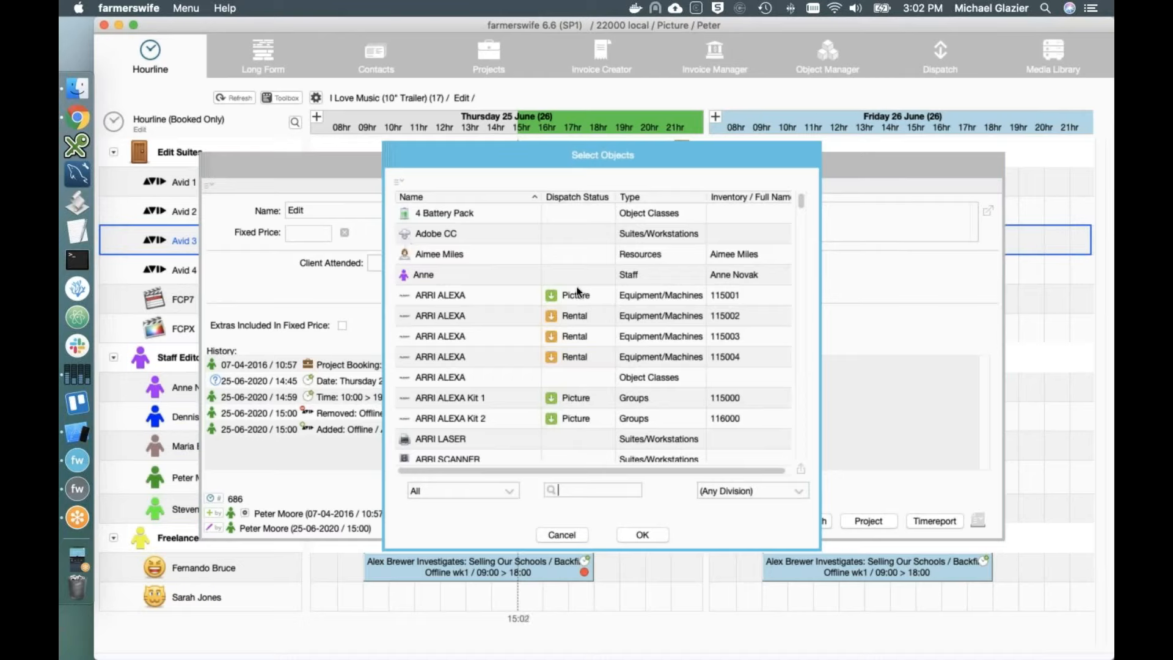
# Step: Select Battery Pack (4) E in the object picker, then dismiss it without adding anything
pyautogui.click(799, 214)
pyautogui.scroll(-5, 801, 225)
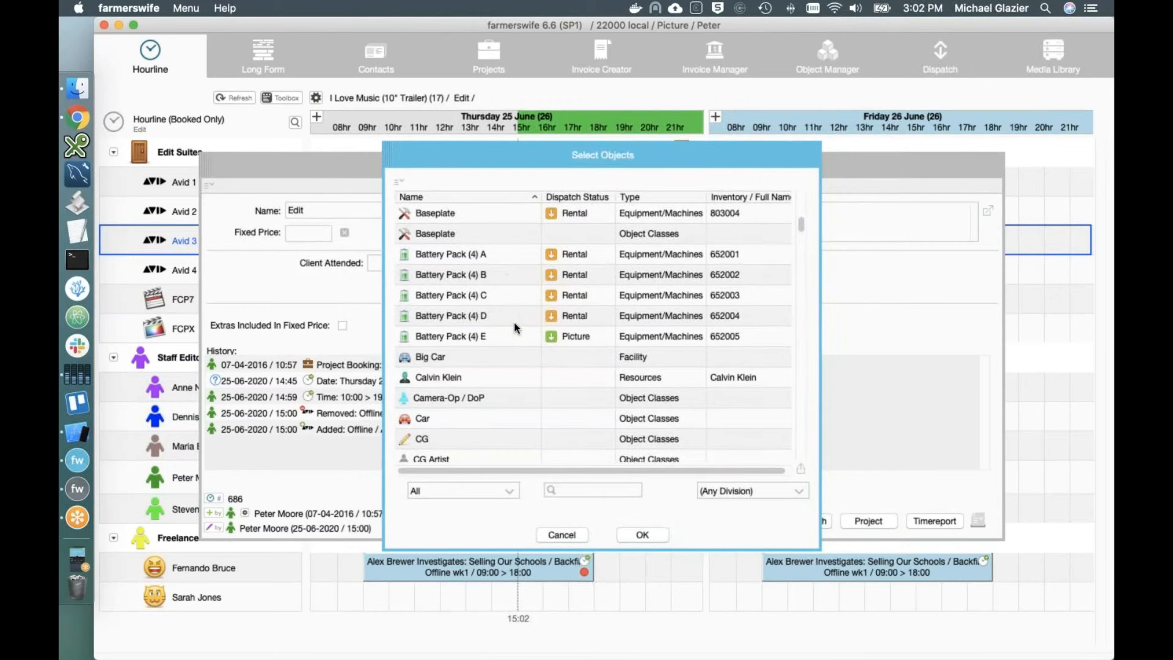
pyautogui.click(498, 336)
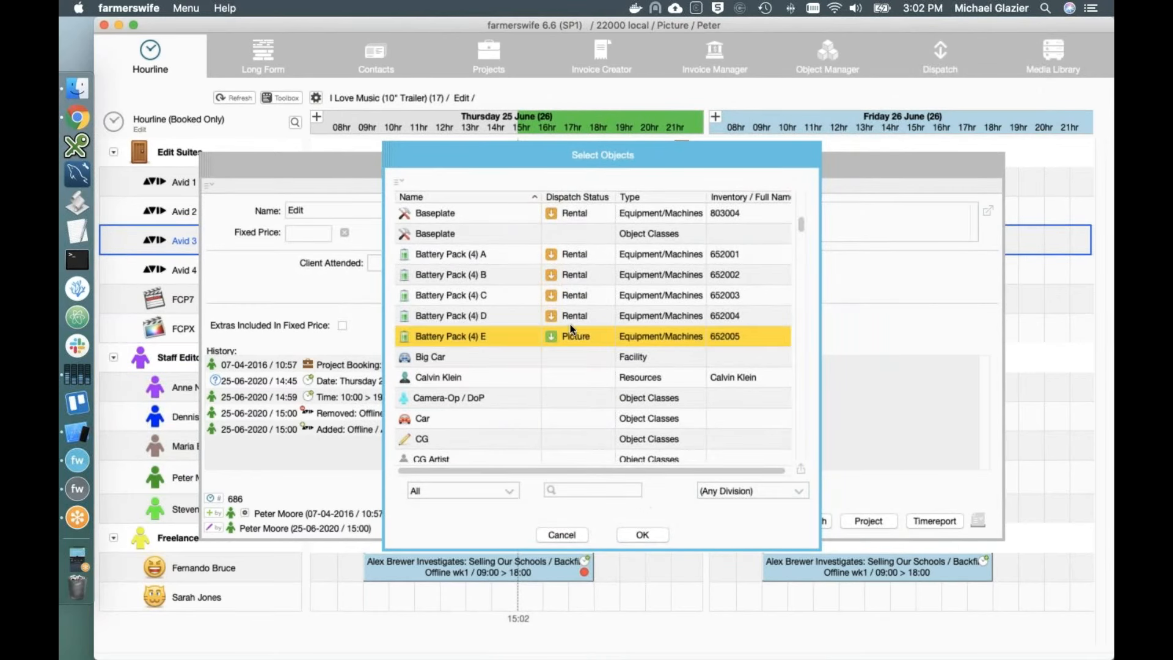
pyautogui.click(579, 539)
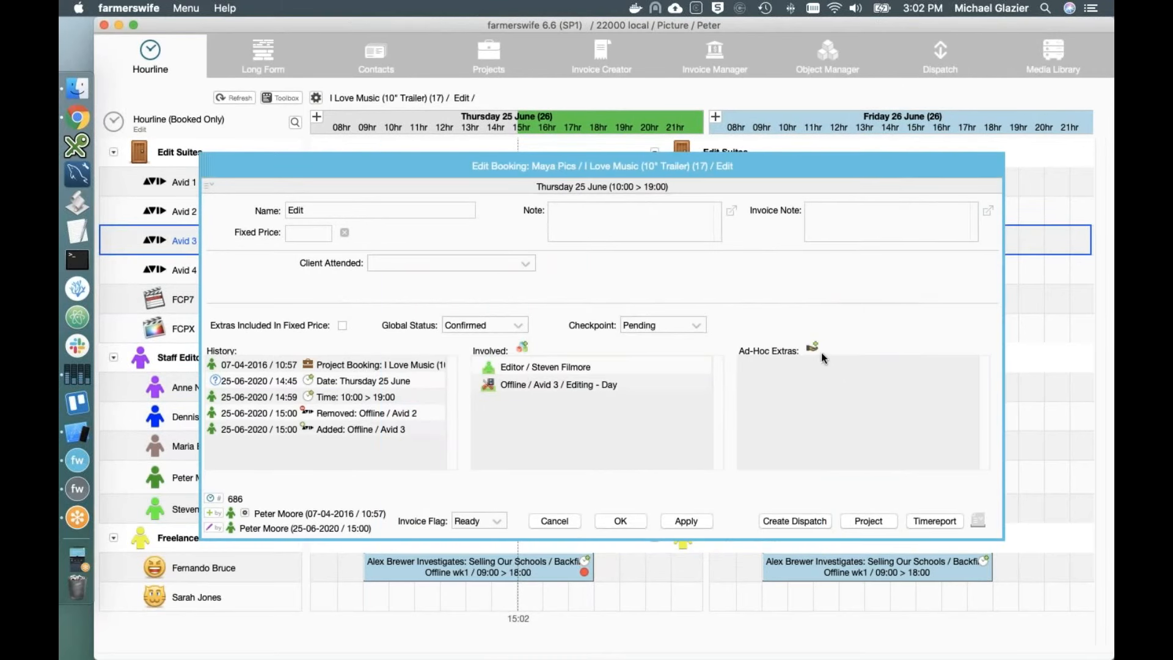
# Step: Browse Ad-Hoc Extras without adding any, and confirm the booking edits with OK
pyautogui.click(400, 210)
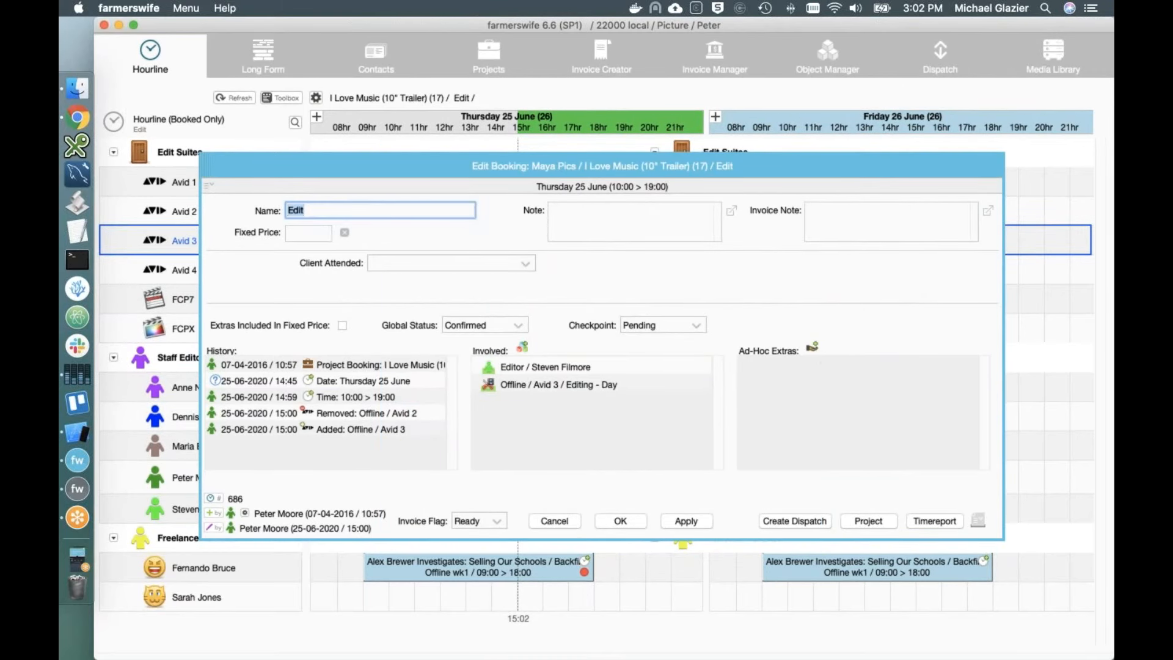
pyautogui.click(813, 347)
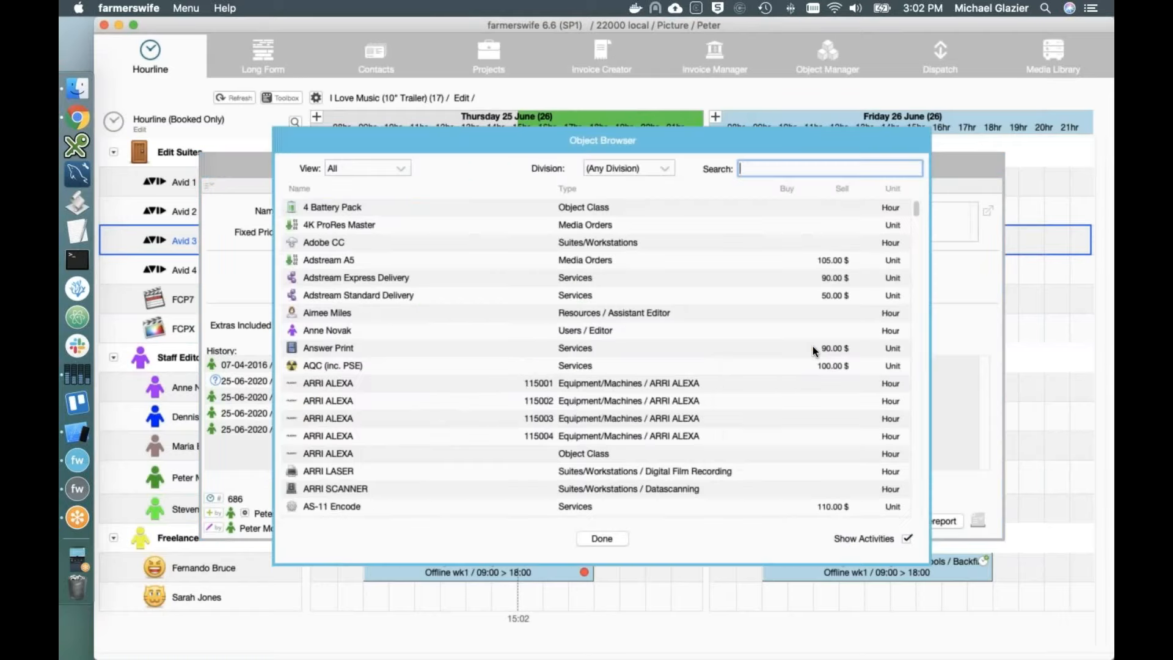
pyautogui.scroll(-5, 620, 367)
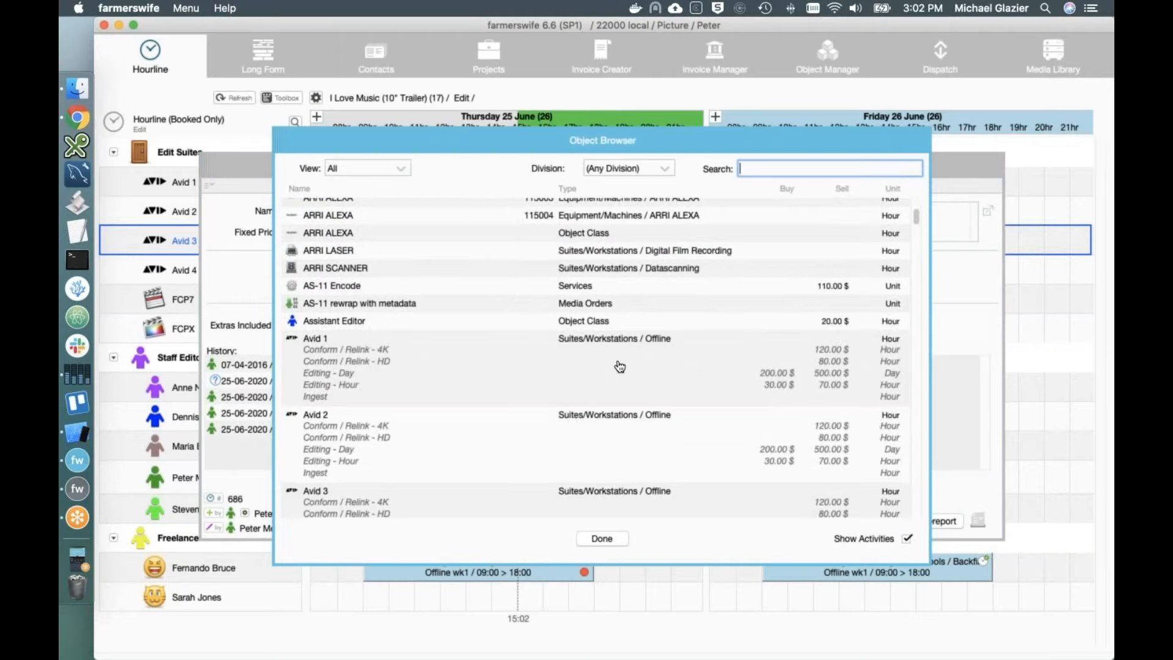
pyautogui.click(602, 538)
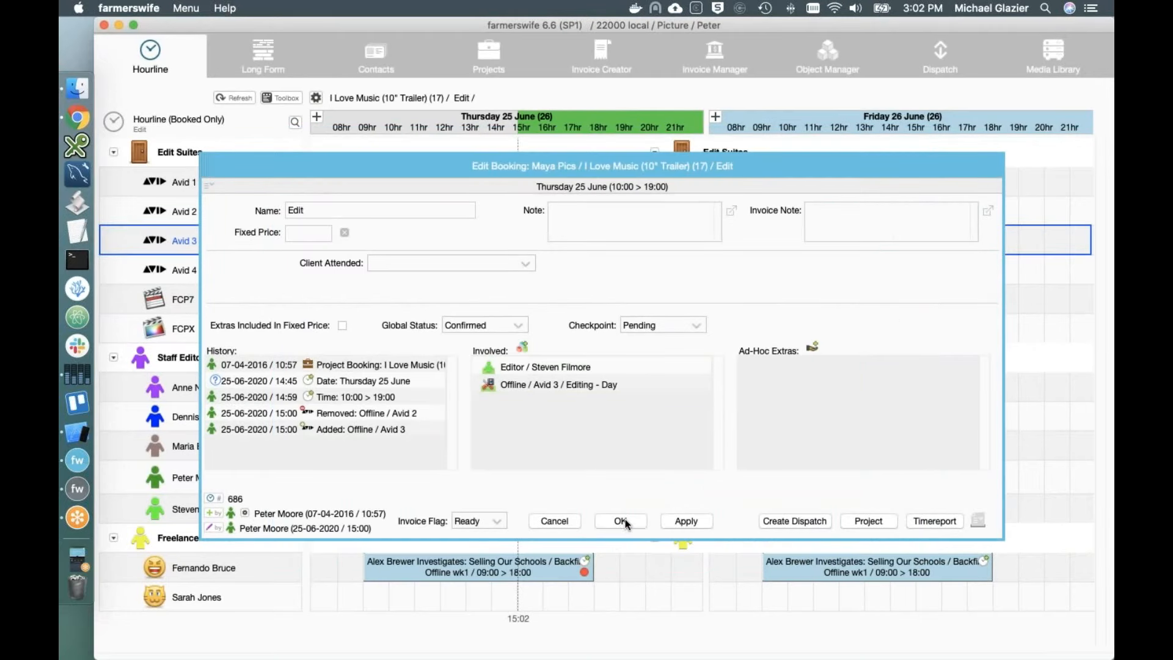
pyautogui.click(623, 521)
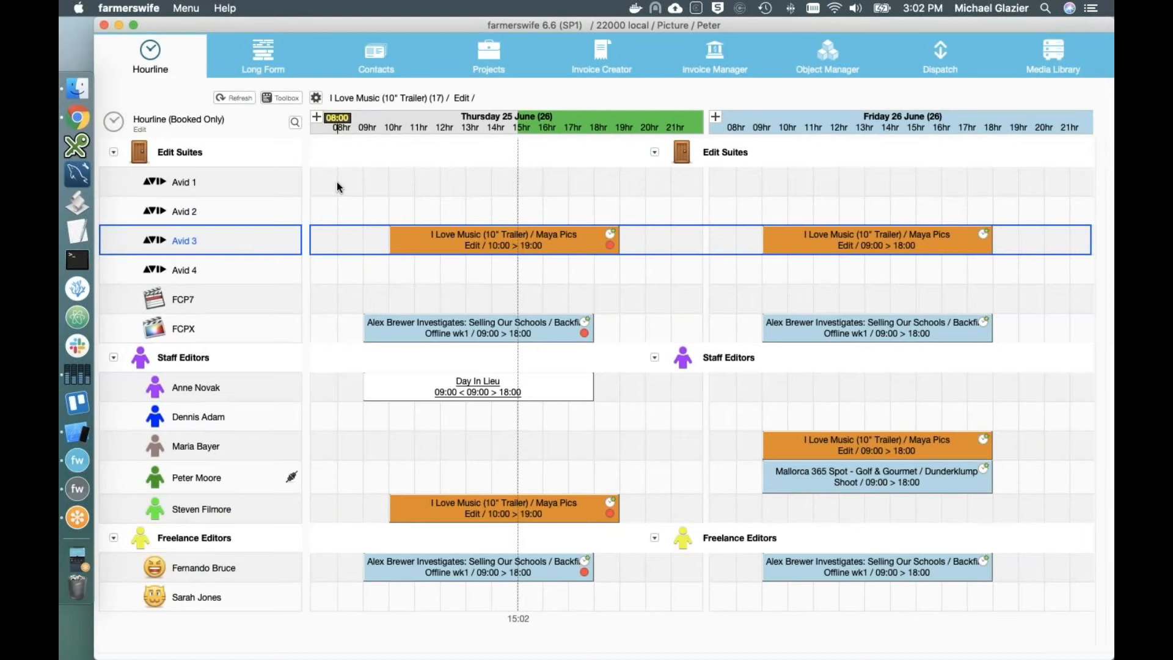
# Step: Book 08:00–12:00 on Avid 1 as a Maintenance block
pyautogui.moveTo(337, 187); pyautogui.dragTo(439, 187)
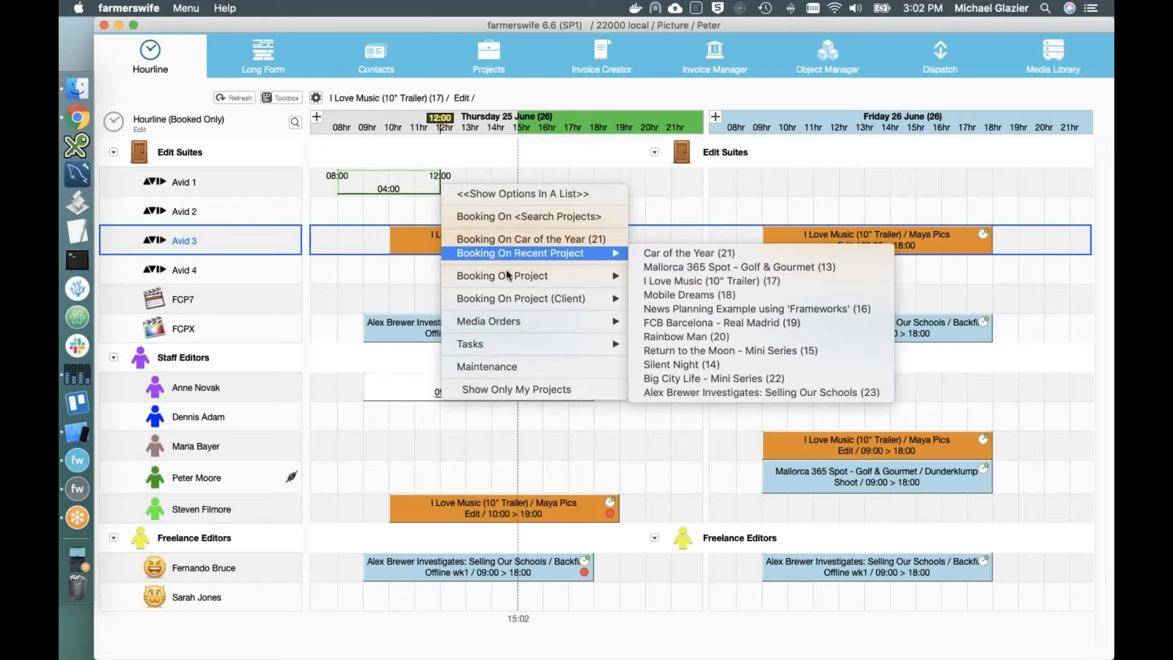
pyautogui.moveTo(509, 280)
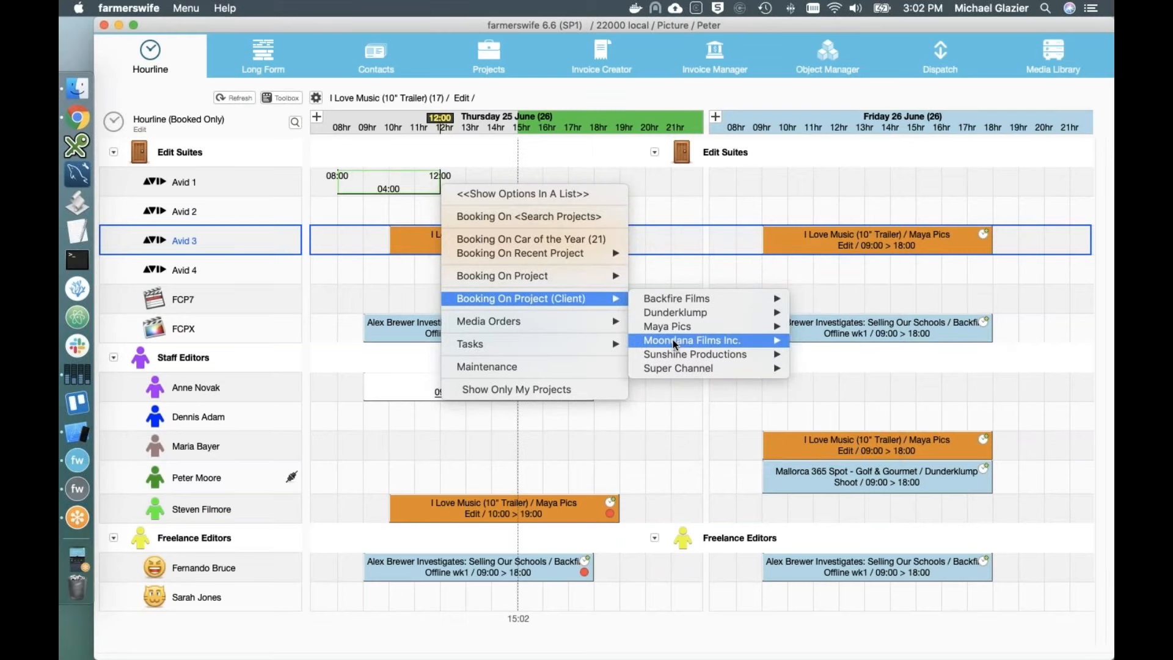
pyautogui.moveTo(683, 325)
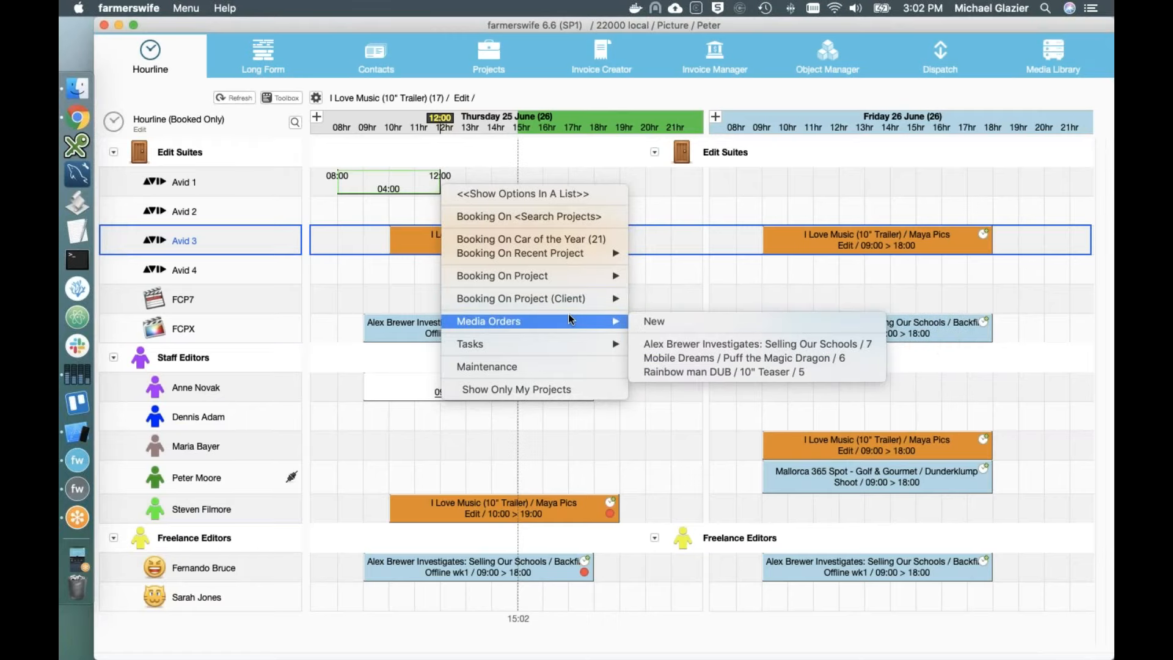
pyautogui.moveTo(564, 336)
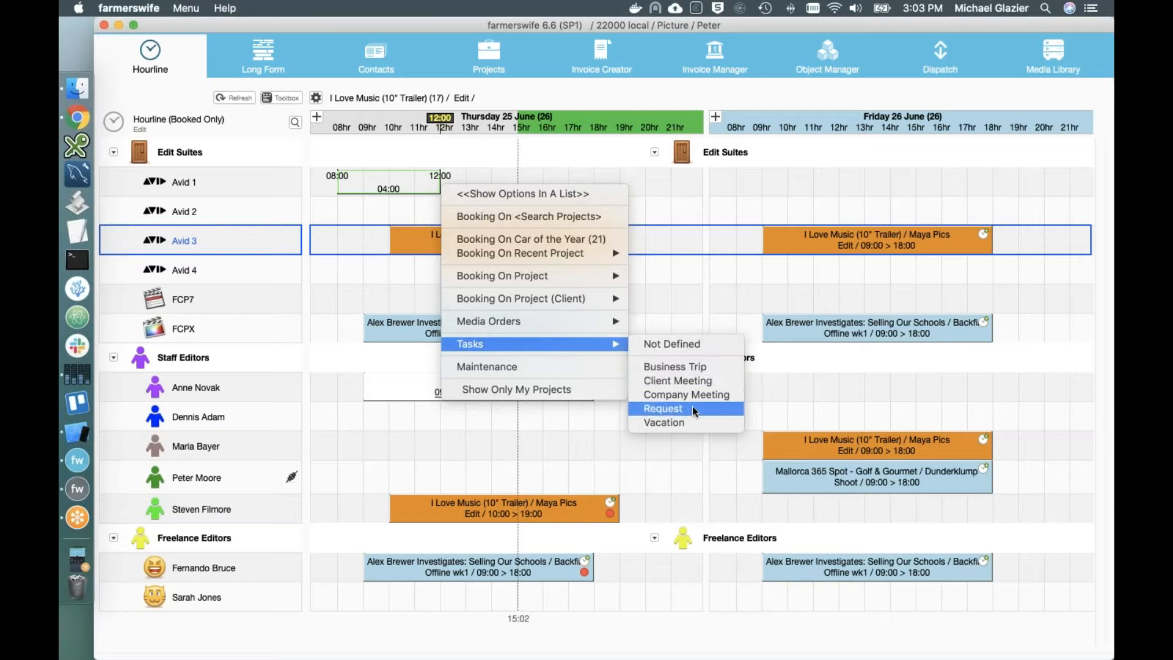
pyautogui.click(571, 369)
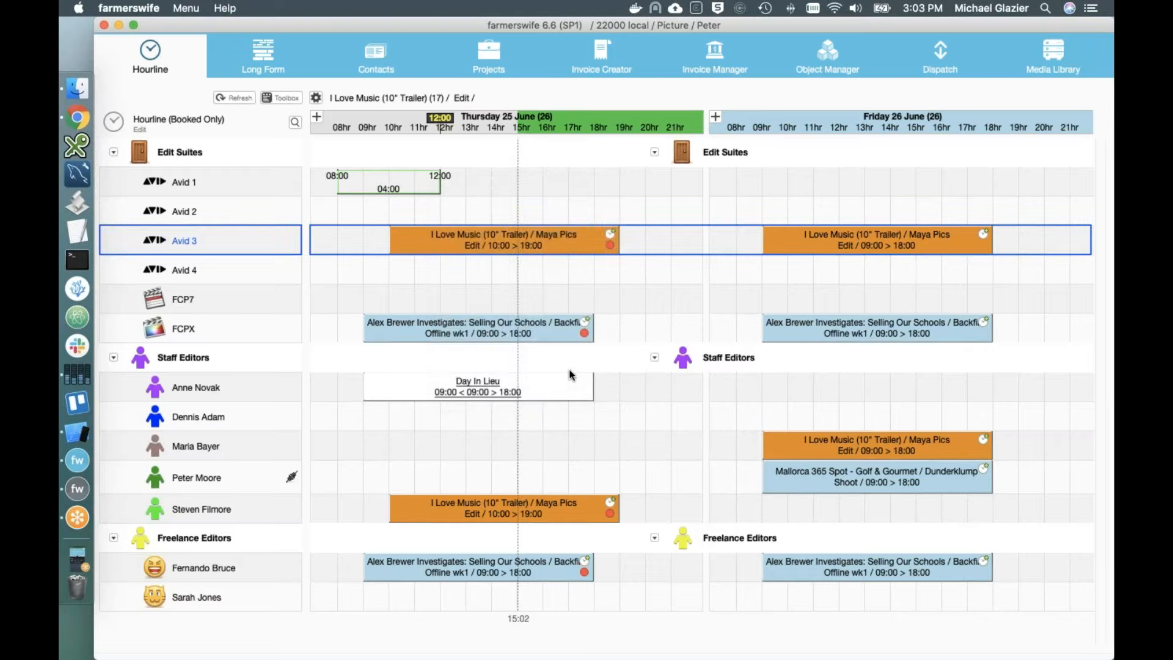
pyautogui.click(636, 396)
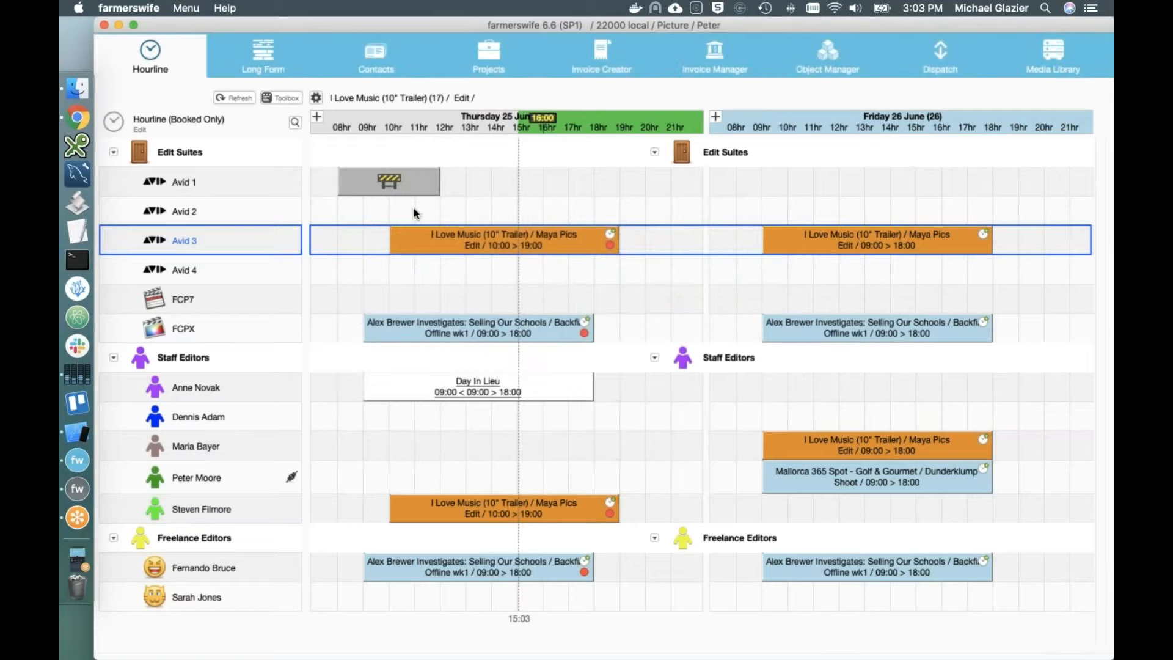
# Step: Delete the Avid 1 maintenance block and mark a 10:00–13:00 draft slot on a staff editor's row
pyautogui.doubleClick(366, 182)
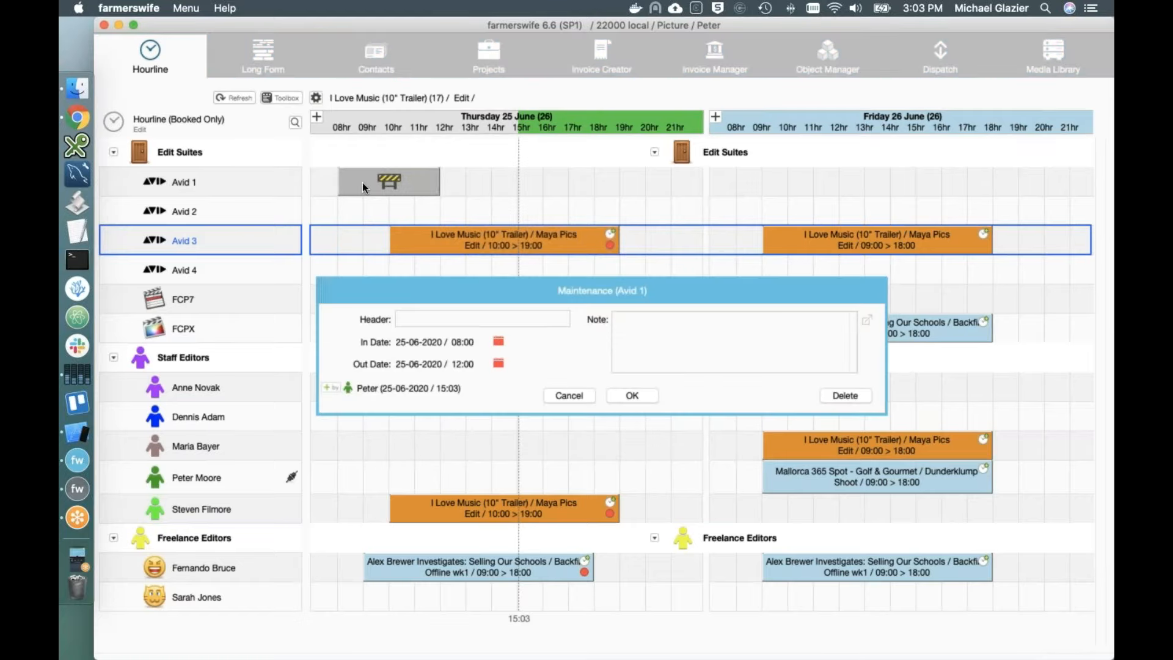
pyautogui.click(837, 396)
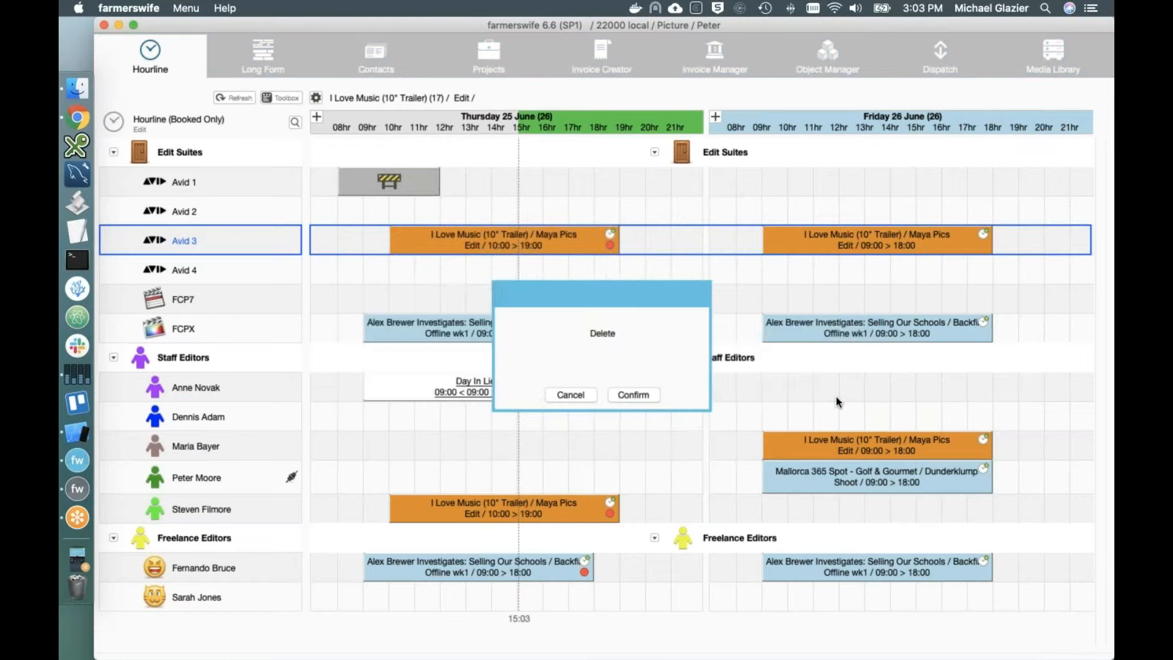
pyautogui.click(619, 393)
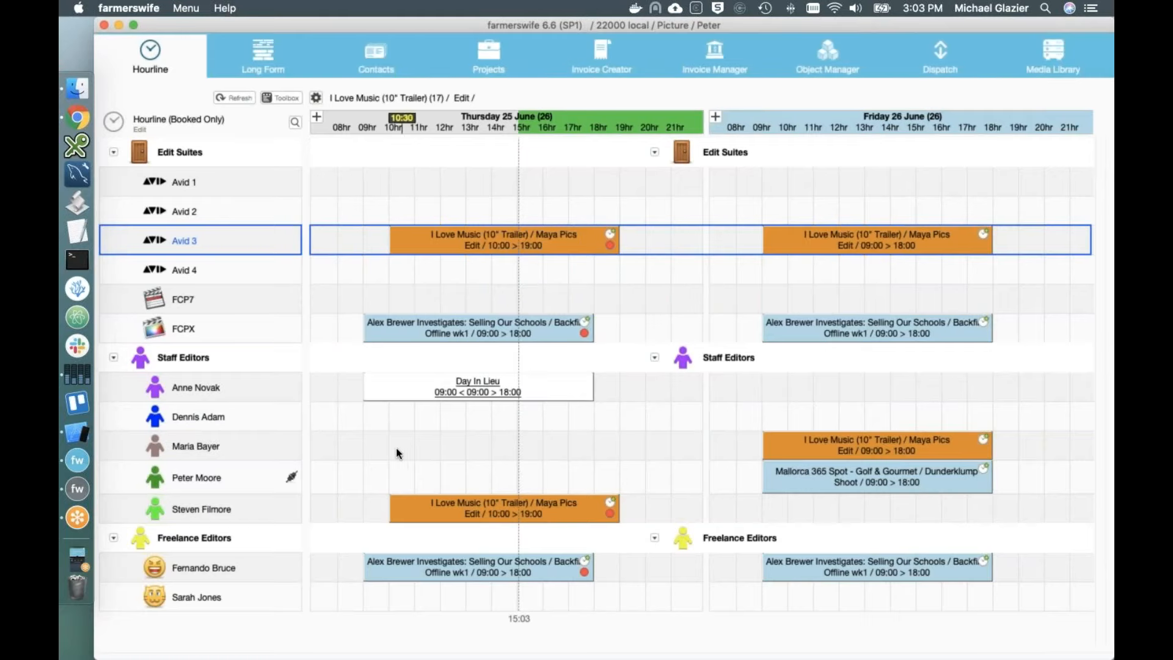
pyautogui.moveTo(386, 452); pyautogui.dragTo(483, 459)
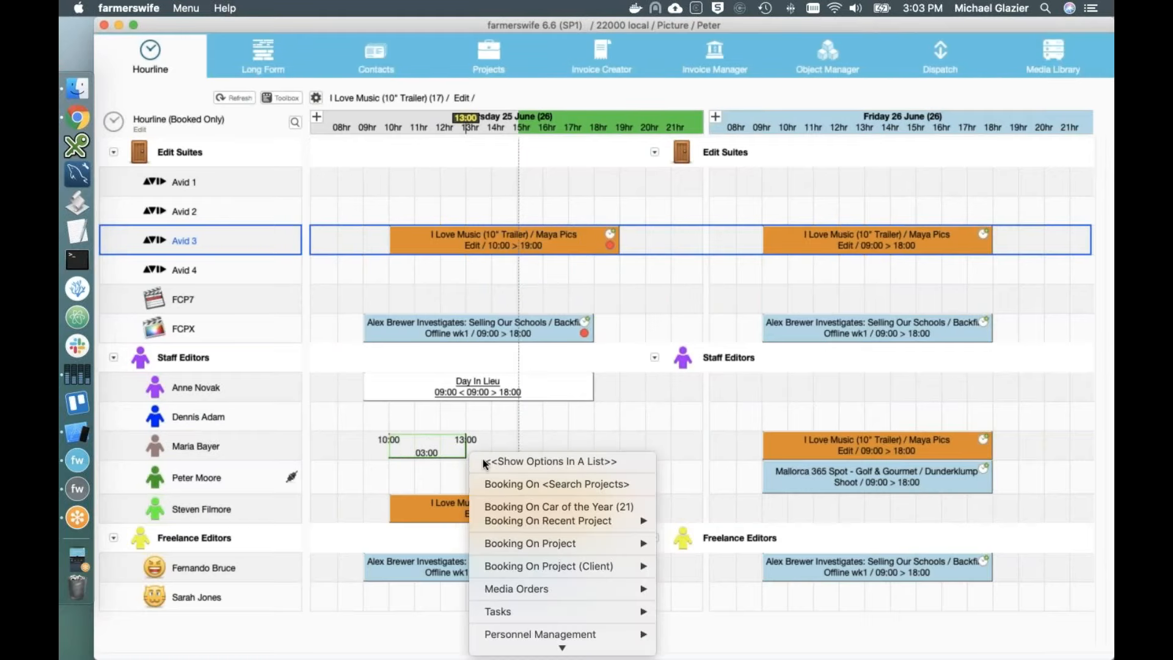
# Step: Discard the draft slot, select 08:00–12:00 on Avid 1, and start a new project booking
pyautogui.moveTo(622, 640)
pyautogui.click(344, 406)
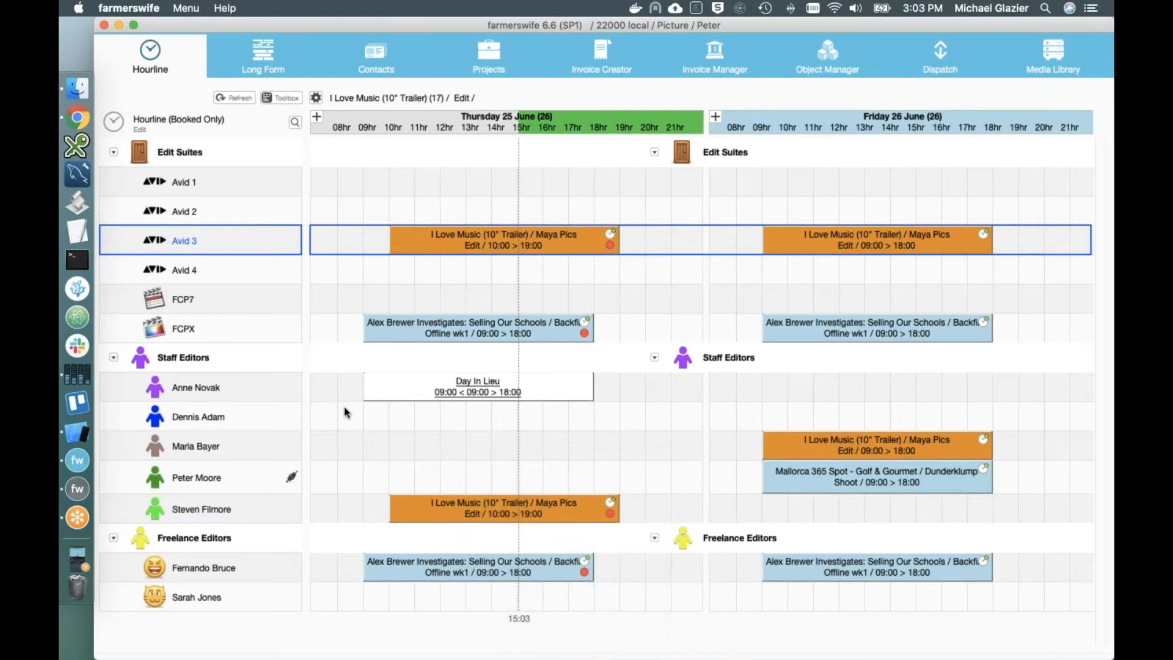
pyautogui.moveTo(339, 183); pyautogui.dragTo(442, 183)
pyautogui.moveTo(553, 268)
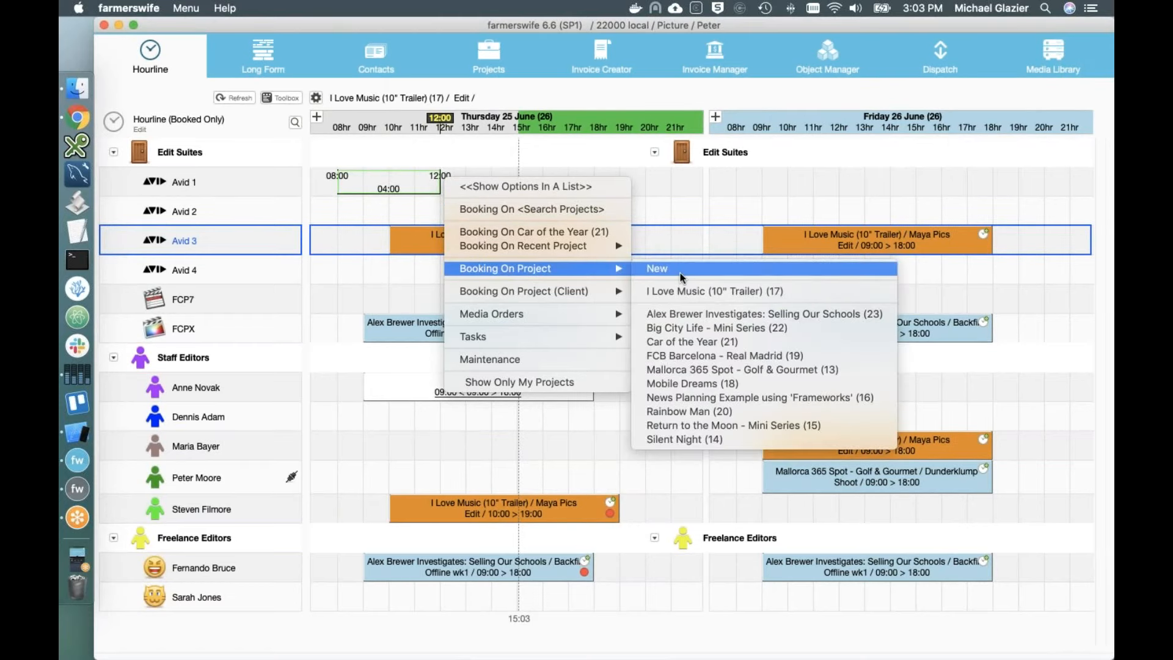
pyautogui.click(681, 271)
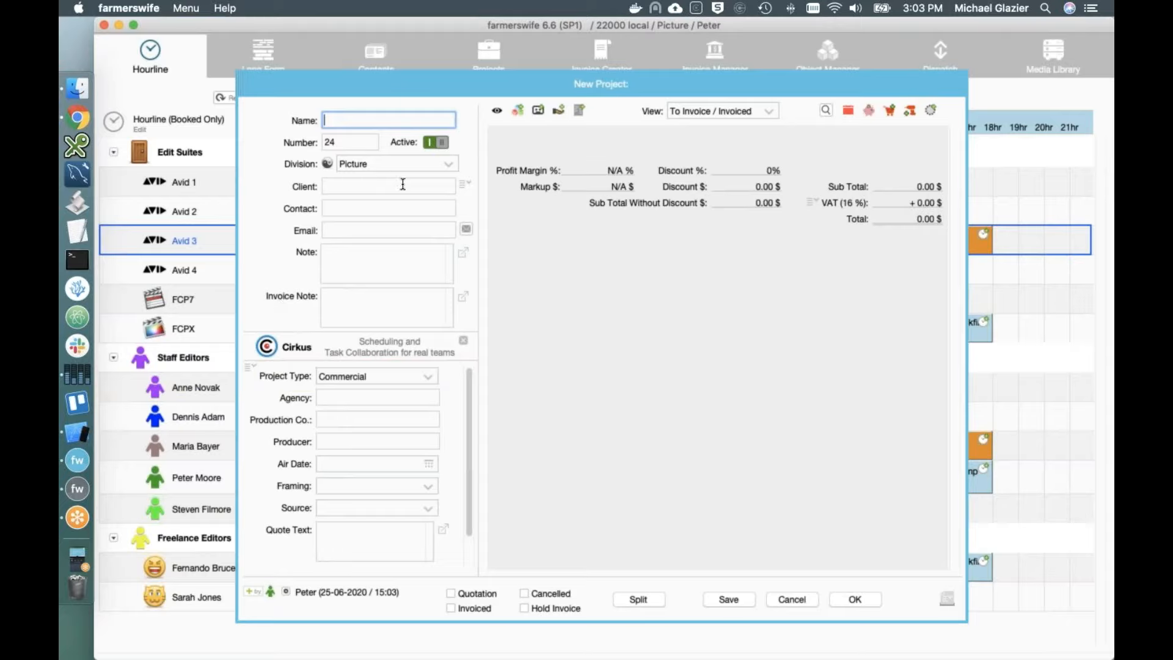
# Step: Name the project 'Edit Test Proj', choose client Moondana Films Inc., and set number 35009
pyautogui.write('Edit Test Proj')
pyautogui.click(403, 184)
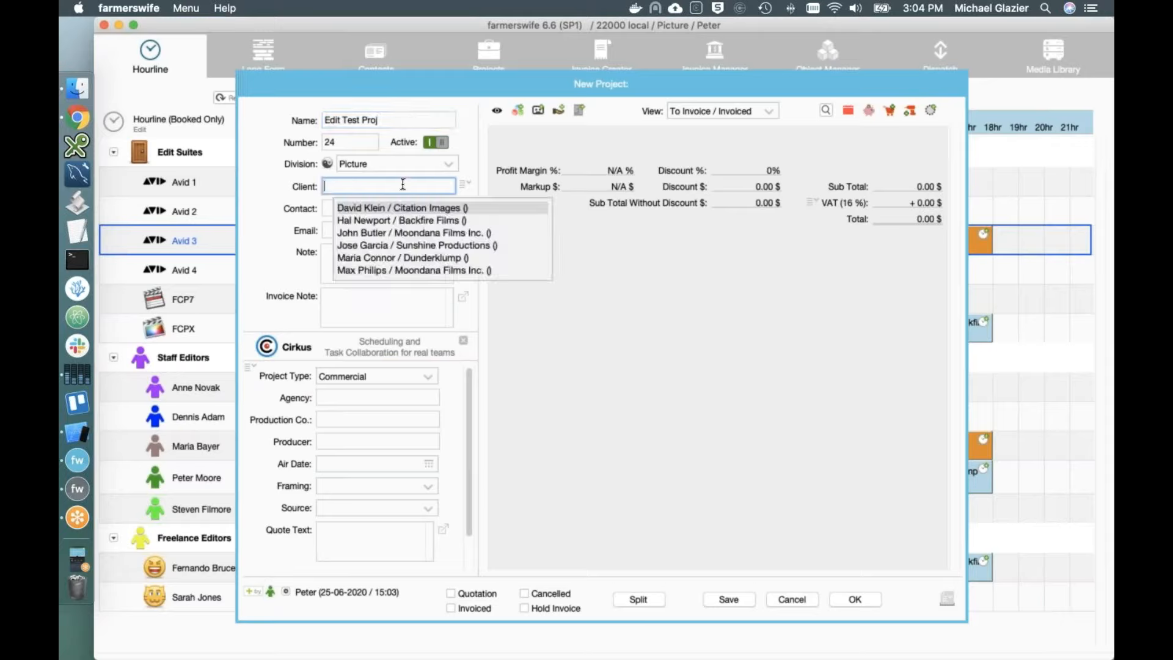
pyautogui.click(407, 233)
pyautogui.click(399, 252)
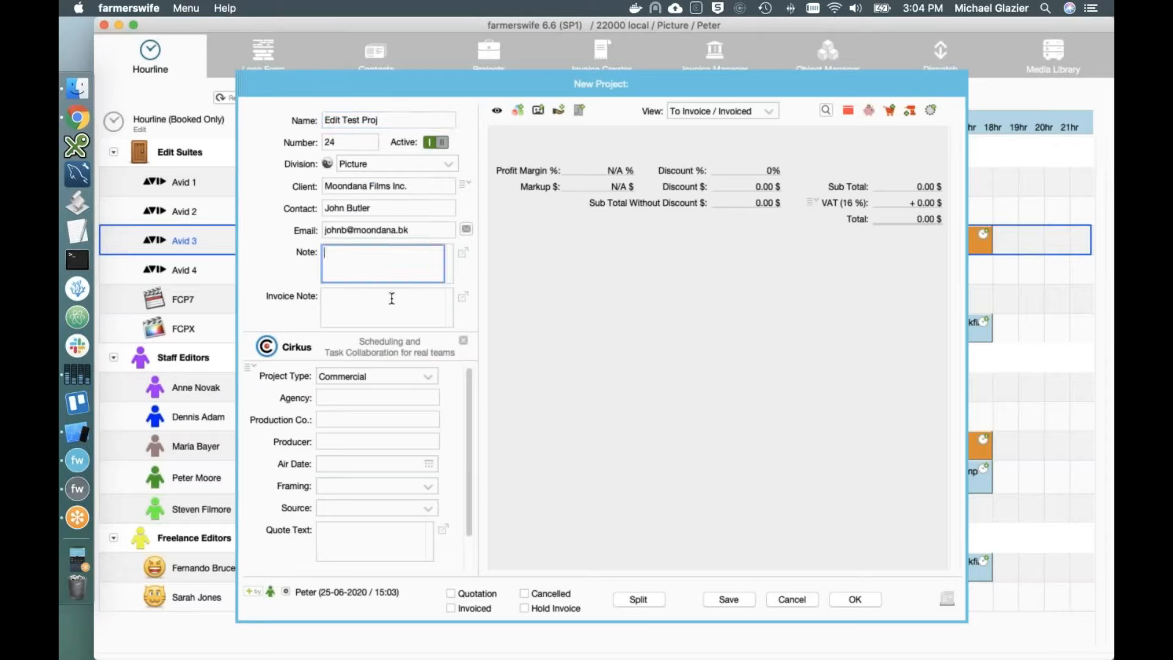
pyautogui.moveTo(364, 141); pyautogui.dragTo(312, 137)
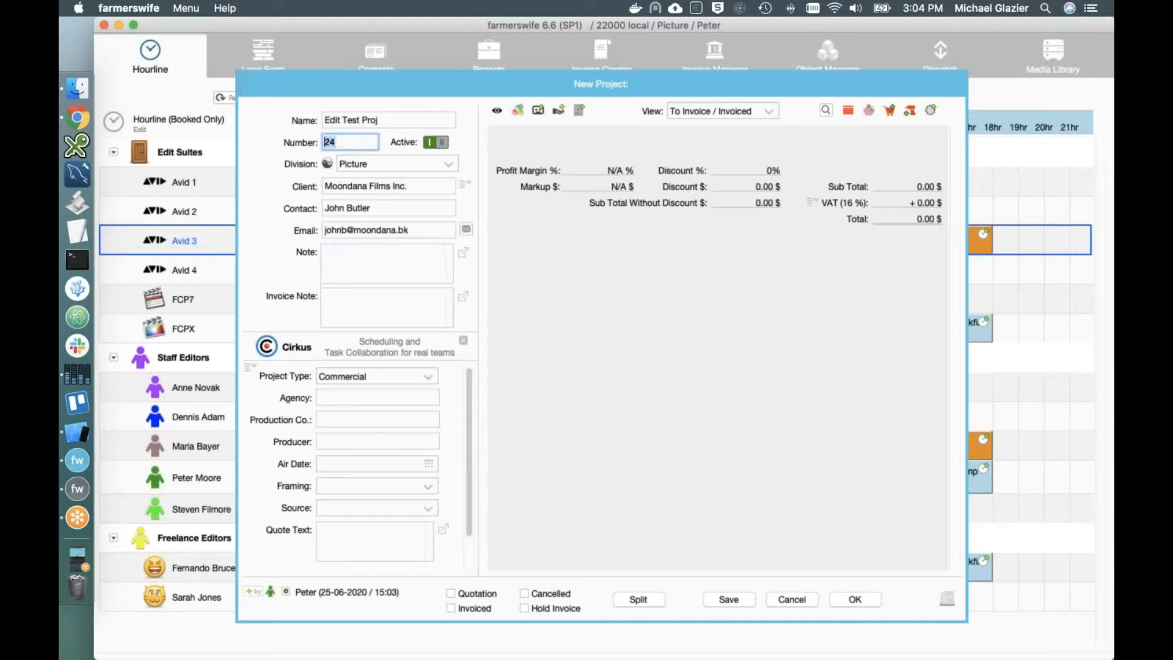
pyautogui.write('35009')
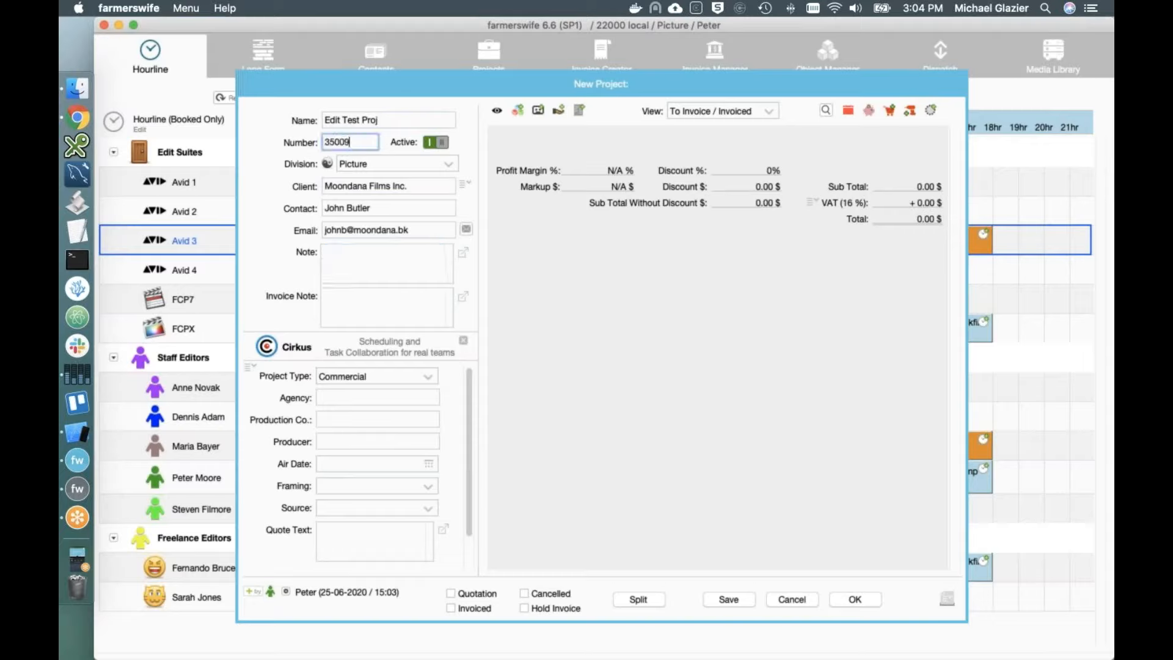
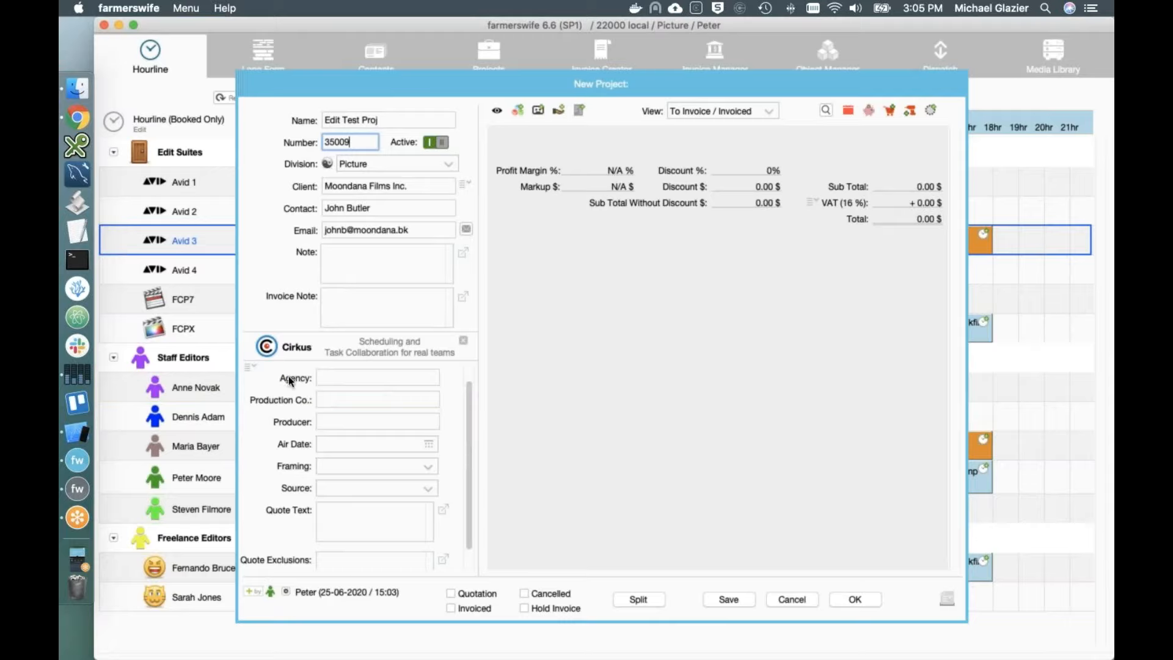
# Step: Replace the project's custom fields with the Rental template
pyautogui.scroll(-1, 311, 444)
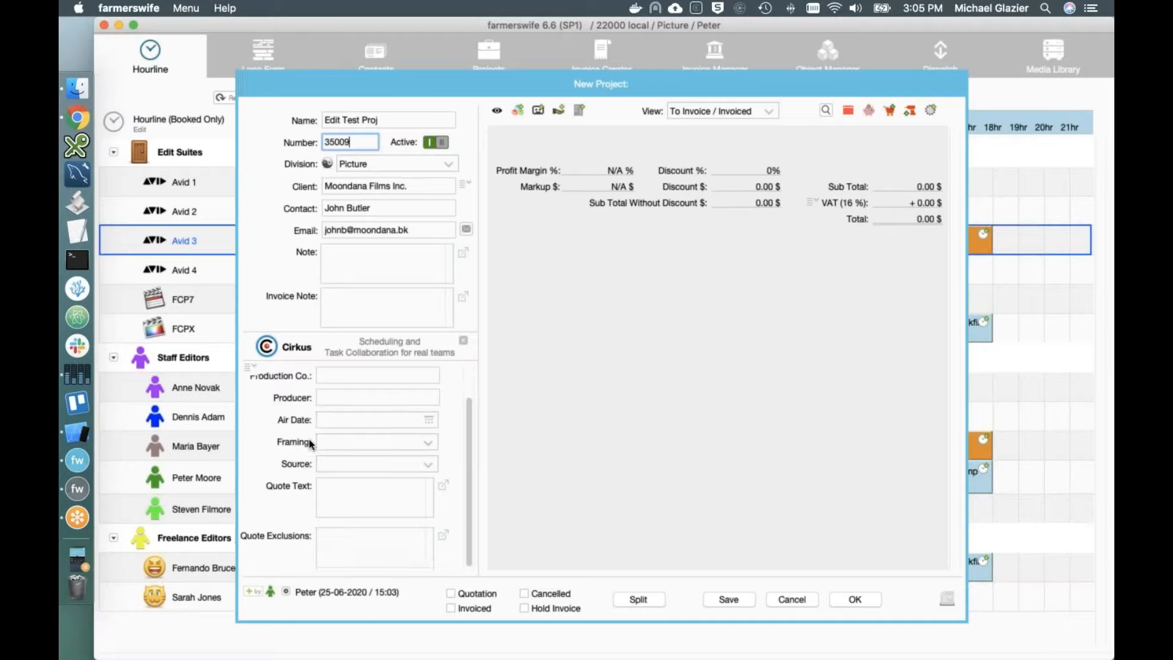
pyautogui.scroll(2, 311, 444)
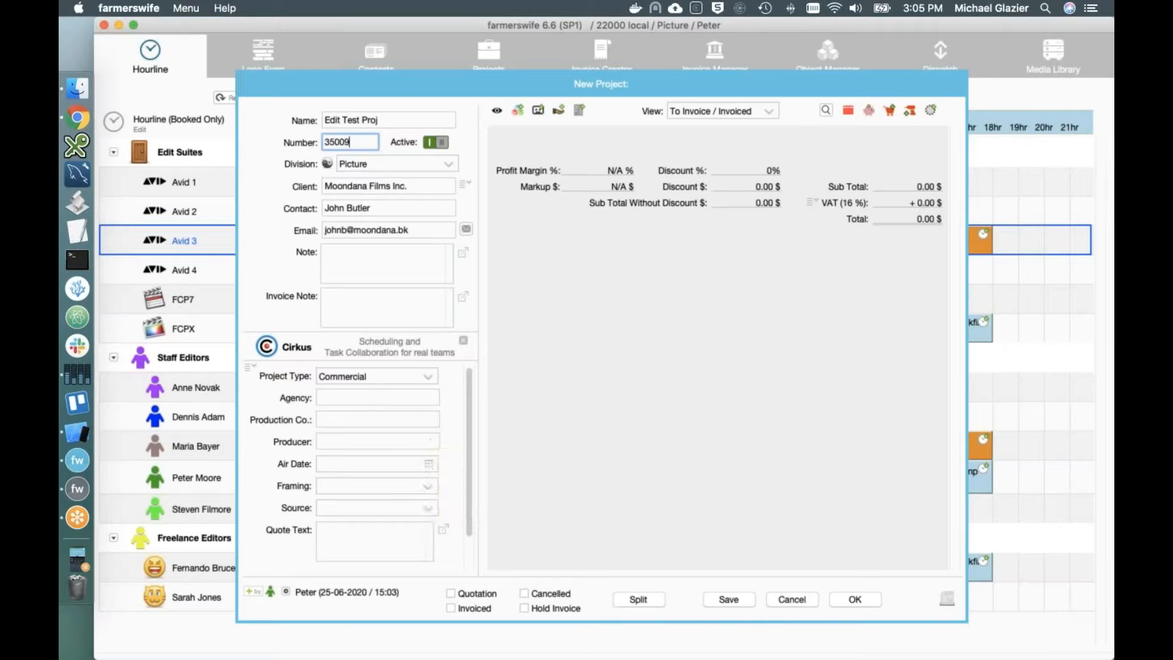
pyautogui.scroll(-1, 435, 474)
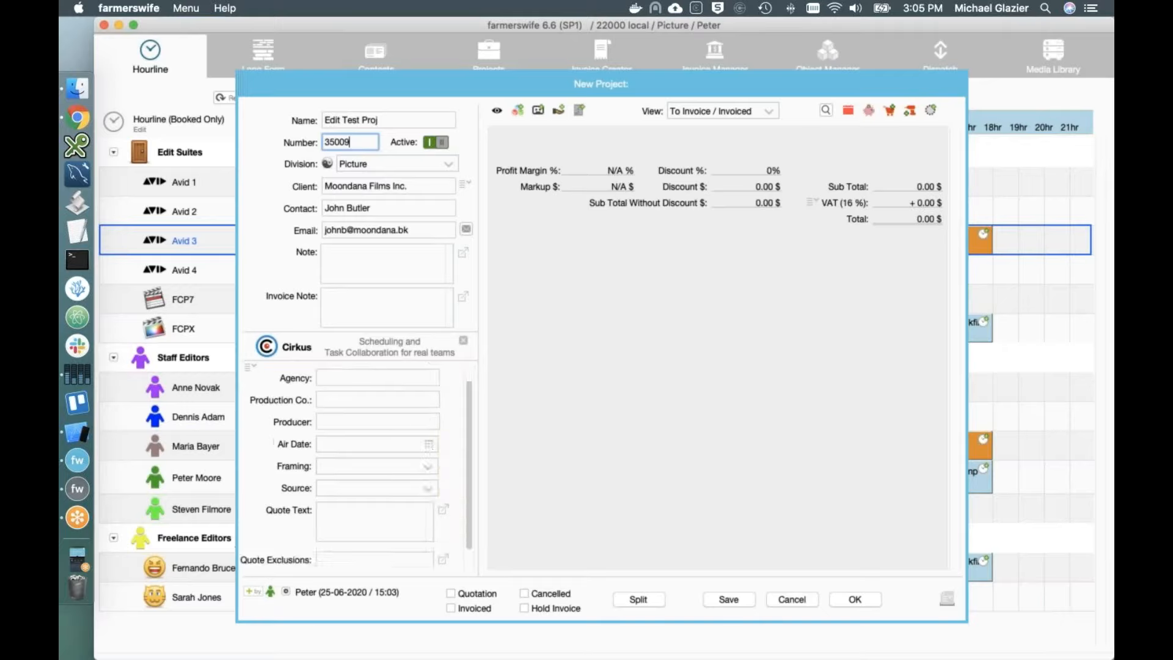
pyautogui.click(250, 367)
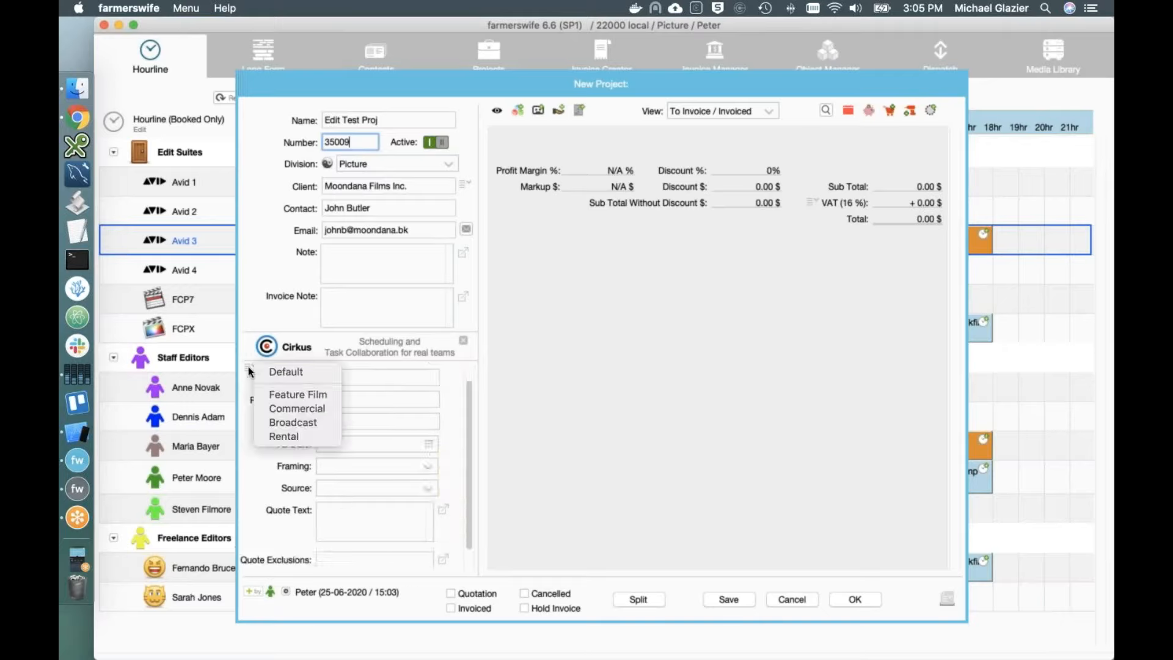
pyautogui.click(294, 436)
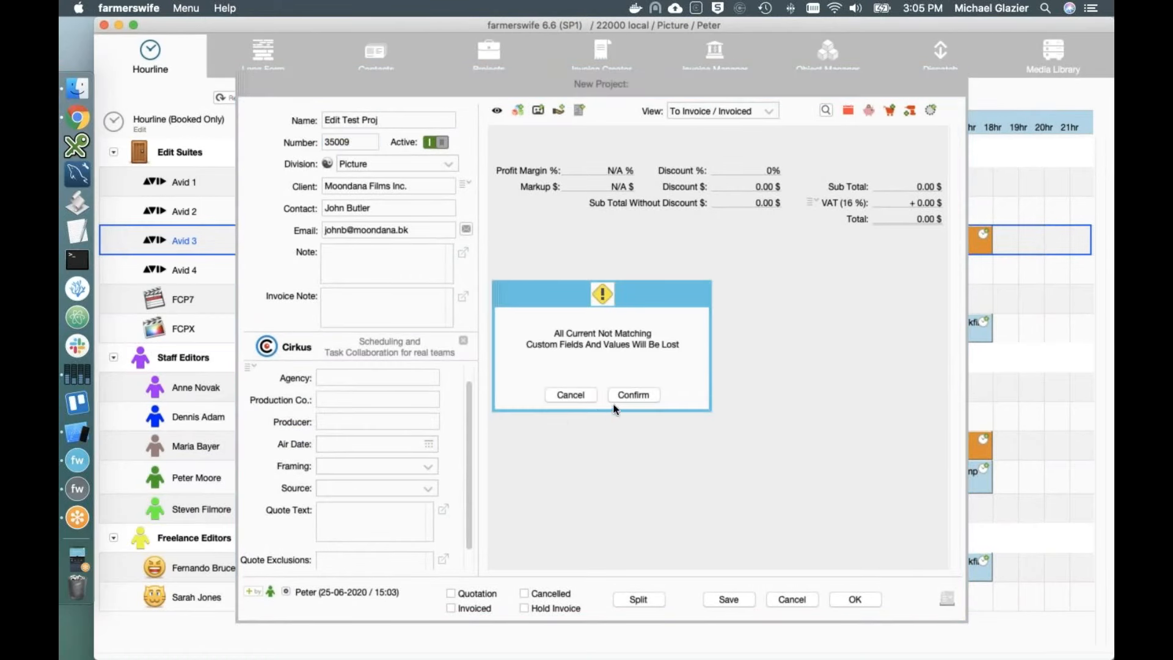
pyautogui.click(630, 396)
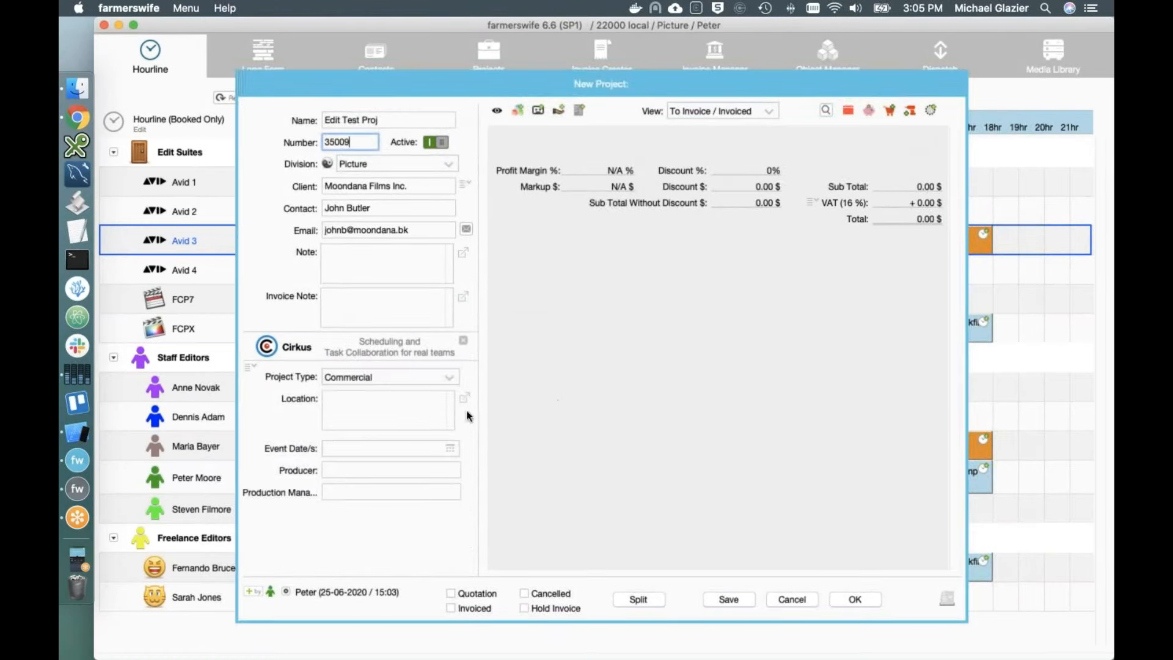
# Step: Set Project Type Internal, Event Date 27-06-2020 and a producer, then save the project
pyautogui.click(448, 380)
pyautogui.click(360, 431)
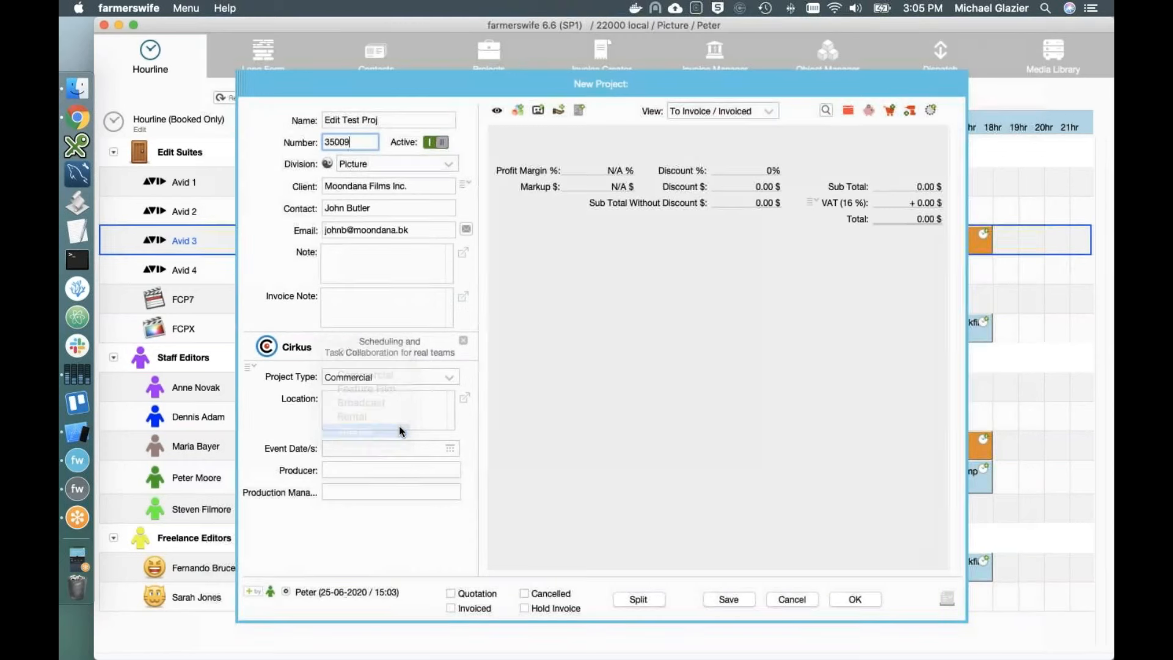
pyautogui.click(443, 451)
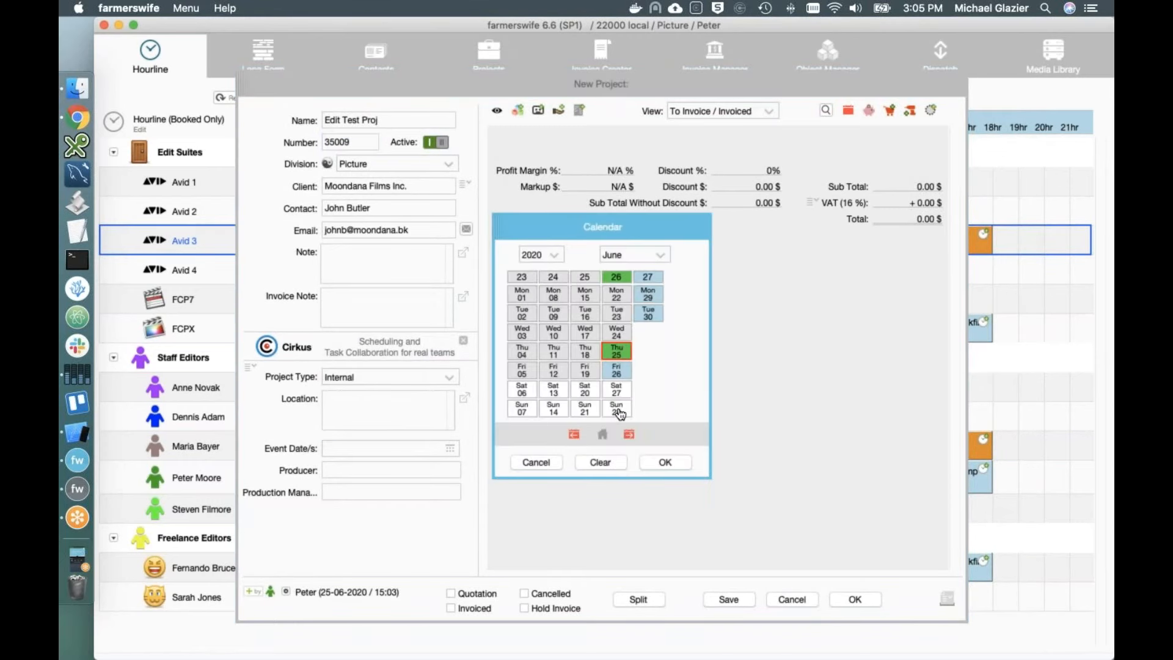
pyautogui.click(622, 391)
pyautogui.click(666, 462)
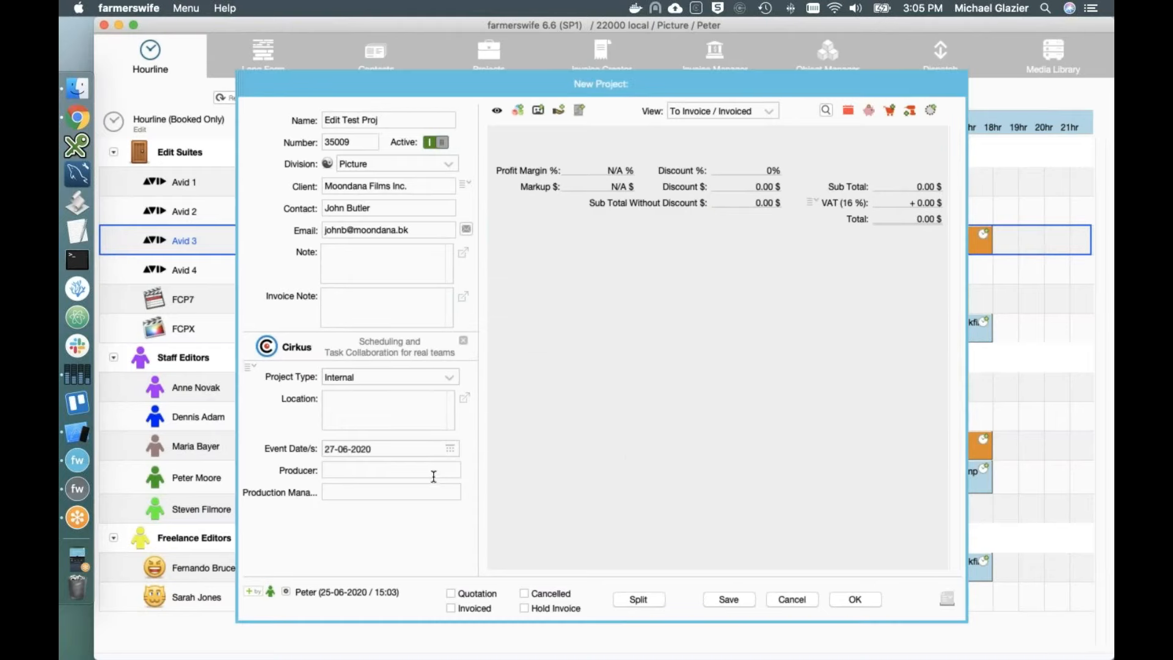
pyautogui.click(432, 470)
pyautogui.write('Peter')
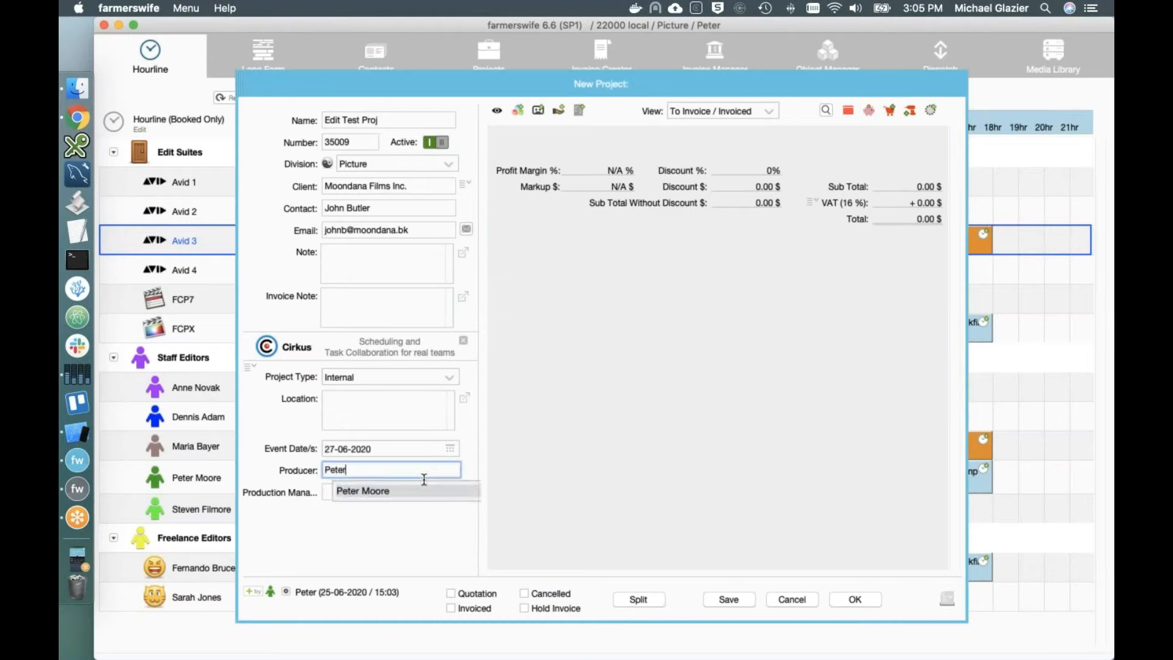
pyautogui.click(396, 492)
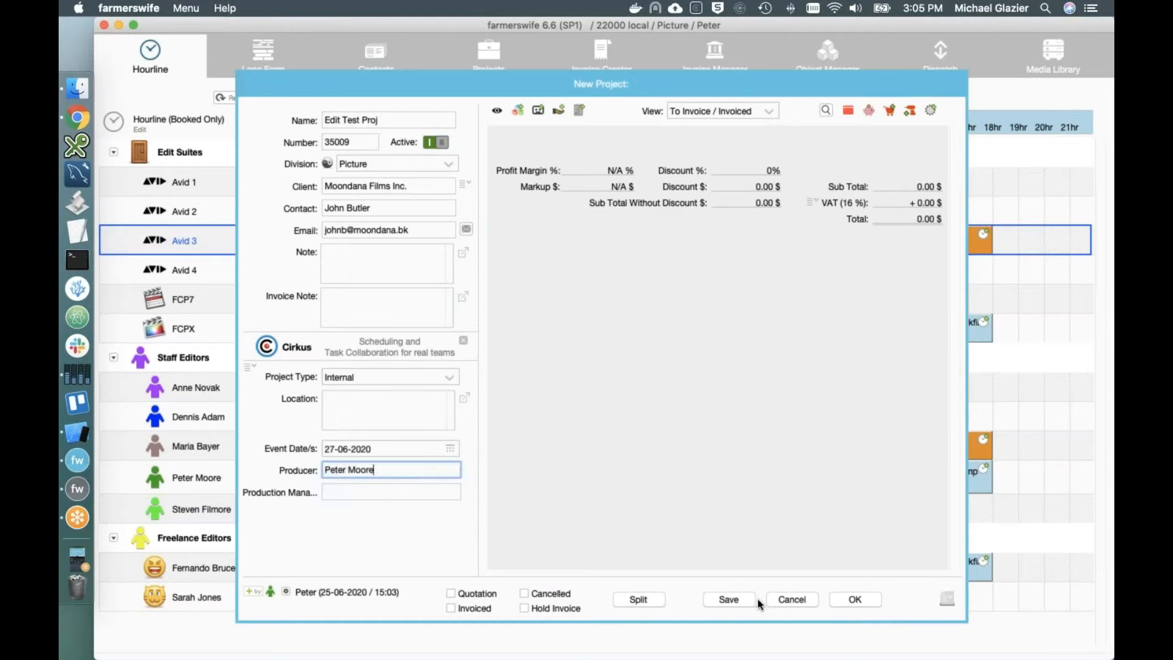
pyautogui.click(855, 599)
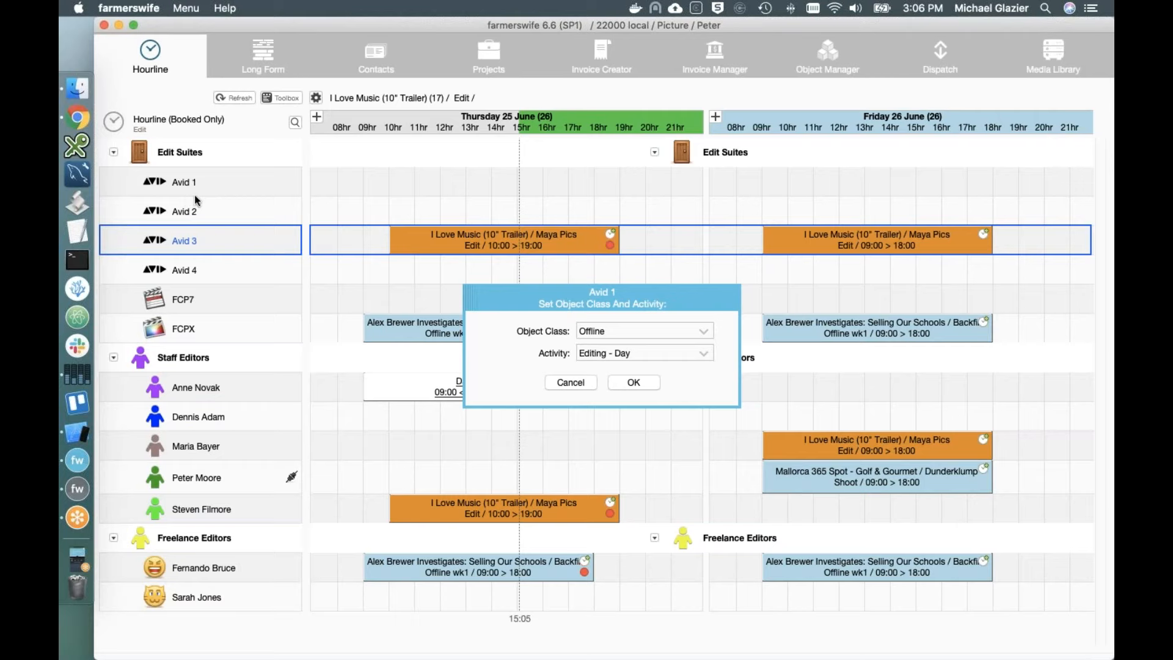
# Step: Give the Avid 1 booking class Offline with activity Editing - Hour
pyautogui.click(629, 354)
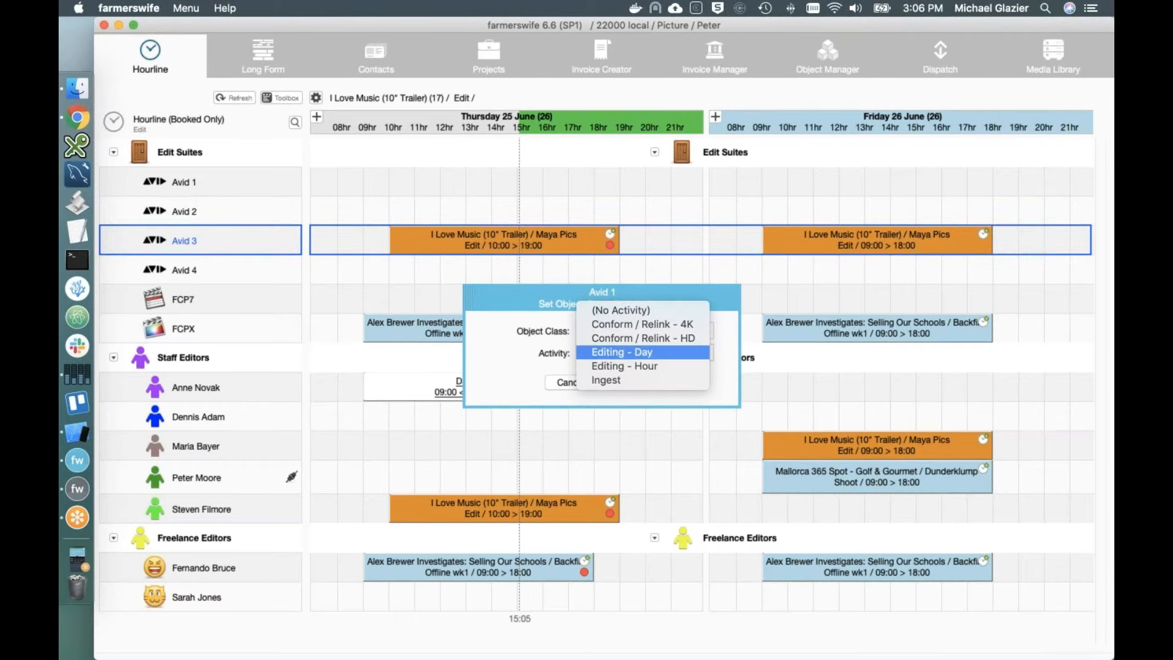
pyautogui.click(619, 366)
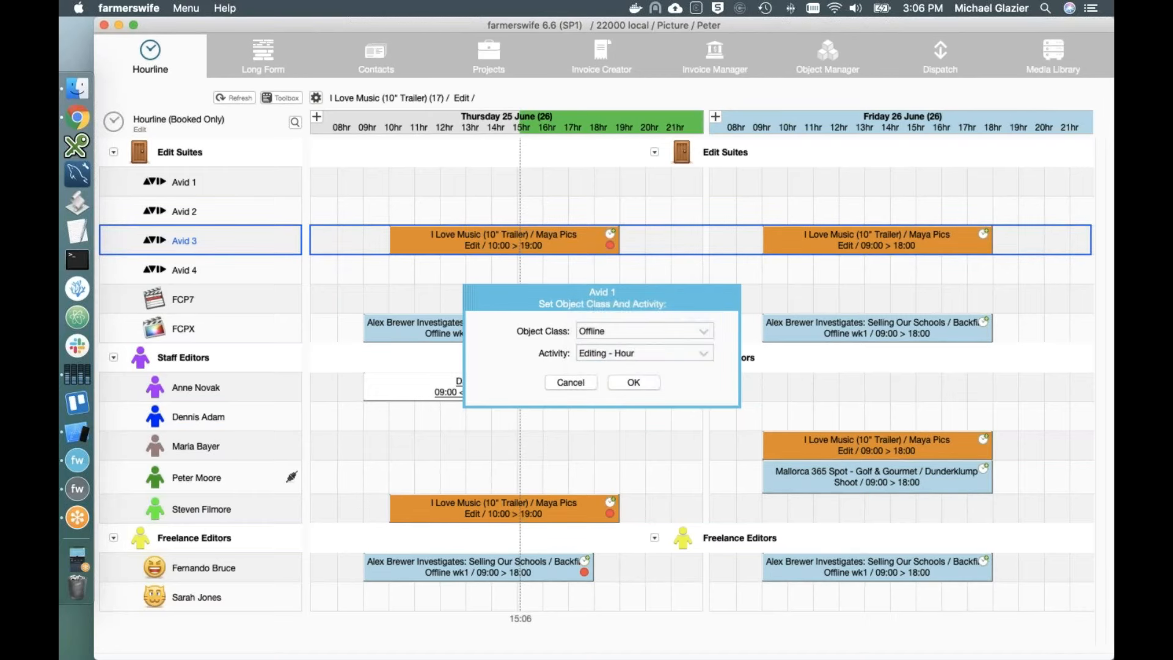
pyautogui.click(620, 378)
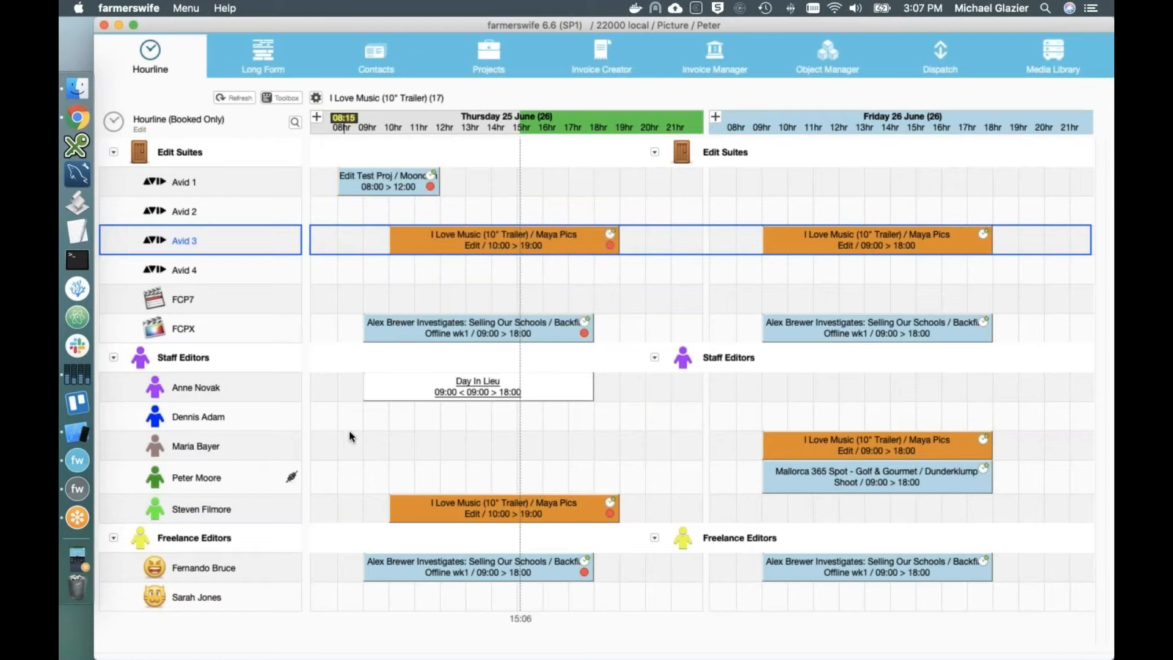
# Step: Add a staff member to the Thursday booking as Producer and open the Avid 1 booking's details
pyautogui.click(196, 482)
pyautogui.moveTo(316, 284); pyautogui.dragTo(365, 174)
pyautogui.click(378, 181)
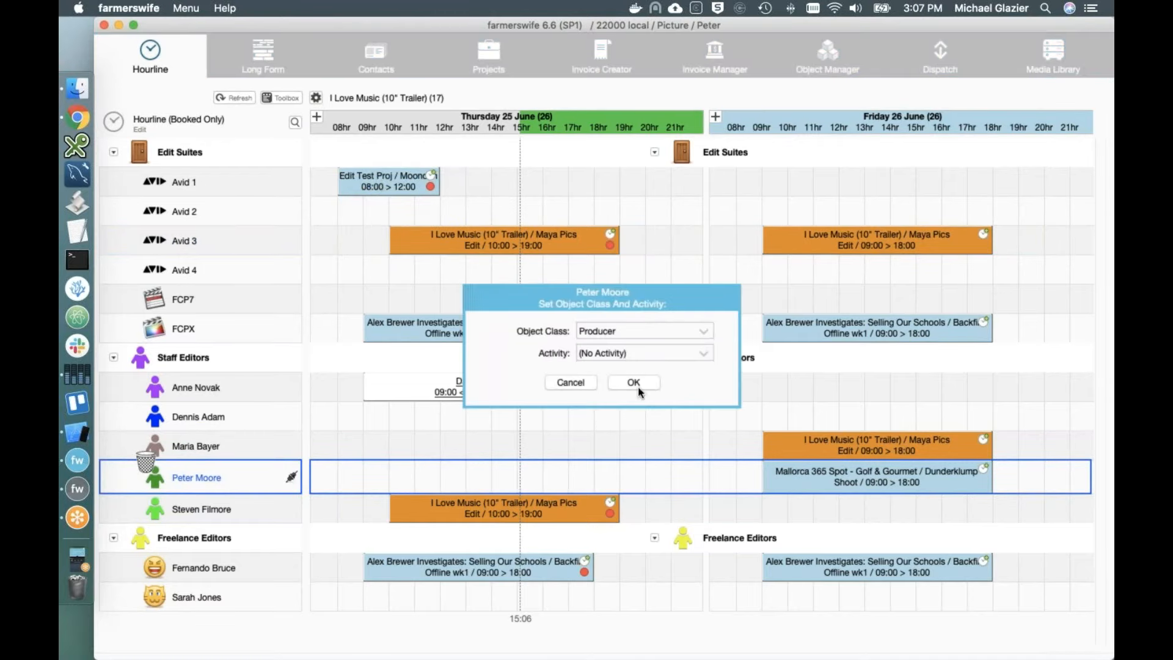
pyautogui.click(703, 331)
pyautogui.click(547, 376)
pyautogui.click(633, 382)
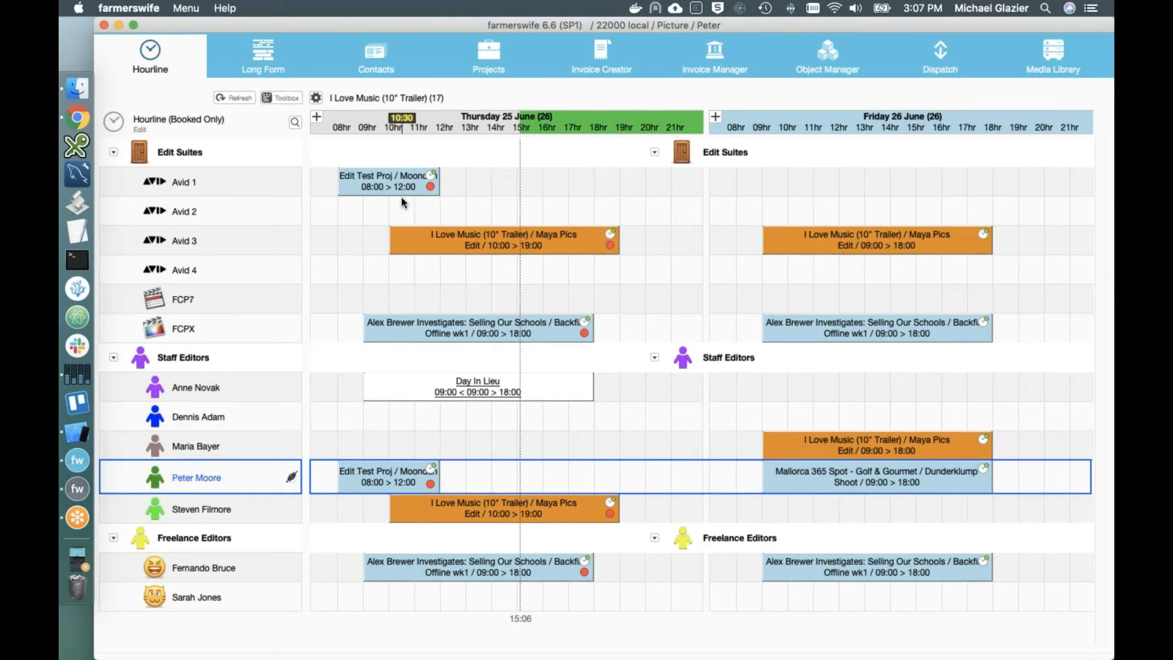
pyautogui.doubleClick(371, 178)
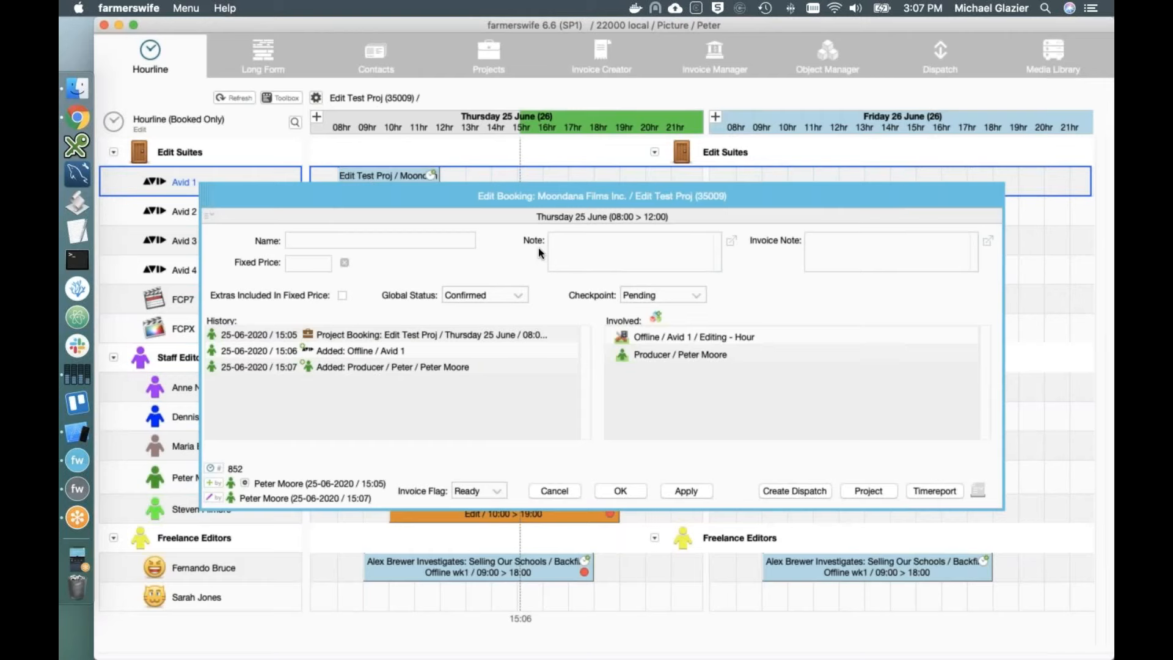
# Step: Review the Edit Test Proj line items totalling 904.80 $ and close the project window
pyautogui.click(878, 487)
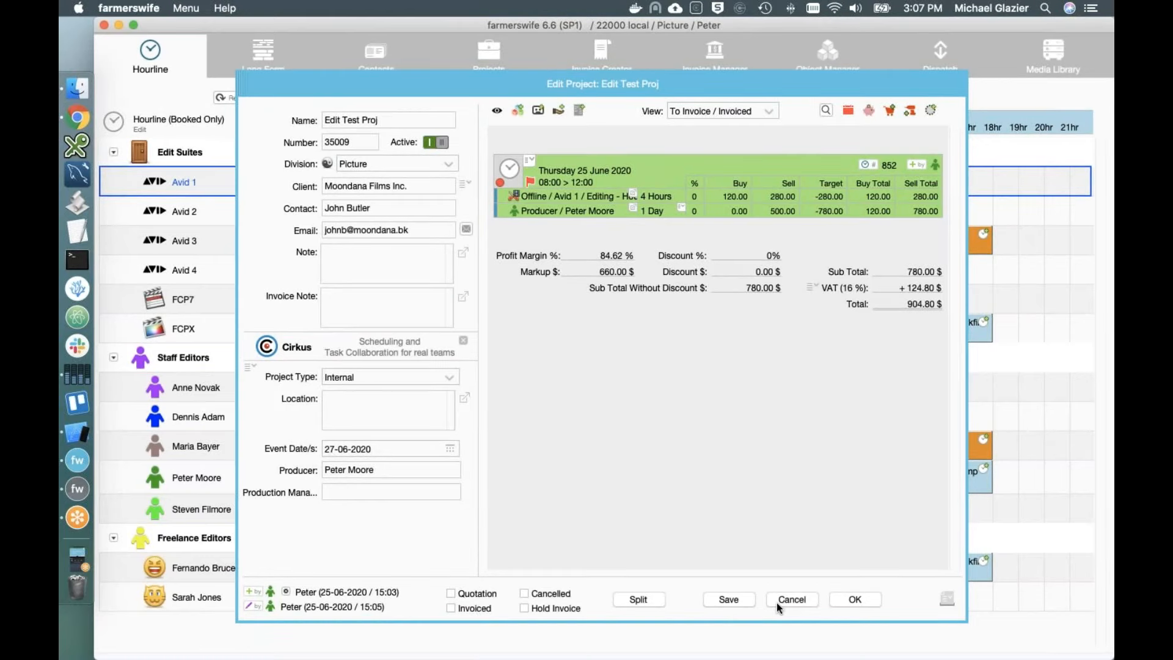
pyautogui.click(846, 601)
pyautogui.moveTo(379, 187)
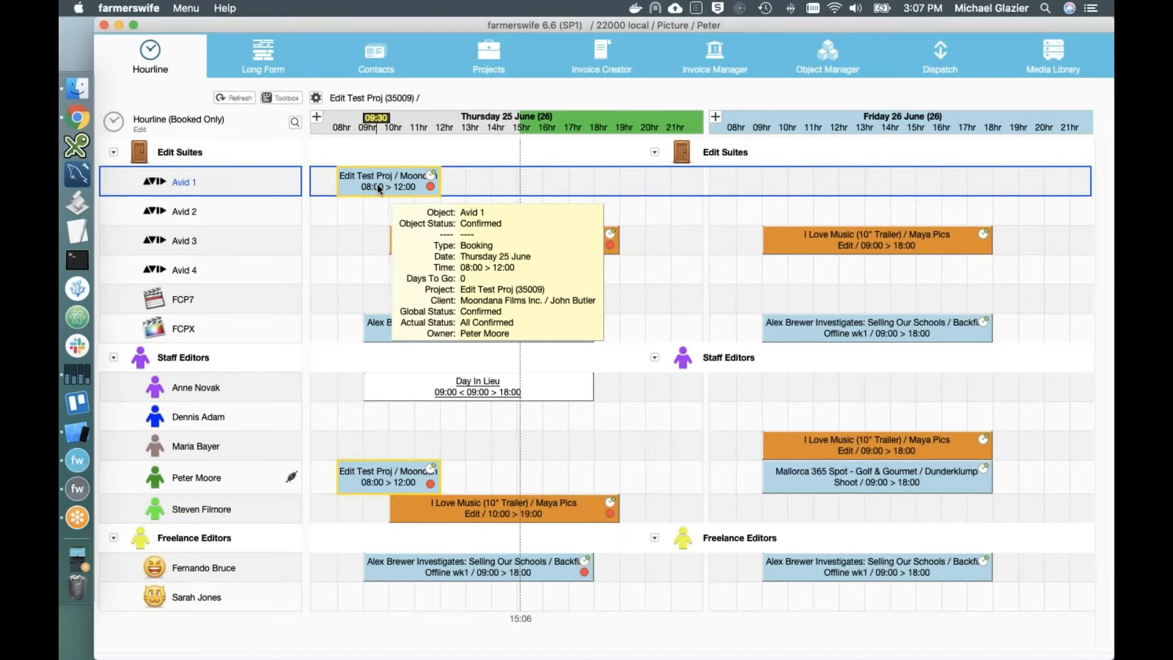
# Step: Copy the booking to Friday 26 June 08:00–12:00, accepting the producer conflict with Mallorca 365 Spot
pyautogui.moveTo(377, 183); pyautogui.dragTo(735, 188)
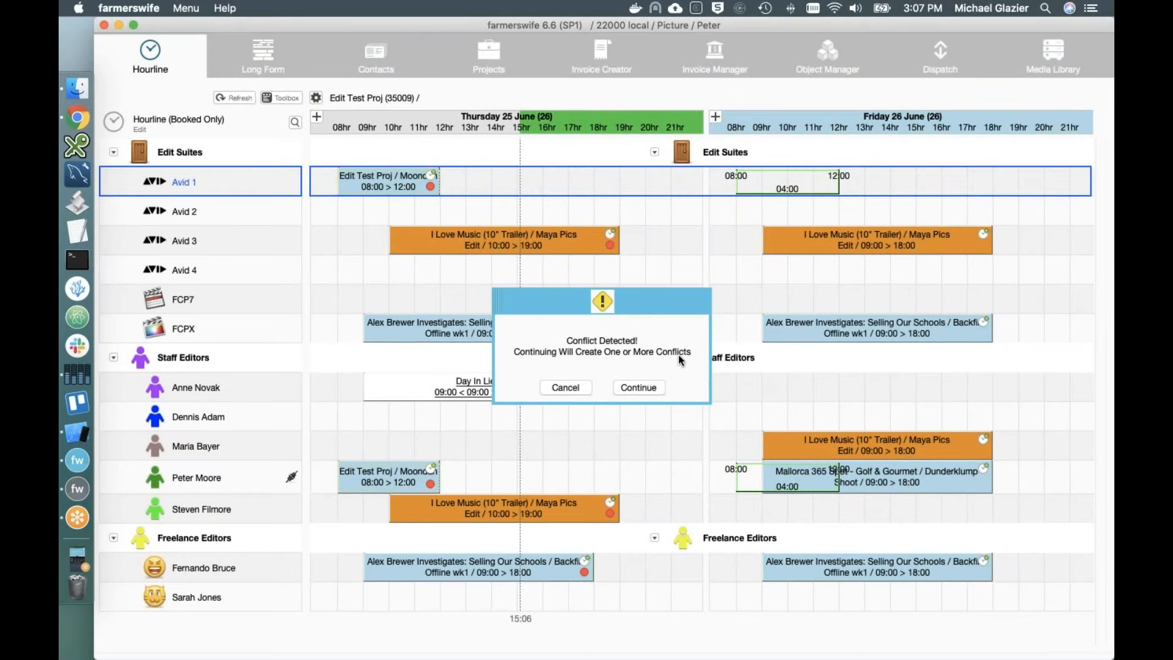
pyautogui.click(649, 387)
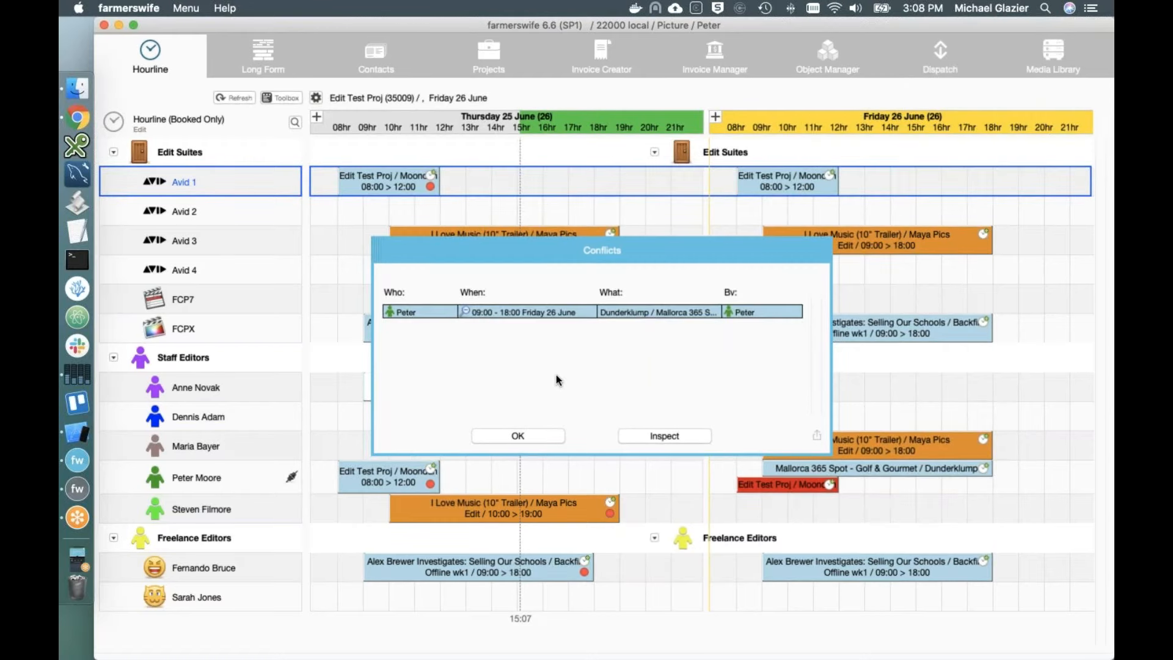
pyautogui.click(540, 438)
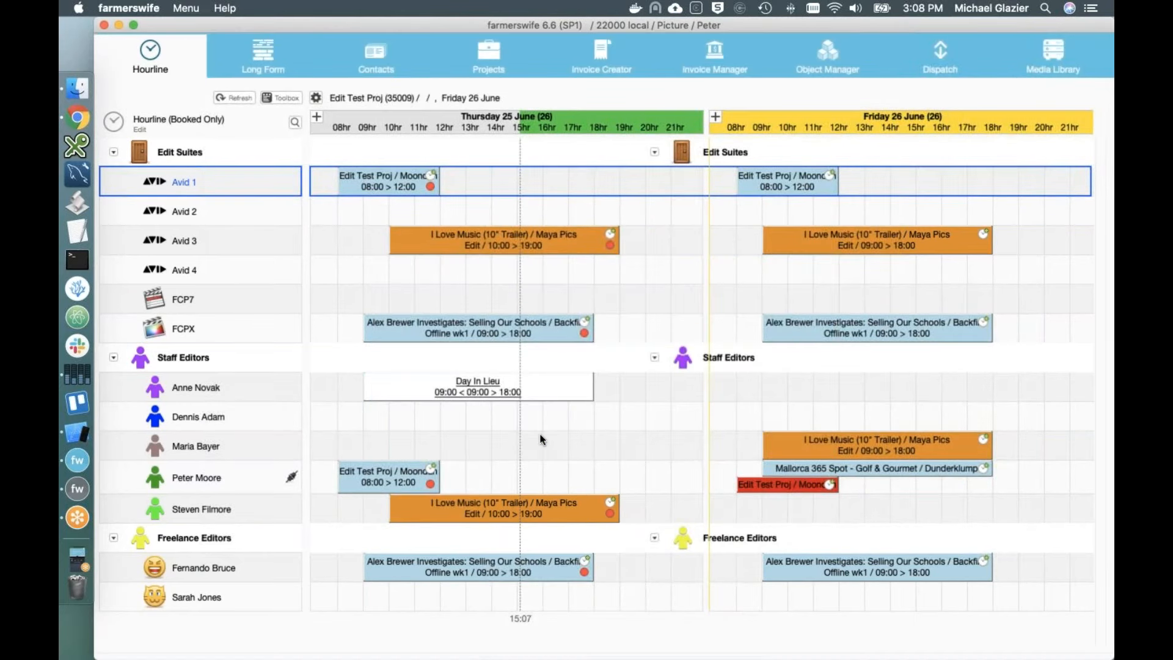
# Step: Reassign Friday's conflicting producer slot to another staff editor, keeping the activity, and open the project
pyautogui.click(786, 485)
pyautogui.moveTo(780, 489); pyautogui.dragTo(775, 391)
pyautogui.click(568, 388)
pyautogui.moveTo(747, 482); pyautogui.dragTo(746, 390)
pyautogui.click(630, 392)
pyautogui.click(630, 390)
pyautogui.click(633, 379)
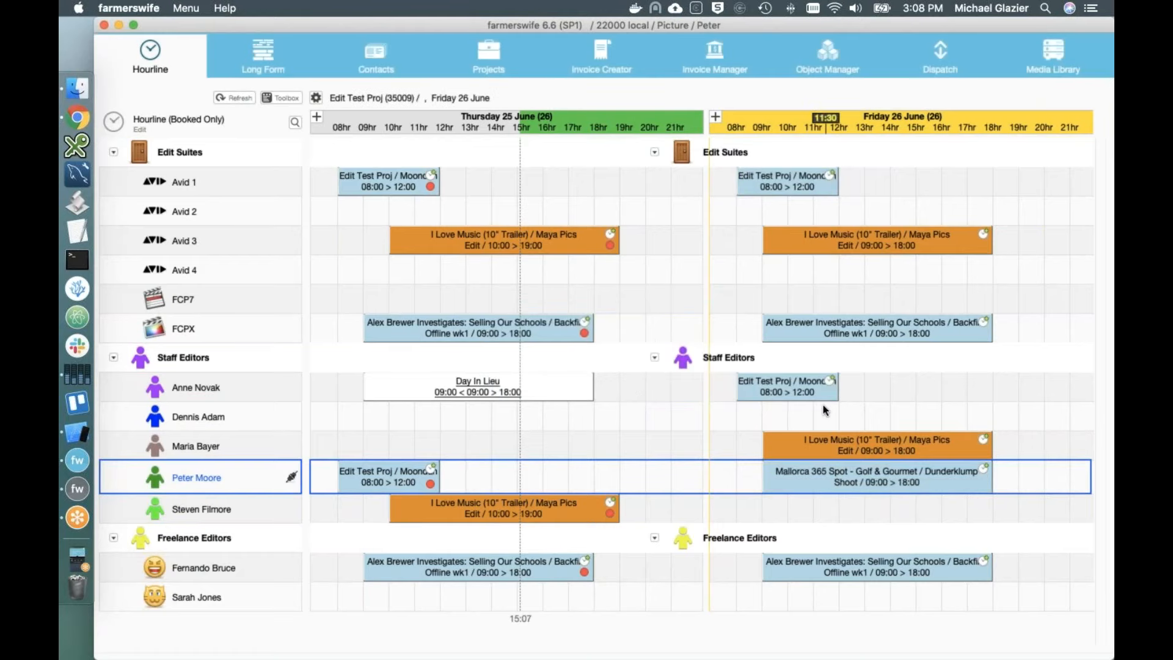
pyautogui.doubleClick(796, 188)
pyautogui.click(868, 491)
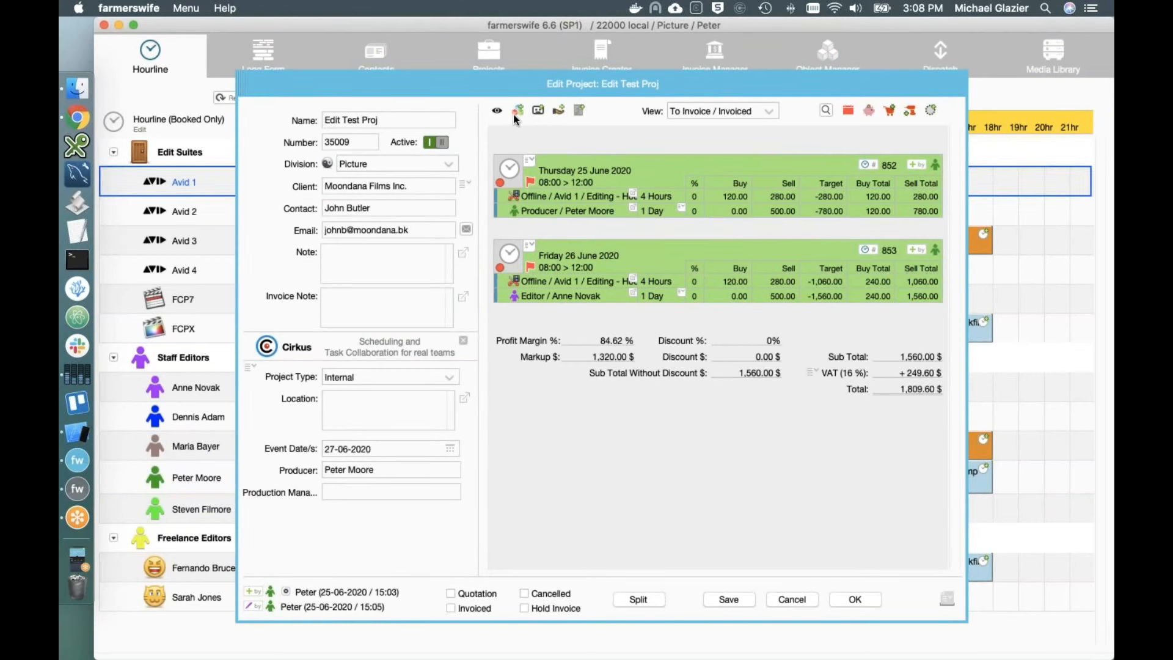
# Step: Add two Drive 1 TB units to the project as materials
pyautogui.click(559, 112)
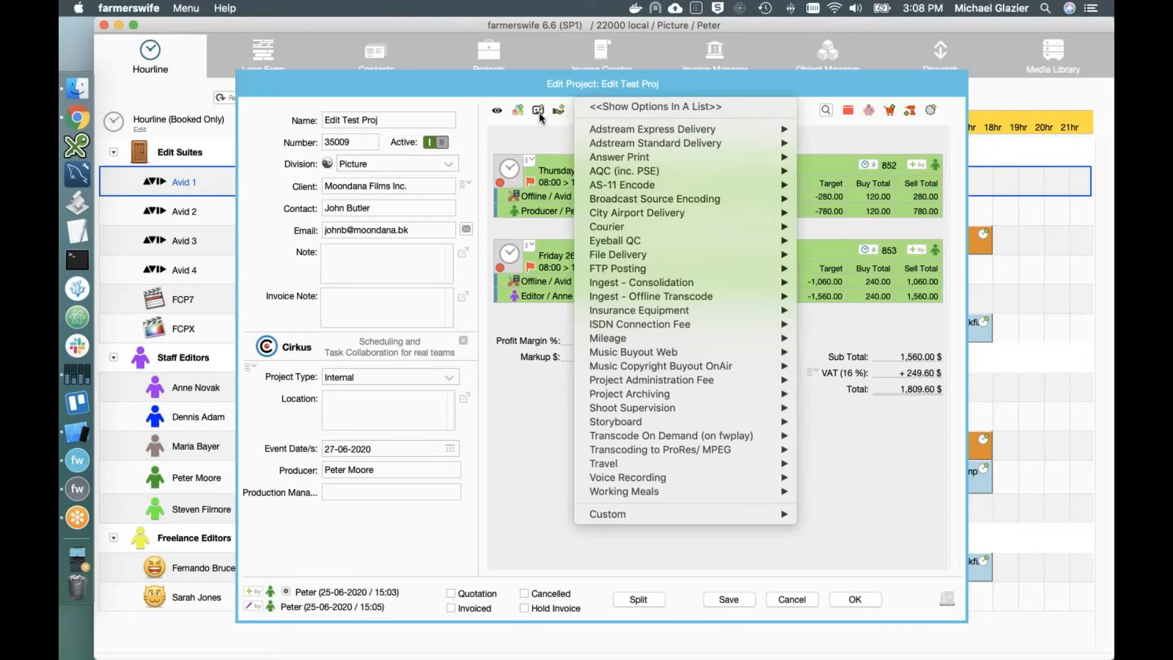
pyautogui.click(539, 116)
pyautogui.click(538, 112)
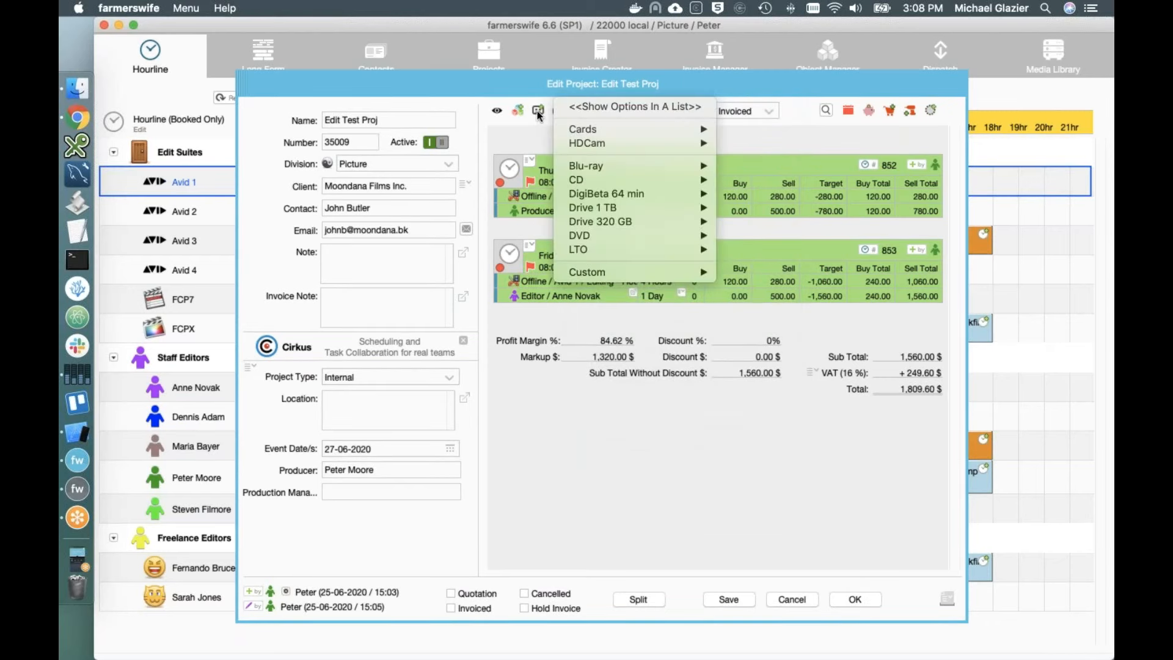
pyautogui.moveTo(614, 208)
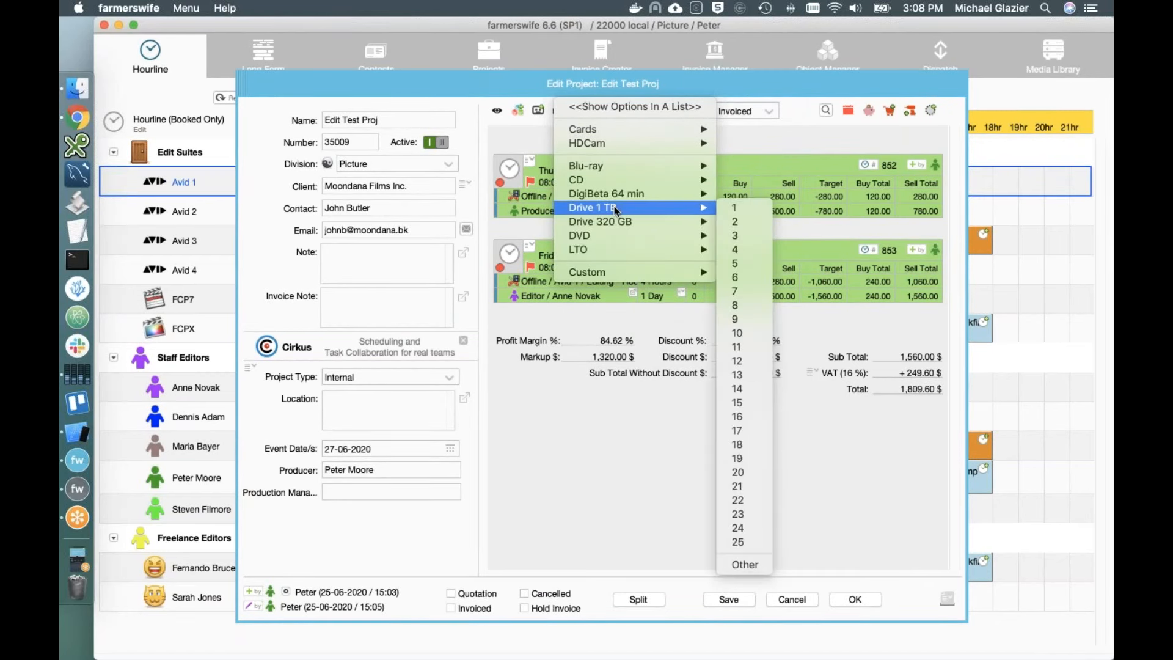
pyautogui.click(743, 225)
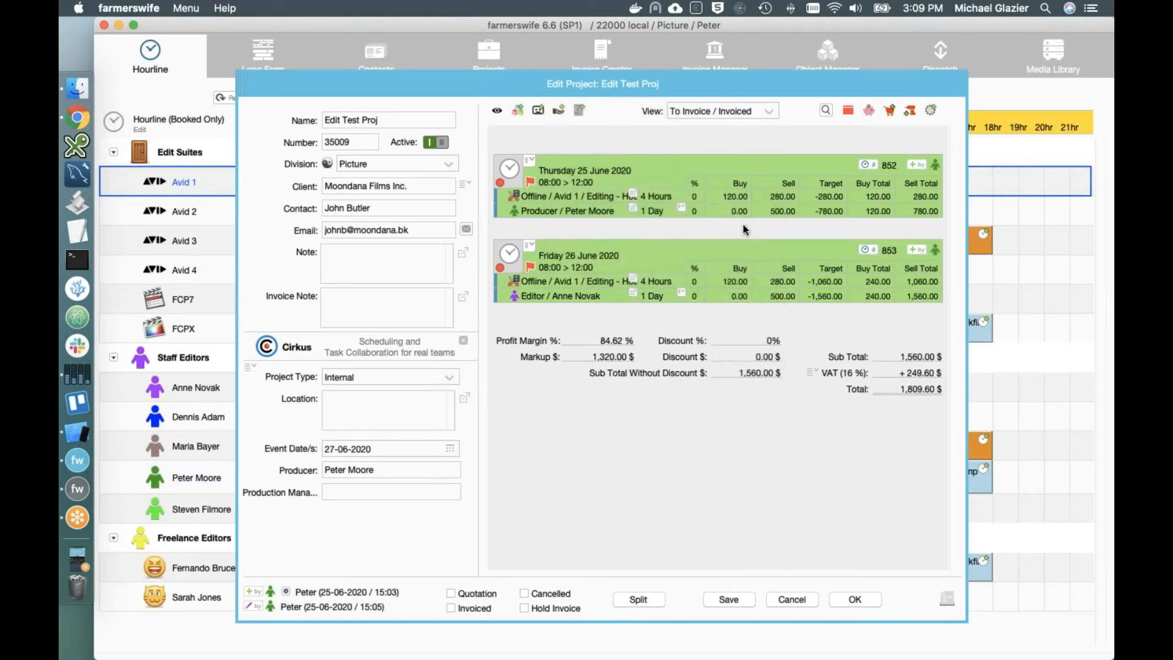
# Step: Save the project at 2,157.60 $ total and close the project editor
pyautogui.click(579, 110)
pyautogui.moveTo(624, 164)
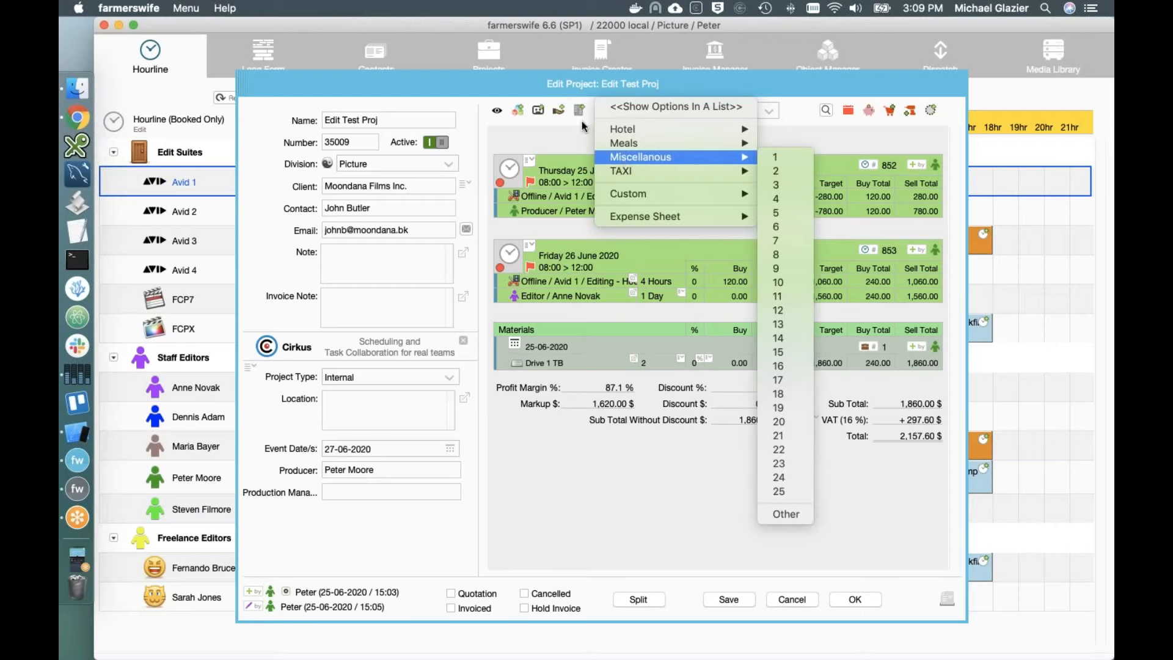
pyautogui.click(521, 112)
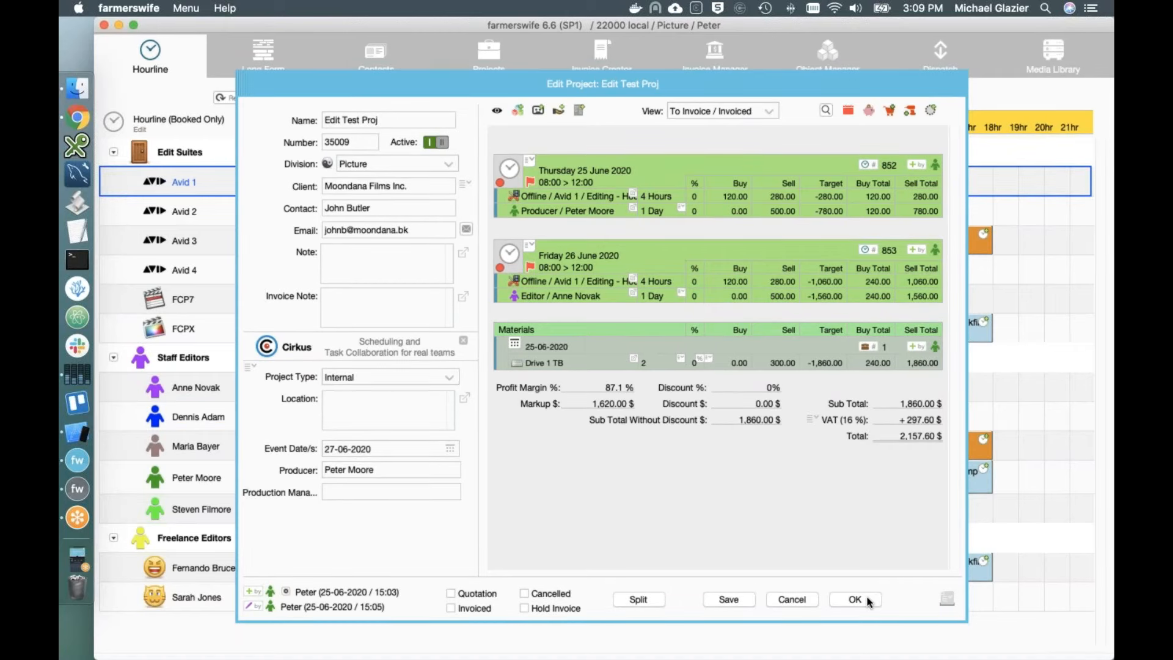
pyautogui.click(747, 599)
pyautogui.moveTo(505, 191)
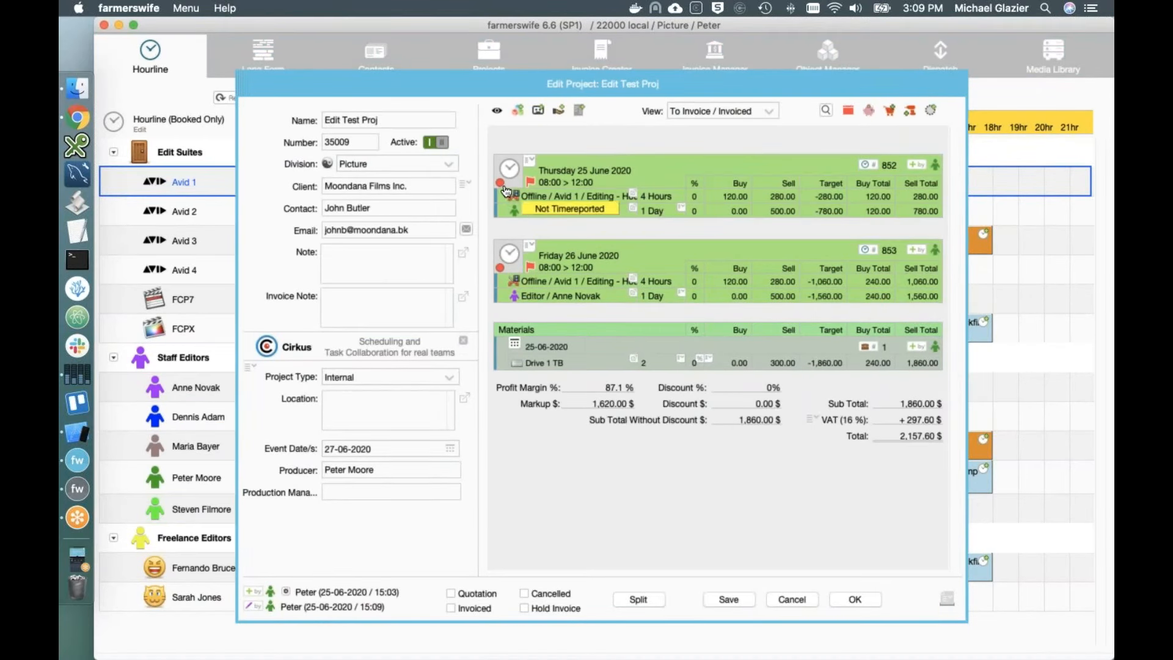
pyautogui.moveTo(499, 272)
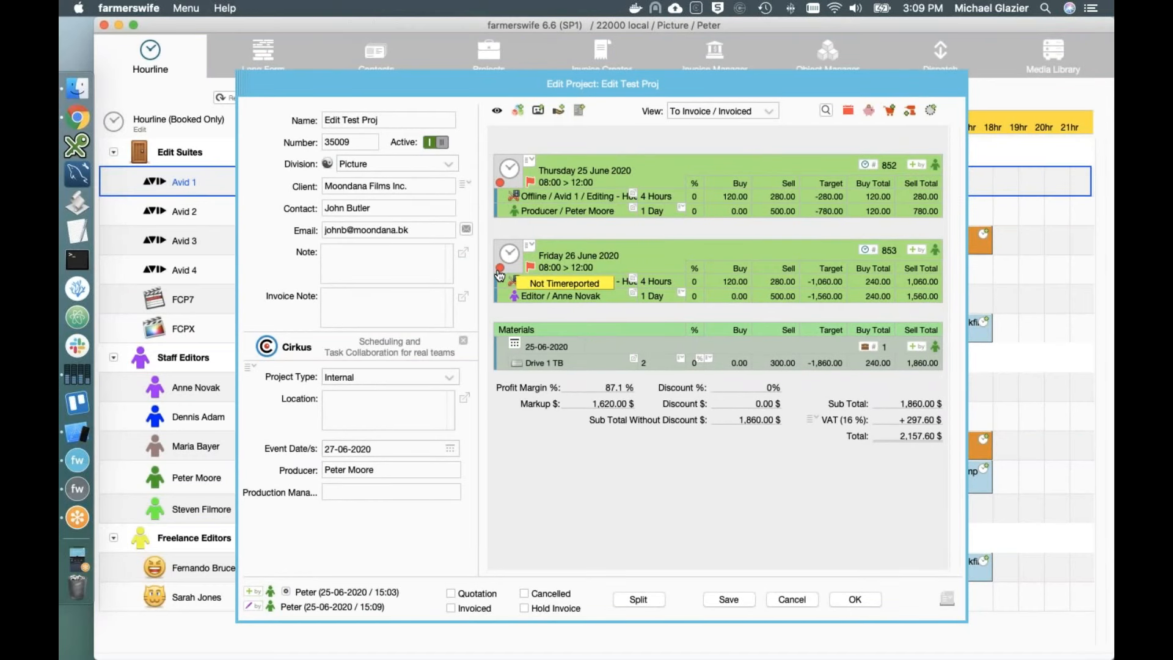
pyautogui.click(842, 595)
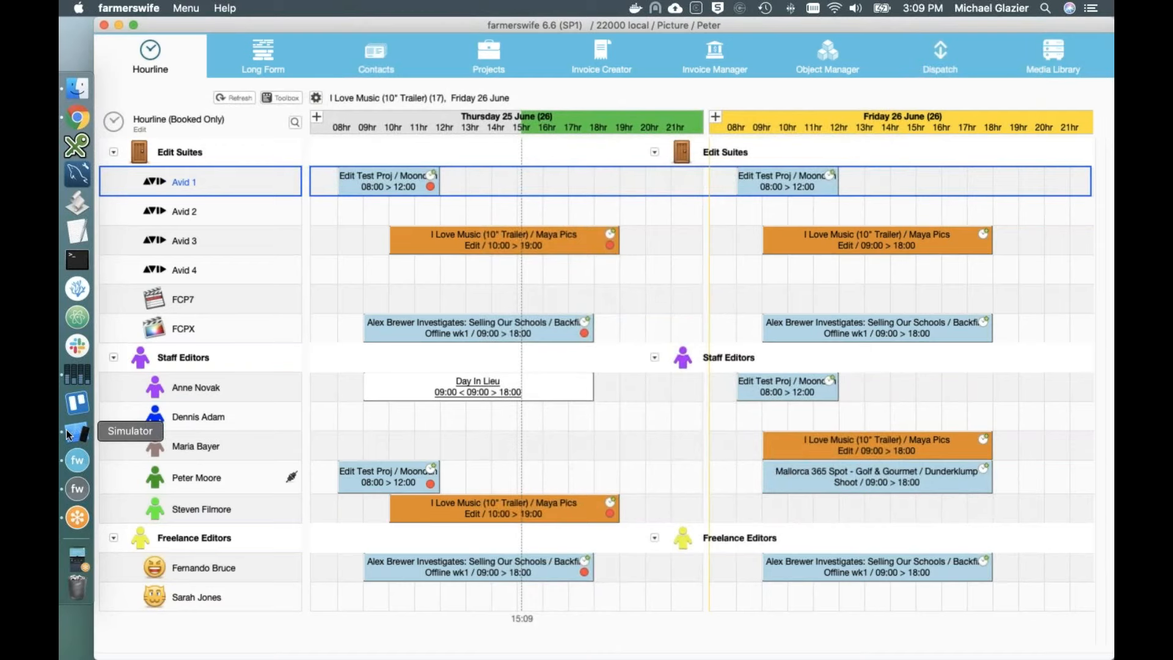
# Step: Switch to the iOS Simulator showing the iPhone home screen
pyautogui.press('super+Tab')
pyautogui.press('super+Tab')
pyautogui.press('super+Tab')
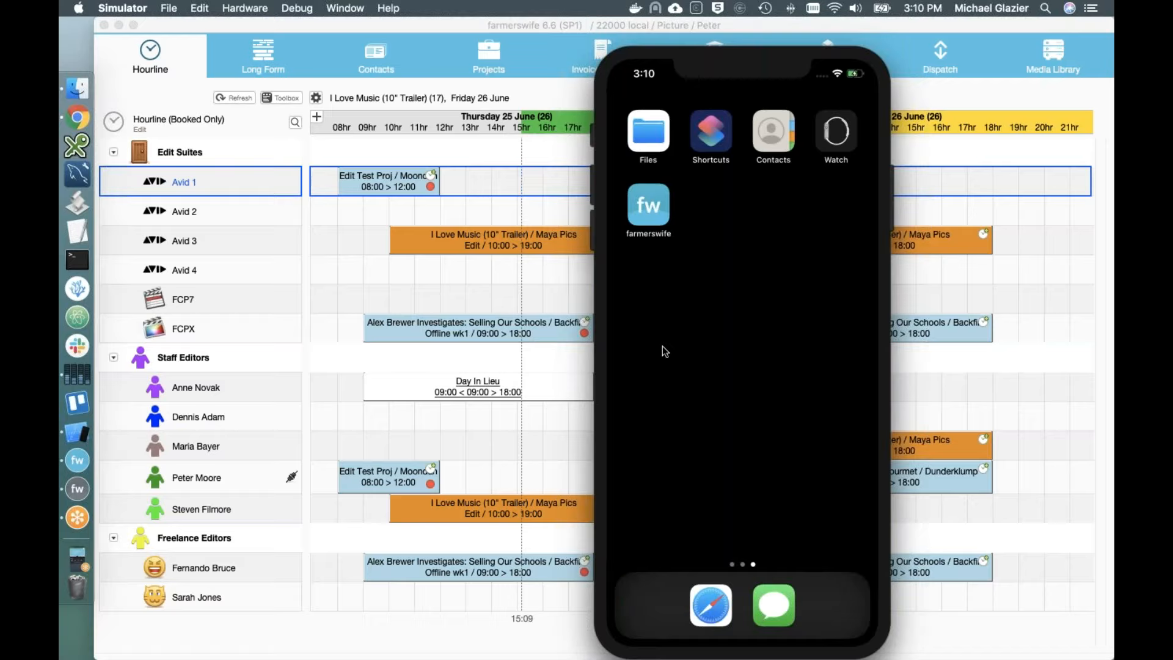
# Step: Launch the farmerswife app and browse events for each day, Monday 22 to Sunday 28 June
pyautogui.click(651, 211)
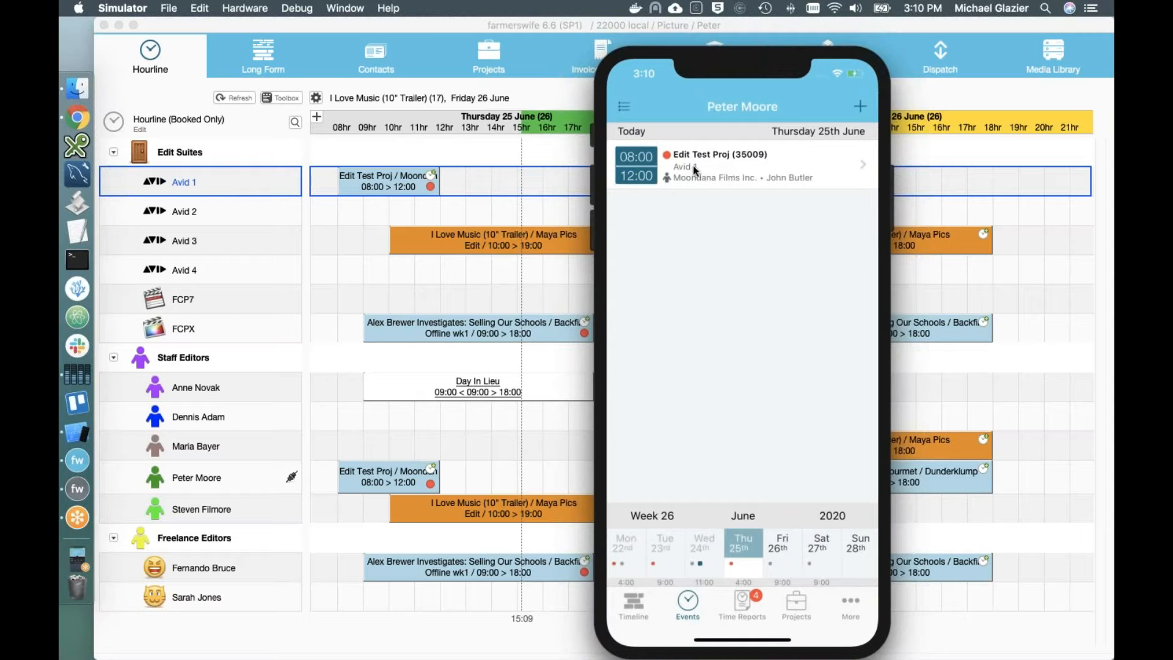
pyautogui.click(710, 549)
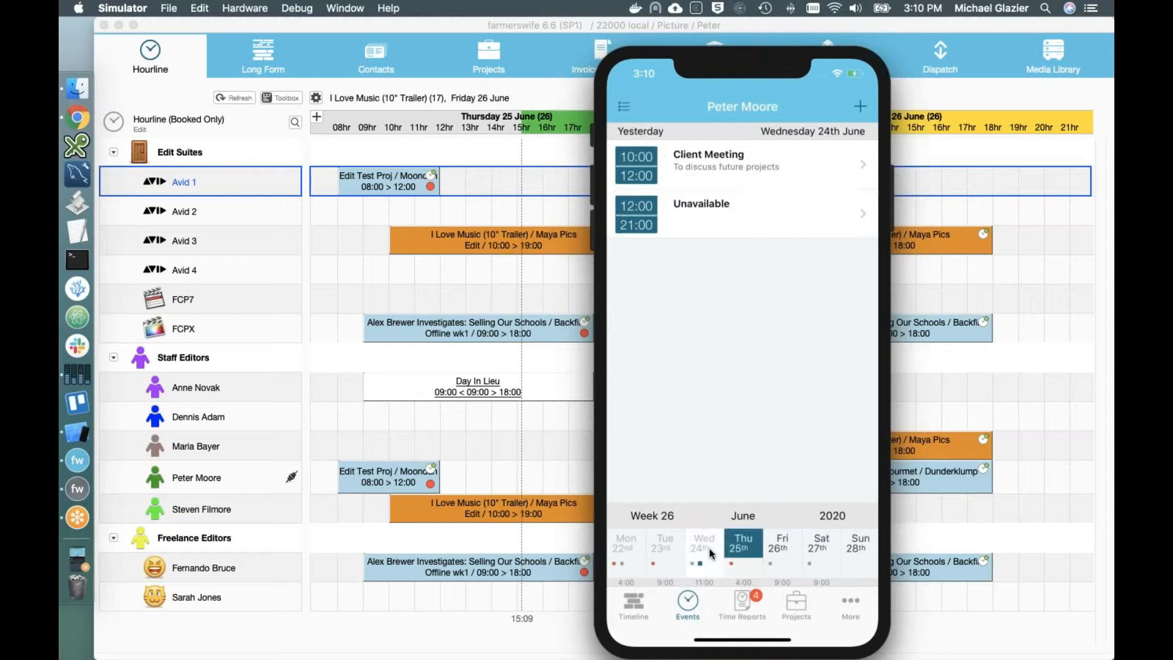
pyautogui.click(653, 551)
pyautogui.click(628, 556)
pyautogui.click(787, 541)
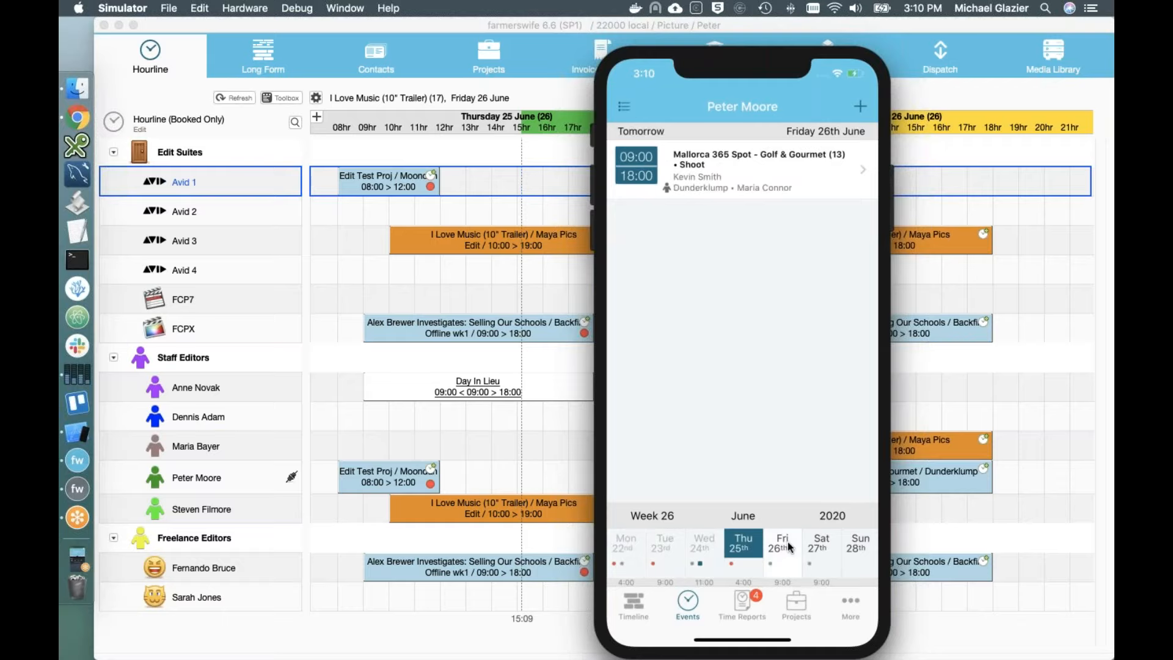
pyautogui.click(813, 542)
pyautogui.click(849, 545)
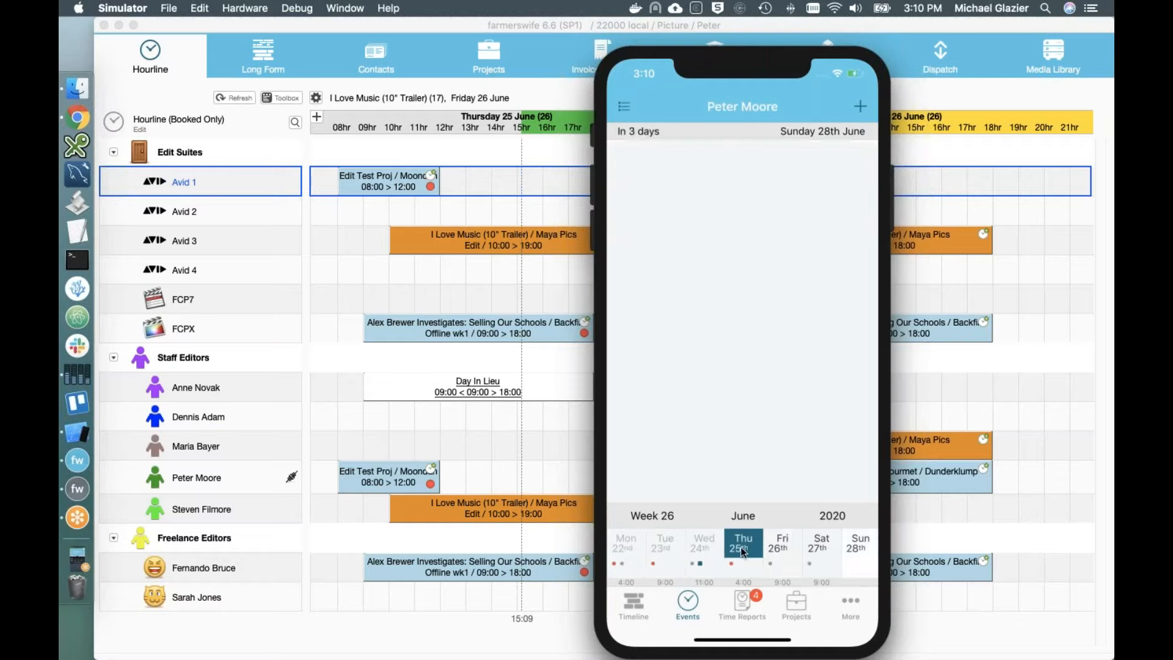
pyautogui.click(741, 548)
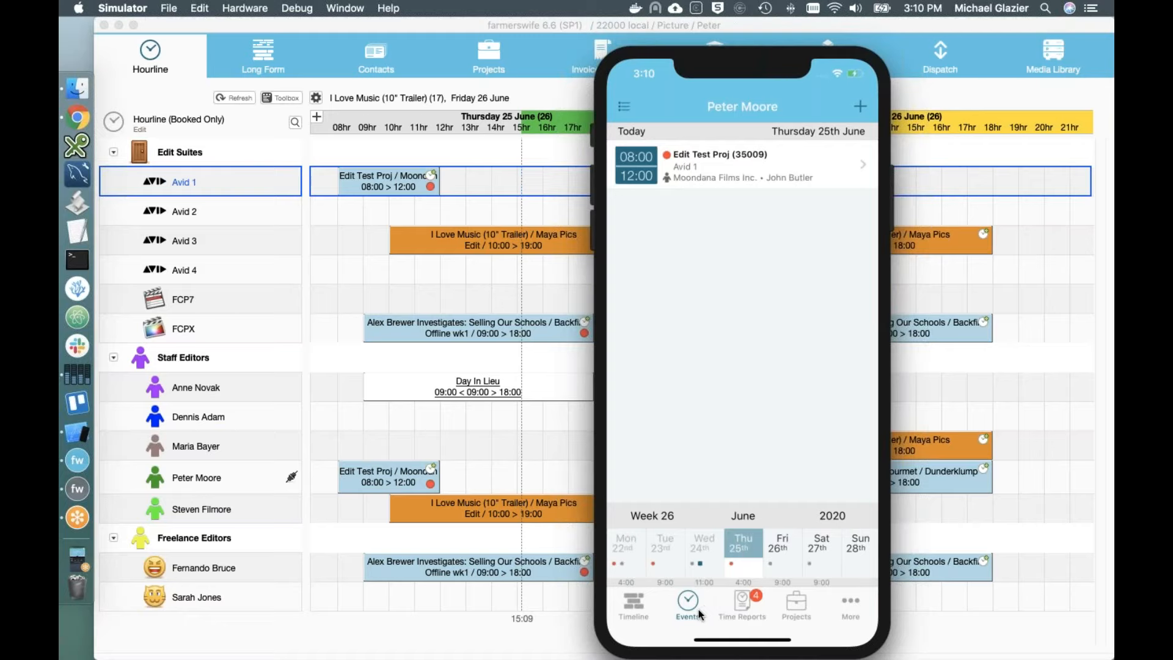
# Step: Review the Edit Test Proj and I Love Music projects' details and events, then open Time Reports
pyautogui.click(802, 611)
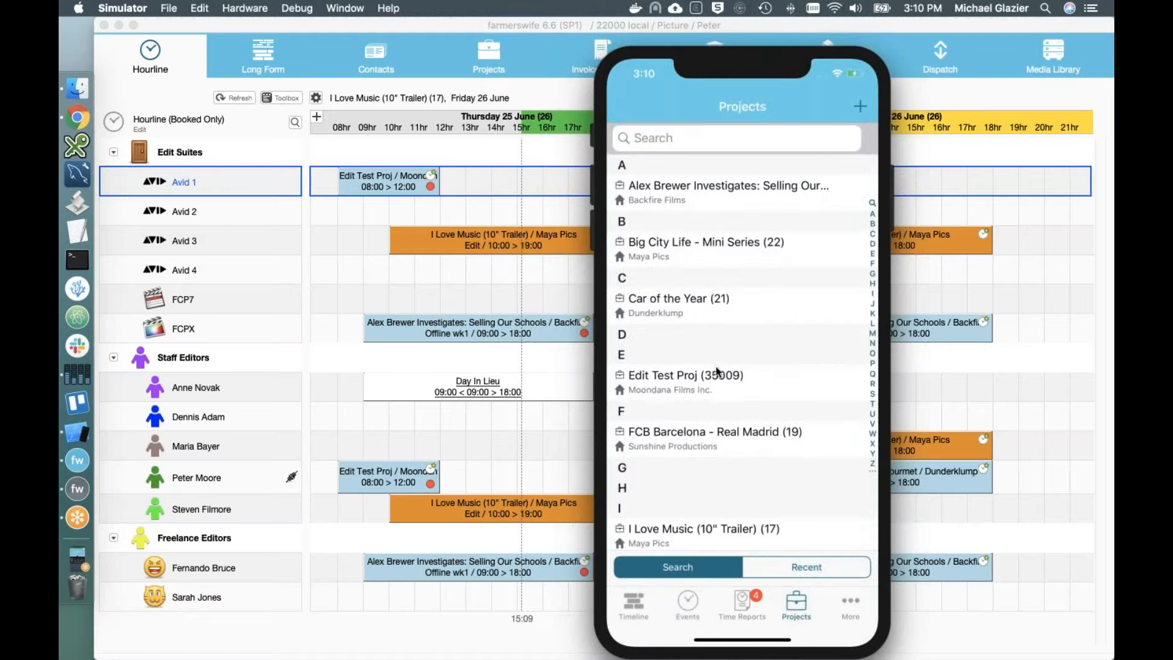
pyautogui.click(714, 381)
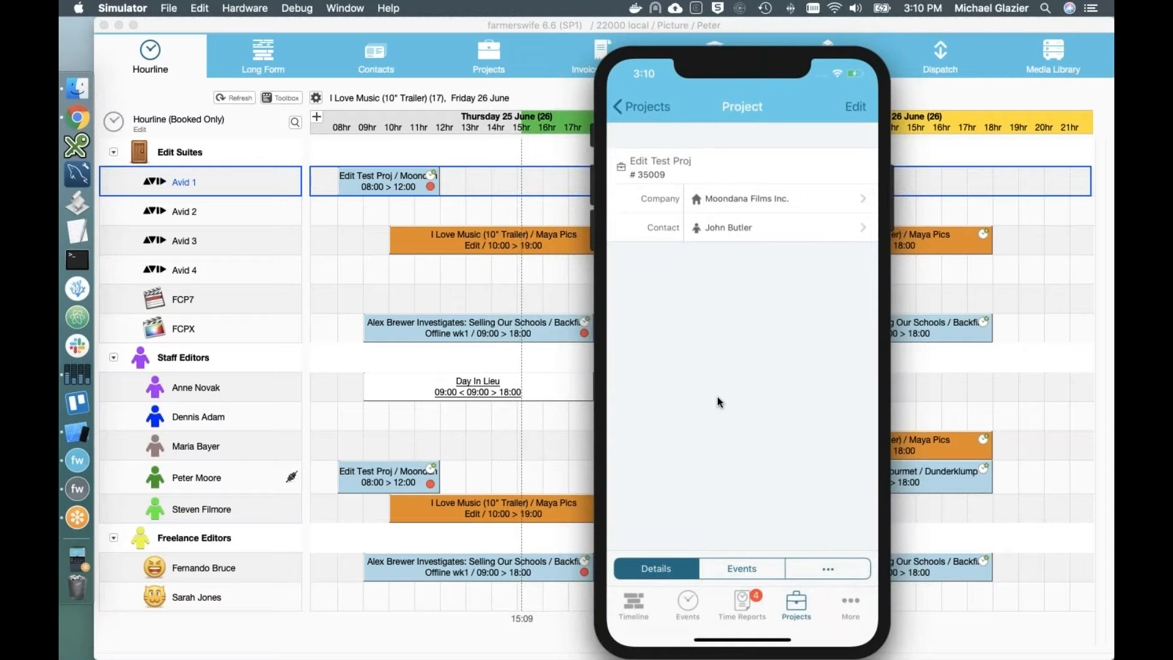
pyautogui.click(817, 562)
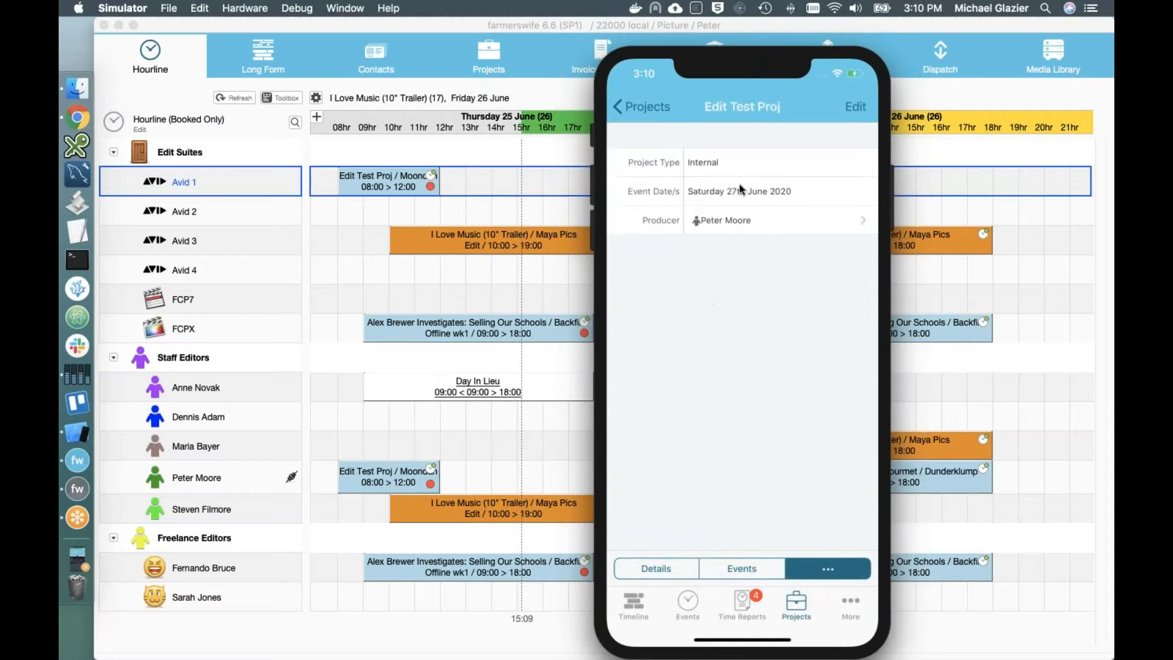
pyautogui.click(738, 570)
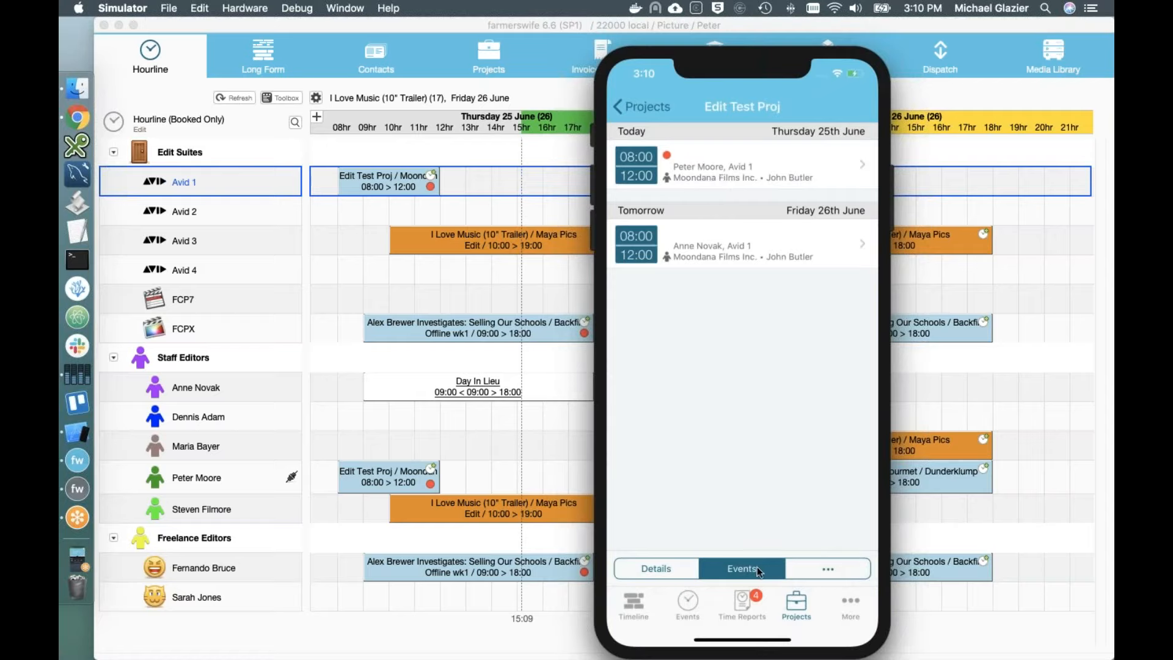
pyautogui.click(802, 606)
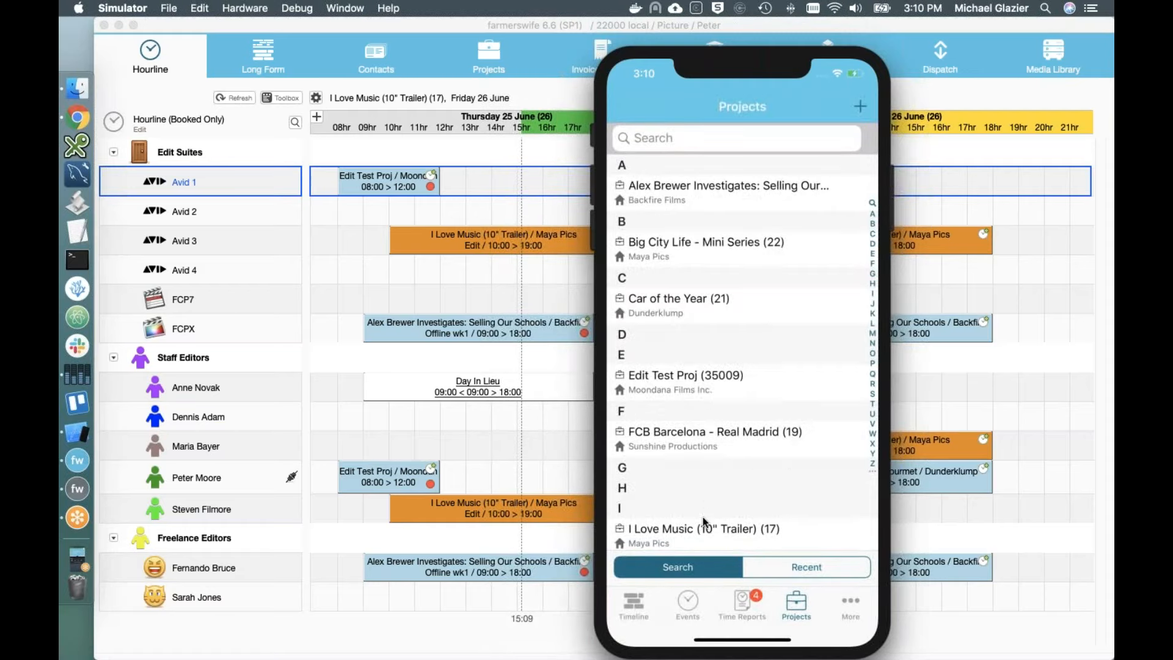
pyautogui.click(695, 532)
pyautogui.click(737, 569)
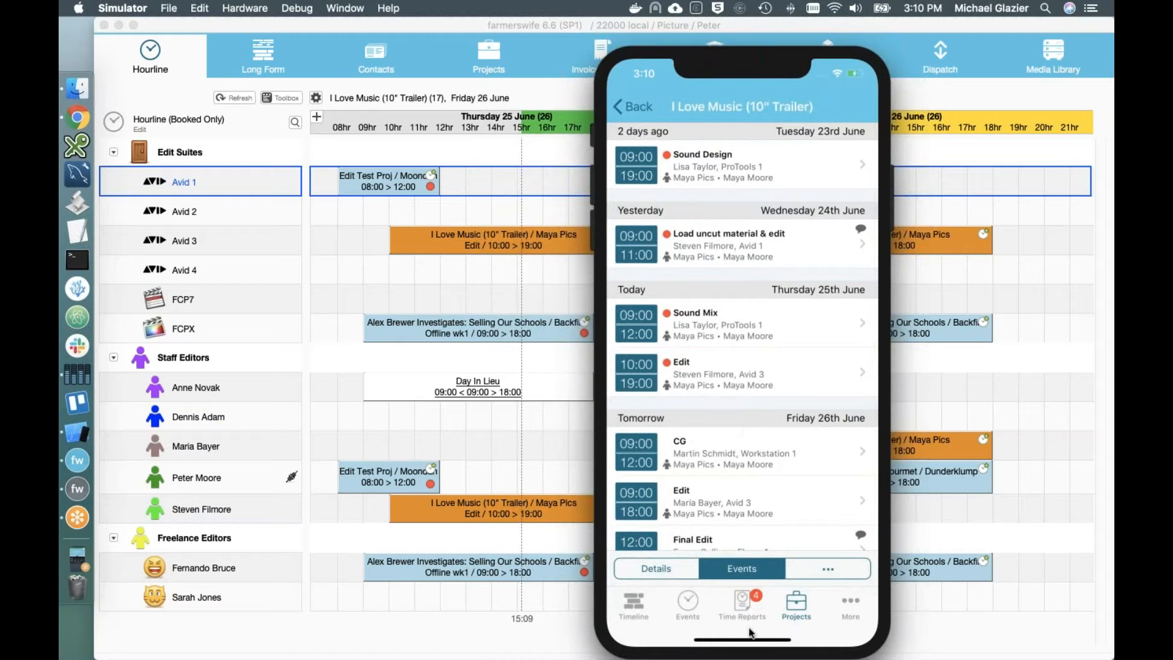
pyautogui.click(742, 600)
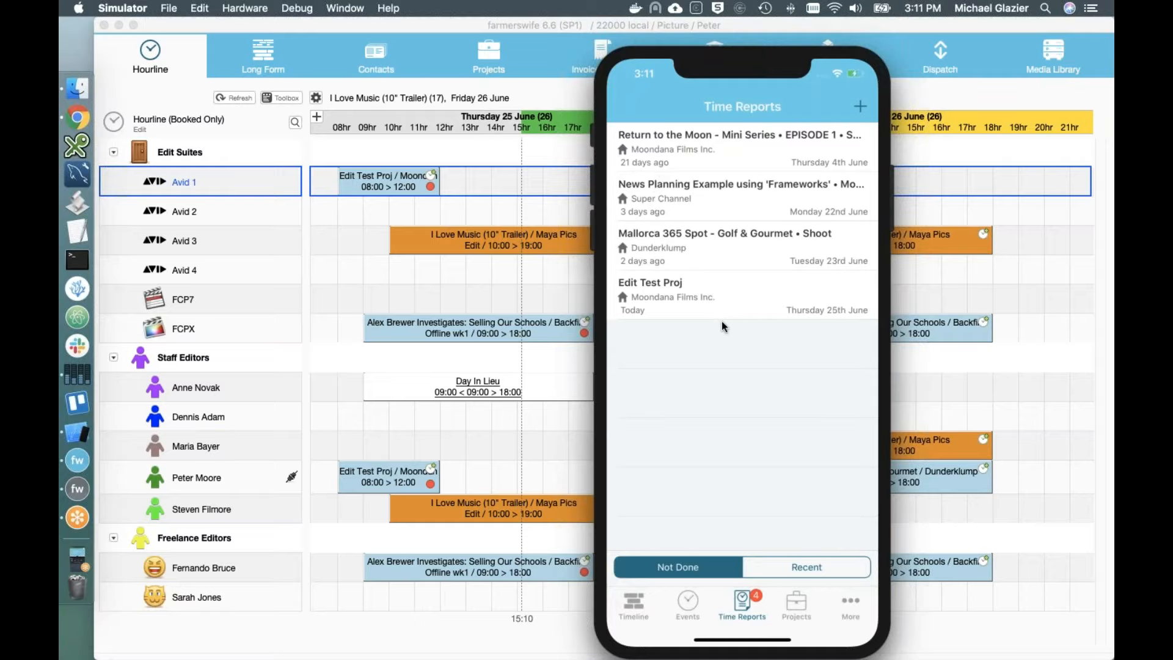
# Step: Complete the Edit Test Proj time report as 08:00–12:30 after checking Breaks, Extras and Note
pyautogui.click(731, 304)
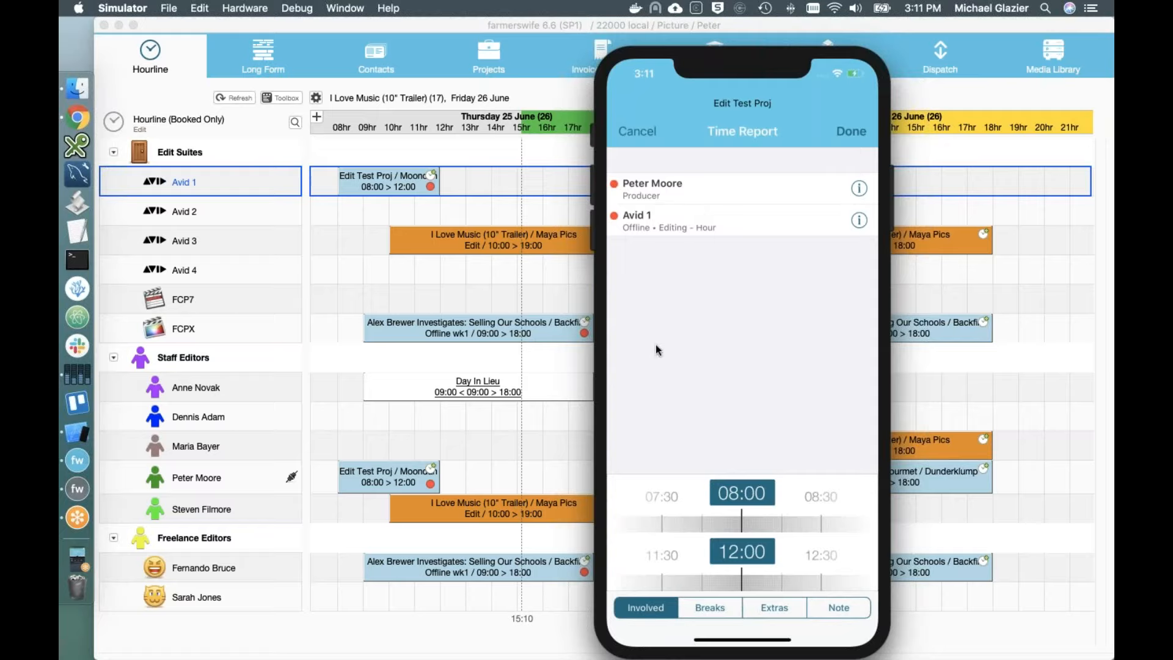
pyautogui.click(710, 606)
pyautogui.click(761, 613)
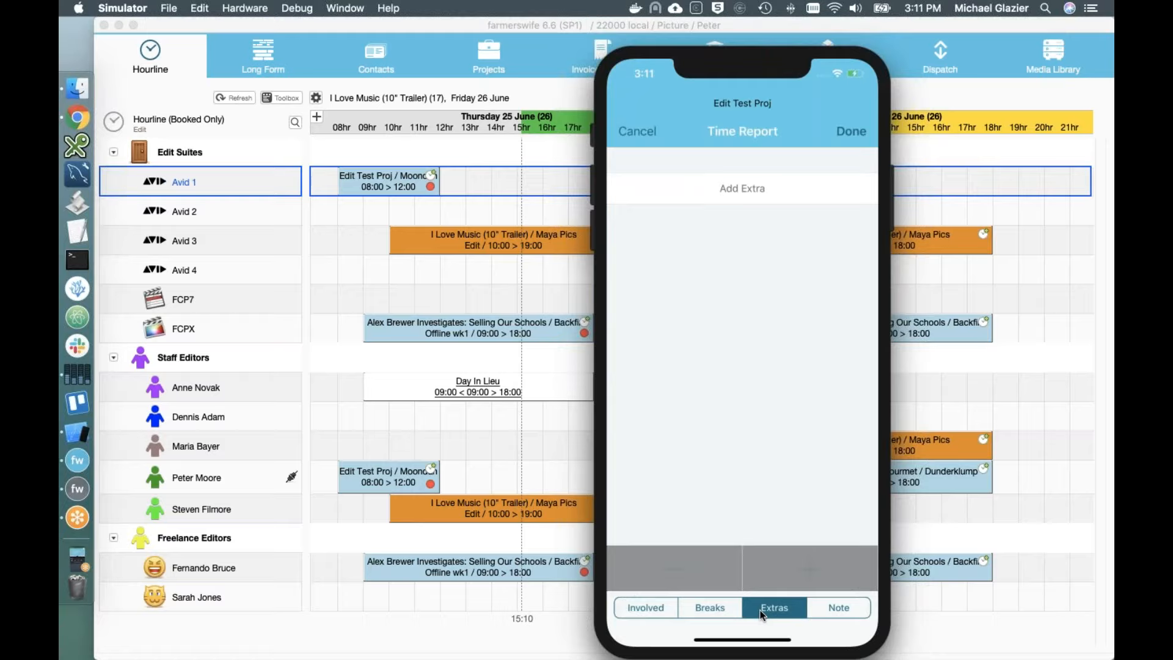
pyautogui.click(835, 607)
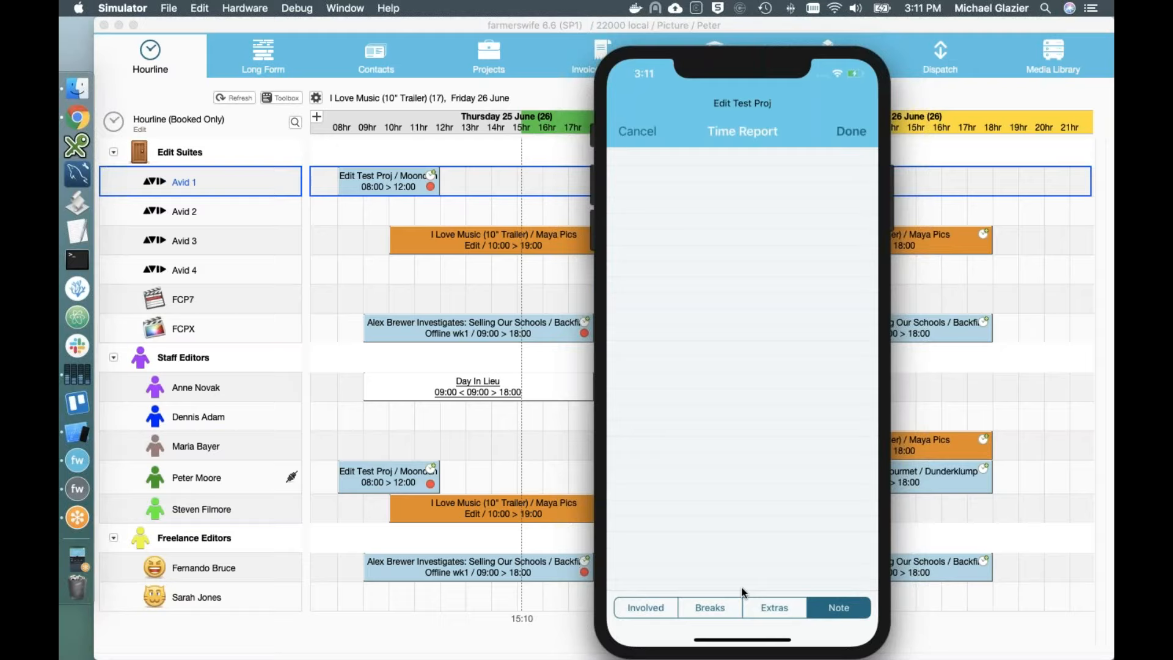
pyautogui.click(653, 611)
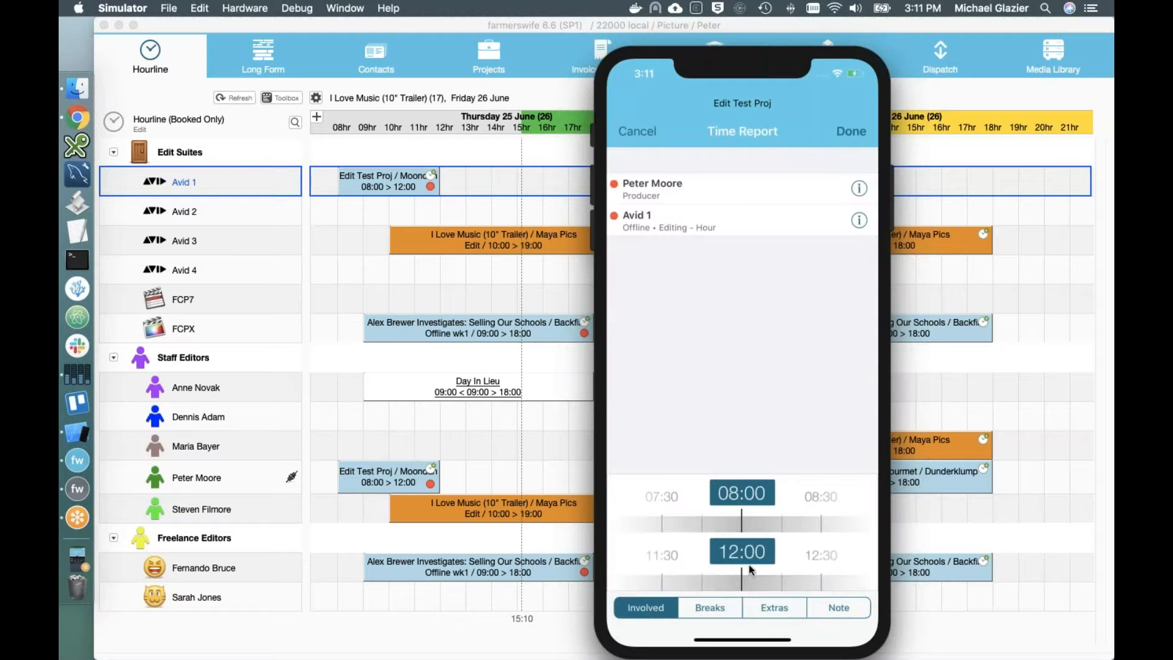
pyautogui.moveTo(812, 555); pyautogui.dragTo(739, 557)
pyautogui.click(856, 132)
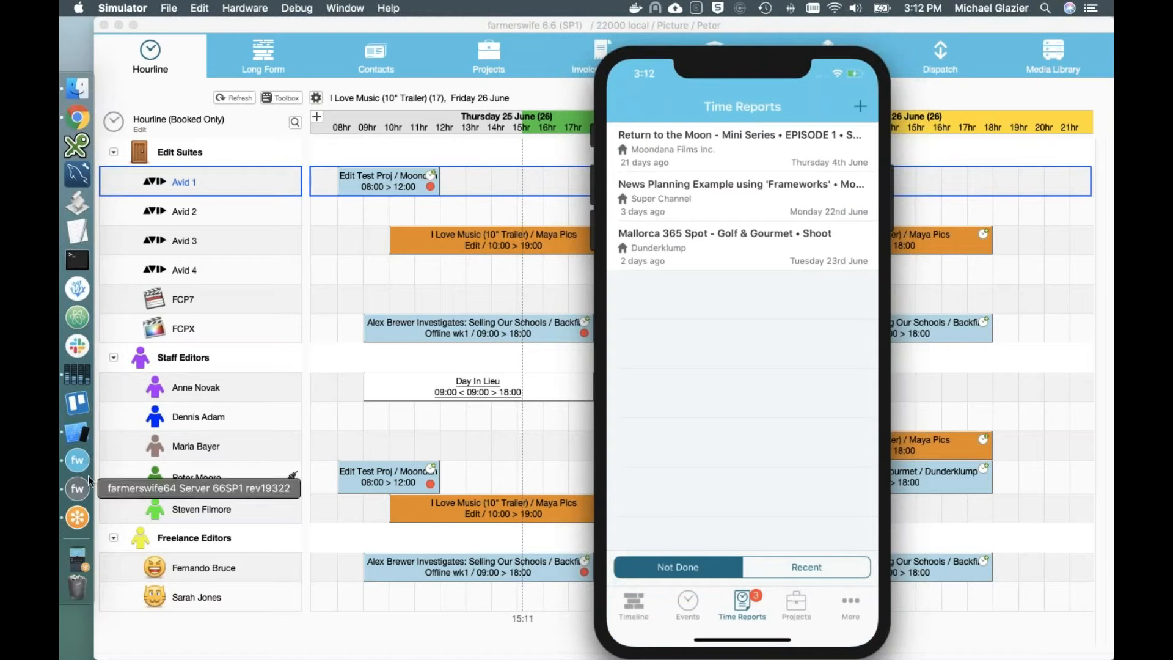
pyautogui.press('super+Tab')
pyautogui.press('super+Tab')
pyautogui.press('super+Tab')
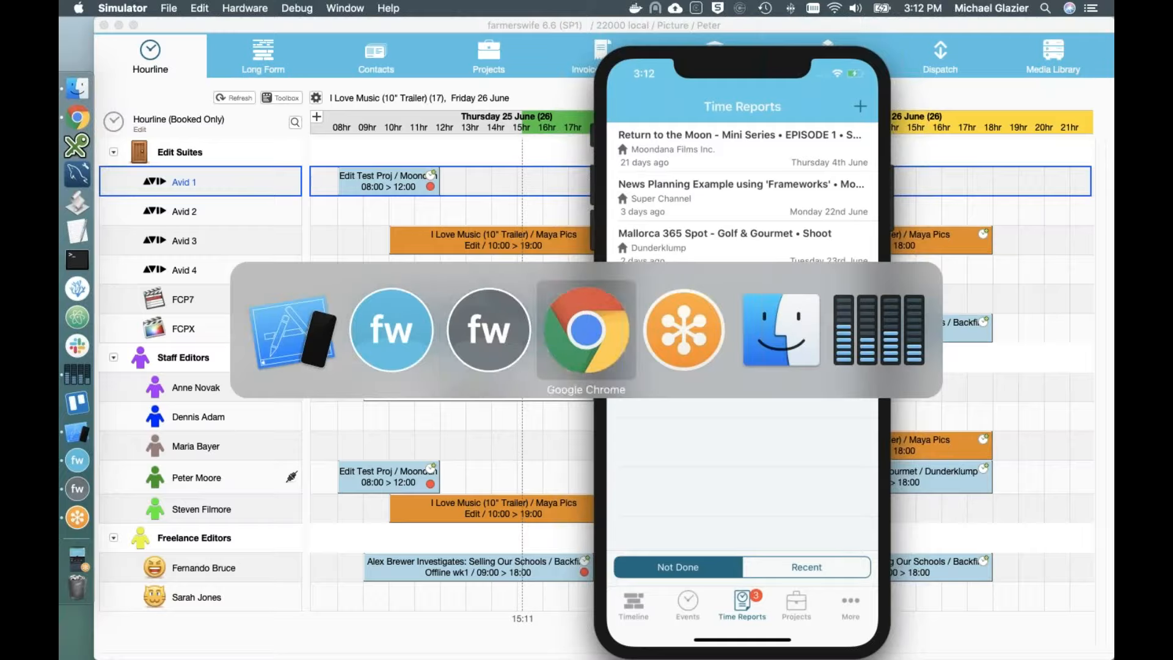
# Step: Leave full screen and sign in to the Web Client with the user's credentials, closing the other session
pyautogui.press('Escape')
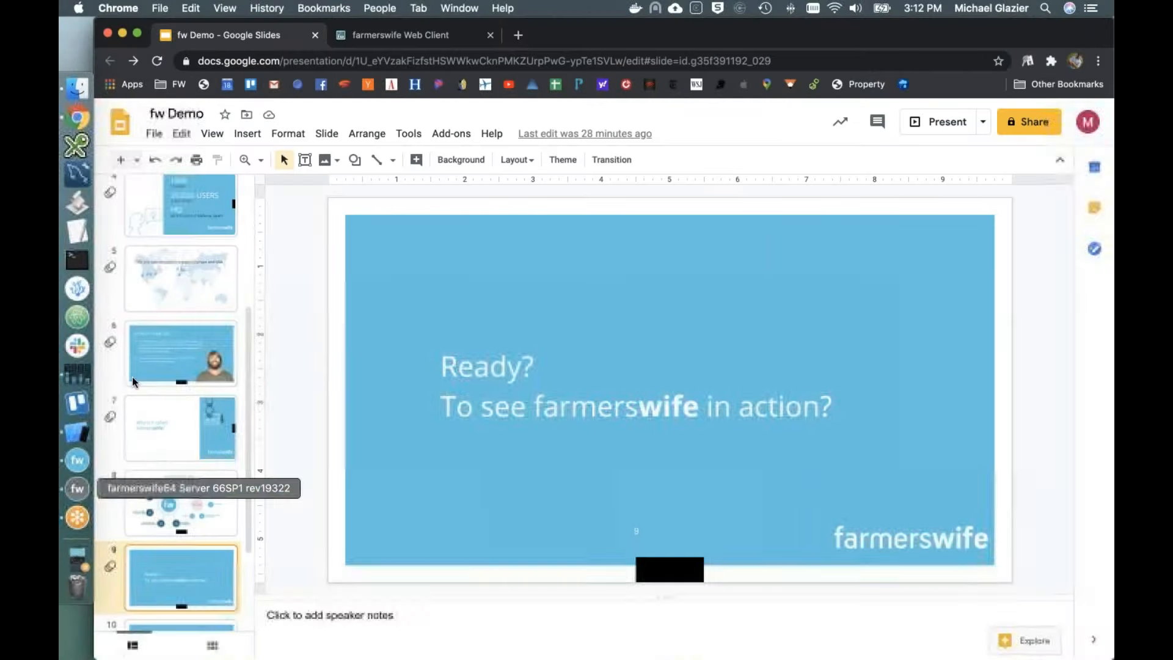
pyautogui.click(382, 36)
pyautogui.click(573, 308)
pyautogui.write('ada')
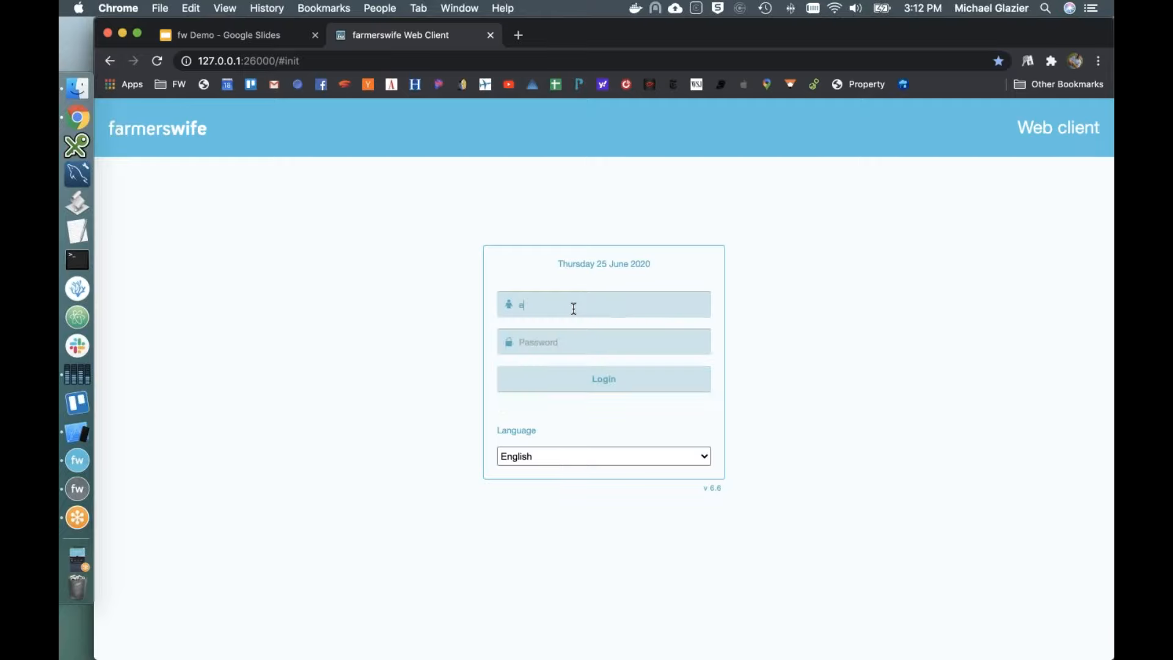
pyautogui.press('BackSpace')
pyautogui.press('BackSpace')
pyautogui.press('BackSpace')
pyautogui.write('Petwer')
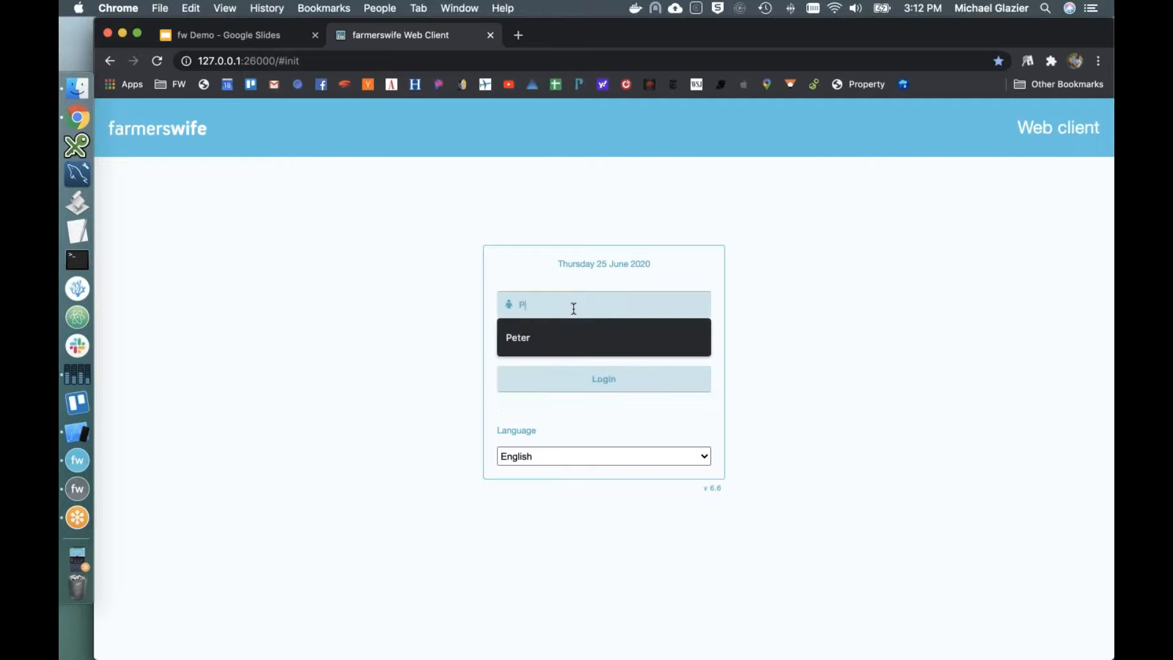
pyautogui.press('BackSpace')
pyautogui.write('er')
pyautogui.write('p')
pyautogui.press('Return')
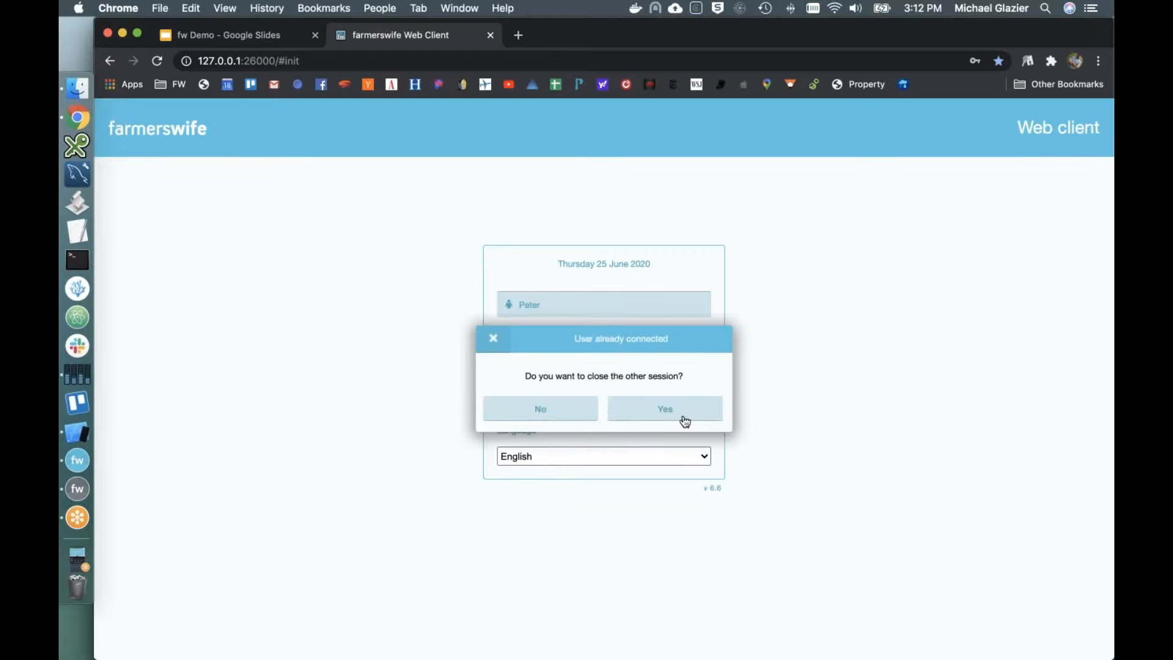
pyautogui.click(685, 422)
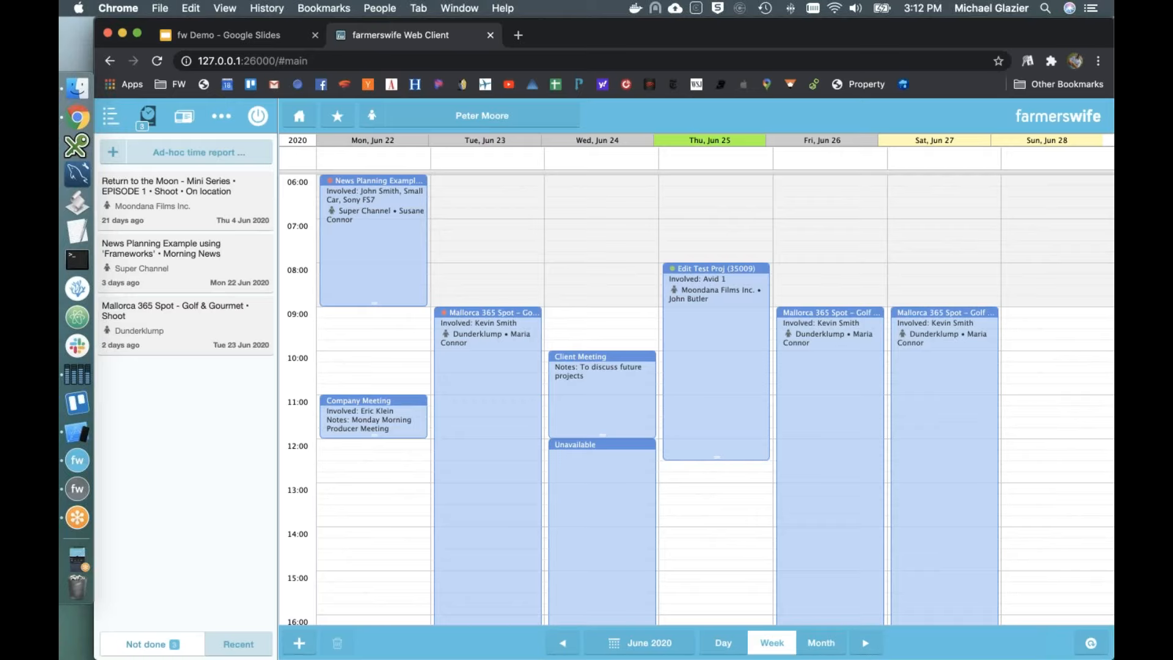
# Step: Try the Day, Week and Month views, then mark out 13:00–15:00 on Thursday 25 June
pyautogui.scroll(-1, 578, 364)
pyautogui.scroll(1, 578, 364)
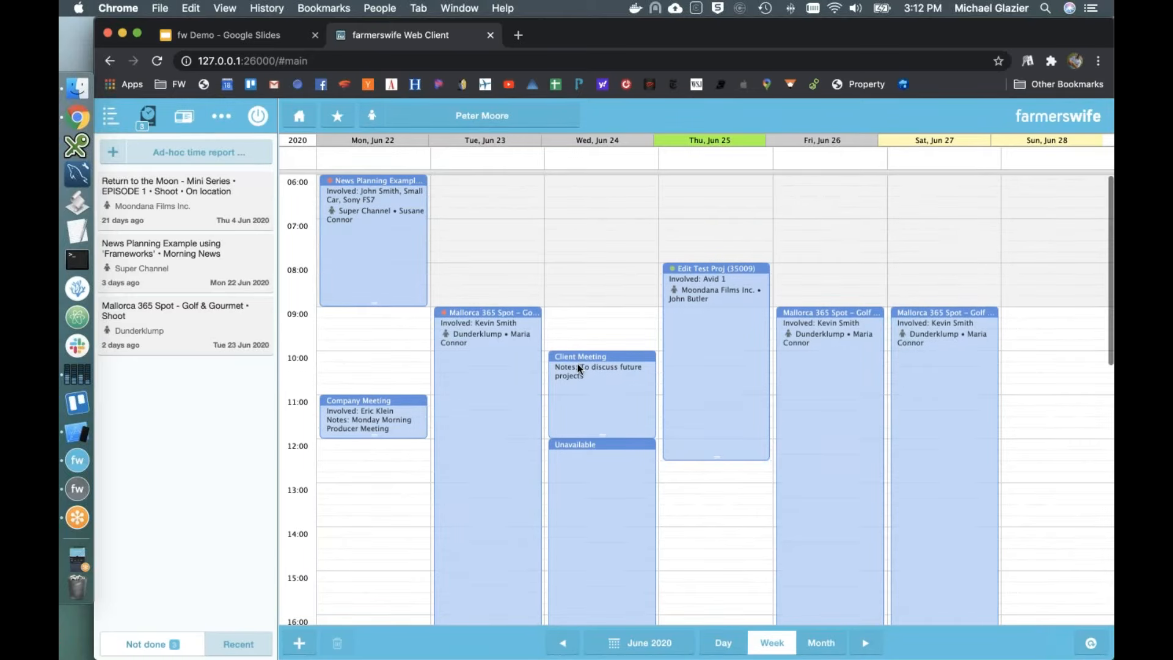
pyautogui.click(720, 642)
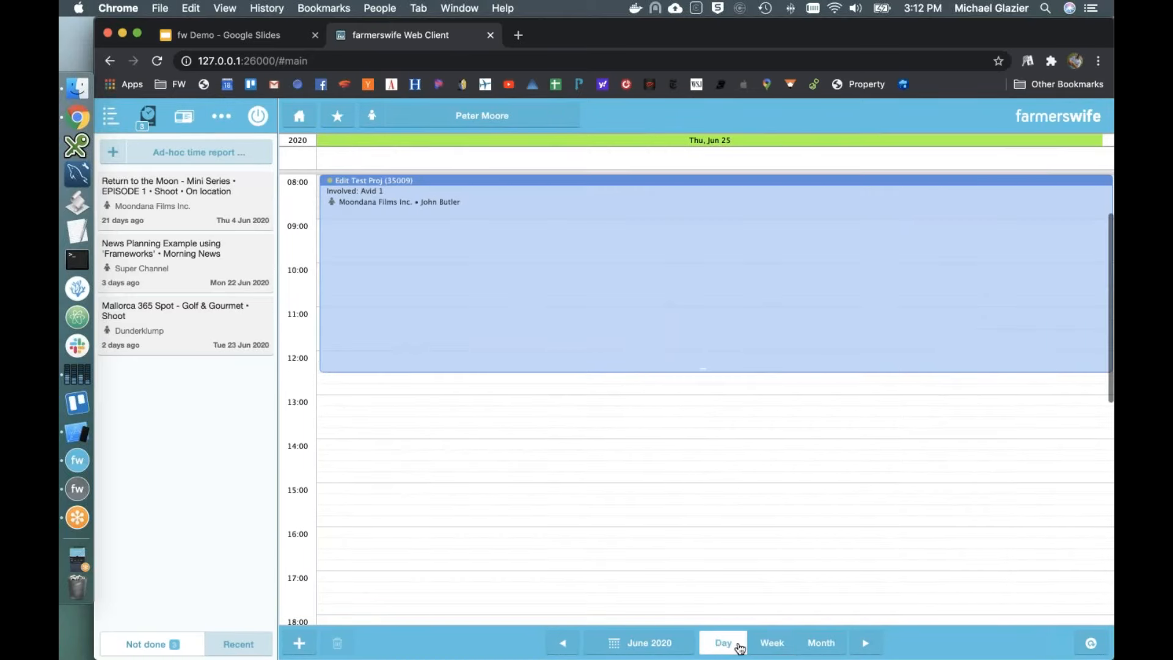
pyautogui.click(772, 650)
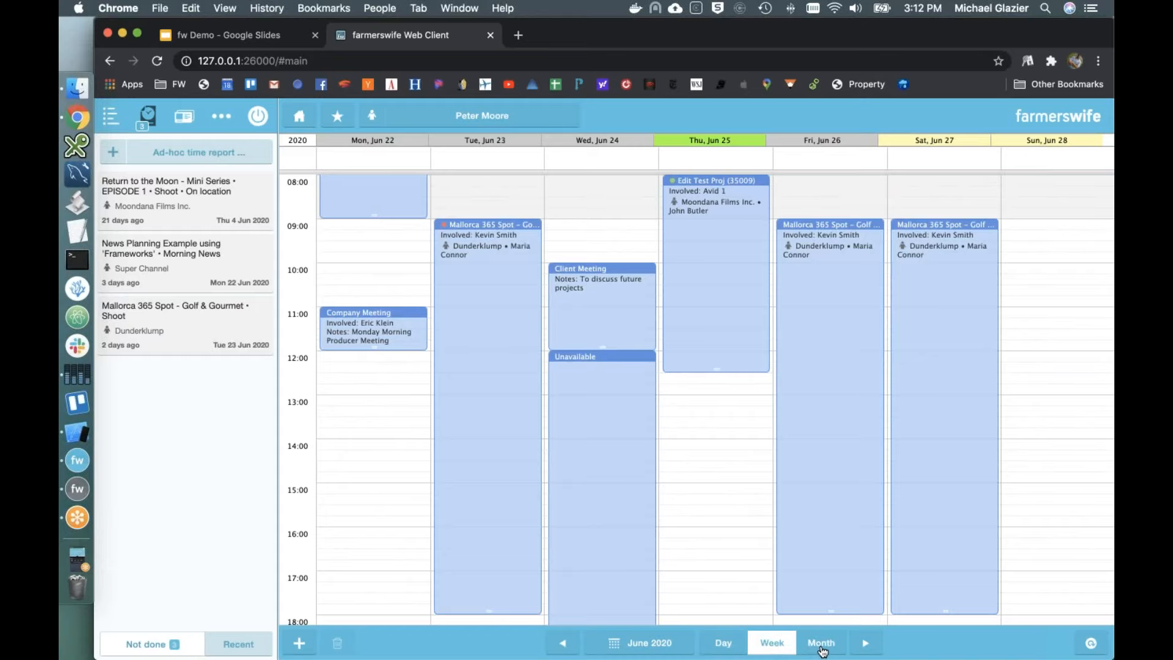
pyautogui.click(822, 649)
pyautogui.click(762, 645)
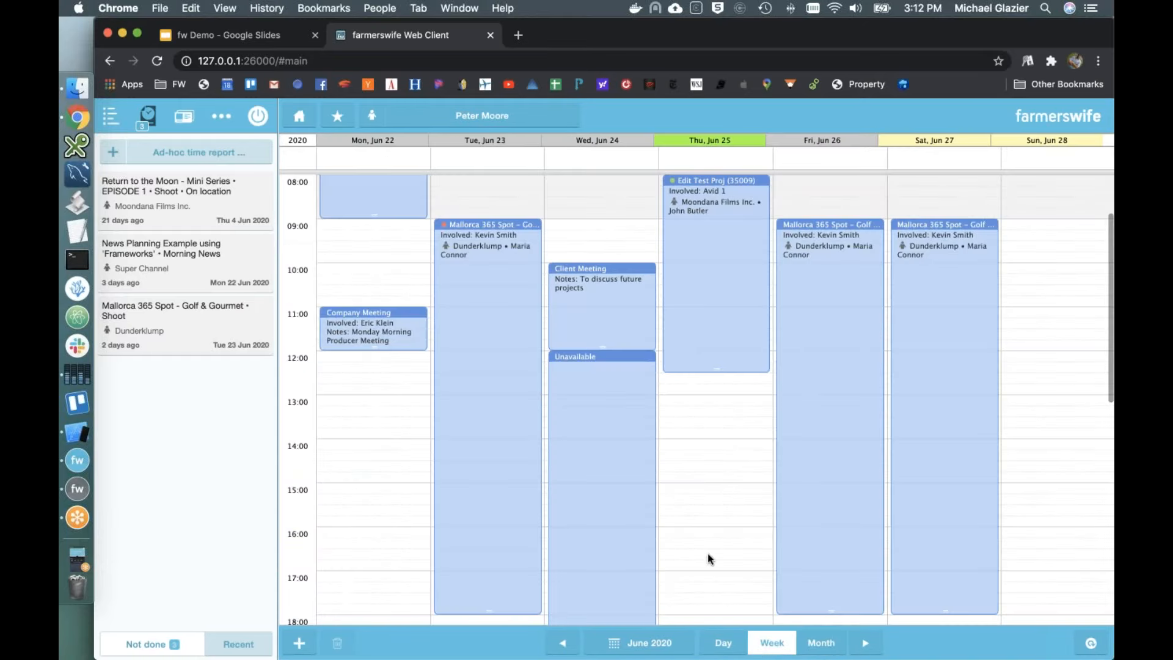
pyautogui.moveTo(702, 398); pyautogui.dragTo(695, 483)
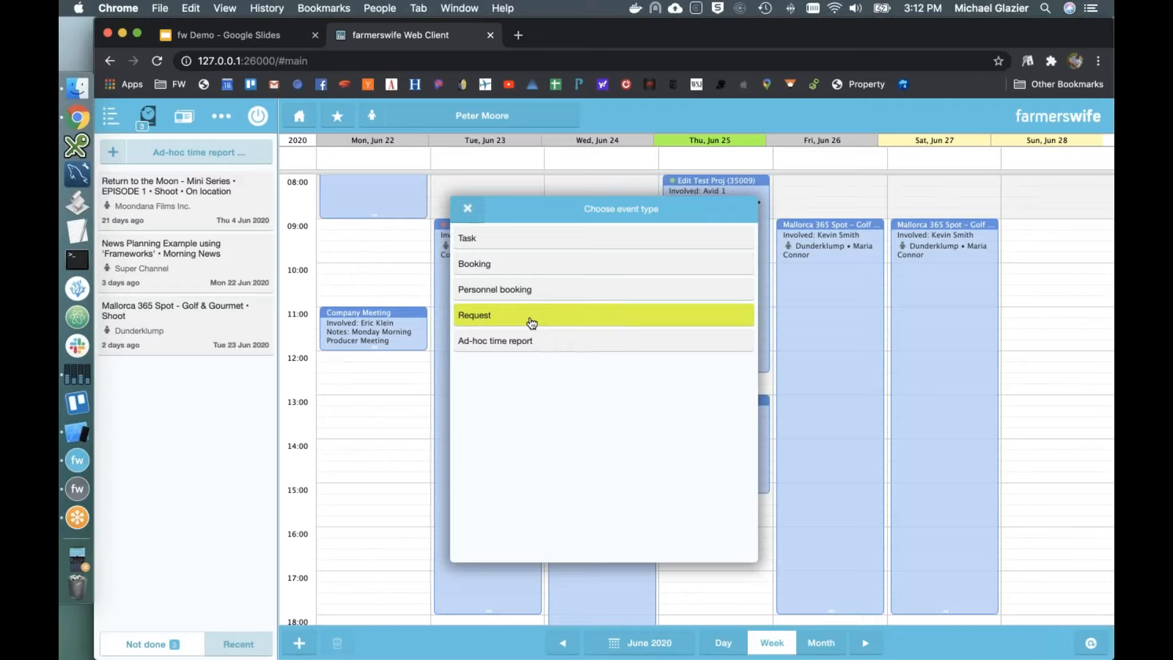
# Step: Create a Producer-class booking named 'Edit'
pyautogui.click(538, 275)
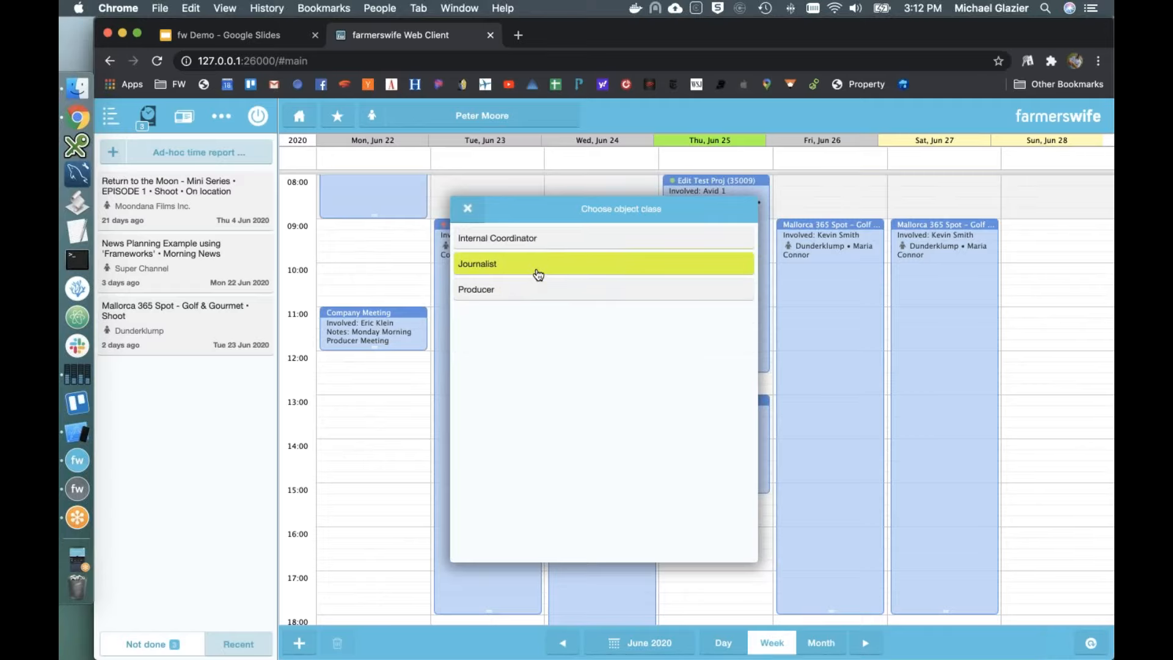
pyautogui.click(516, 291)
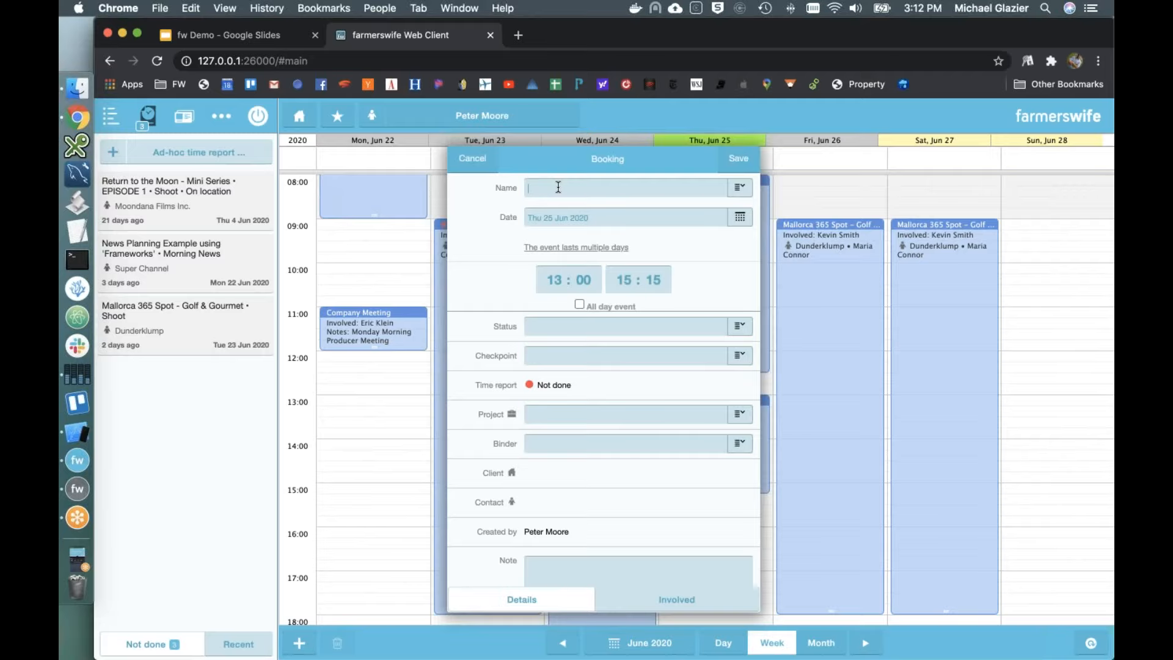
pyautogui.write('Edit')
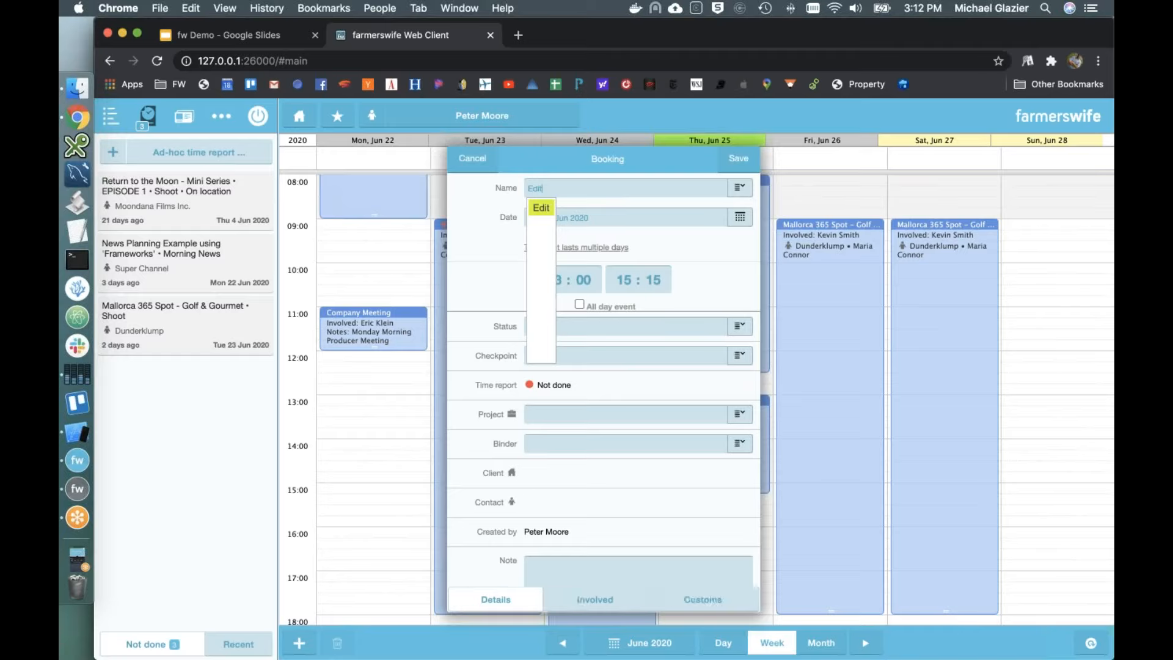
pyautogui.click(495, 301)
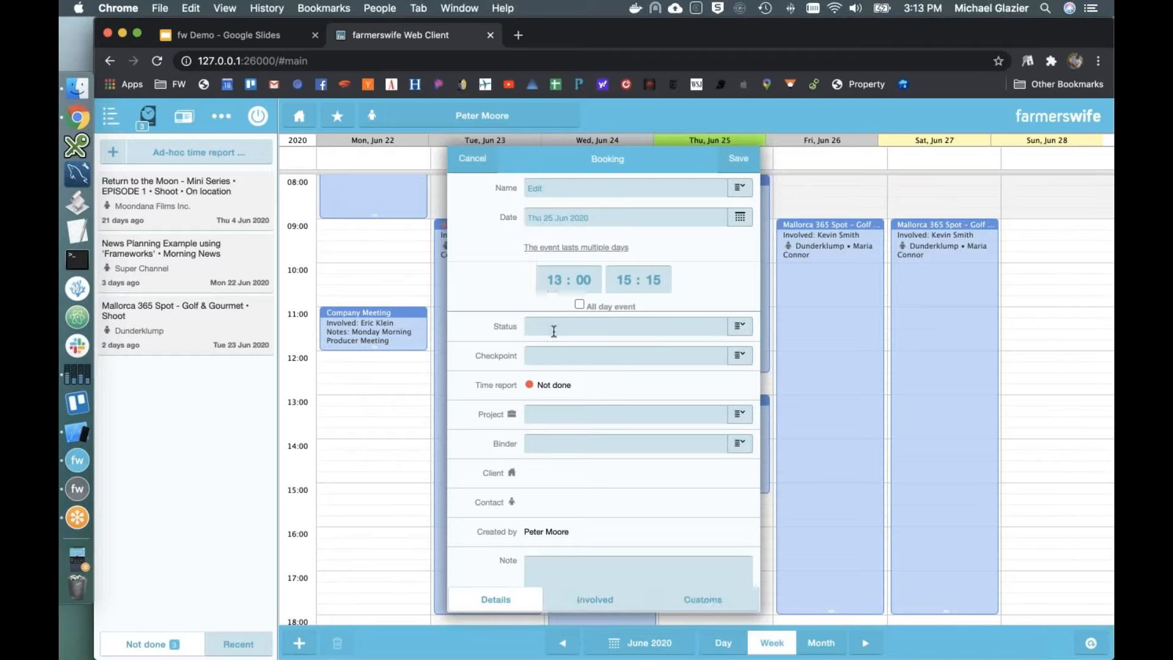
# Step: Assign the project Return to the Moon - Mini Series, check the Involved tab, and save
pyautogui.click(712, 417)
pyautogui.click(739, 415)
pyautogui.click(565, 239)
pyautogui.write('ret')
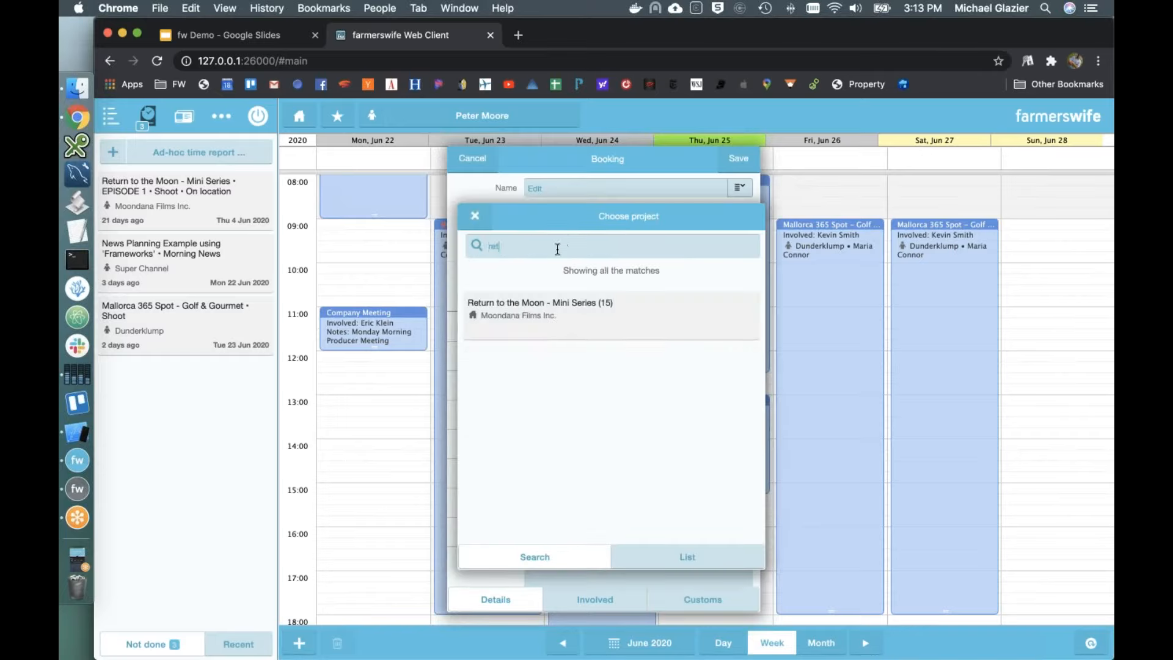
pyautogui.click(531, 318)
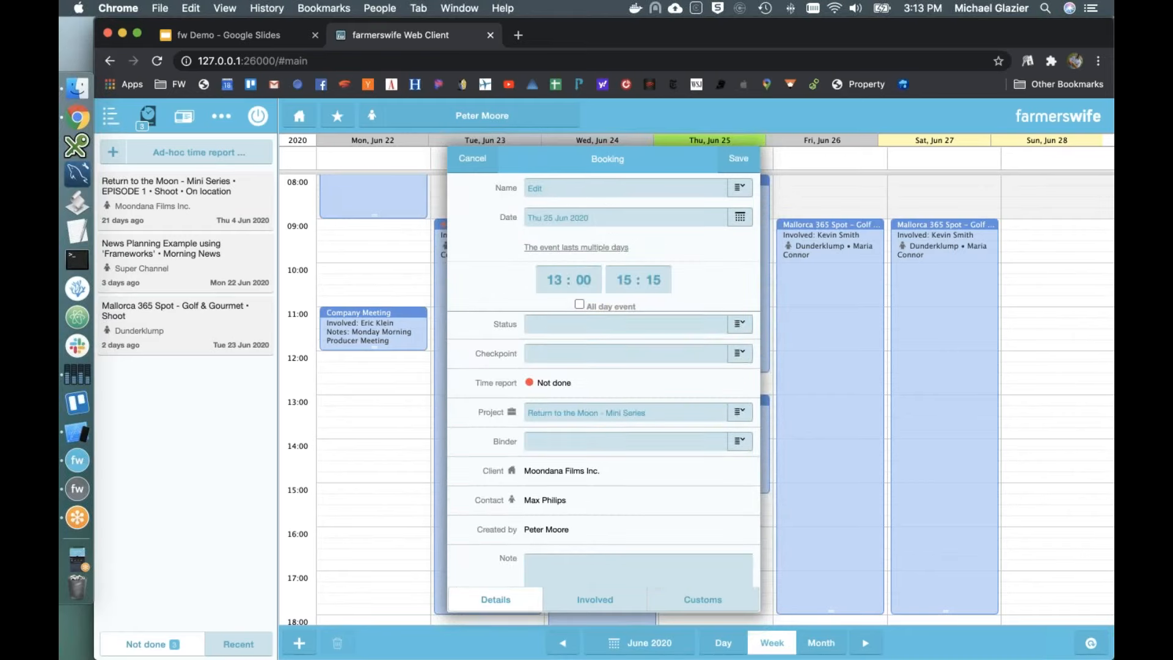
pyautogui.click(592, 600)
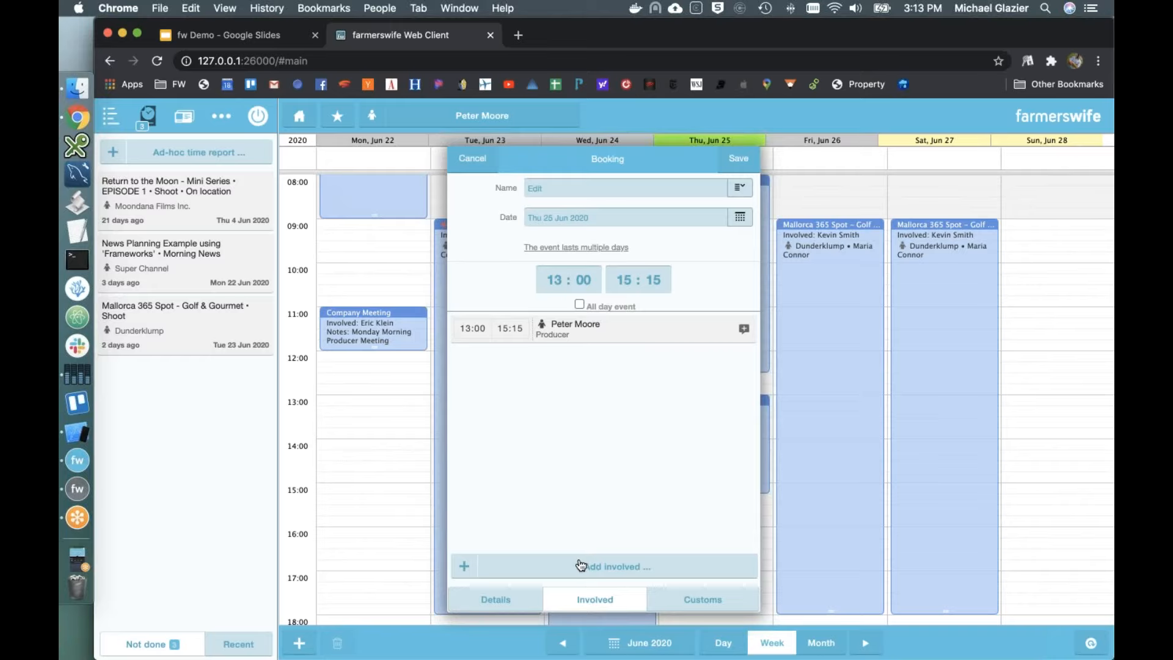
pyautogui.click(736, 158)
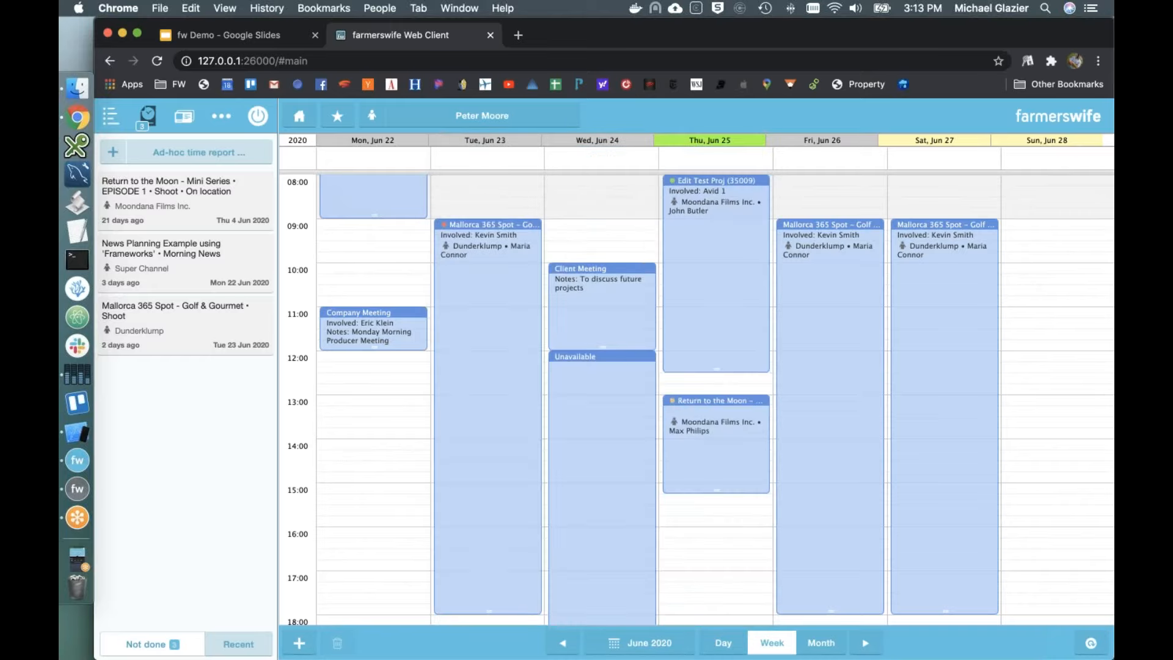
pyautogui.click(717, 309)
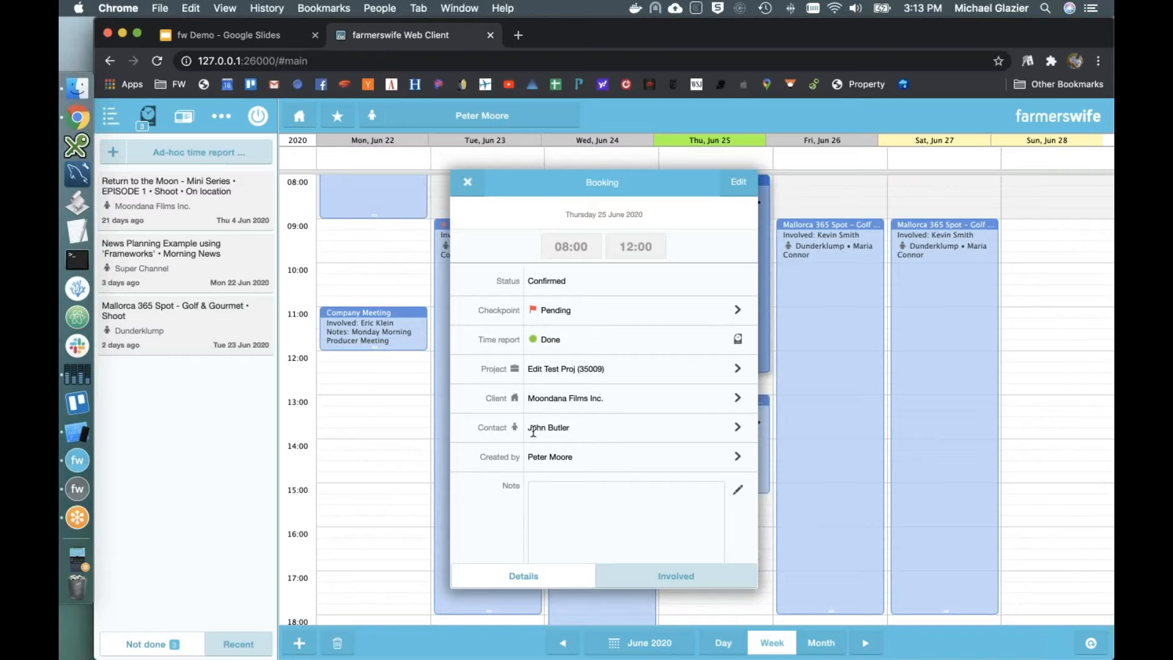
pyautogui.scroll(-1, 533, 431)
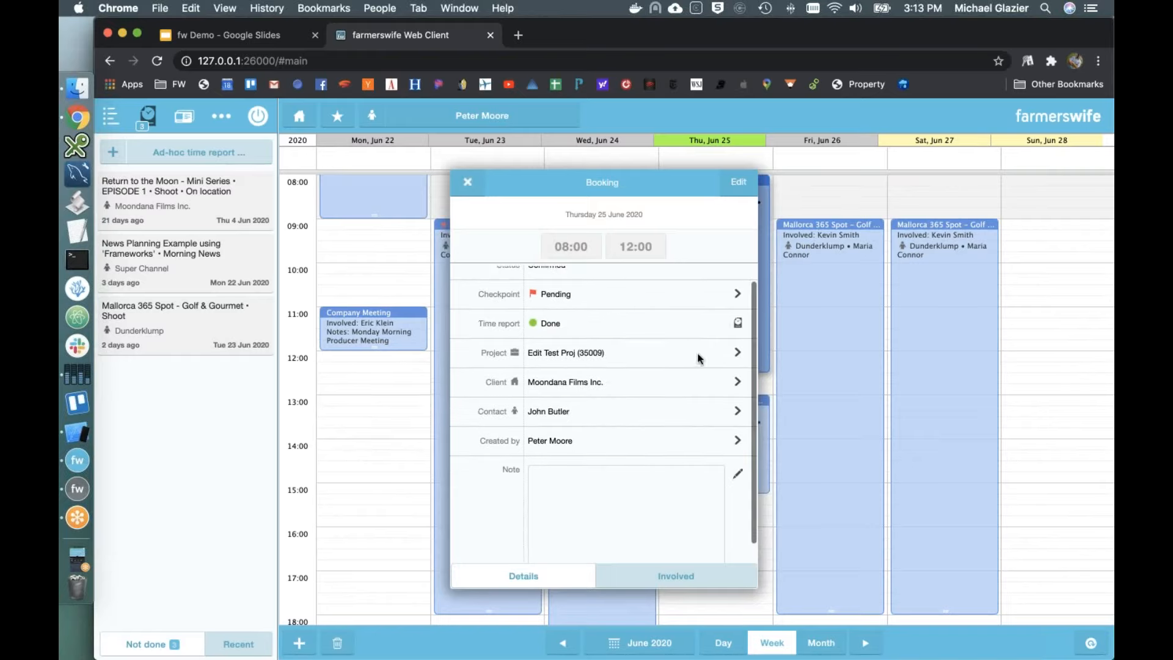
pyautogui.click(738, 353)
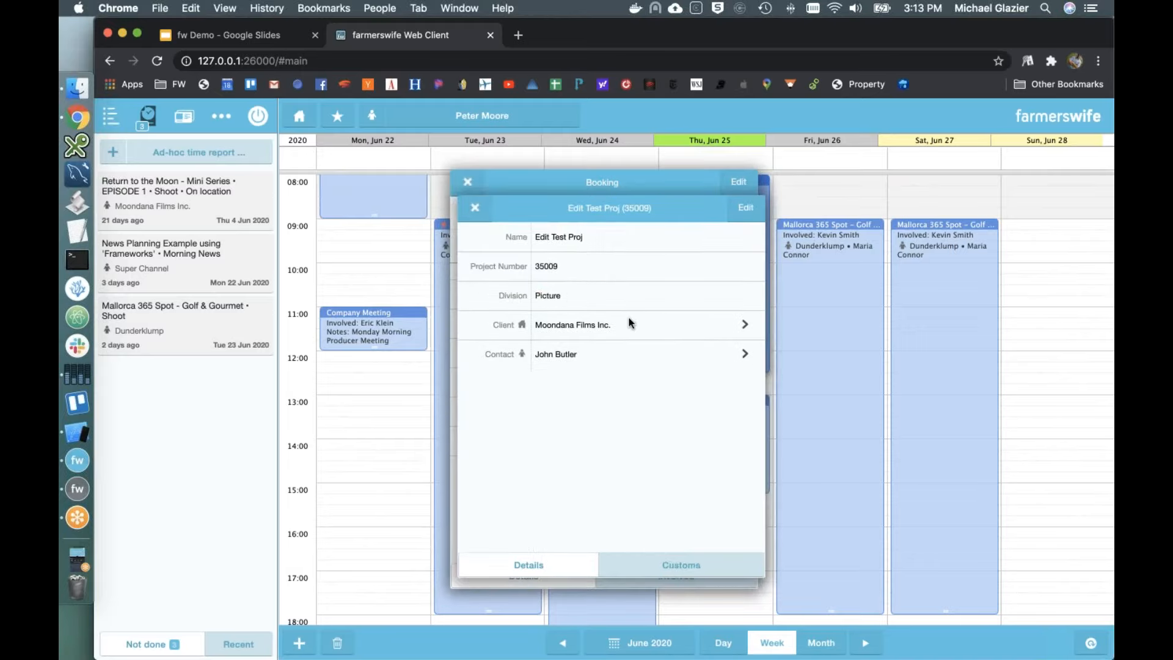
pyautogui.click(694, 564)
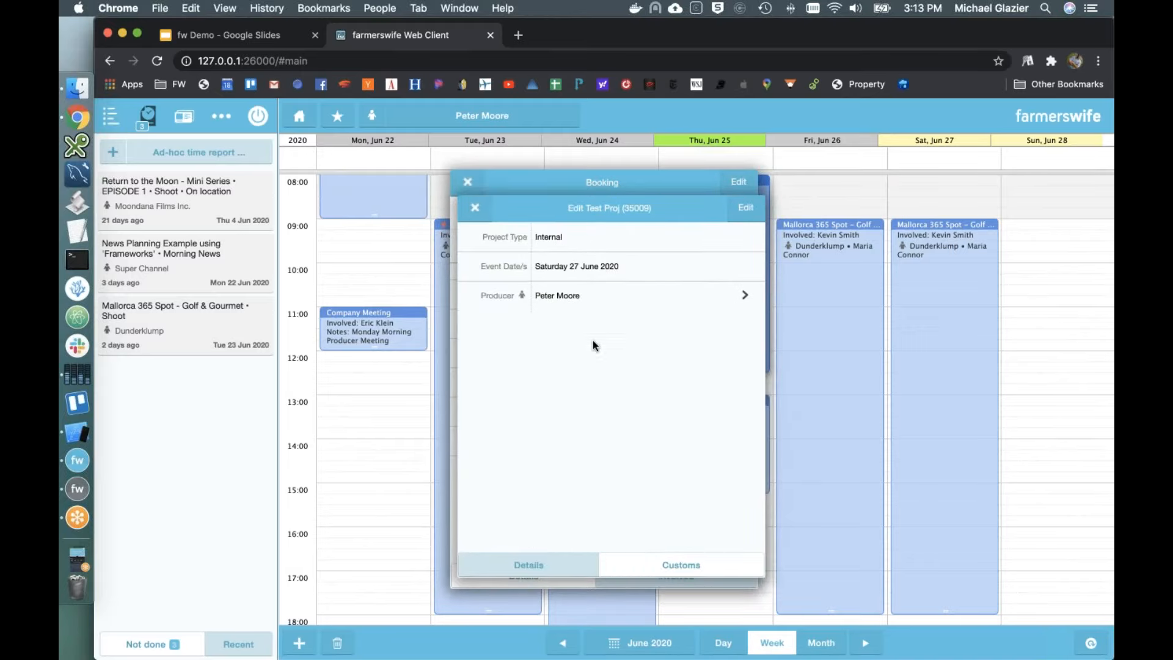
pyautogui.click(475, 206)
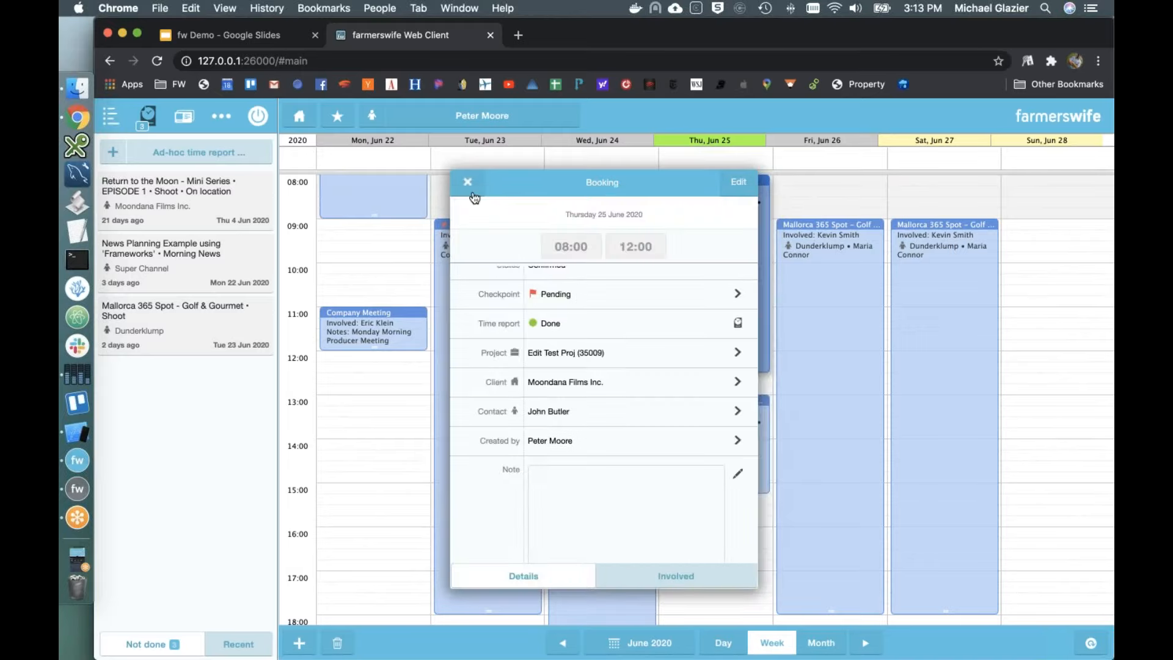
pyautogui.click(468, 182)
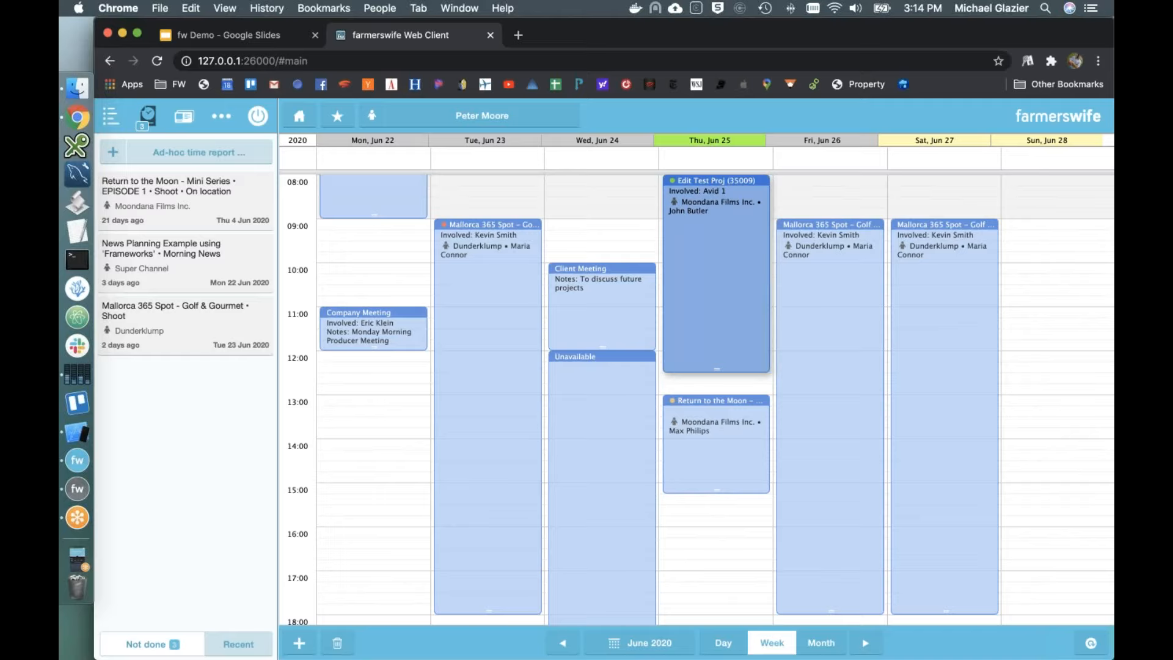
# Step: Search contacts for 'maria', view and close the first match, then bring up calendar view choices
pyautogui.click(184, 117)
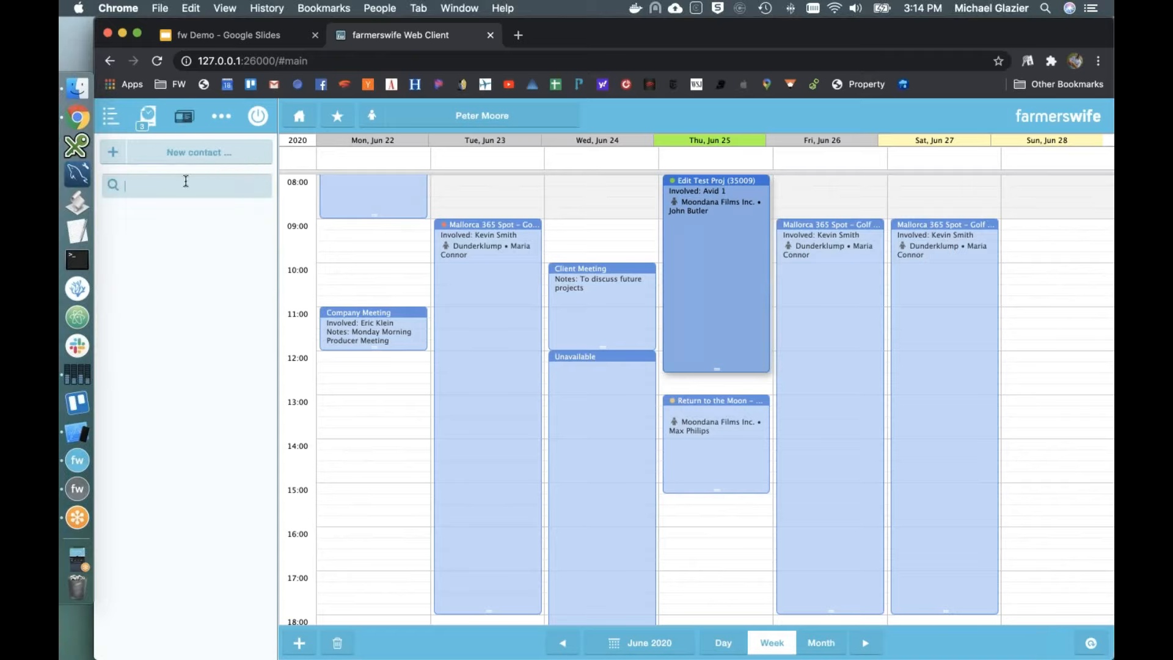
pyautogui.write('maria')
pyautogui.click(177, 247)
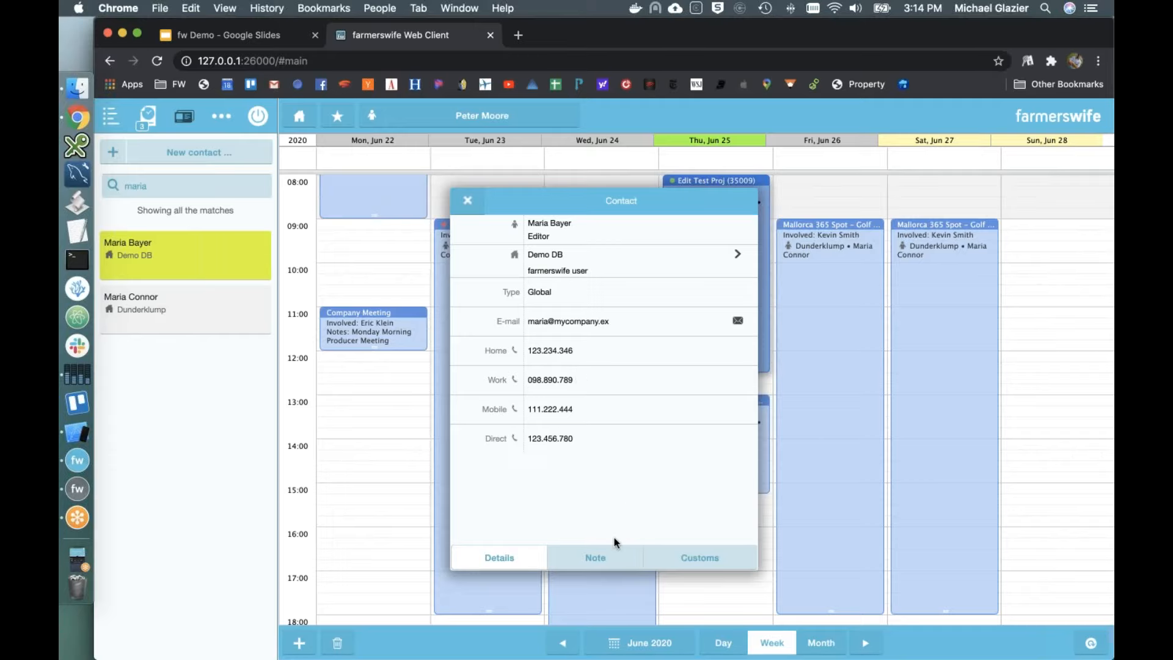
pyautogui.click(466, 210)
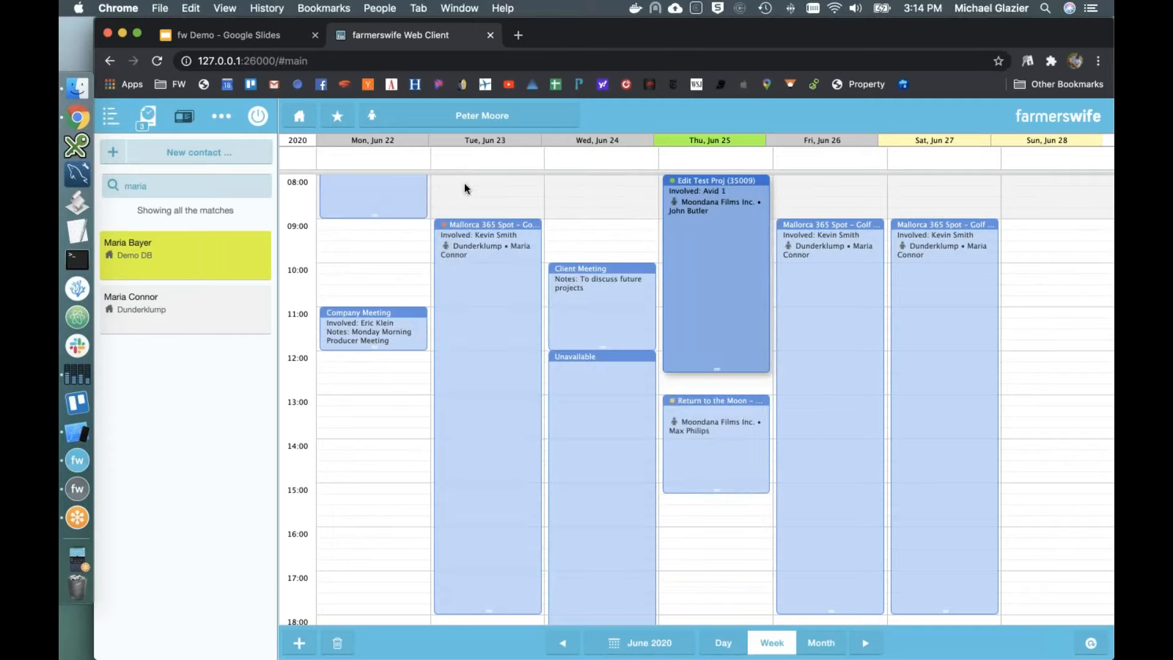
pyautogui.click(458, 117)
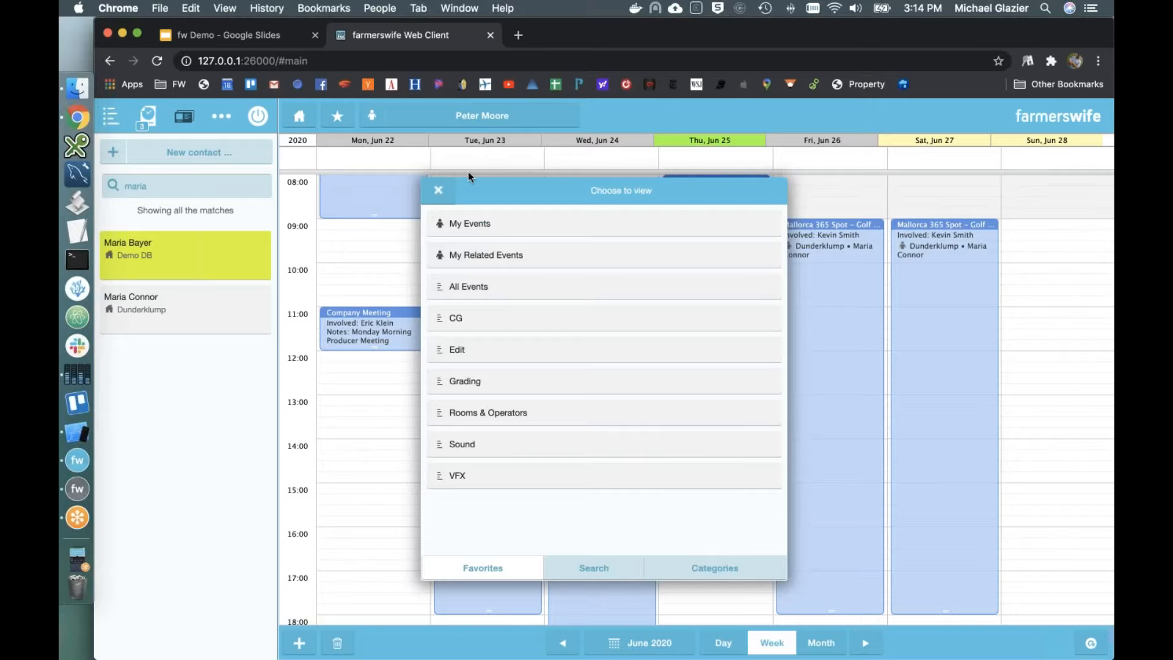
# Step: Switch to the CG favorite, then the Edit favorite, viewed by week and by month
pyautogui.click(511, 323)
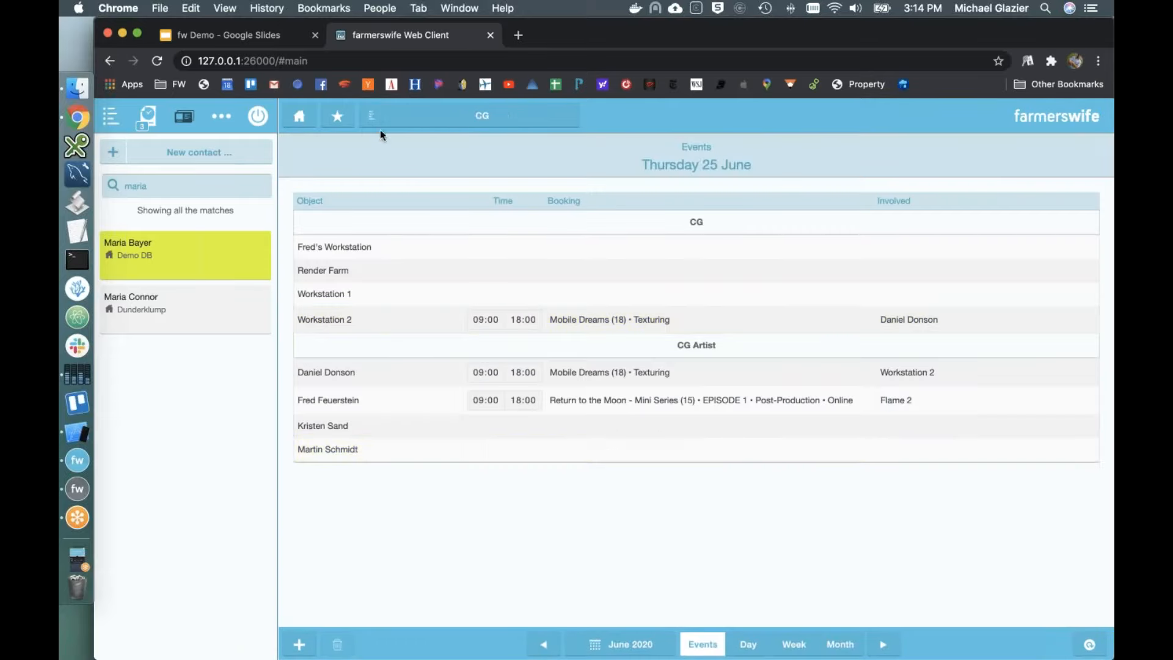
pyautogui.click(411, 123)
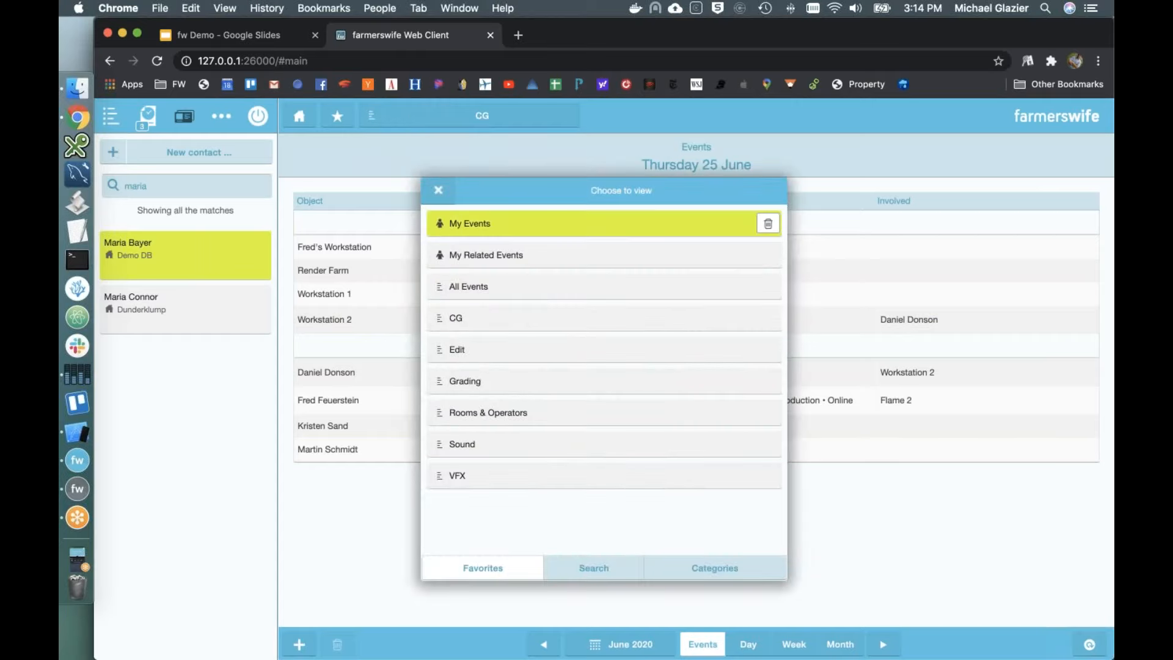
pyautogui.click(484, 351)
pyautogui.scroll(-2, 488, 424)
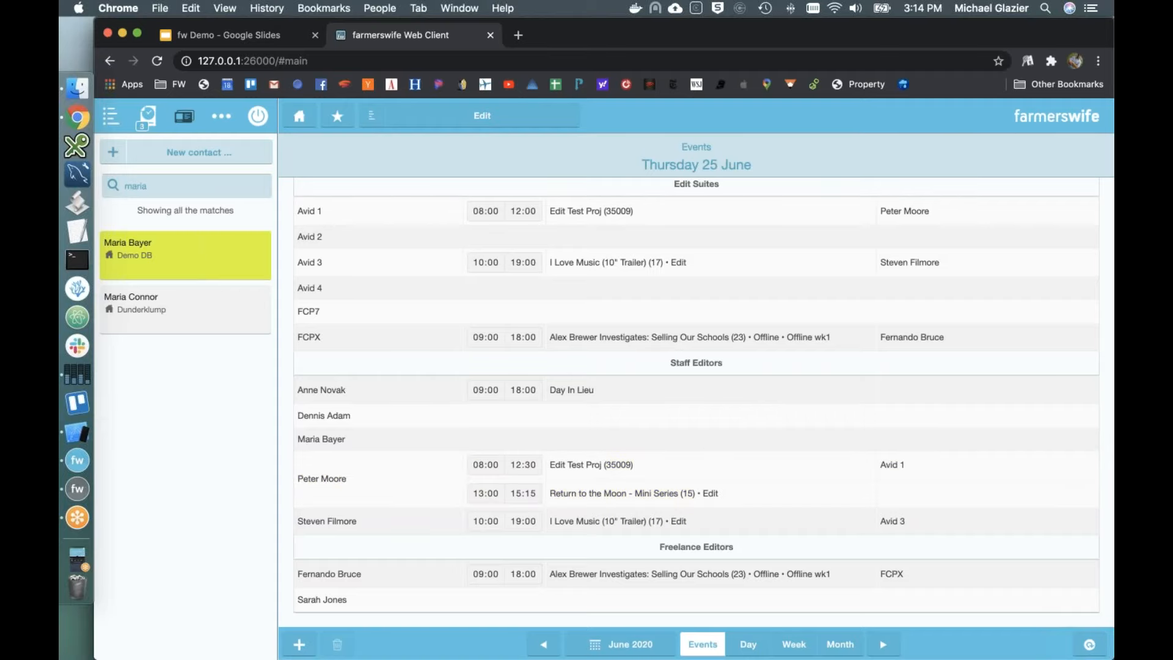
pyautogui.click(794, 644)
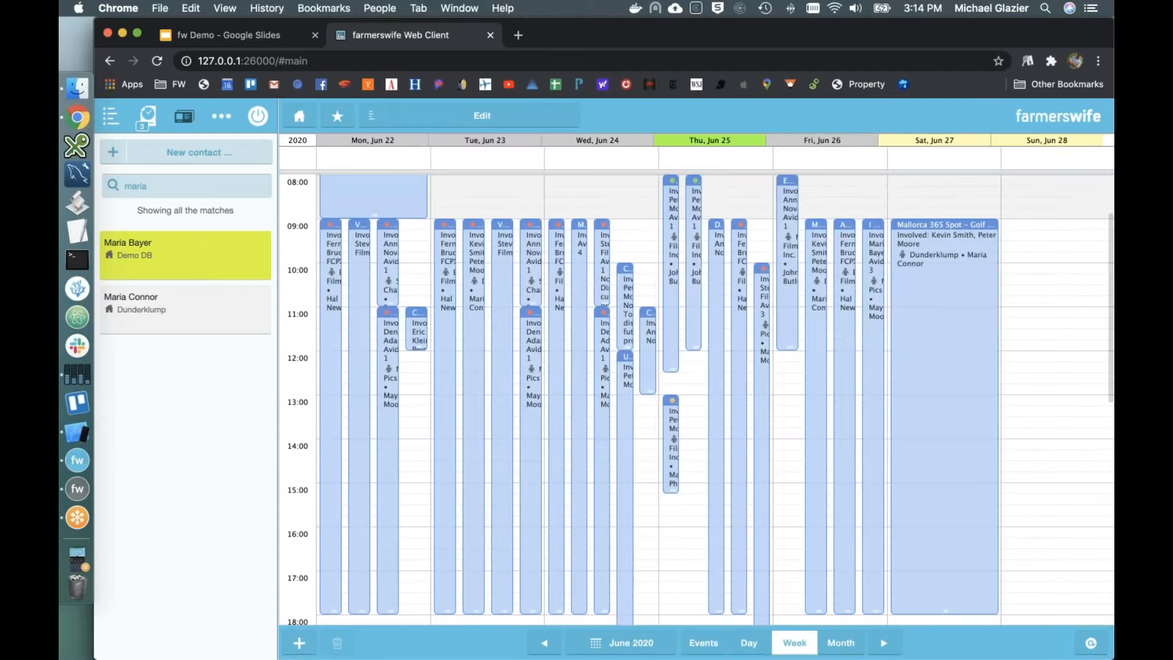
pyautogui.click(834, 648)
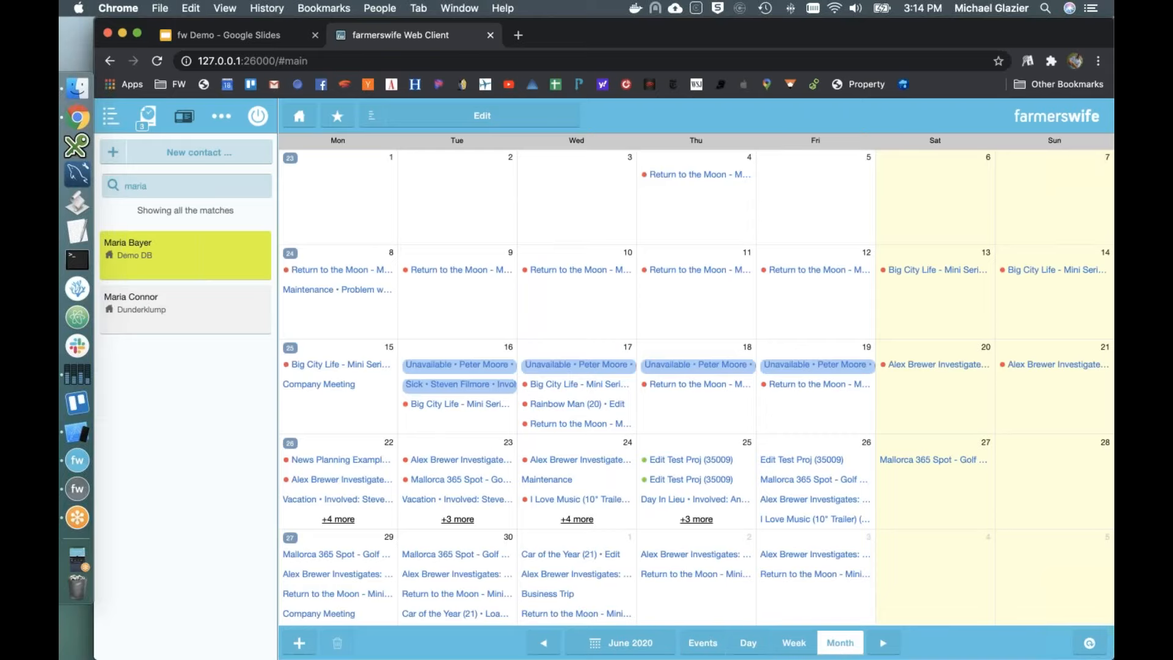
# Step: Open the 35009 - Edit Test Proj project calendar from Categories > Projects in week view
pyautogui.click(480, 120)
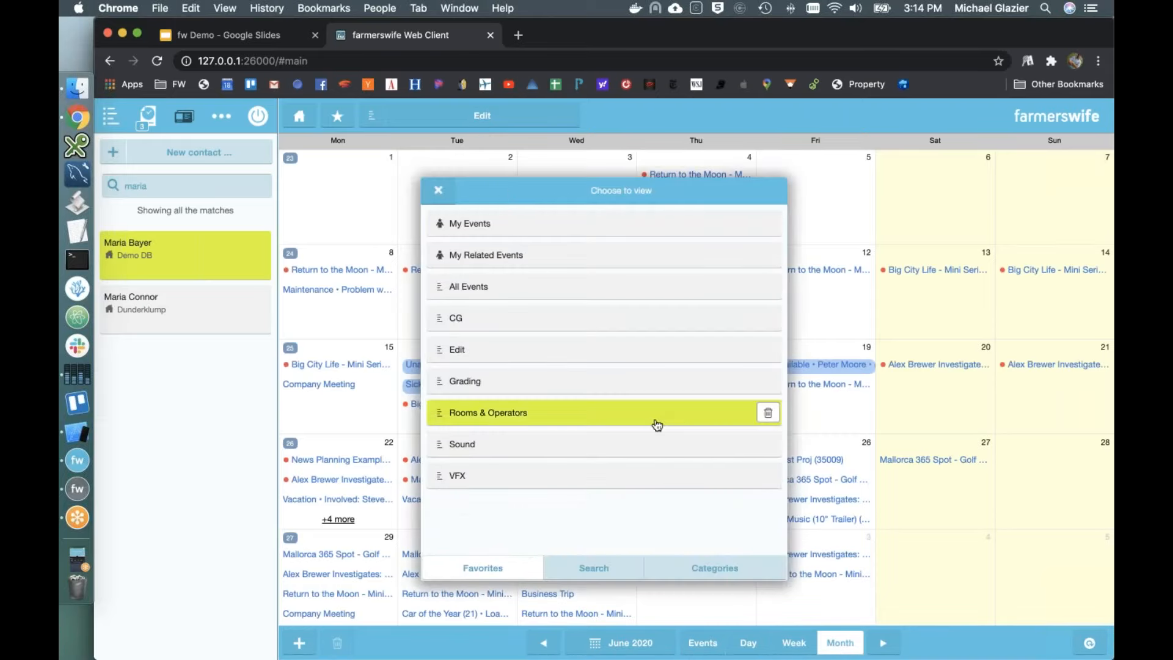
pyautogui.click(706, 570)
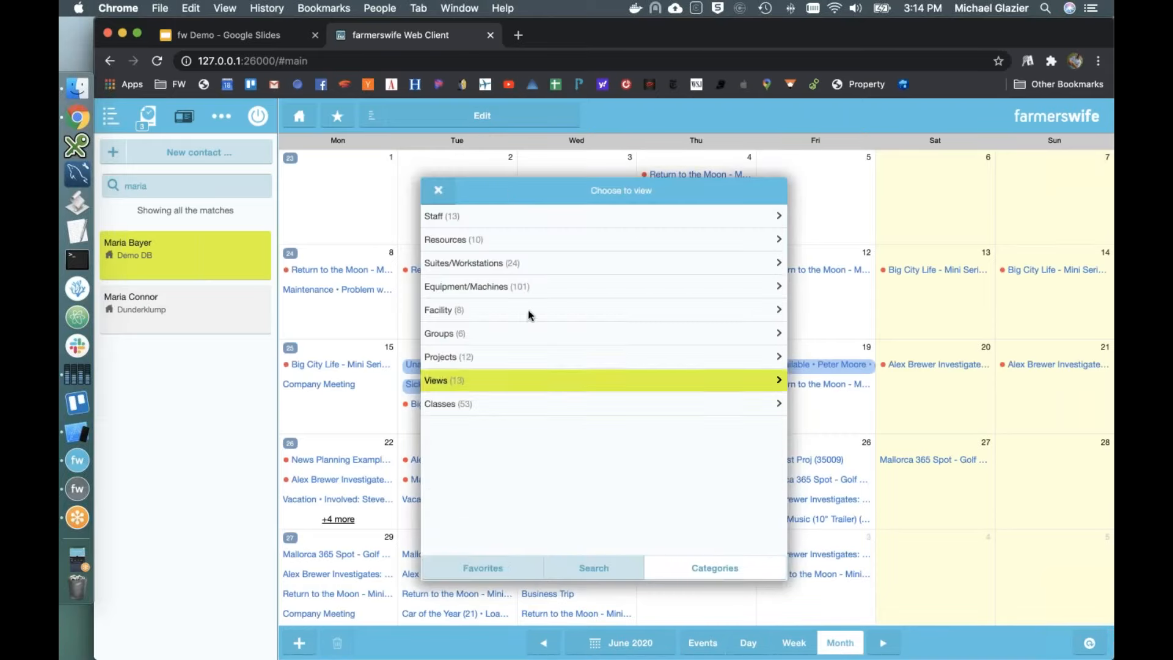
pyautogui.click(515, 356)
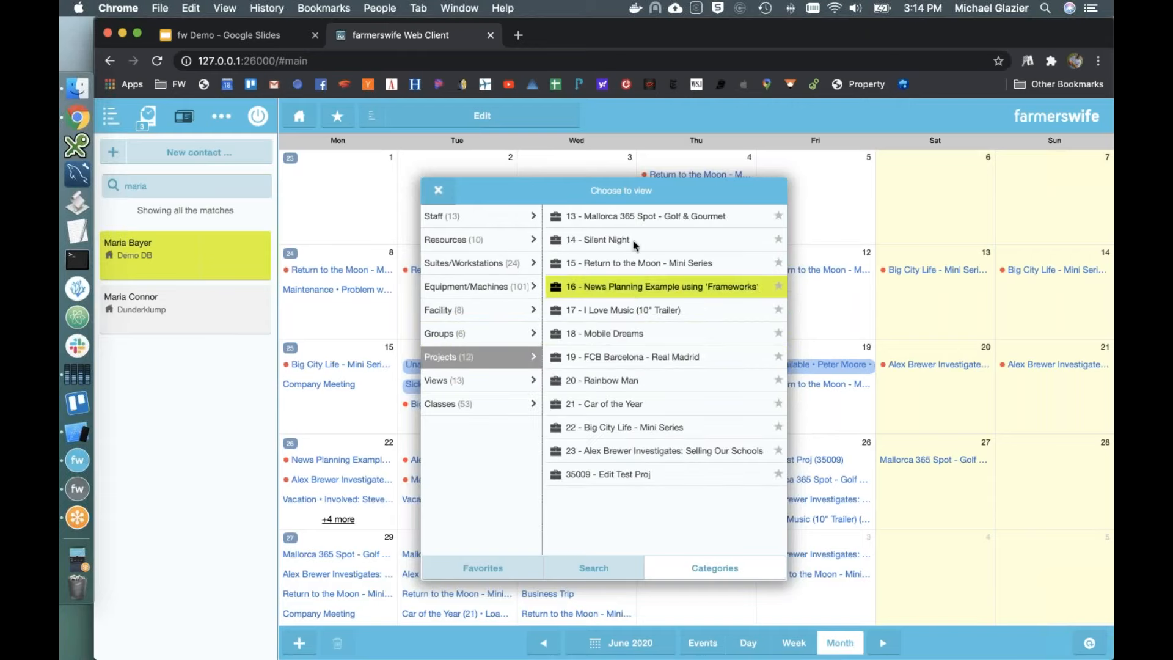
pyautogui.click(630, 474)
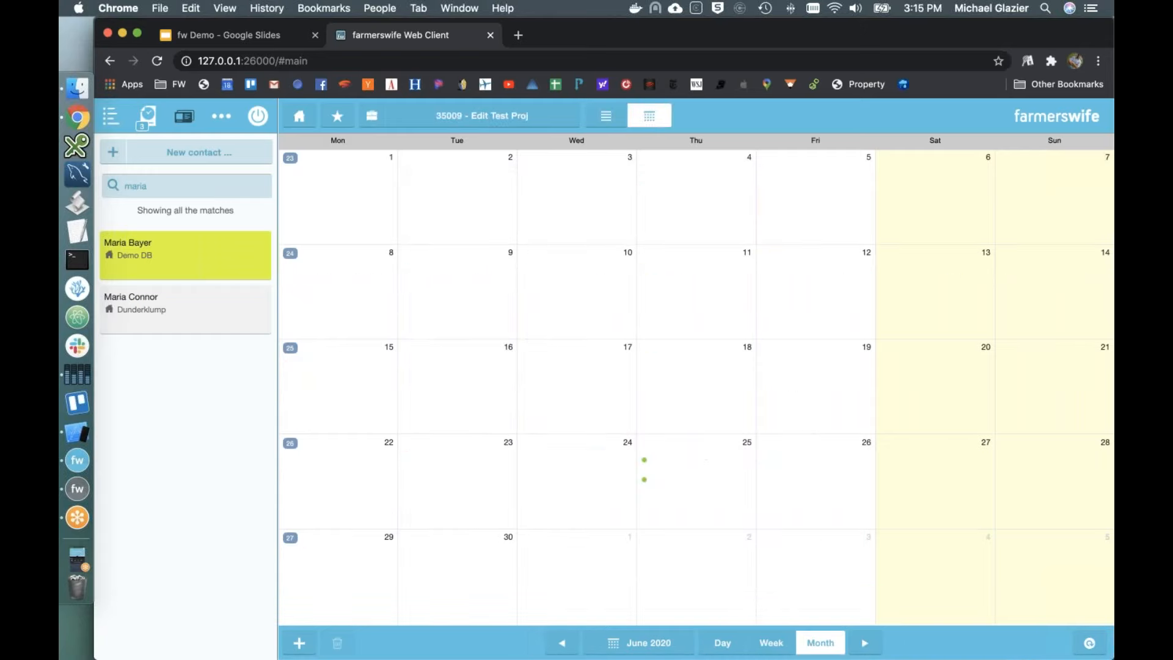
pyautogui.click(785, 650)
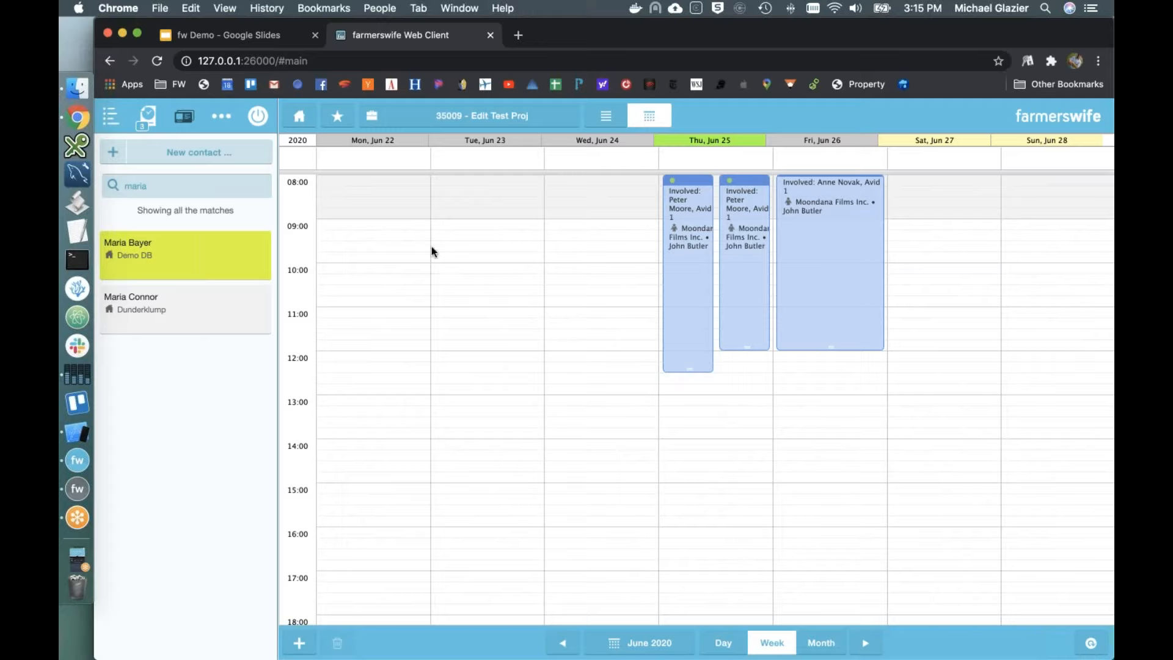
pyautogui.click(258, 124)
# Step: Confirm logout, then in the desktop app open the Avid 1 booking's Edit Test Proj project and its reports list
pyautogui.click(636, 408)
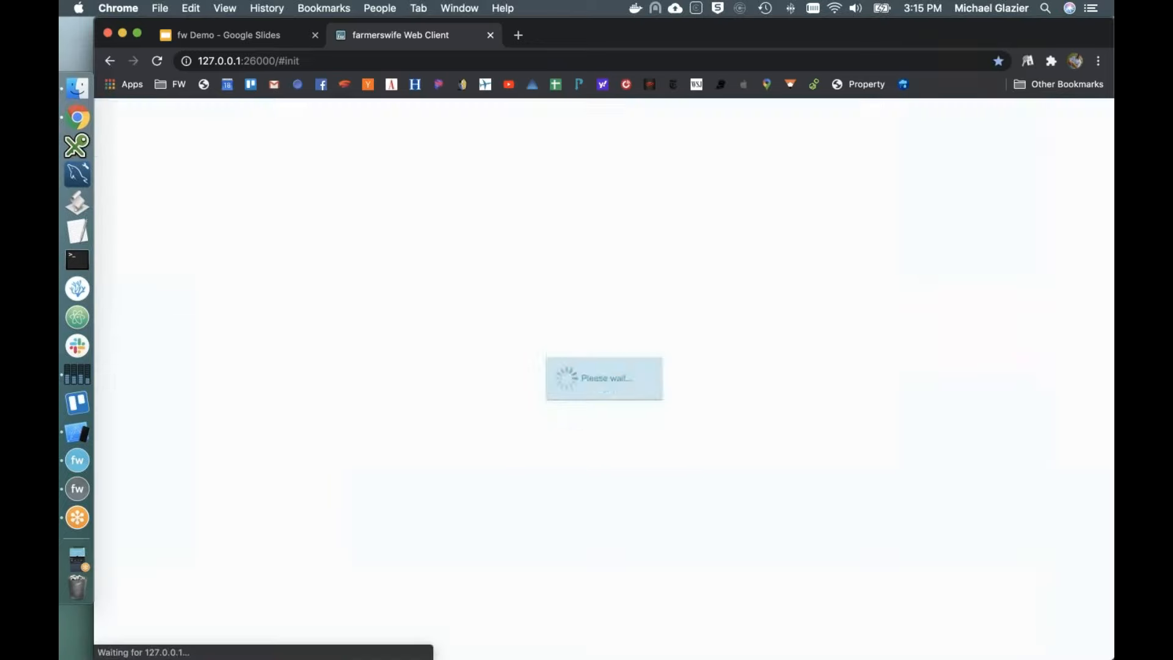
pyautogui.click(78, 460)
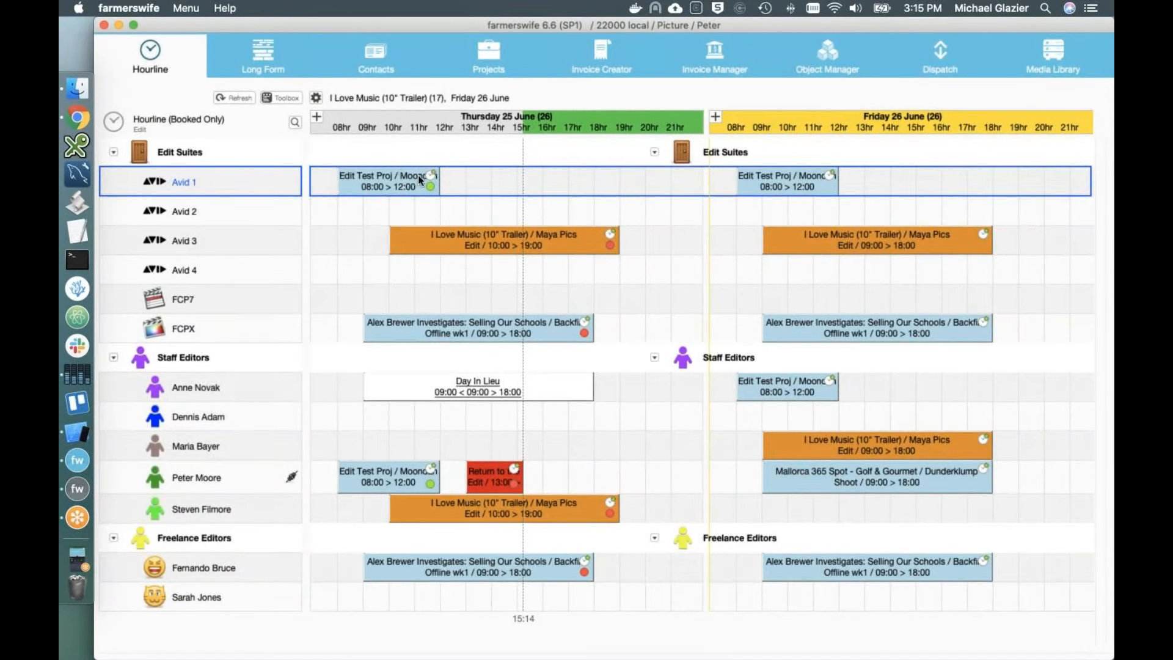
pyautogui.moveTo(432, 191)
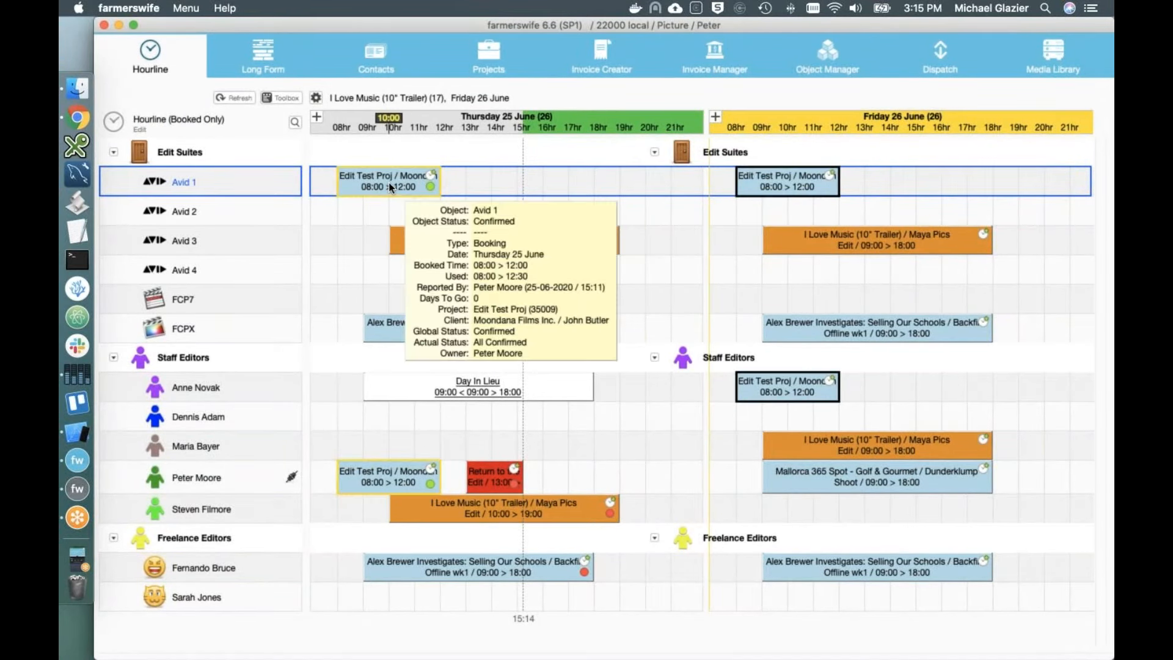
pyautogui.doubleClick(432, 191)
pyautogui.click(882, 490)
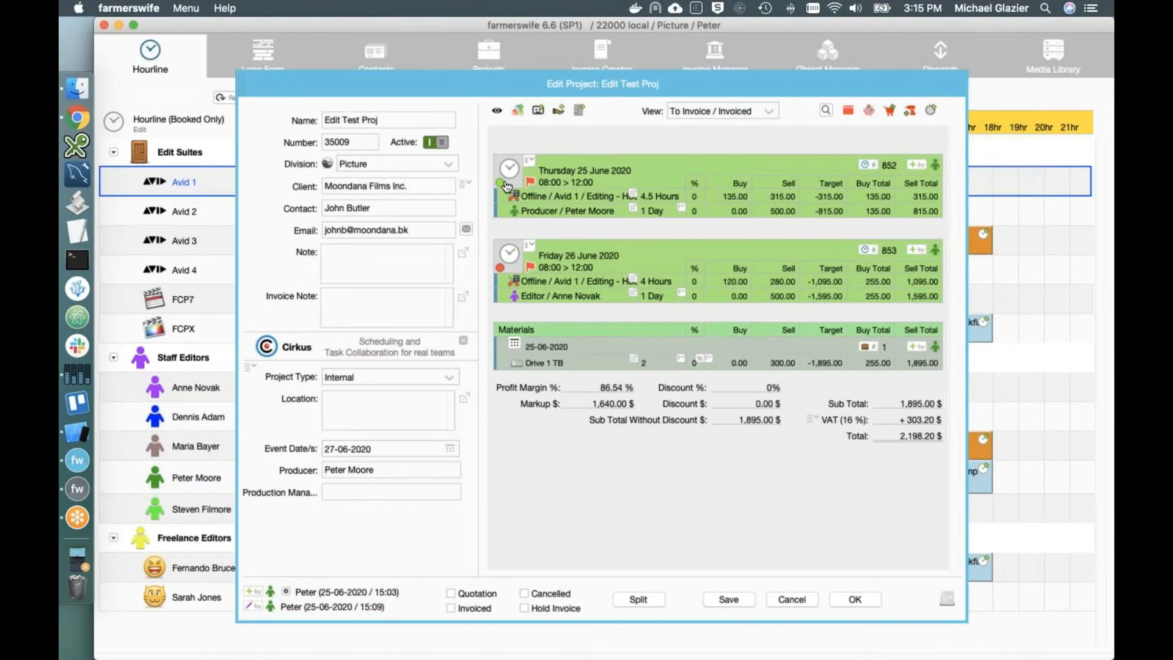
pyautogui.moveTo(501, 270)
pyautogui.click(946, 600)
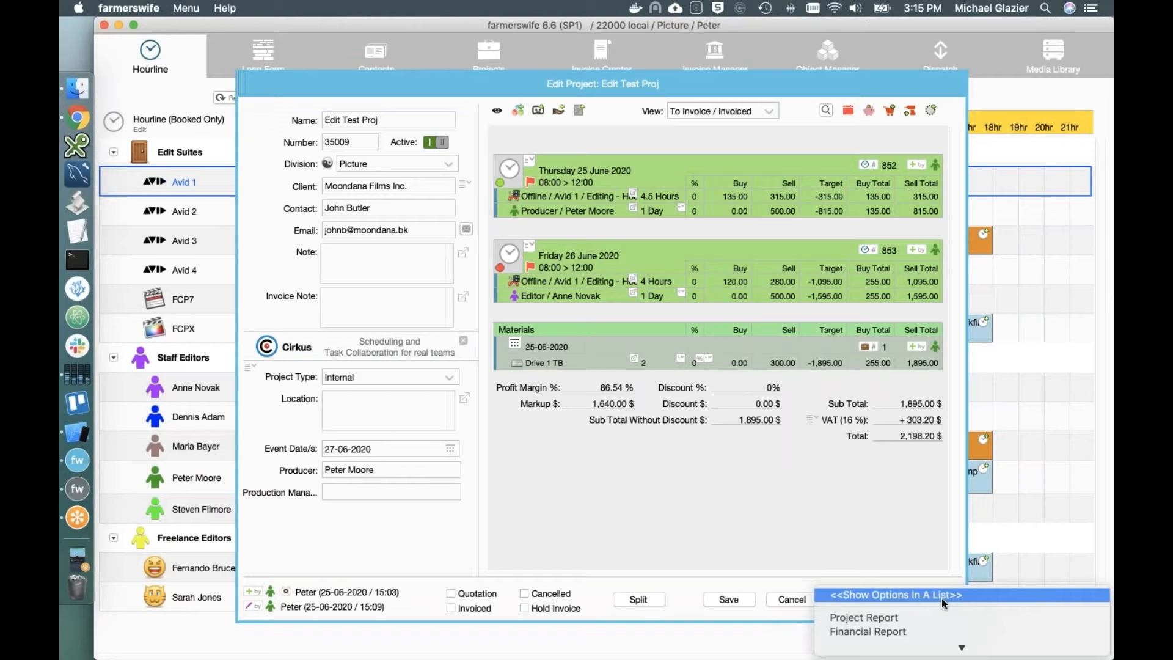
# Step: Generate the Project Report keeping both bookings and the Drive 1 TB material, and preview it
pyautogui.click(913, 619)
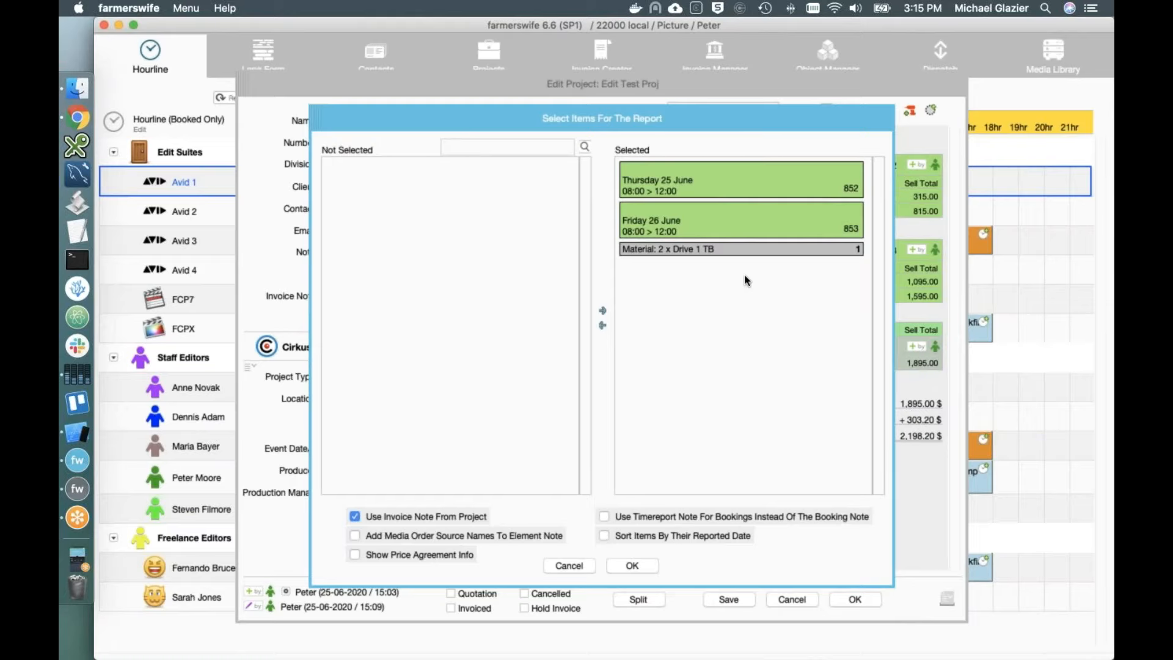
pyautogui.doubleClick(689, 256)
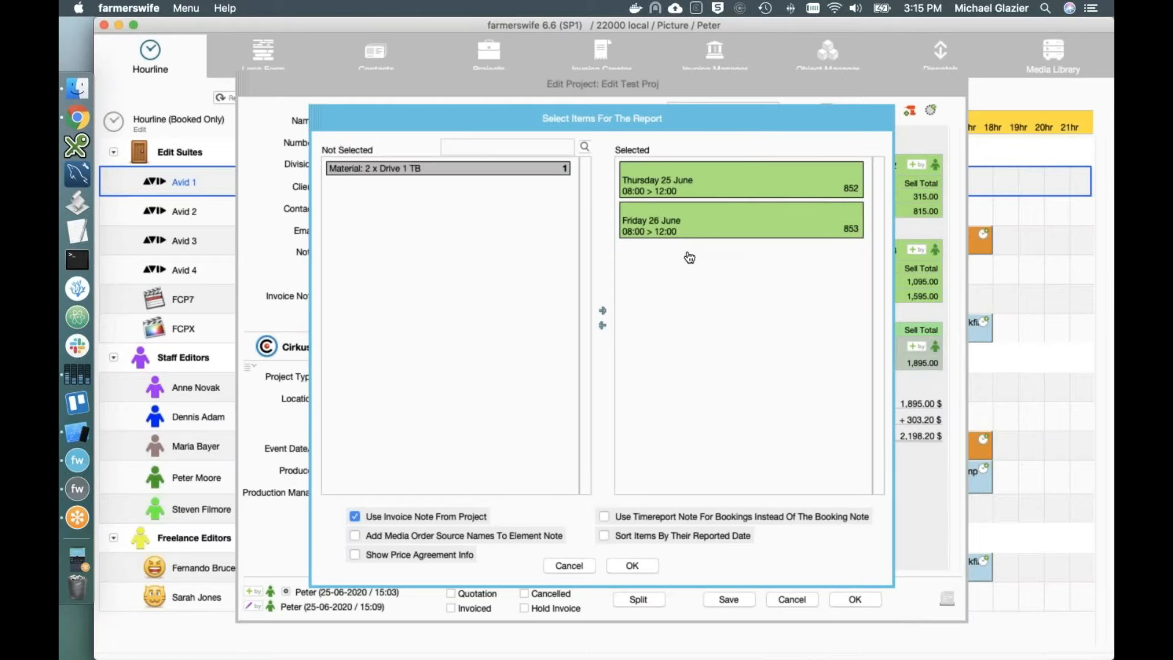
pyautogui.doubleClick(441, 170)
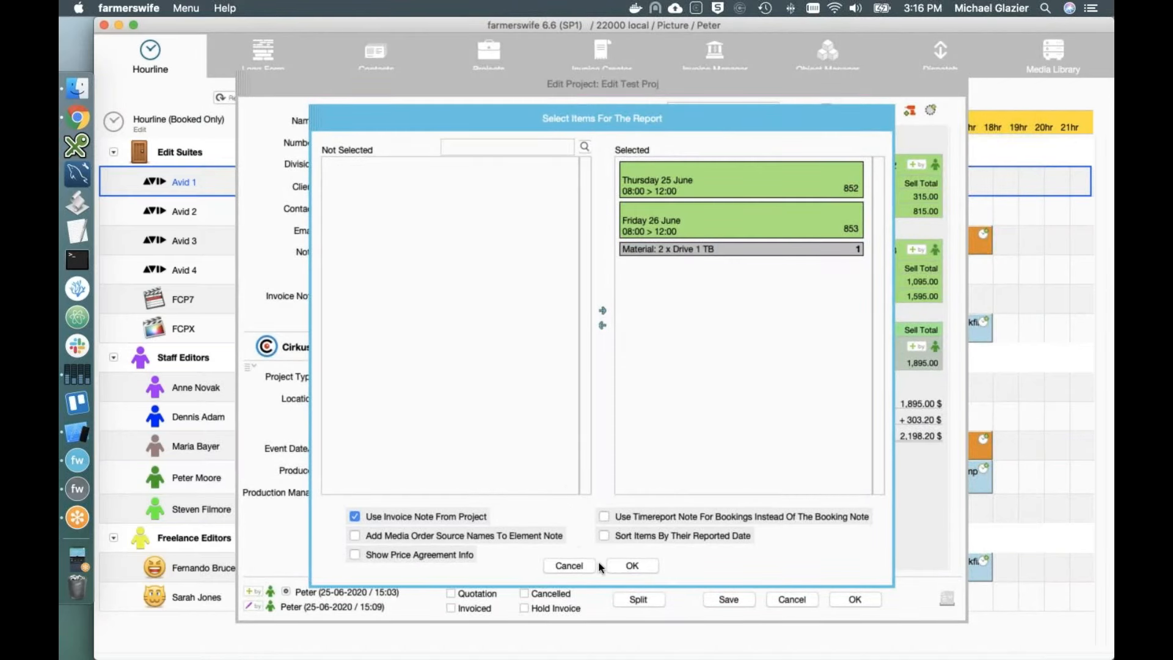
pyautogui.click(621, 564)
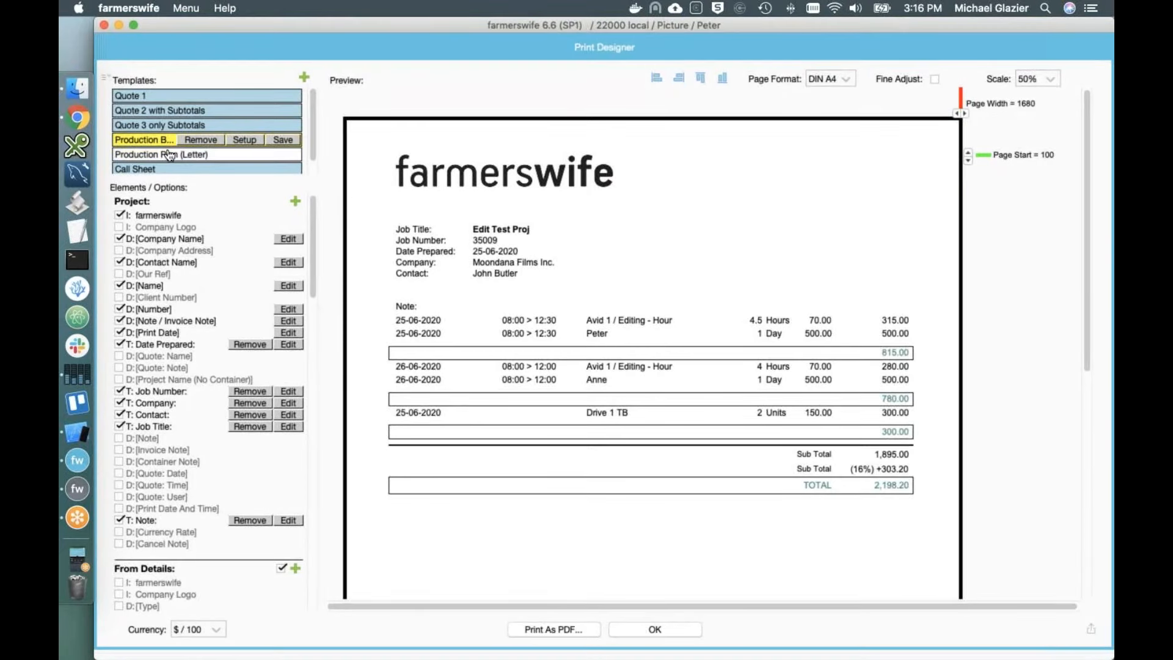
# Step: Preview the Quote 1, Quote 2, Quote 3, Production Breakdown, Production Plan and Call Sheet layouts
pyautogui.click(135, 99)
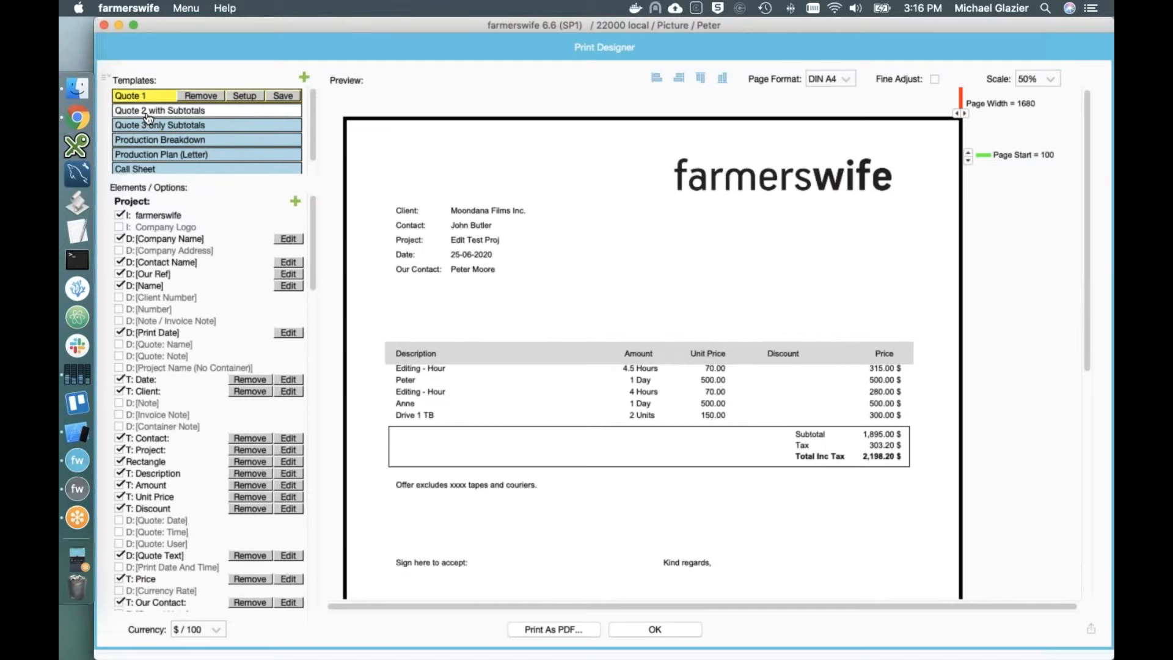
pyautogui.click(148, 114)
pyautogui.click(147, 127)
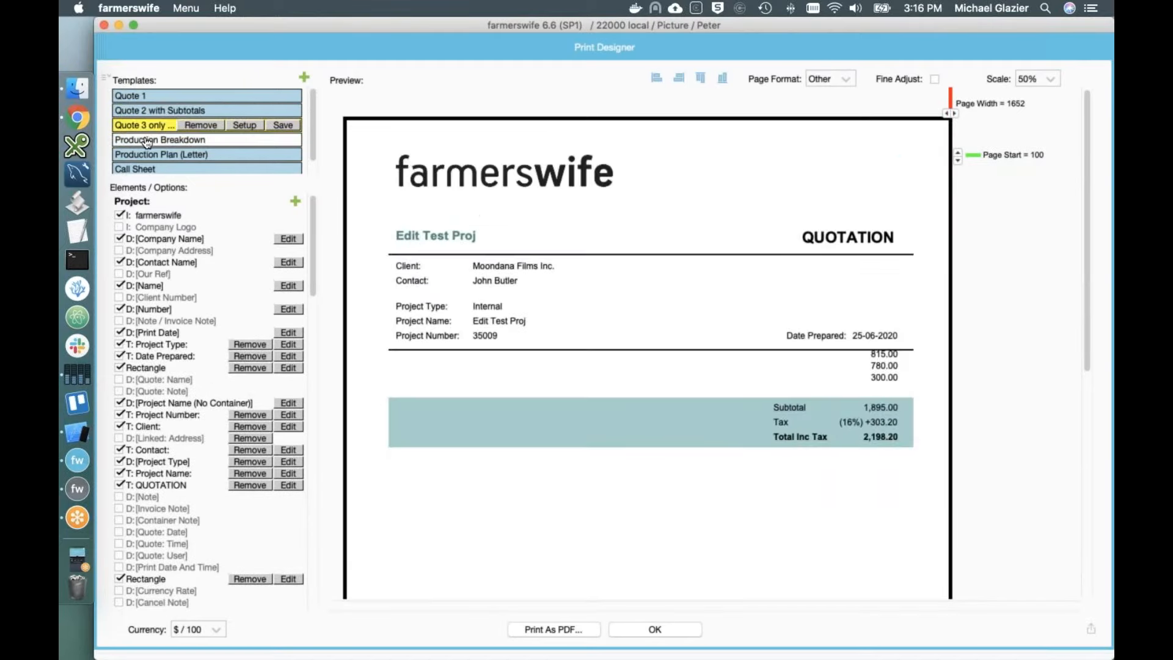
pyautogui.click(146, 141)
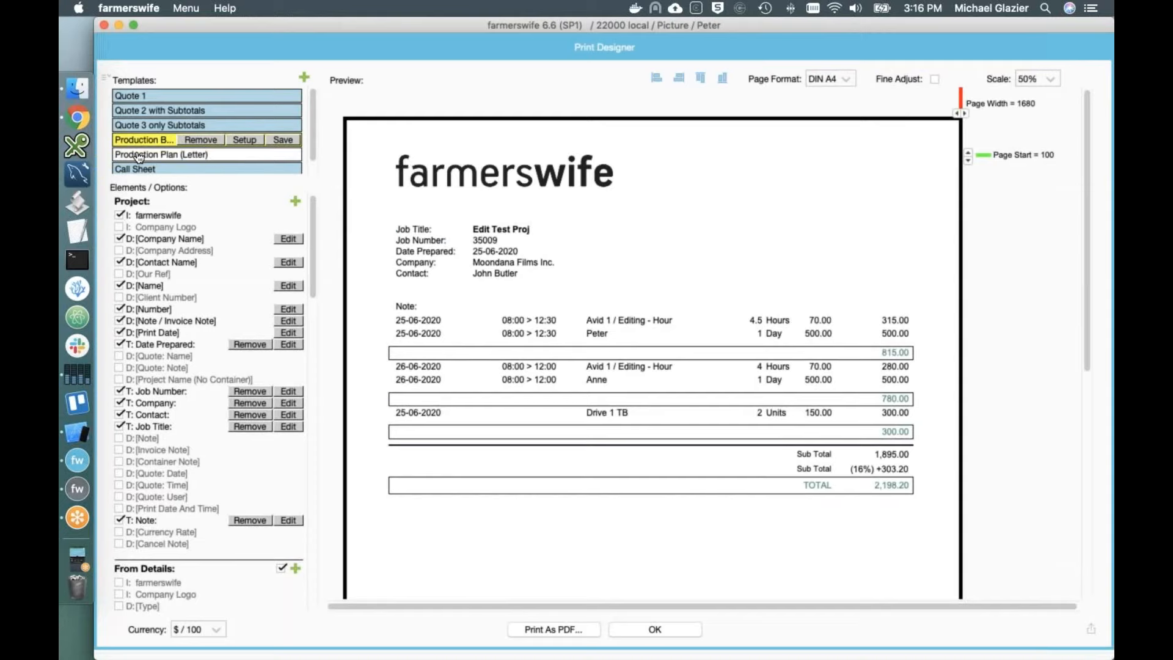
pyautogui.click(147, 154)
pyautogui.click(147, 162)
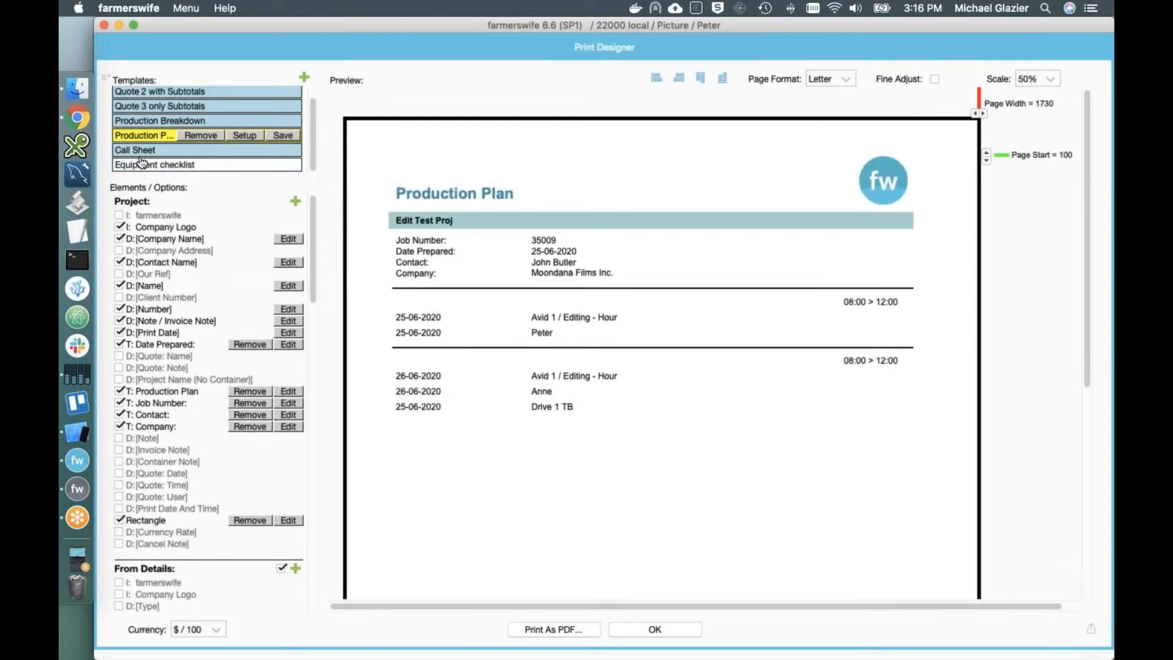
# Step: Scroll through the elements list, return to Quote 3 only Subtotals, and close the Print Designer
pyautogui.scroll(-3, 485, 350)
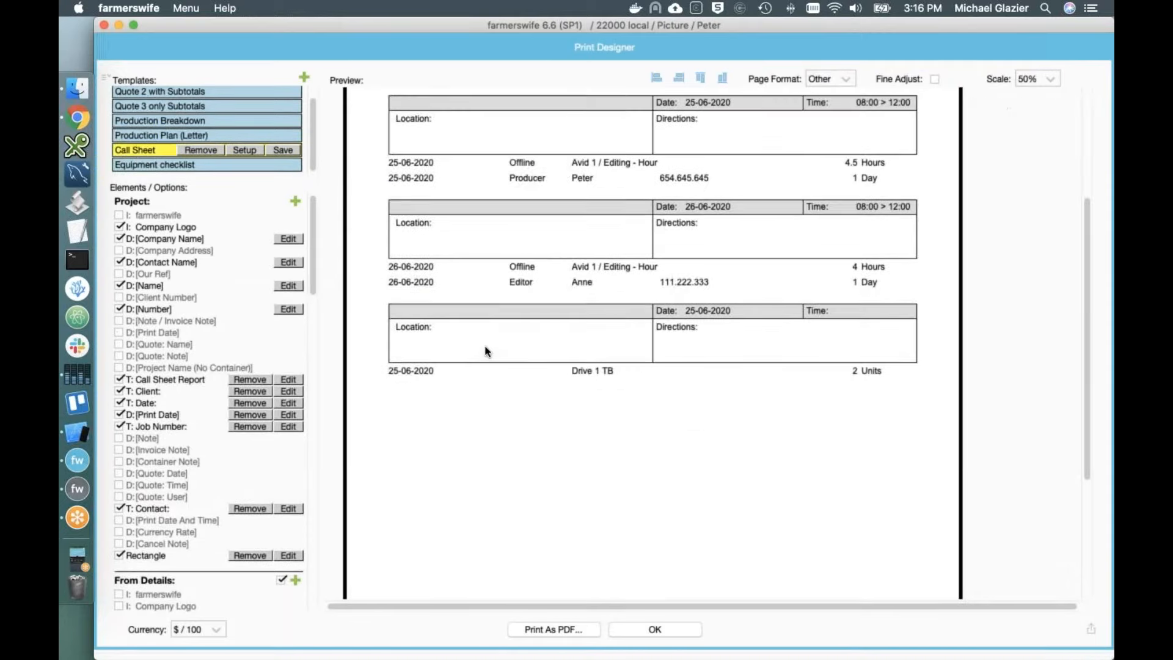
pyautogui.scroll(3, 484, 350)
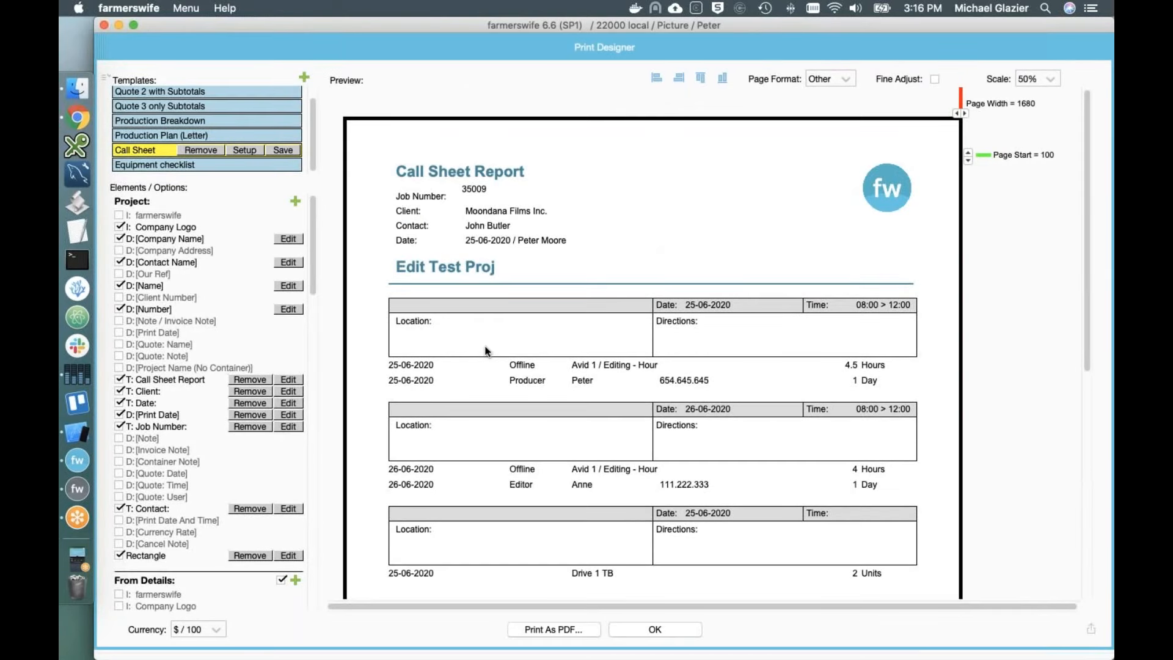
pyautogui.scroll(-5, 230, 305)
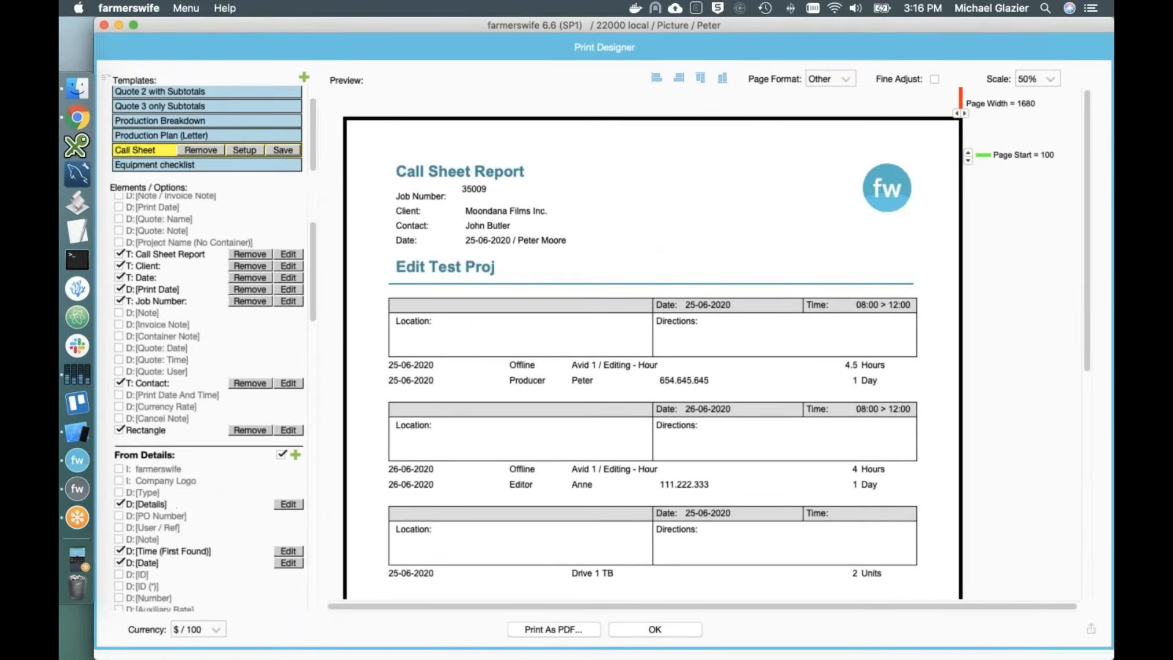
pyautogui.scroll(-3, 207, 391)
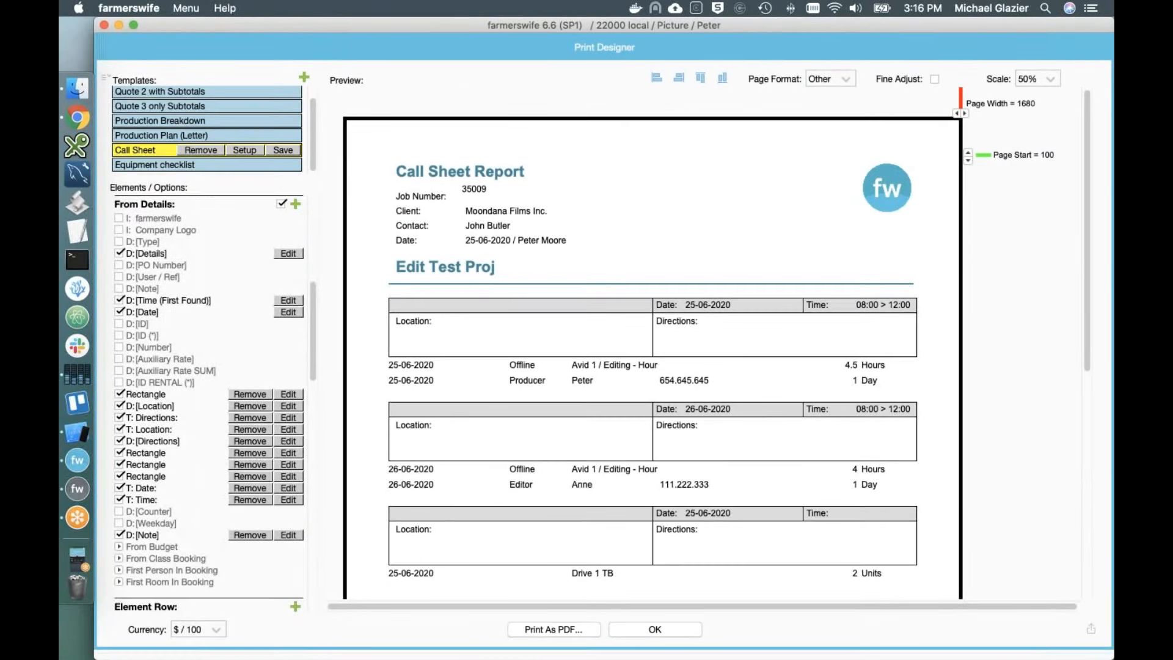
pyautogui.scroll(-5, 209, 401)
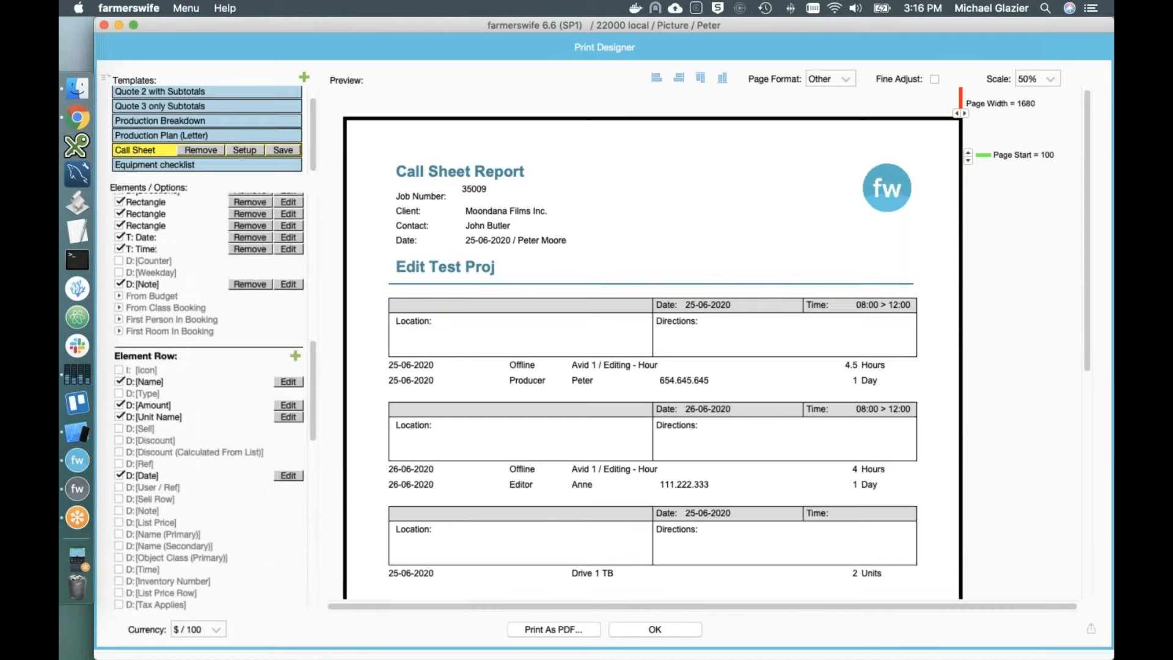
pyautogui.scroll(-5, 208, 401)
pyautogui.scroll(15, 209, 401)
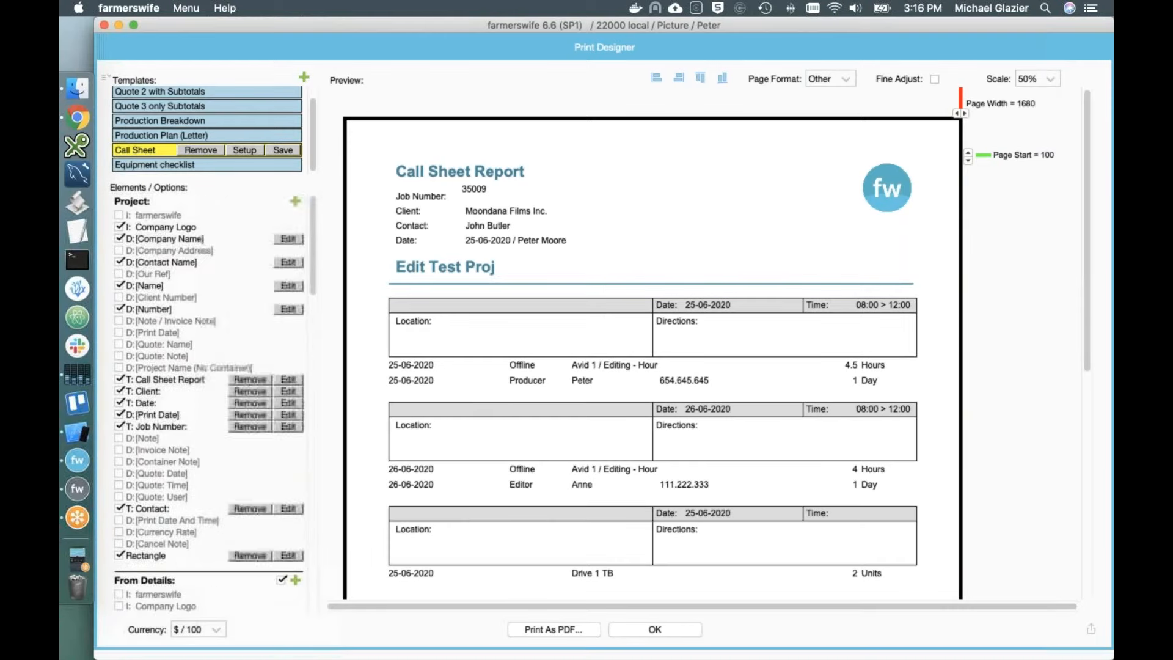
pyautogui.scroll(-10, 165, 499)
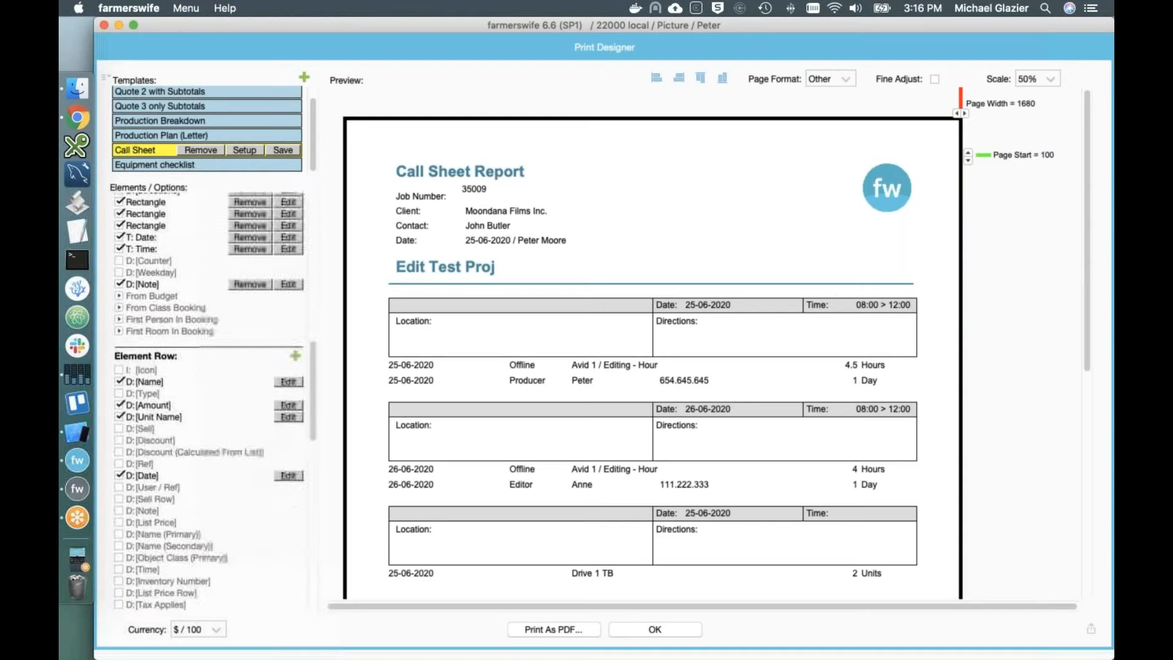
pyautogui.scroll(-6, 165, 499)
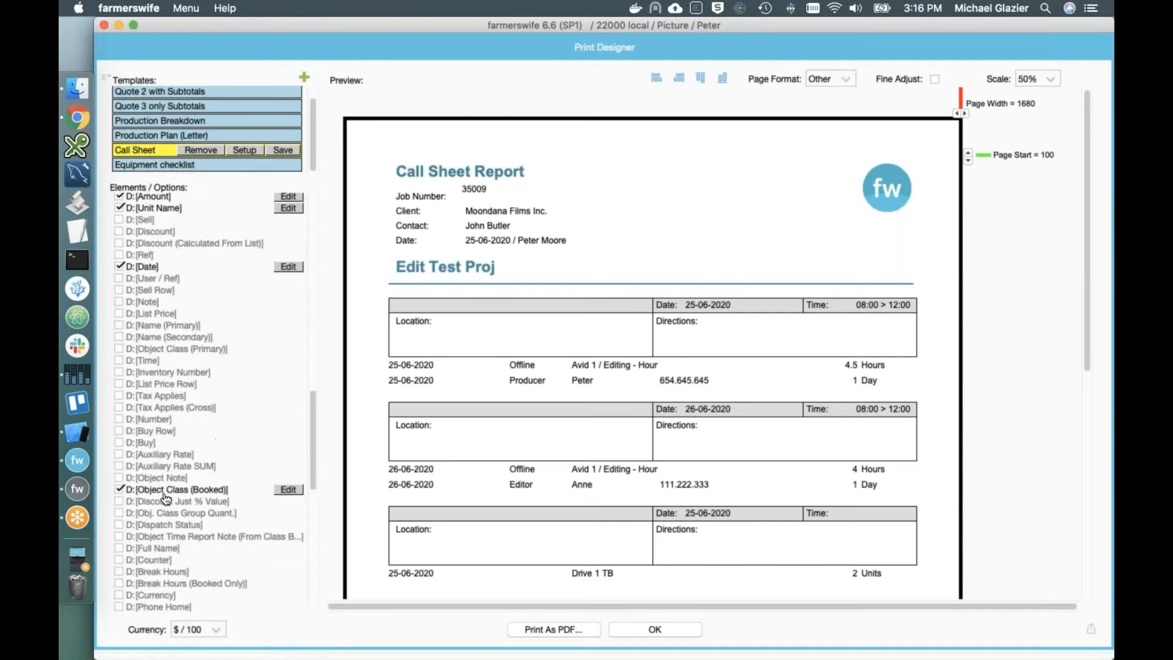
pyautogui.scroll(-5, 165, 499)
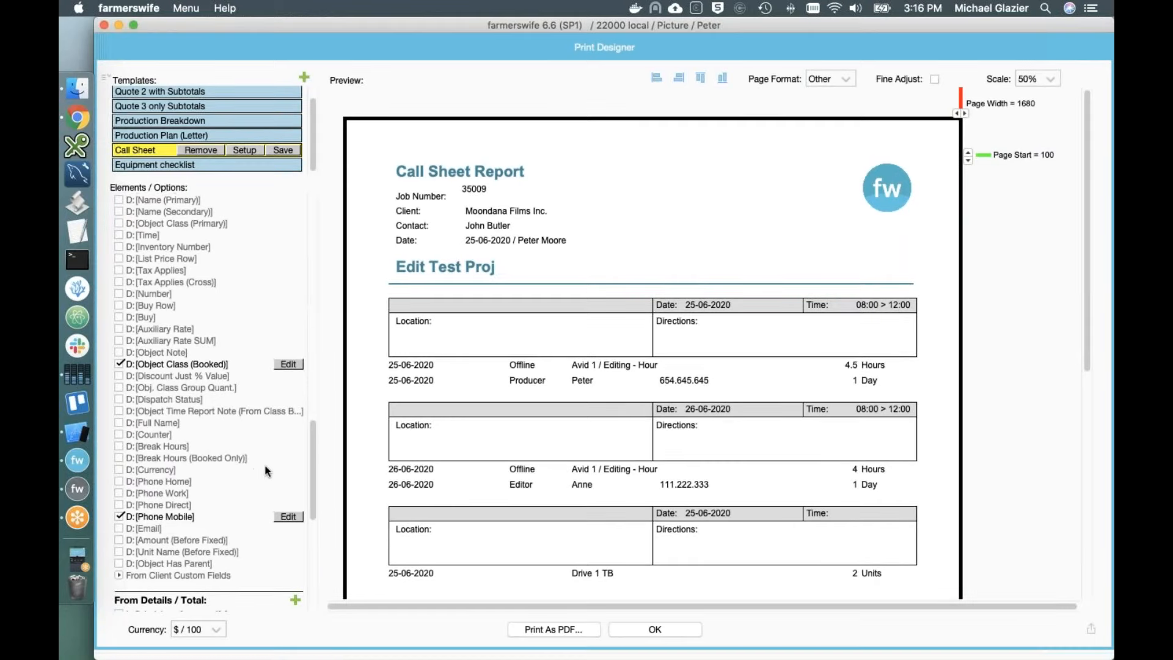
pyautogui.scroll(-2, 652, 342)
pyautogui.click(195, 108)
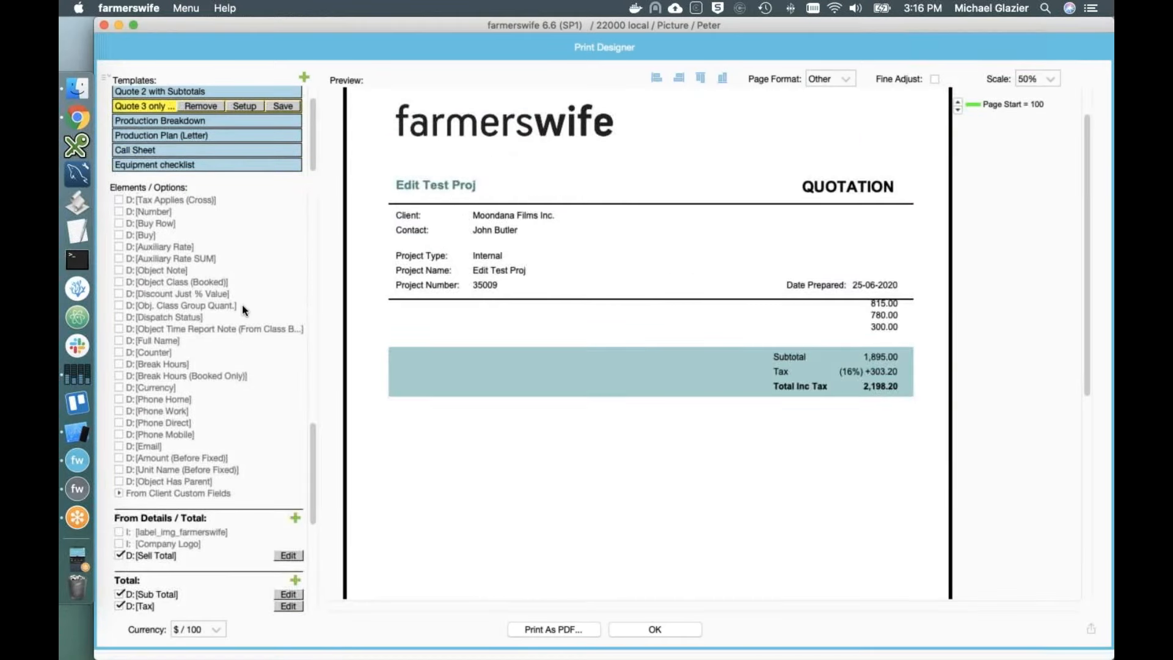
pyautogui.scroll(2, 242, 304)
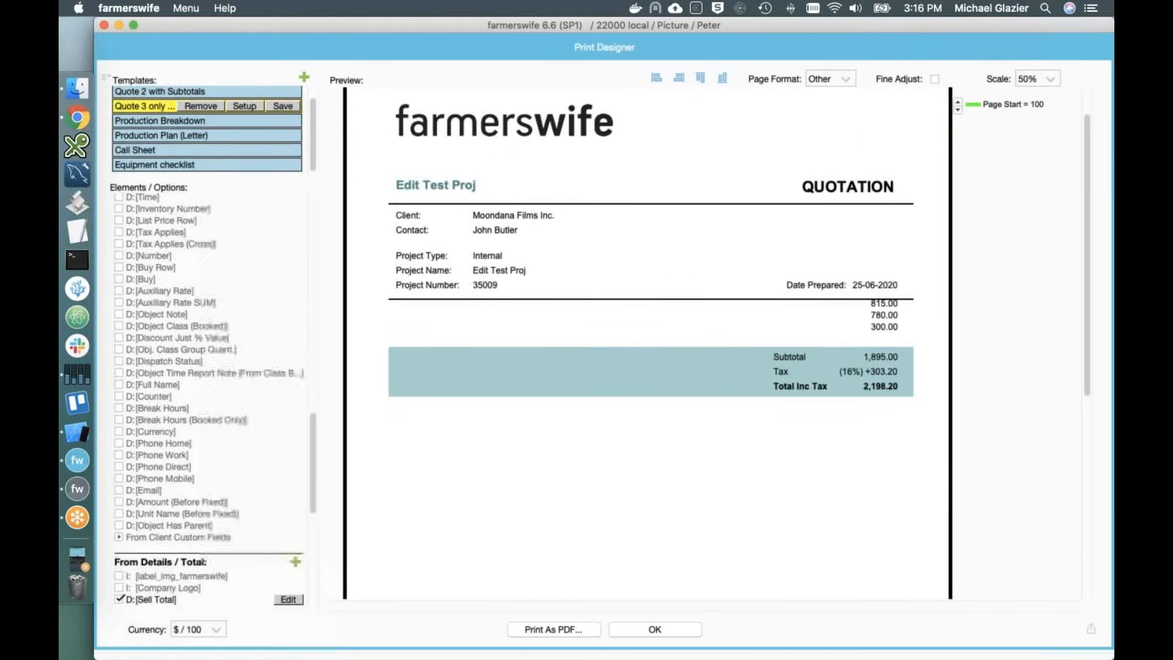
pyautogui.click(655, 630)
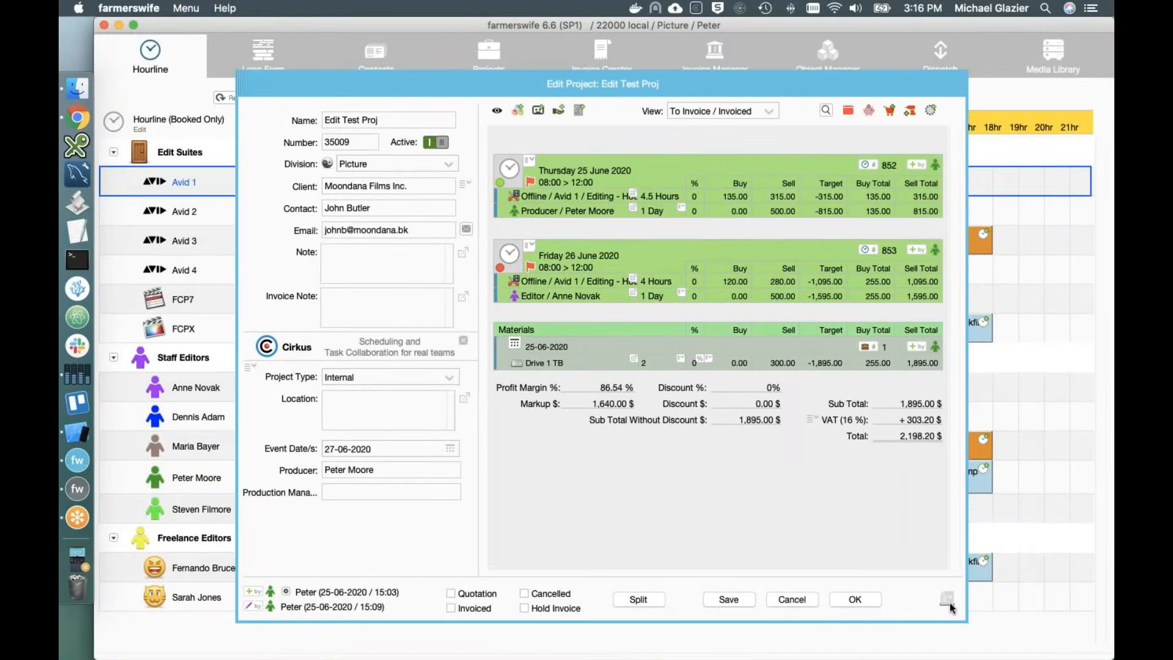
# Step: Close Edit Test Proj and search the Projects tab for all active projects
pyautogui.click(854, 599)
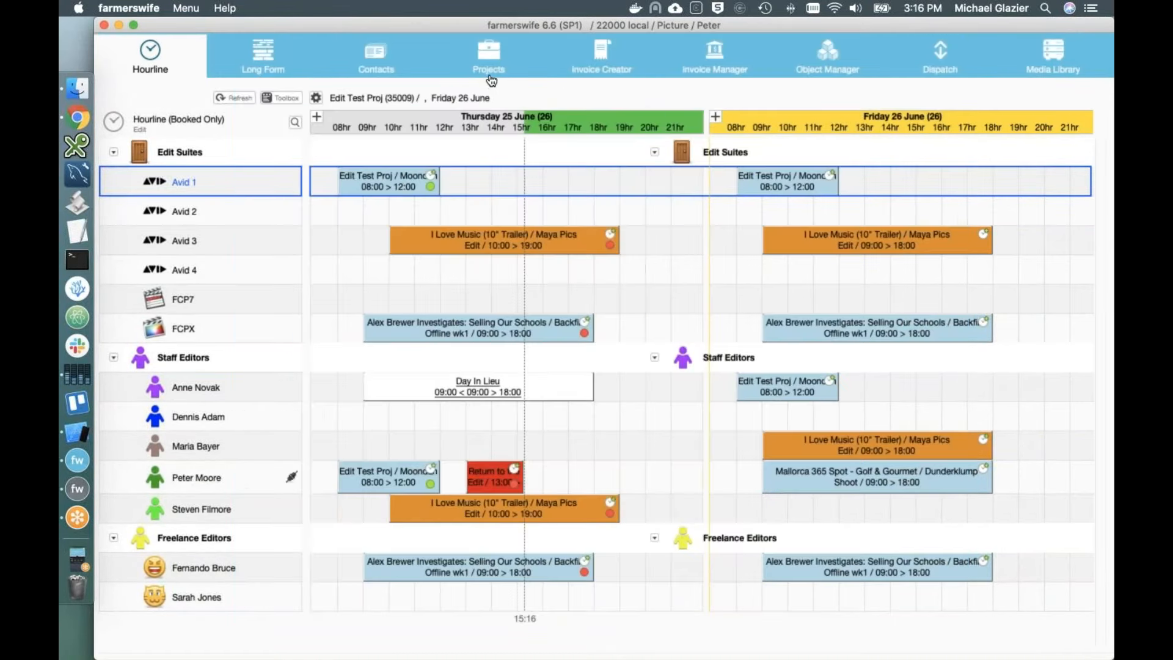
pyautogui.click(491, 78)
pyautogui.click(1046, 247)
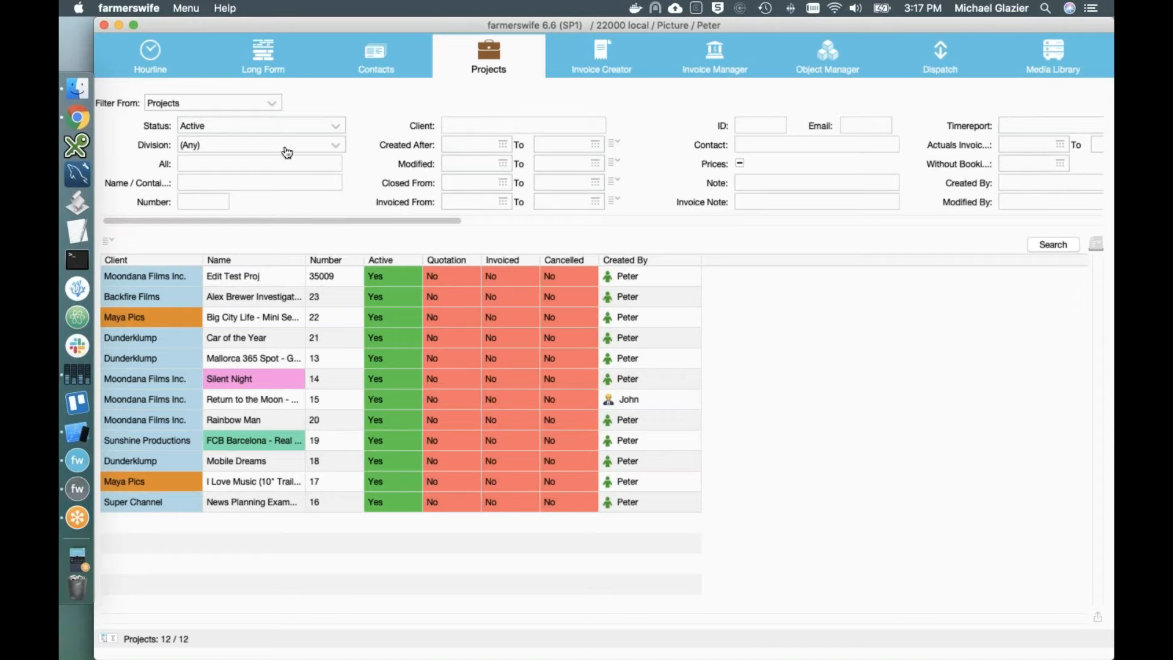
# Step: Select the first three projects and generate a Project Revenue per Client financial report on them
pyautogui.click(239, 278)
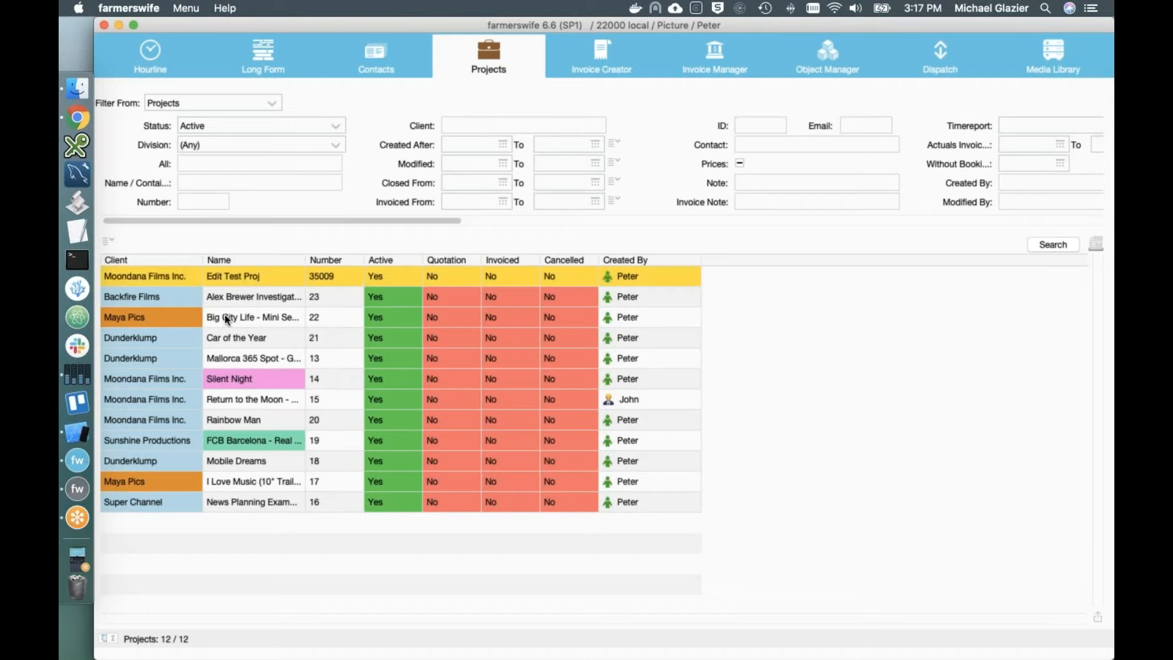
pyautogui.keyDown('shift'); pyautogui.click(222, 317); pyautogui.keyUp('shift')
pyautogui.rightClick(222, 317)
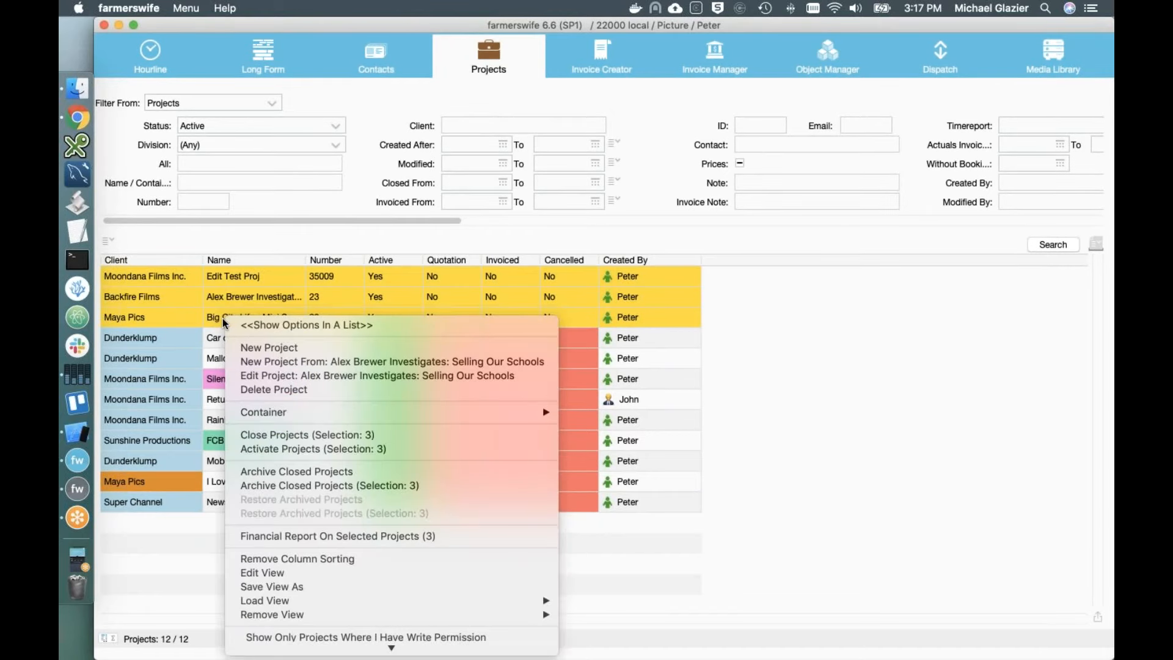
pyautogui.click(355, 536)
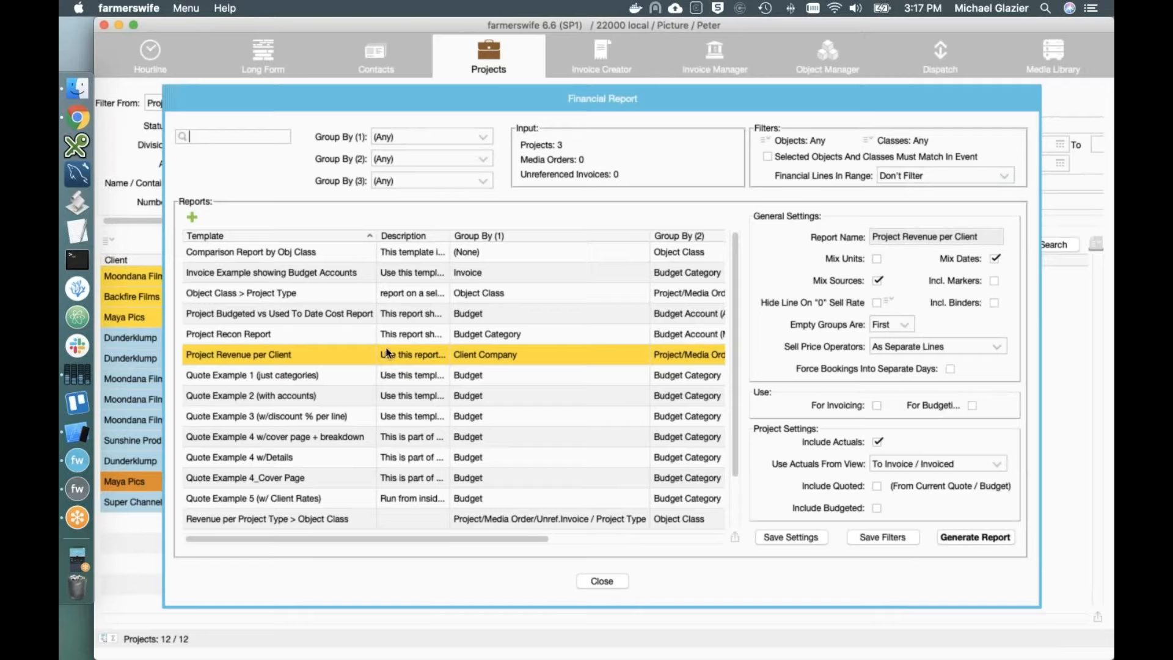
pyautogui.click(960, 533)
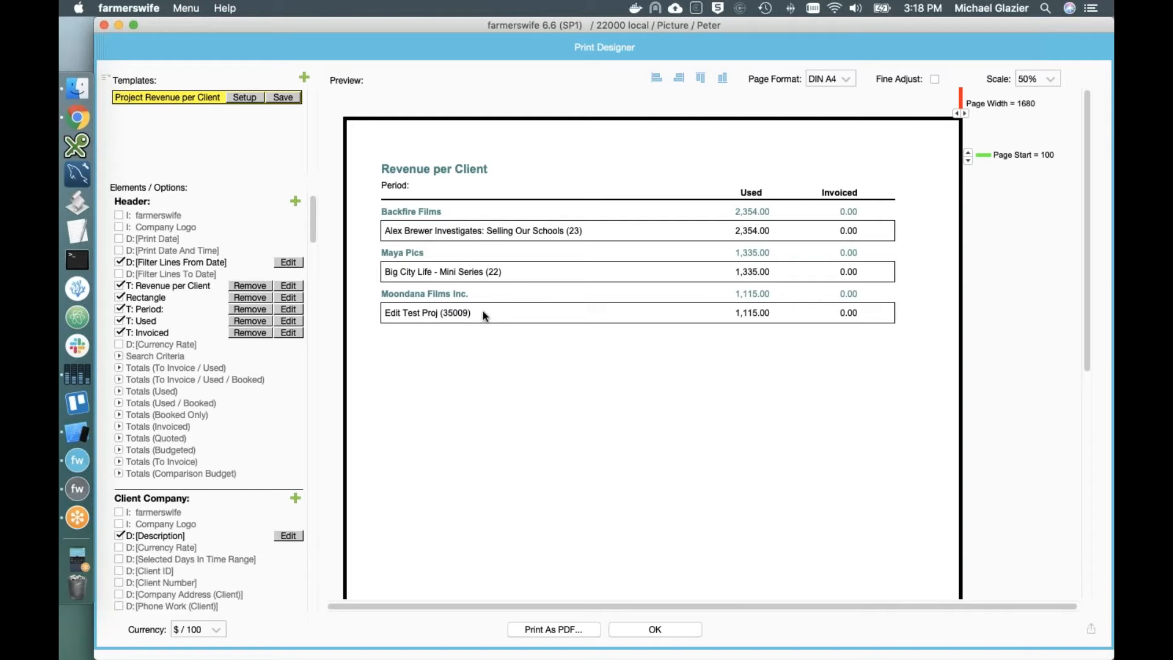
# Step: Close the revenue preview and report window, then start a financial report on all twelve projects
pyautogui.click(649, 633)
pyautogui.click(618, 581)
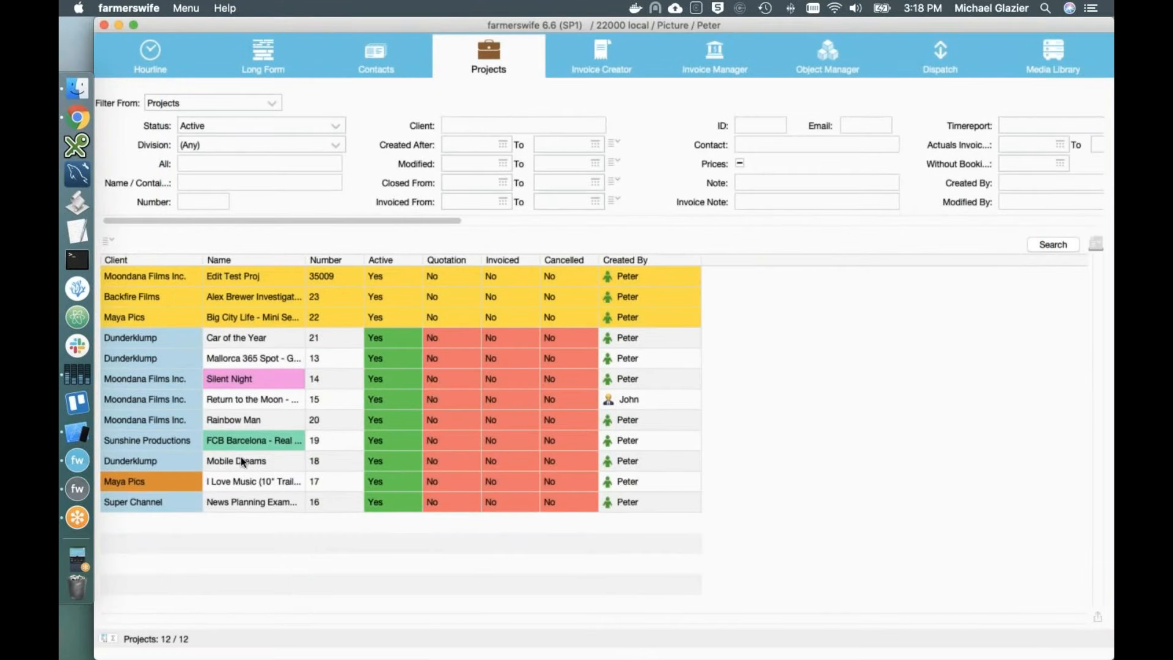
pyautogui.keyDown('shift'); pyautogui.click(211, 500); pyautogui.keyUp('shift')
pyautogui.rightClick(244, 501)
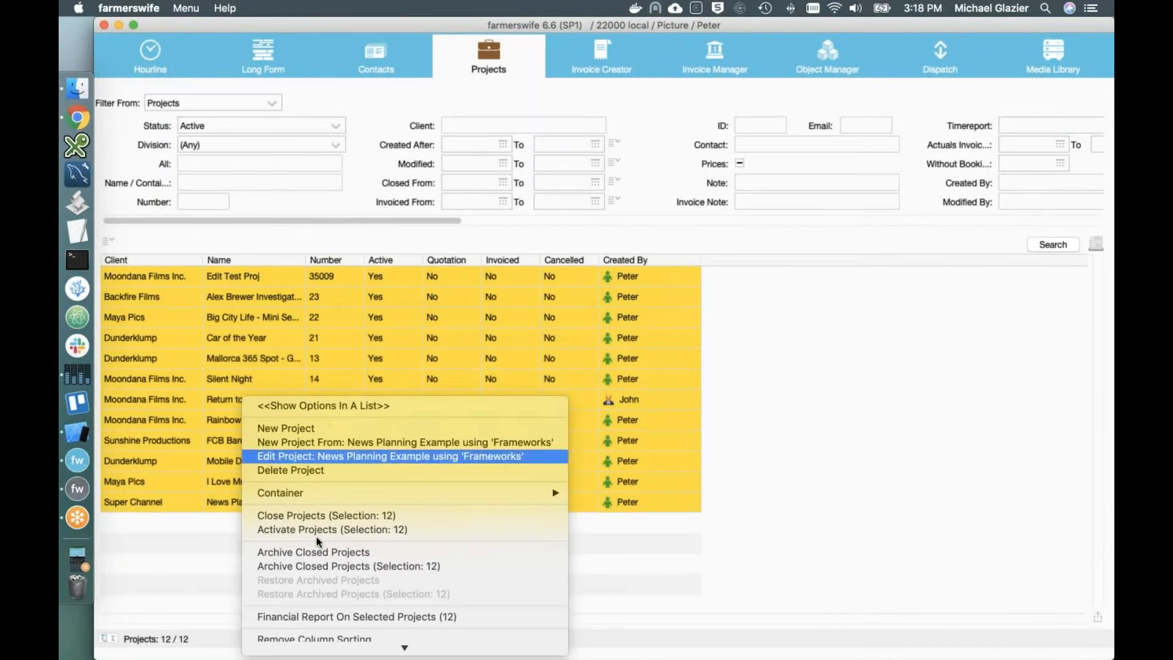
pyautogui.scroll(-2, 309, 593)
pyautogui.click(324, 533)
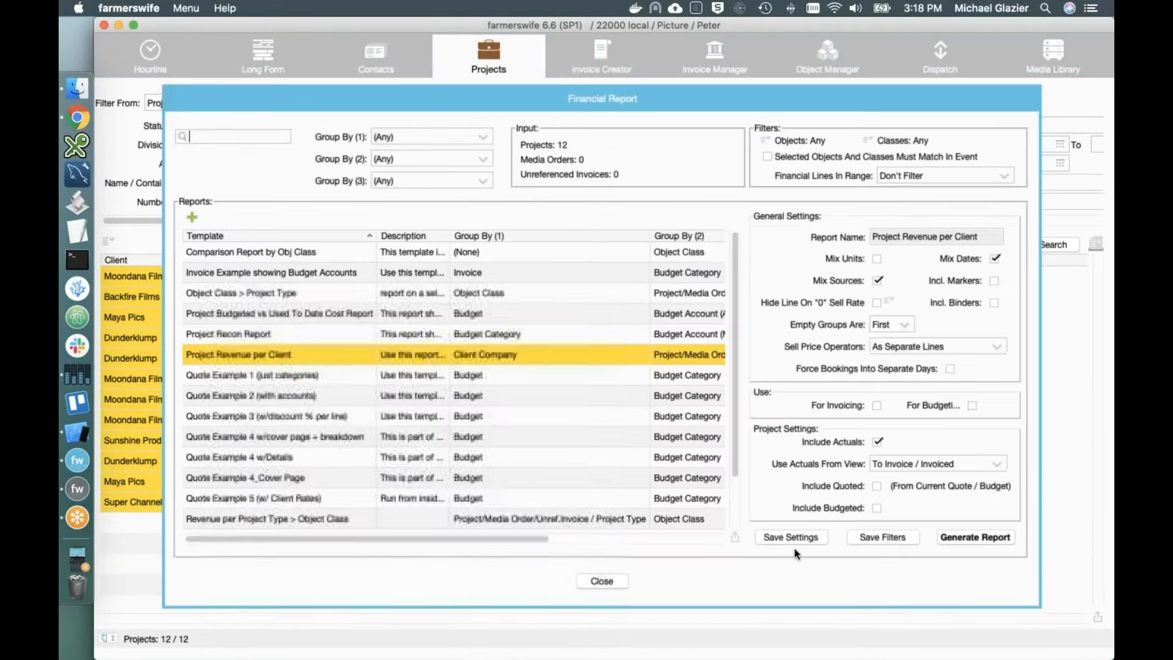
# Step: Generate the Revenue per Client report for all projects, check the client totals, and close it
pyautogui.click(973, 537)
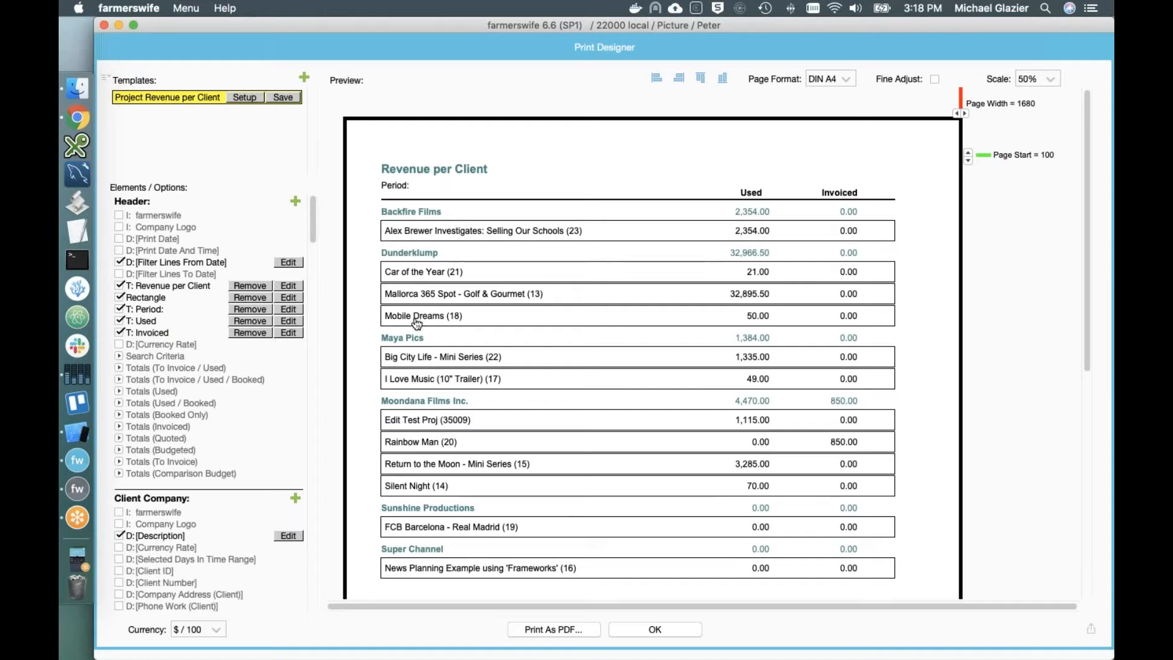
pyautogui.click(753, 255)
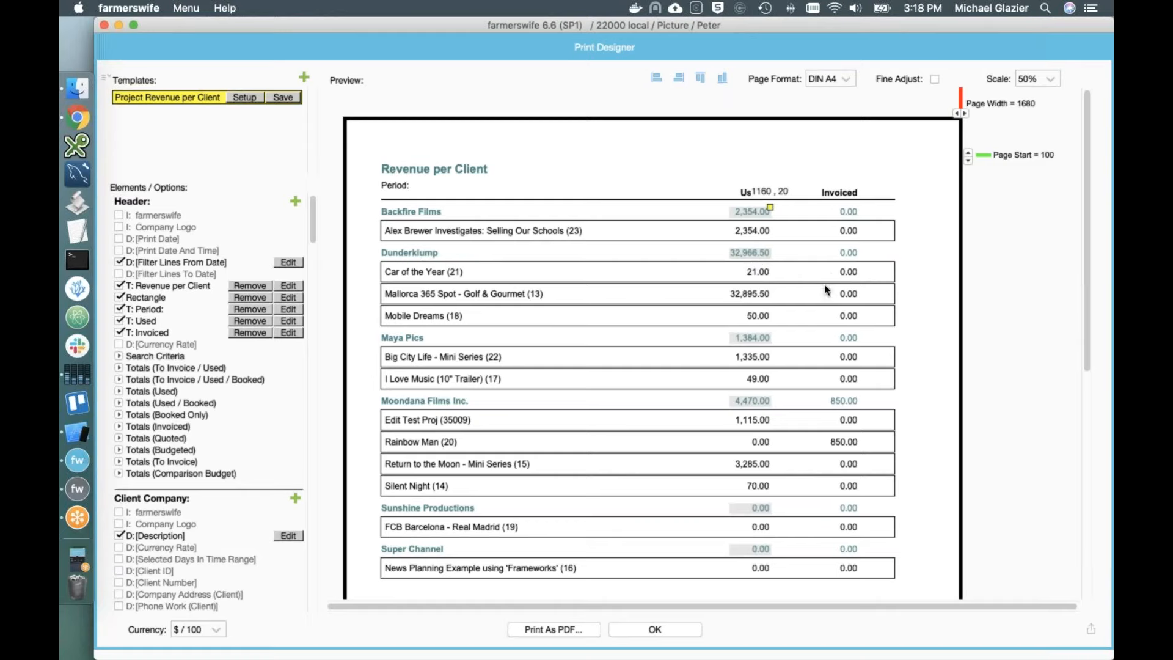
pyautogui.scroll(-3, 816, 328)
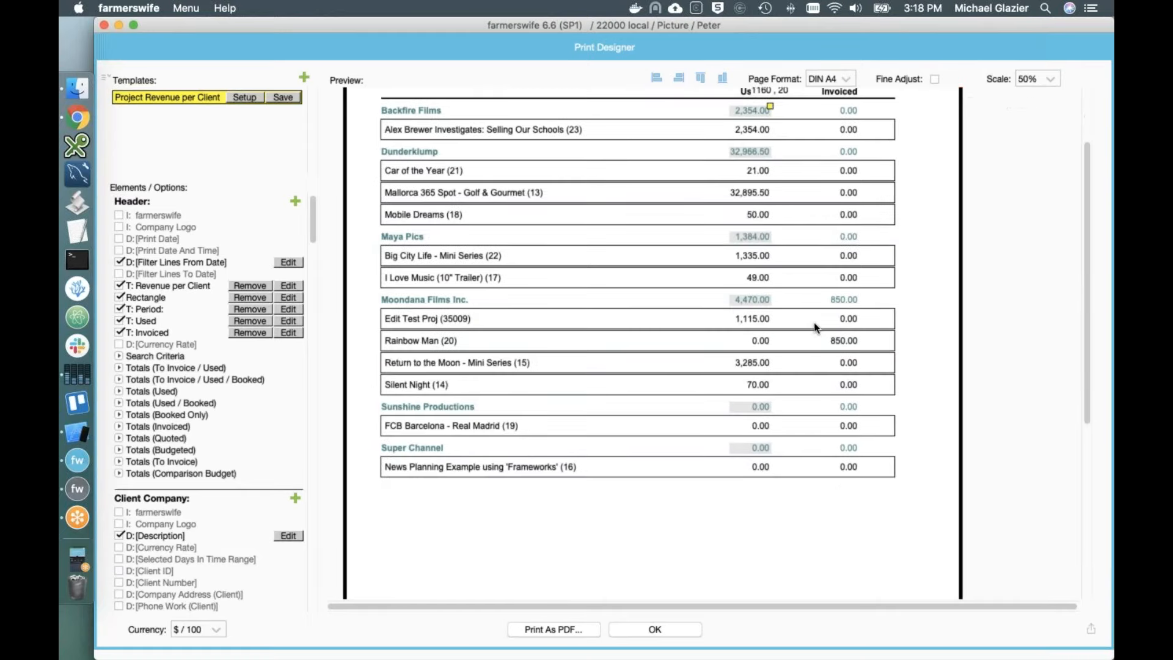
pyautogui.scroll(3, 816, 328)
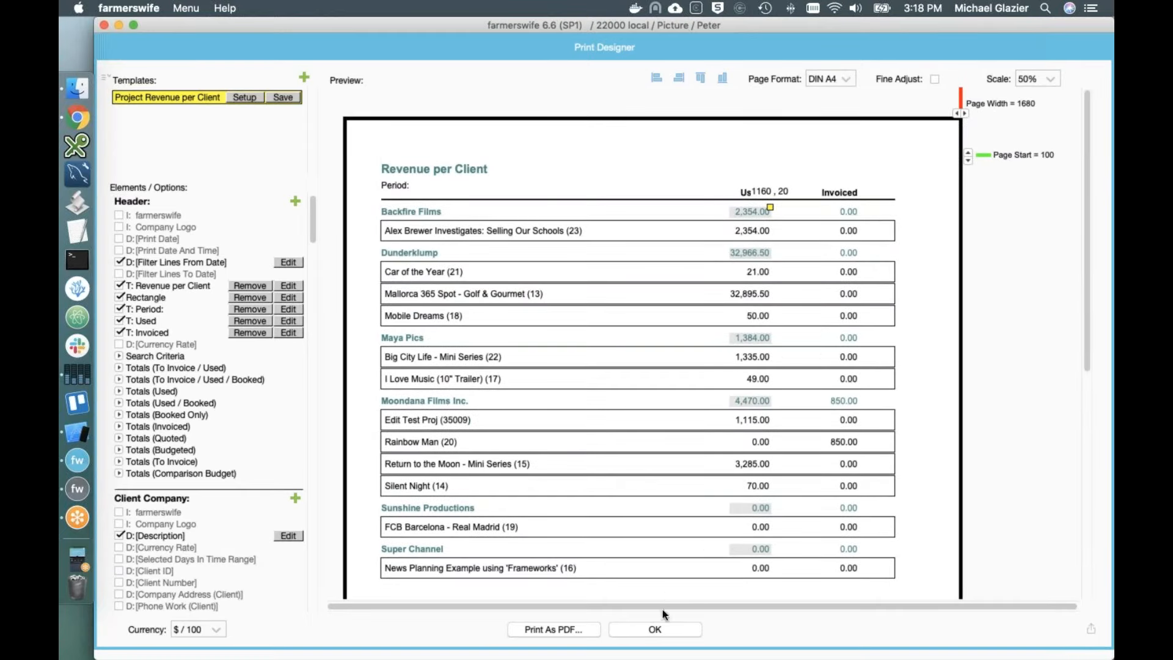
pyautogui.click(654, 630)
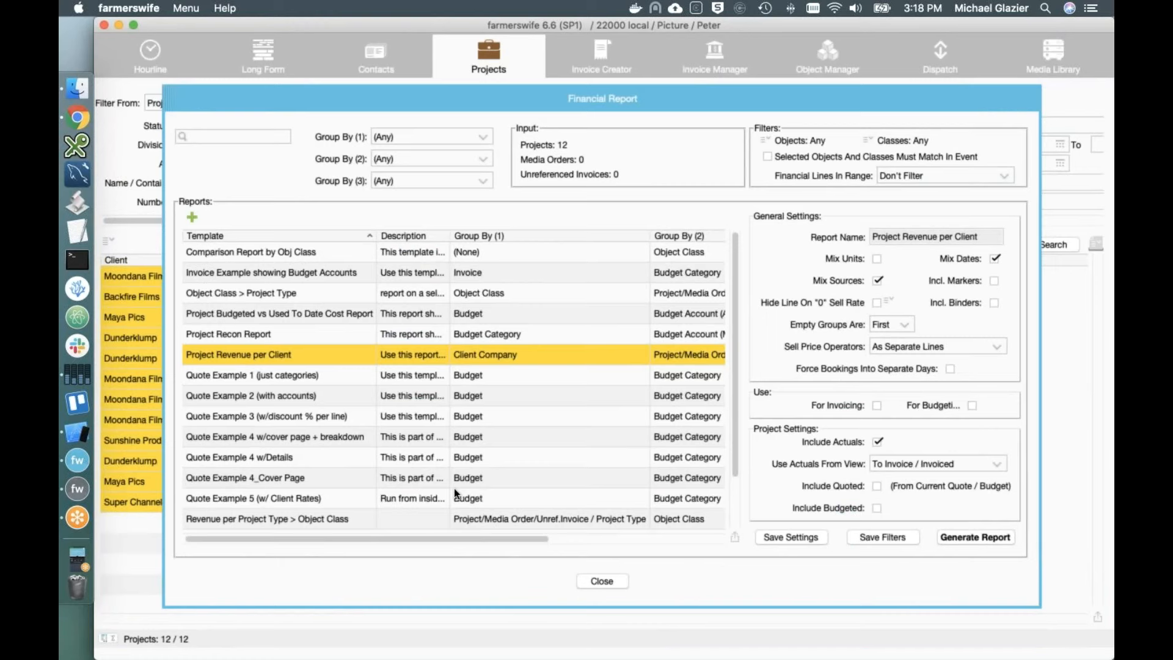
# Step: Generate the Utilization Report Rooms, Machines (with rates) preview for all 12 projects
pyautogui.scroll(-3, 454, 490)
pyautogui.click(197, 519)
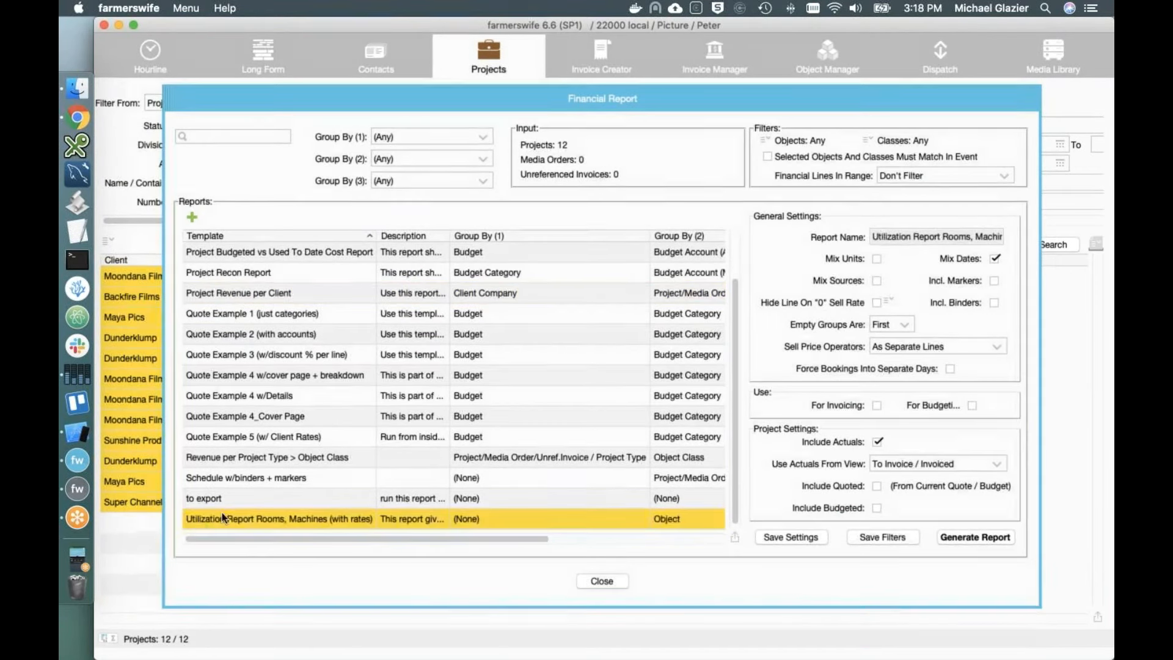
pyautogui.click(980, 536)
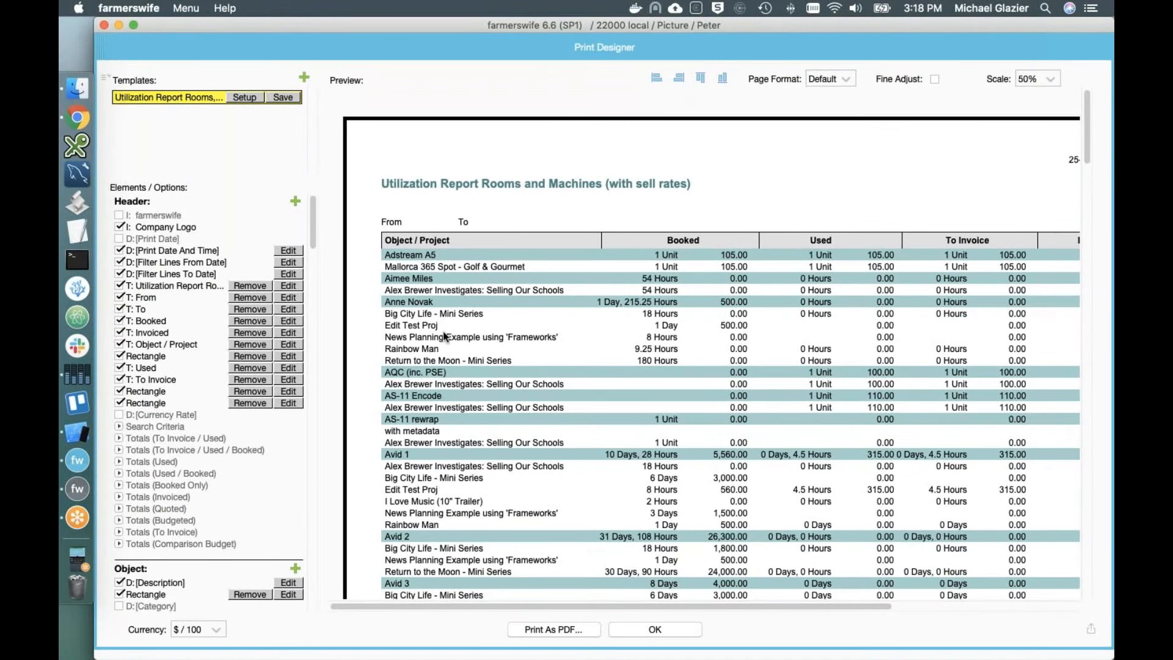
pyautogui.scroll(-5, 622, 328)
pyautogui.scroll(5, 622, 328)
# Step: Scroll through the utilization report preview to the end and close it
pyautogui.moveTo(707, 607); pyautogui.dragTo(653, 598)
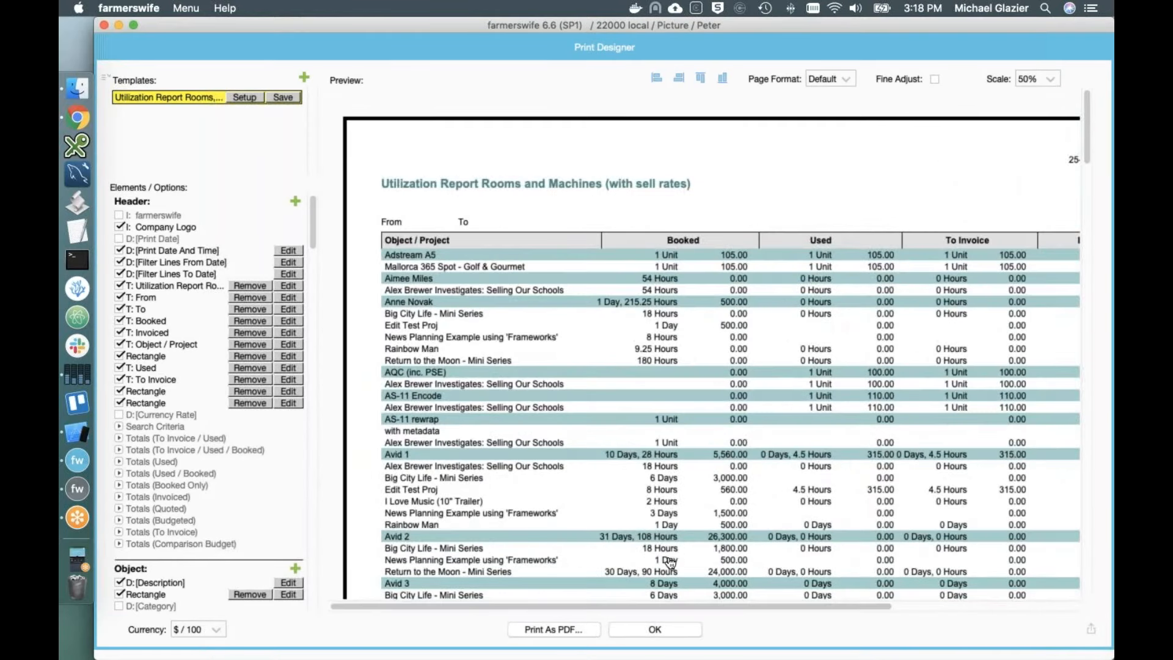
pyautogui.scroll(-5, 665, 563)
pyautogui.scroll(-20, 712, 342)
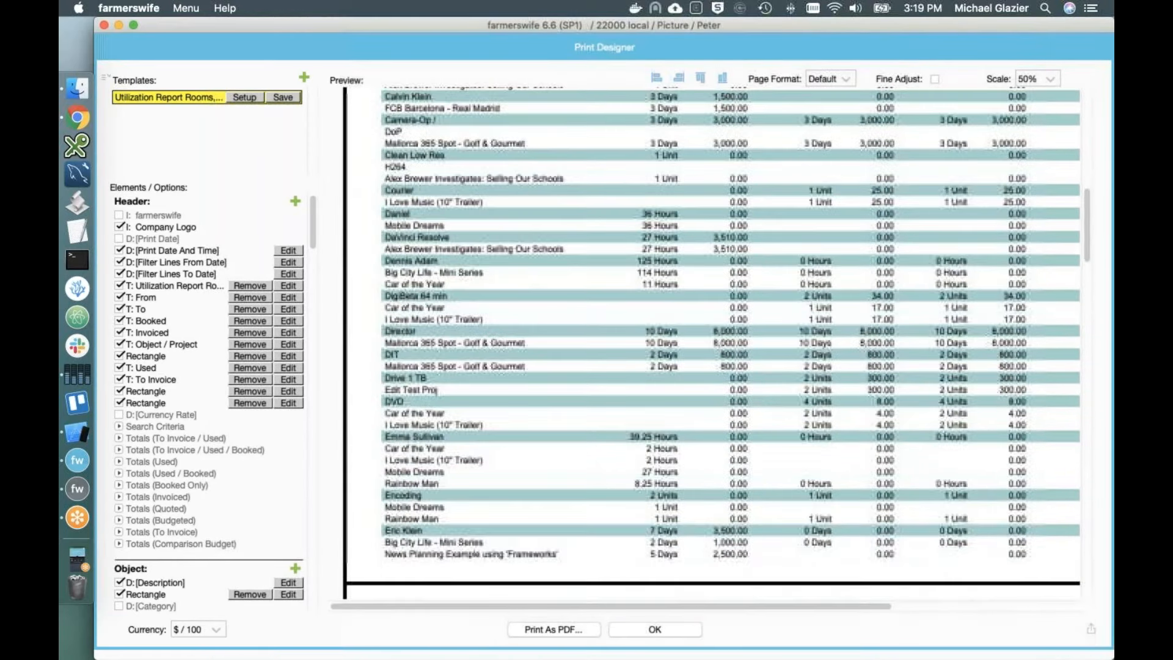
pyautogui.scroll(-10, 264, 488)
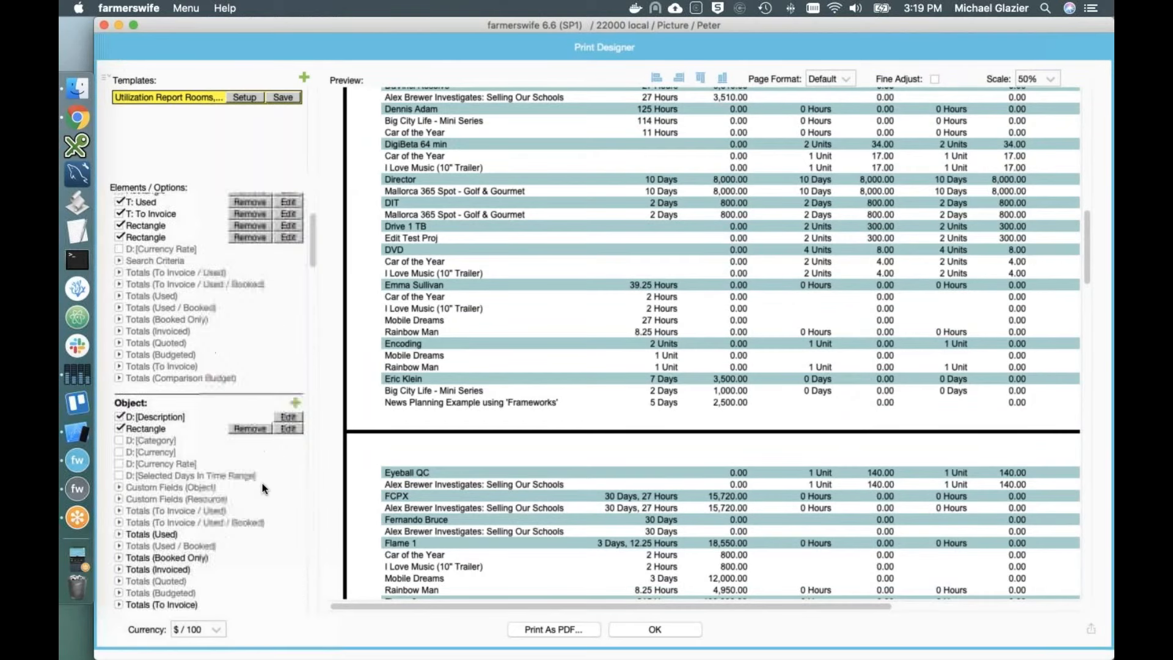
pyautogui.scroll(-8, 397, 572)
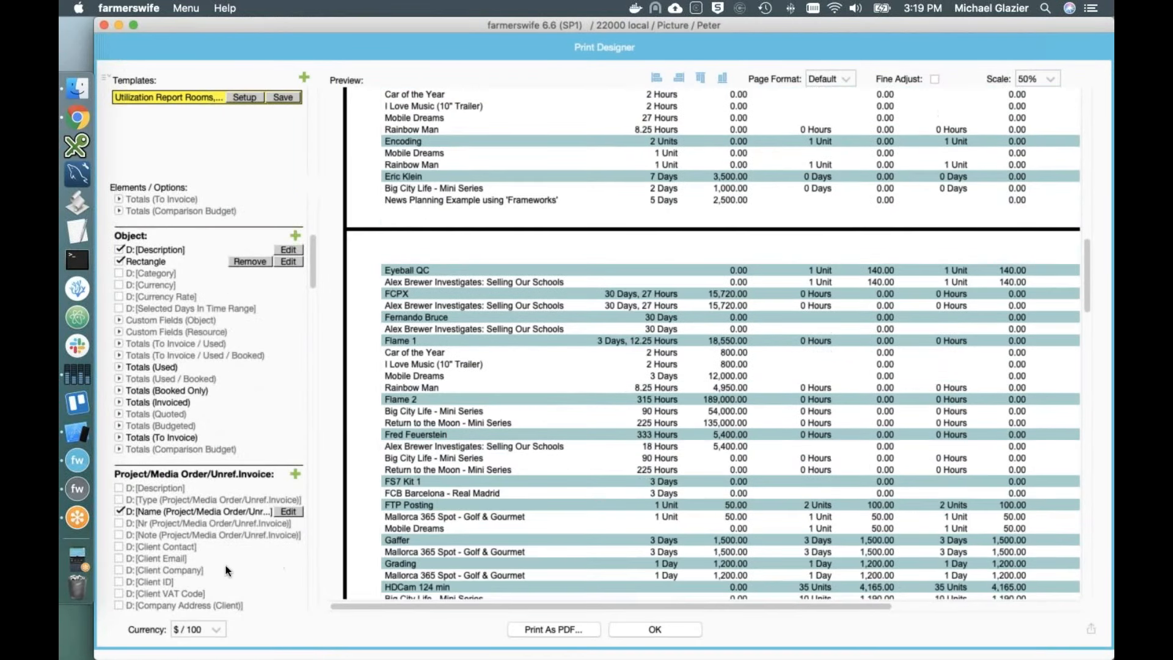
pyautogui.scroll(-3, 225, 566)
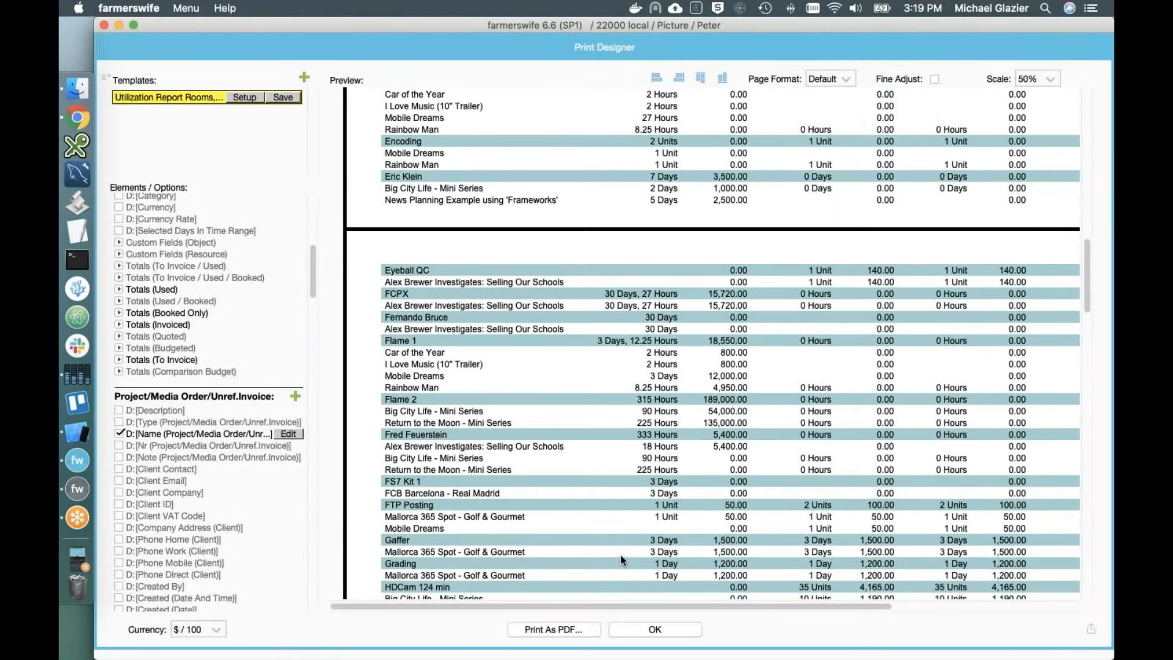
pyautogui.scroll(-5, 623, 558)
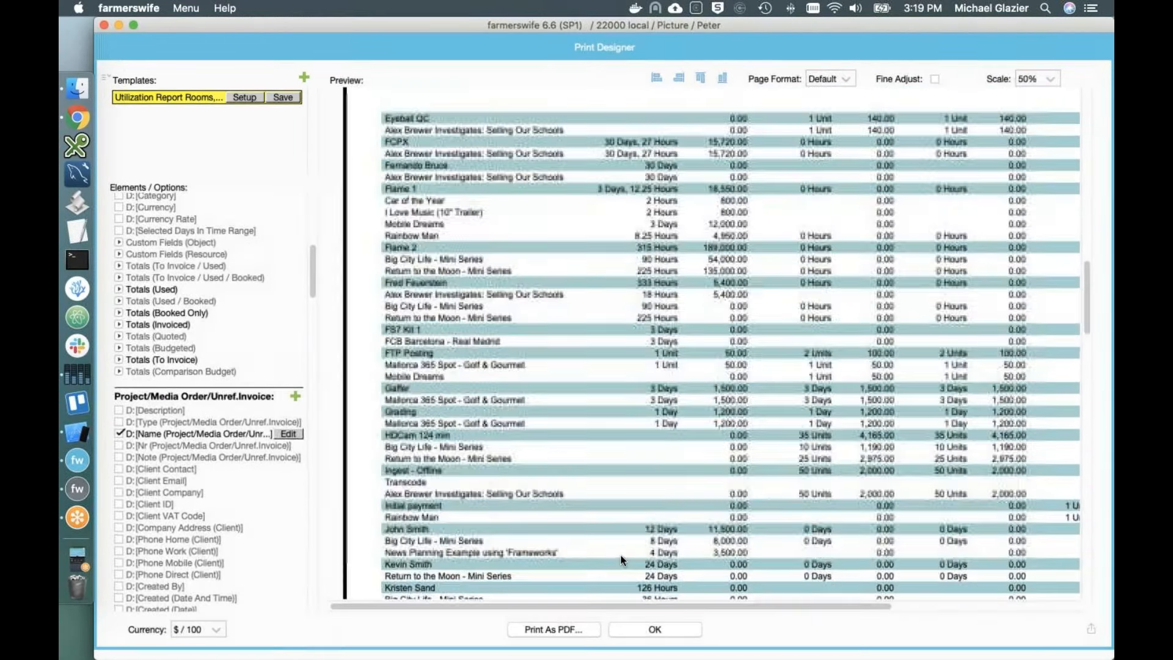
pyautogui.click(673, 628)
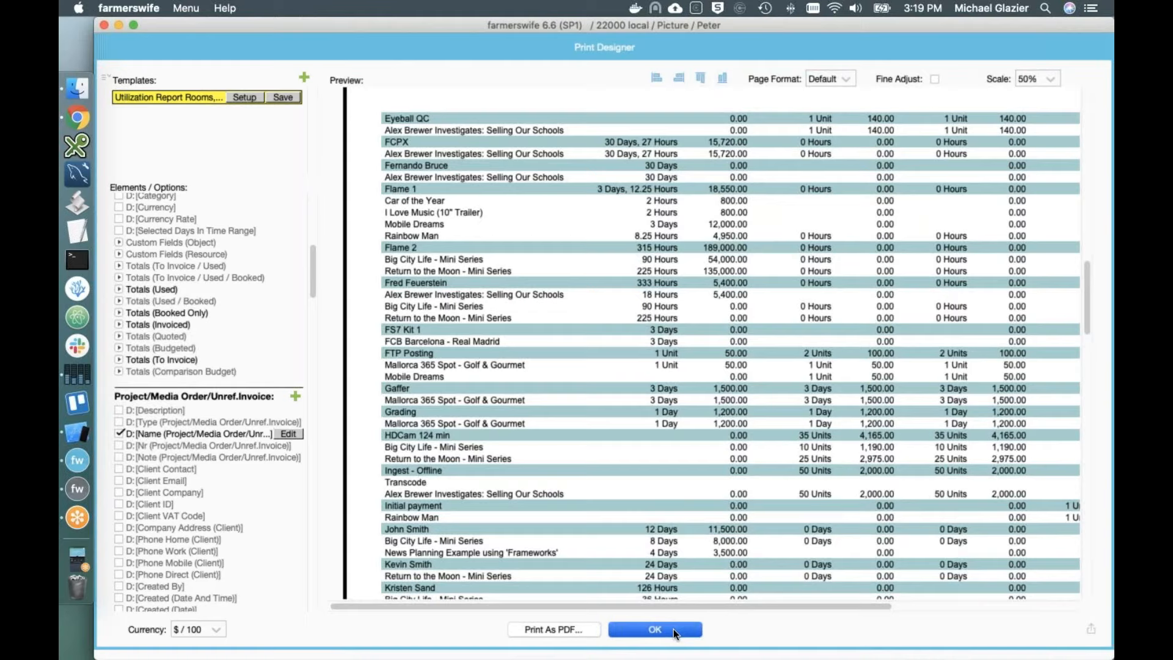
pyautogui.click(674, 629)
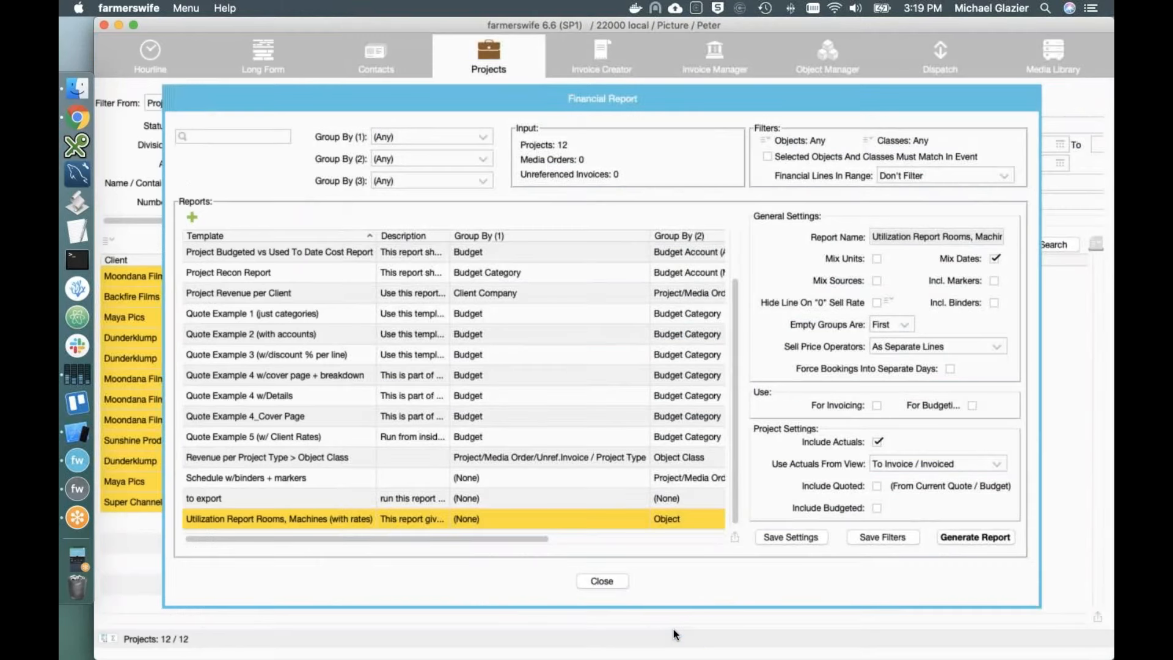
# Step: Close the Financial Report and move from the Hourline to the Long Form project timeline
pyautogui.click(610, 580)
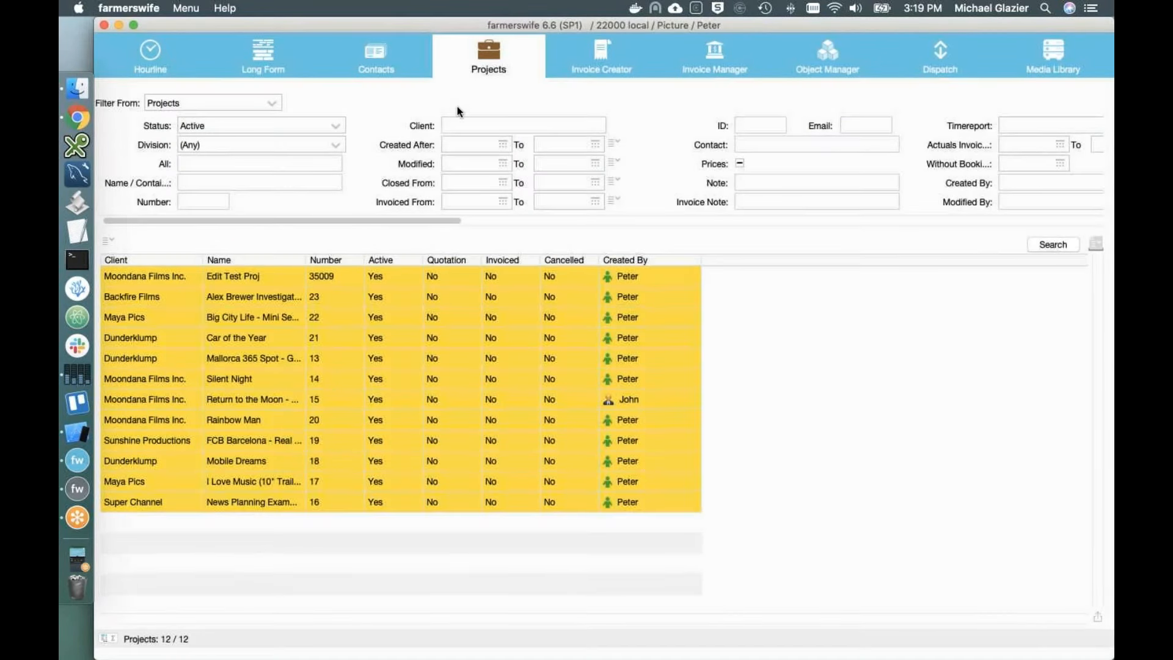
pyautogui.click(135, 66)
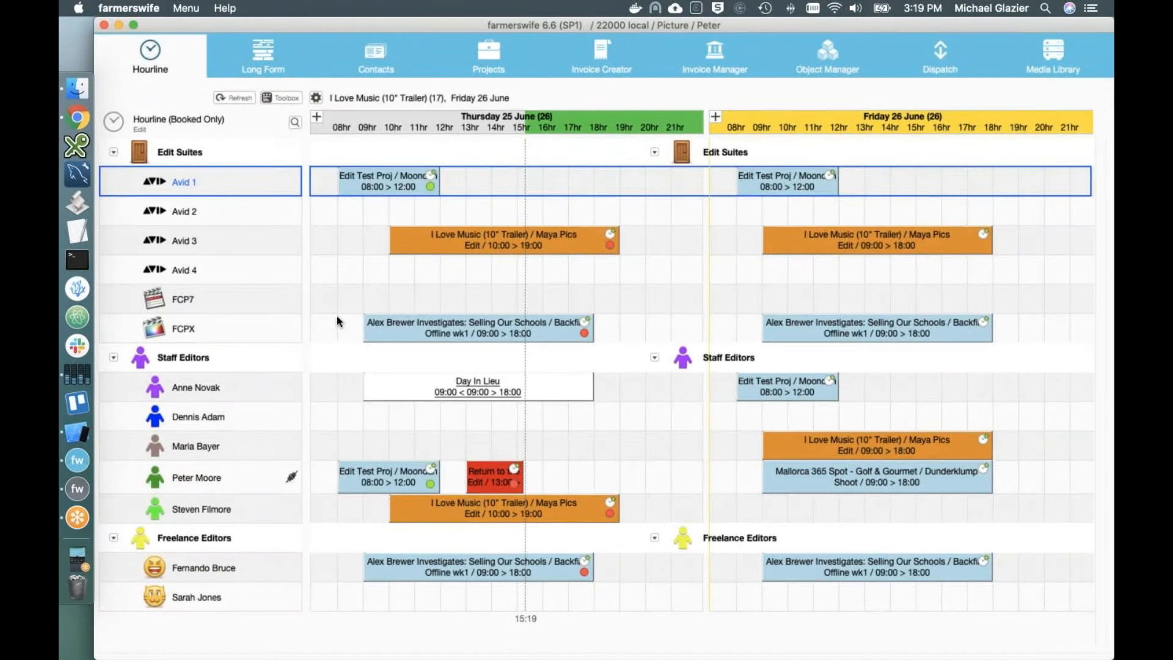
pyautogui.click(269, 66)
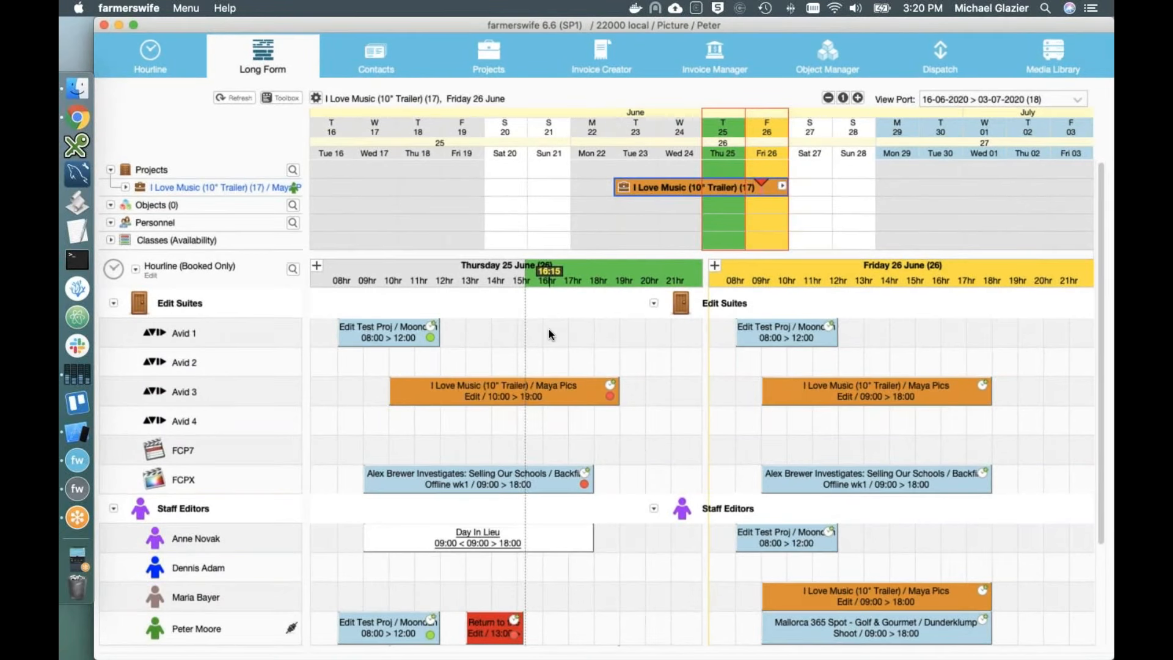
# Step: Show VFX resources in the hourline and jump the schedule back to today, 25 June
pyautogui.click(113, 269)
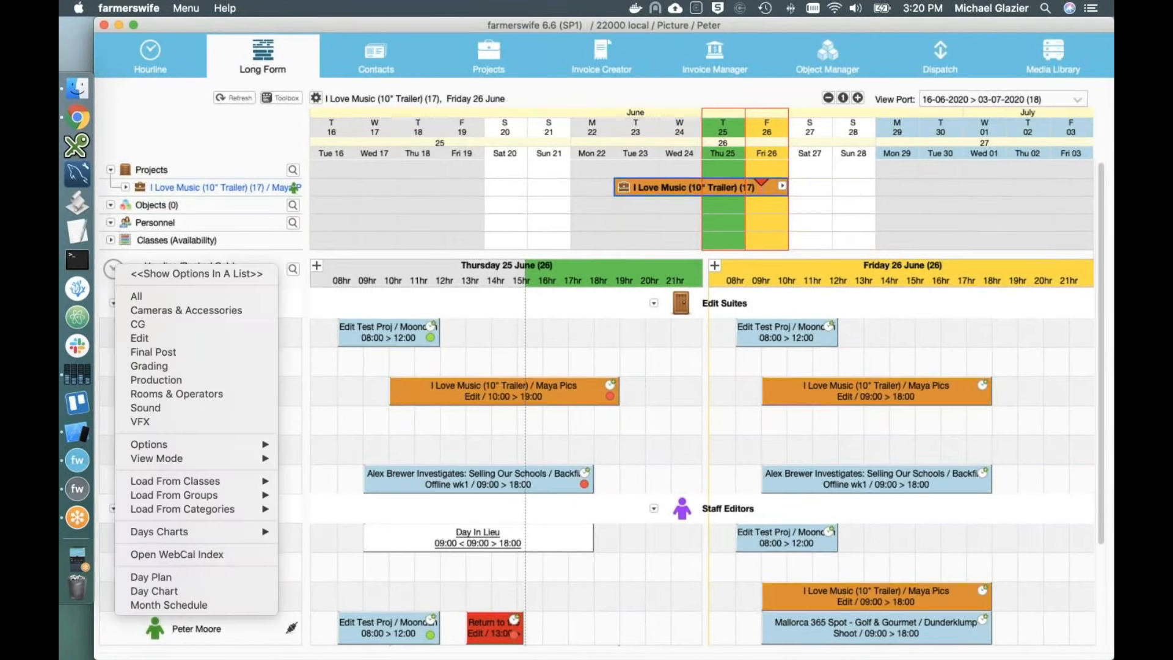
pyautogui.click(173, 426)
pyautogui.click(114, 272)
pyautogui.click(376, 467)
pyautogui.press('Right')
pyautogui.press('Right')
pyautogui.press('space')
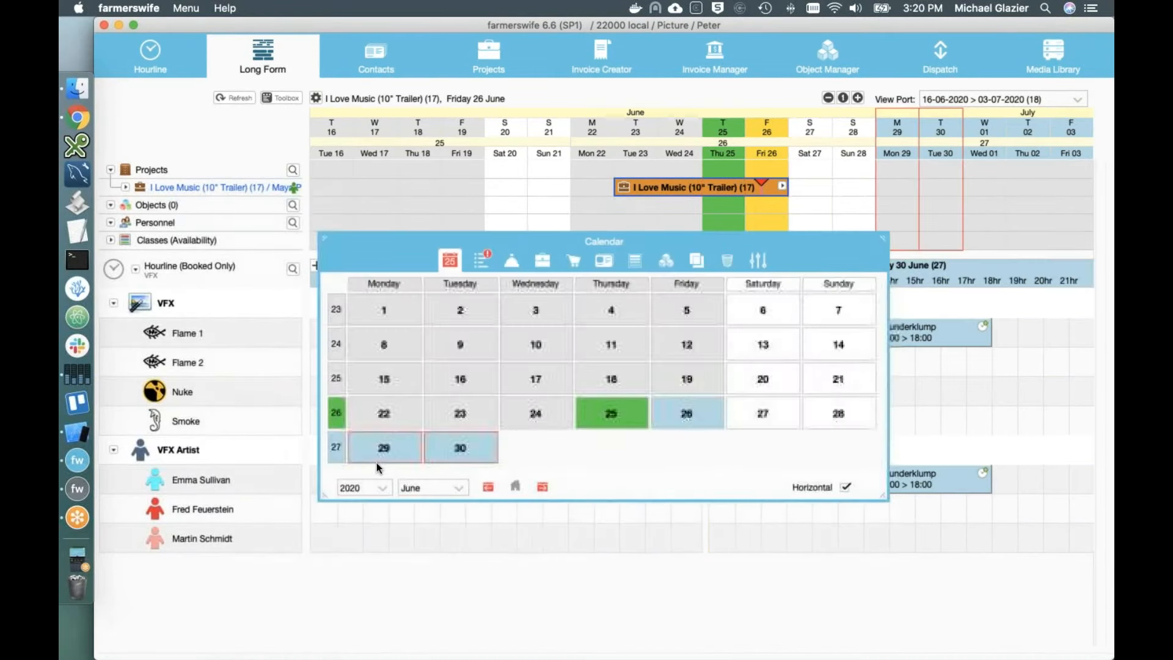
pyautogui.click(515, 487)
pyautogui.press('space')
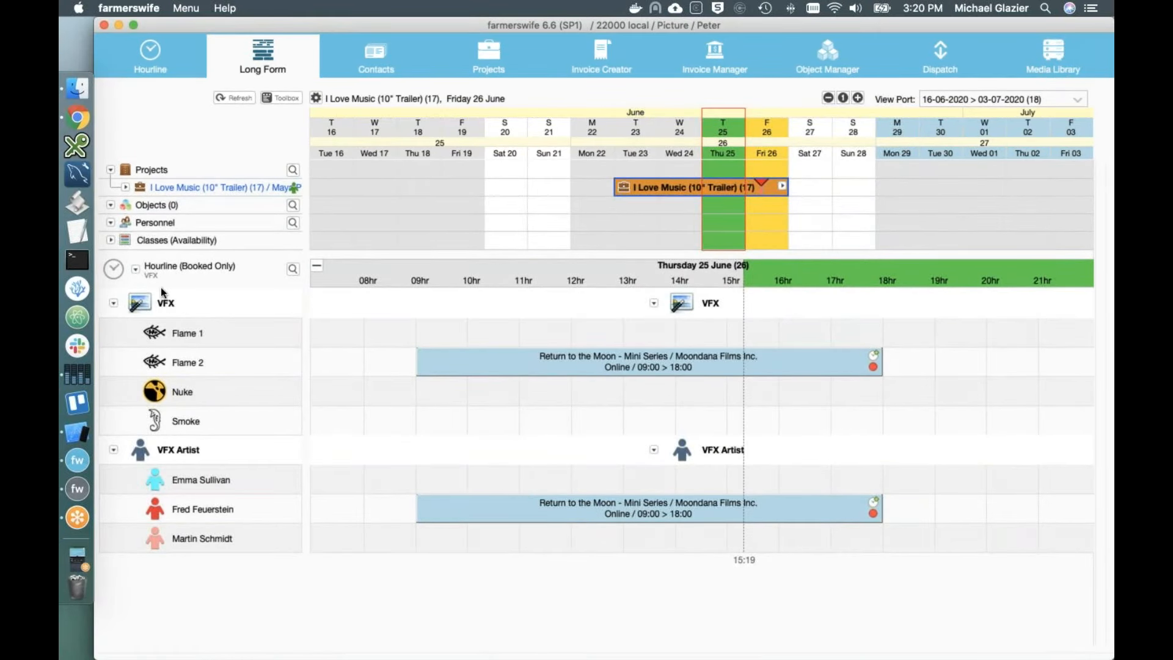
# Step: Switch the hourline to Edit resources and expand I Love Music's seven tasks
pyautogui.click(135, 268)
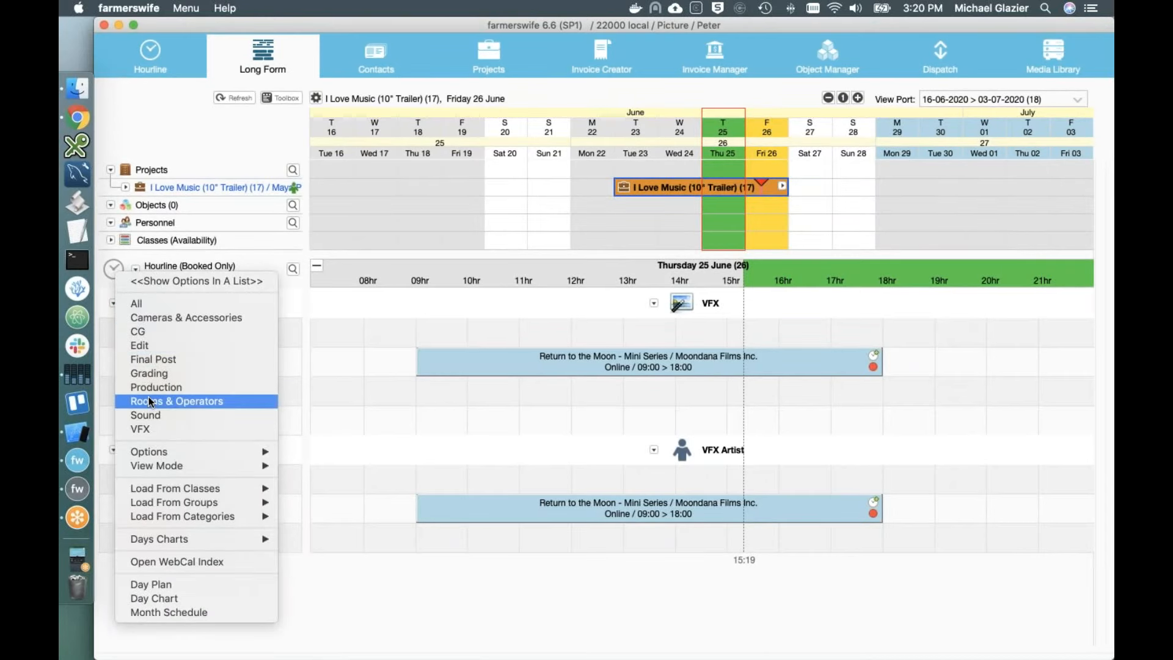
pyautogui.click(140, 345)
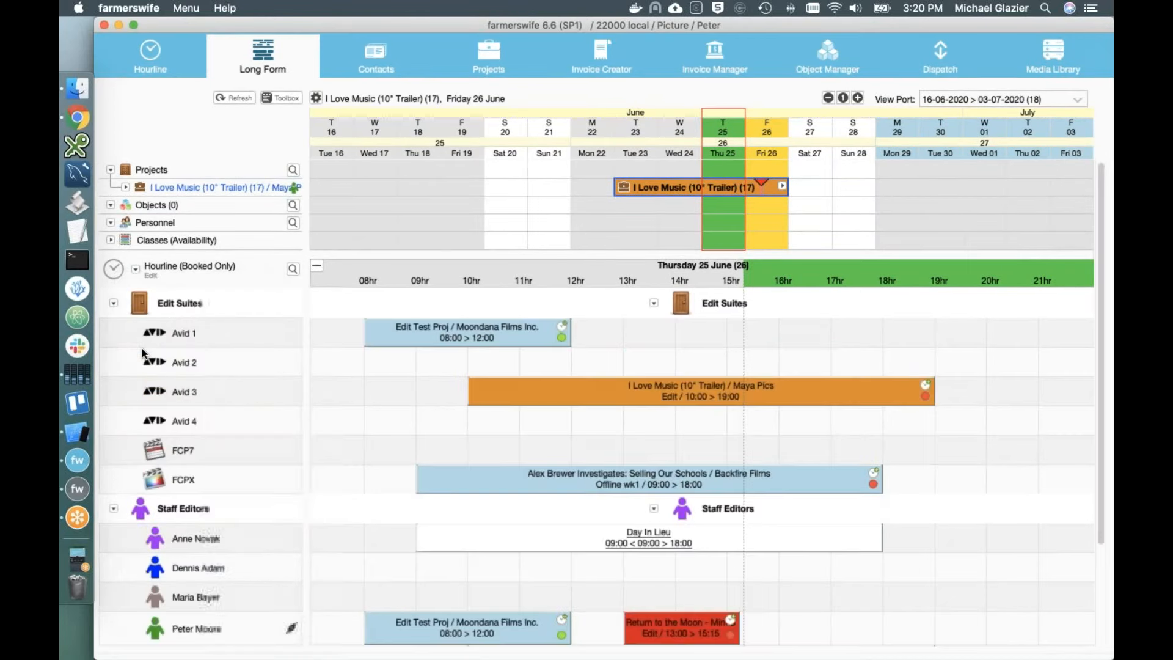
pyautogui.click(125, 187)
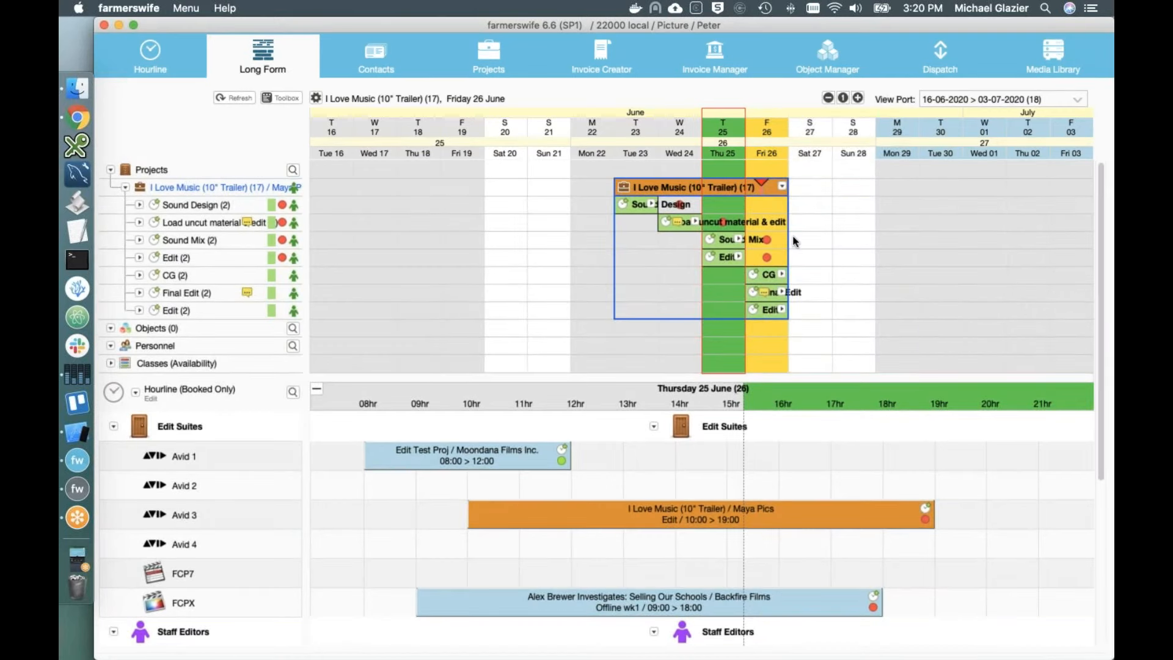
# Step: Show the resources on Sound Design, Load uncut material, Sound Mix, Edit and CG, then collapse I Love Music
pyautogui.click(652, 205)
pyautogui.click(695, 258)
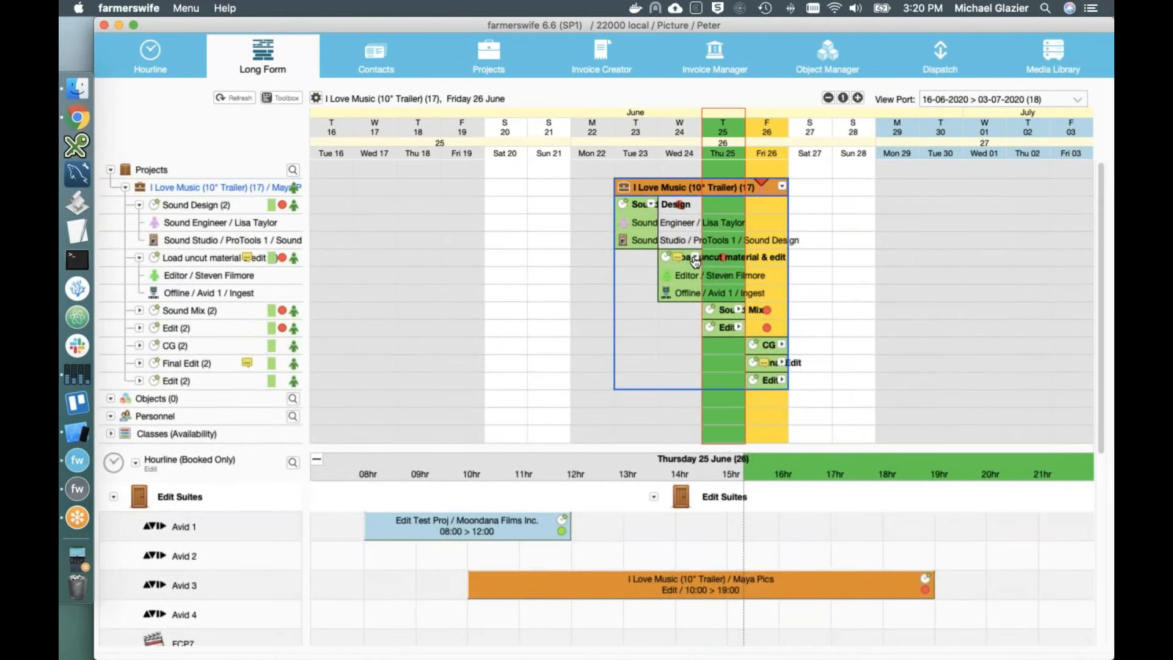
pyautogui.click(739, 310)
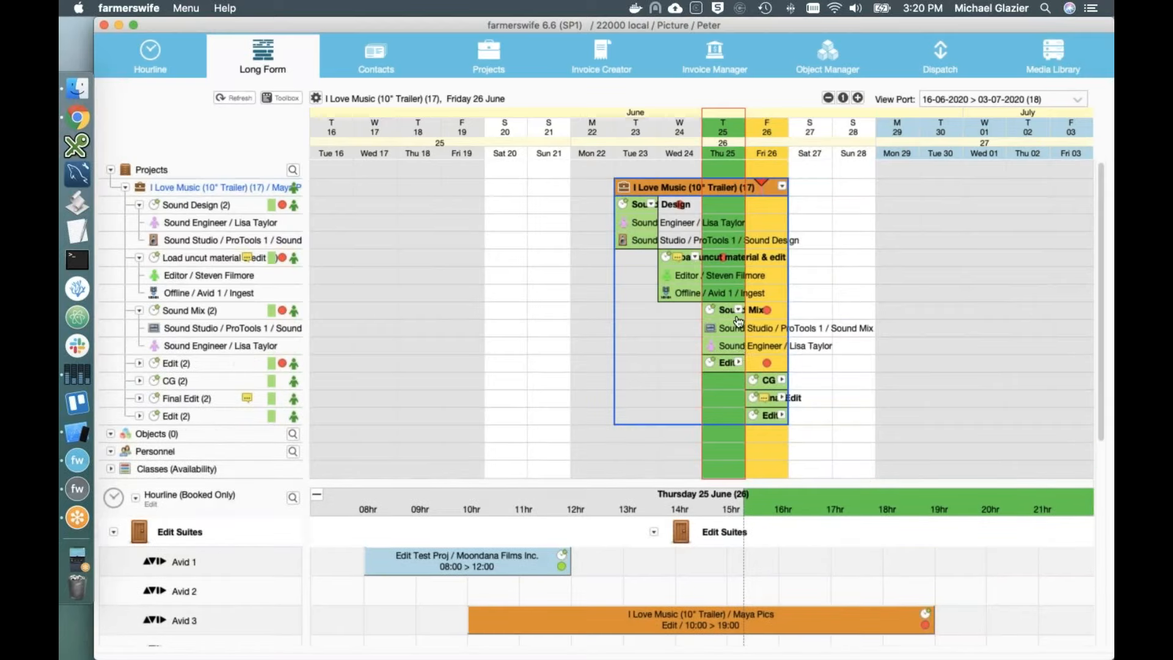
pyautogui.click(739, 363)
pyautogui.click(782, 416)
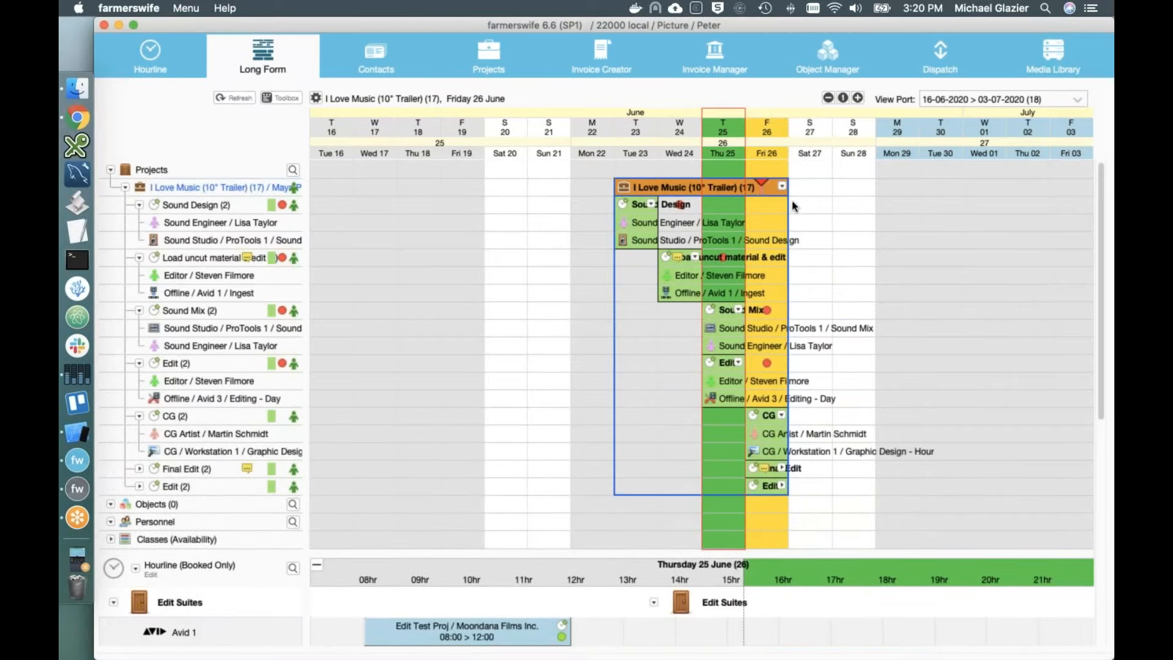
pyautogui.click(782, 186)
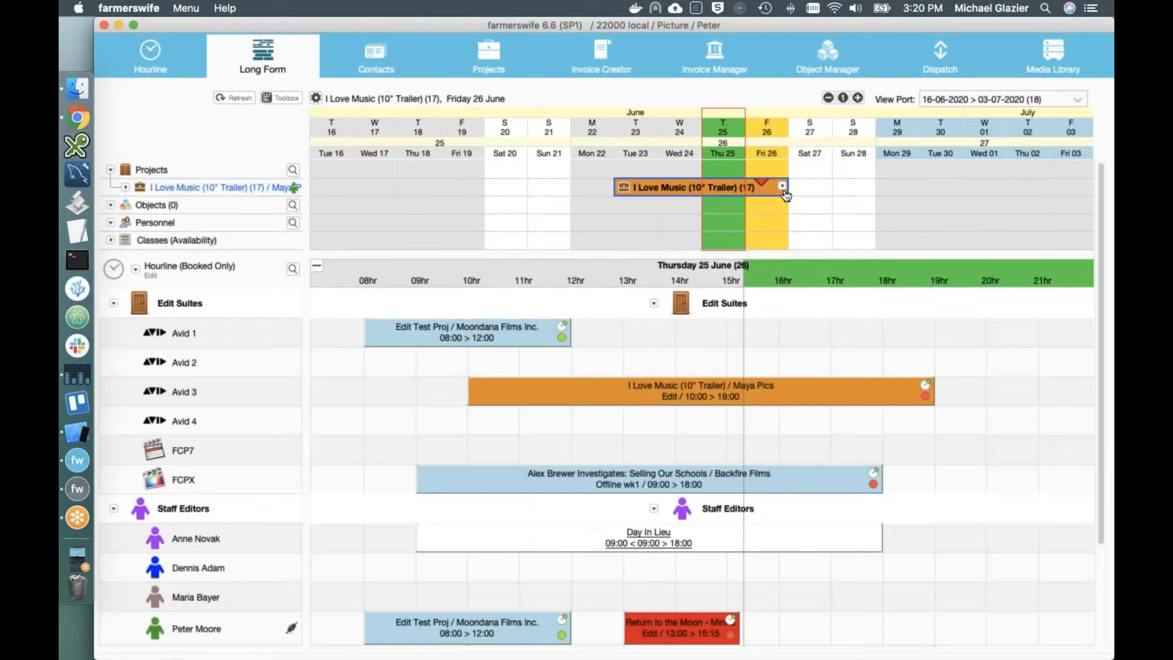
# Step: Add FCB Barcelona - Real Madrid and Edit Test Proj (35009) to the Long Form
pyautogui.rightClick(134, 175)
pyautogui.moveTo(192, 242)
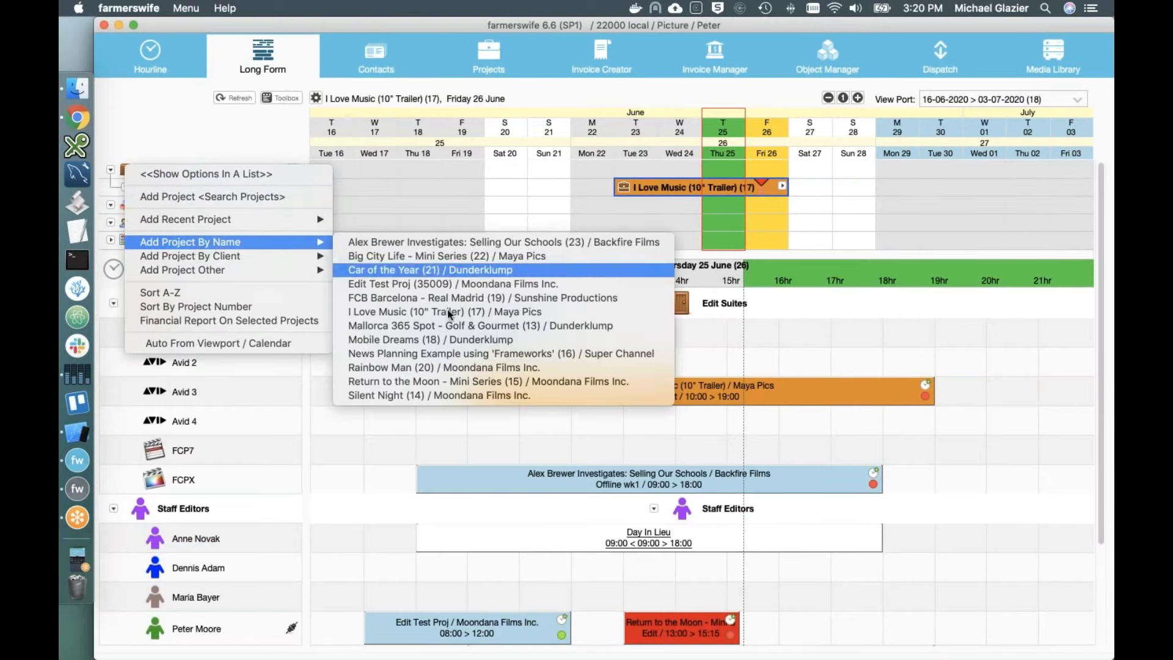
pyautogui.click(455, 297)
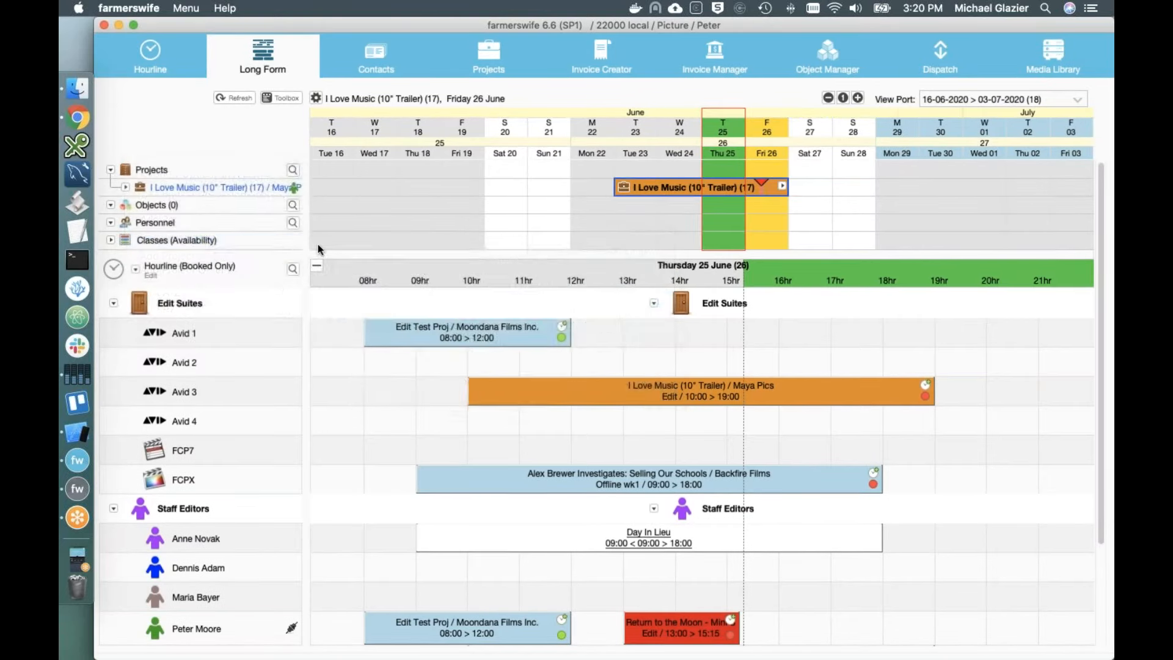
pyautogui.rightClick(134, 169)
pyautogui.moveTo(210, 220)
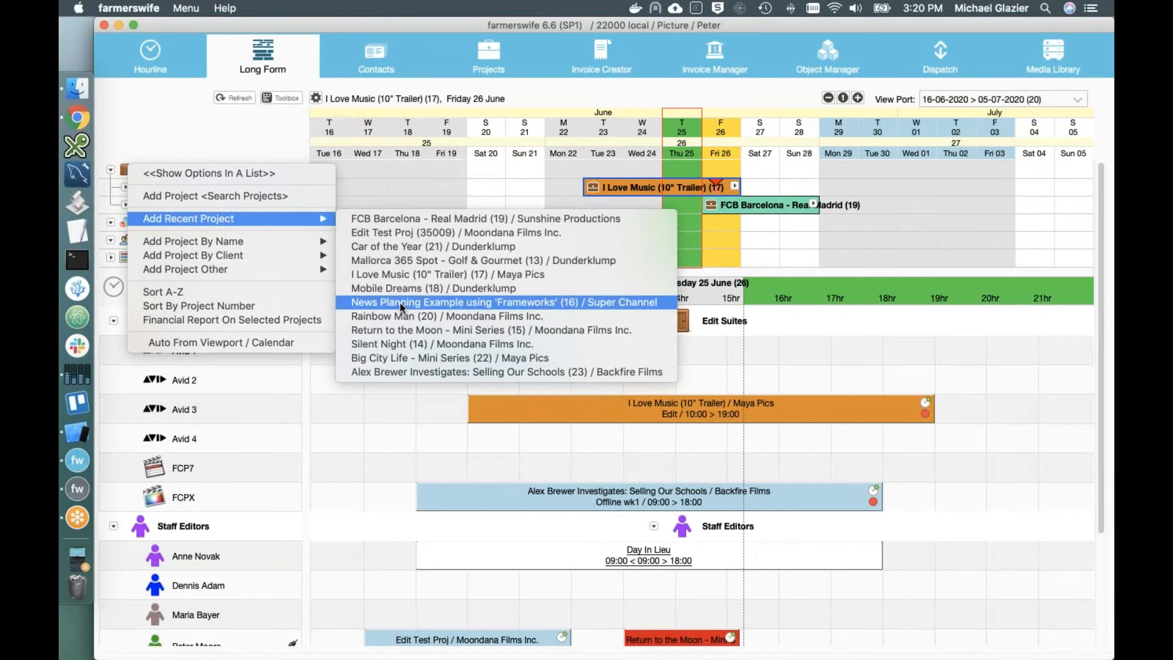
pyautogui.click(411, 235)
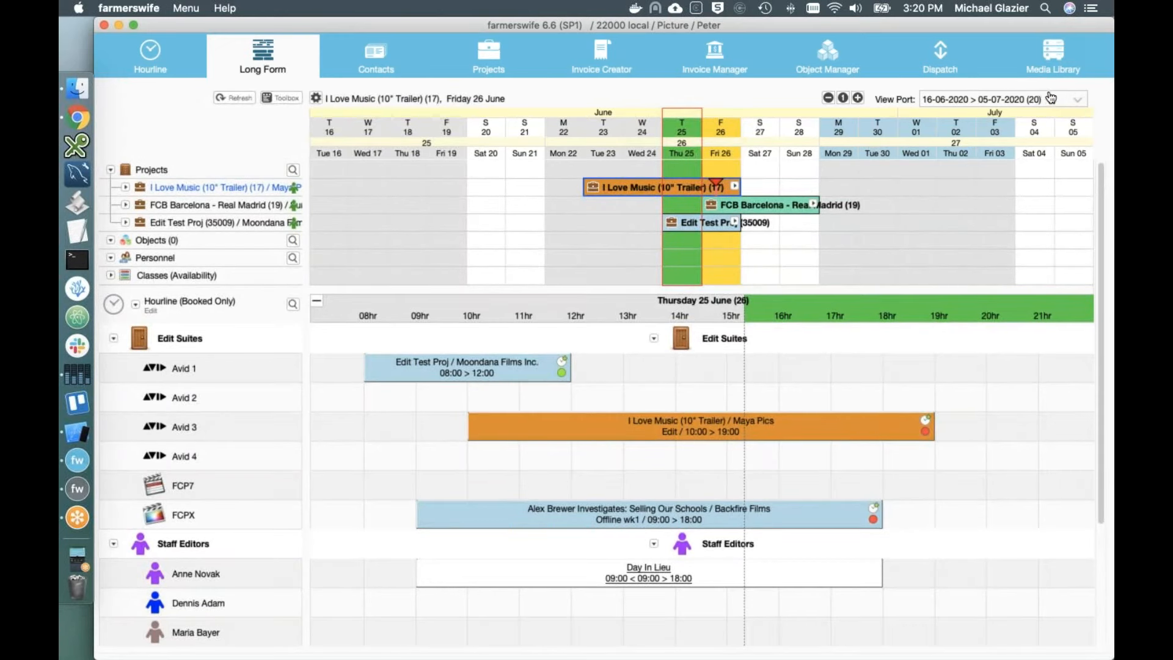
pyautogui.click(1002, 101)
# Step: Set the View Port to Auto around 25 June and make Monday 22 June current
pyautogui.click(995, 114)
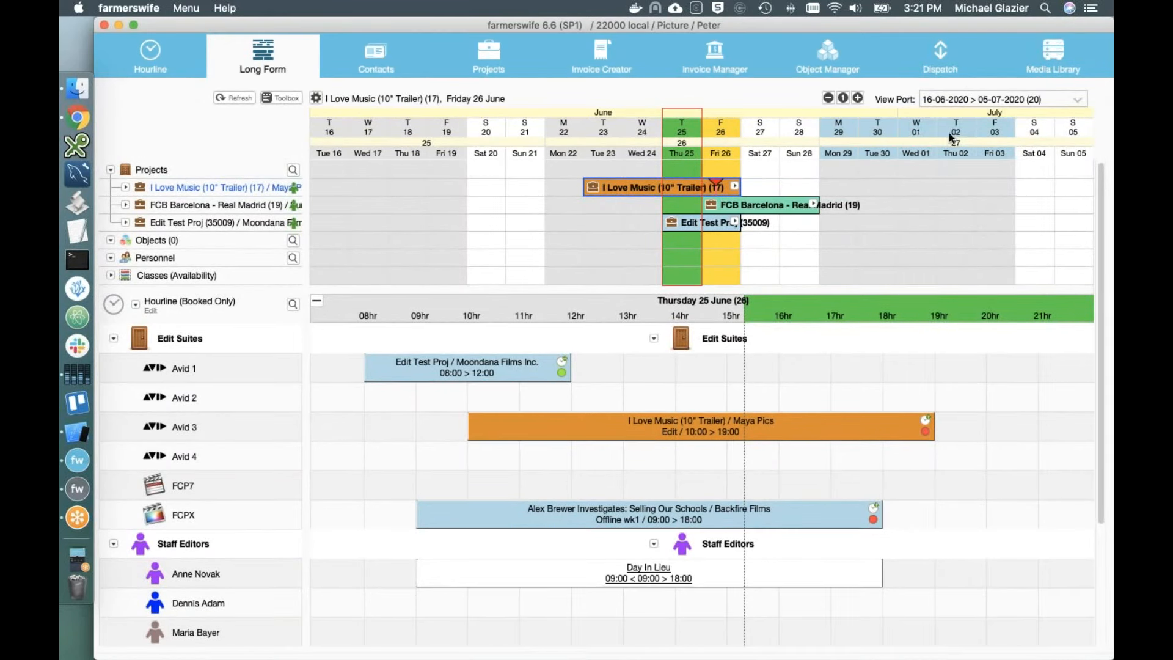
pyautogui.click(1002, 100)
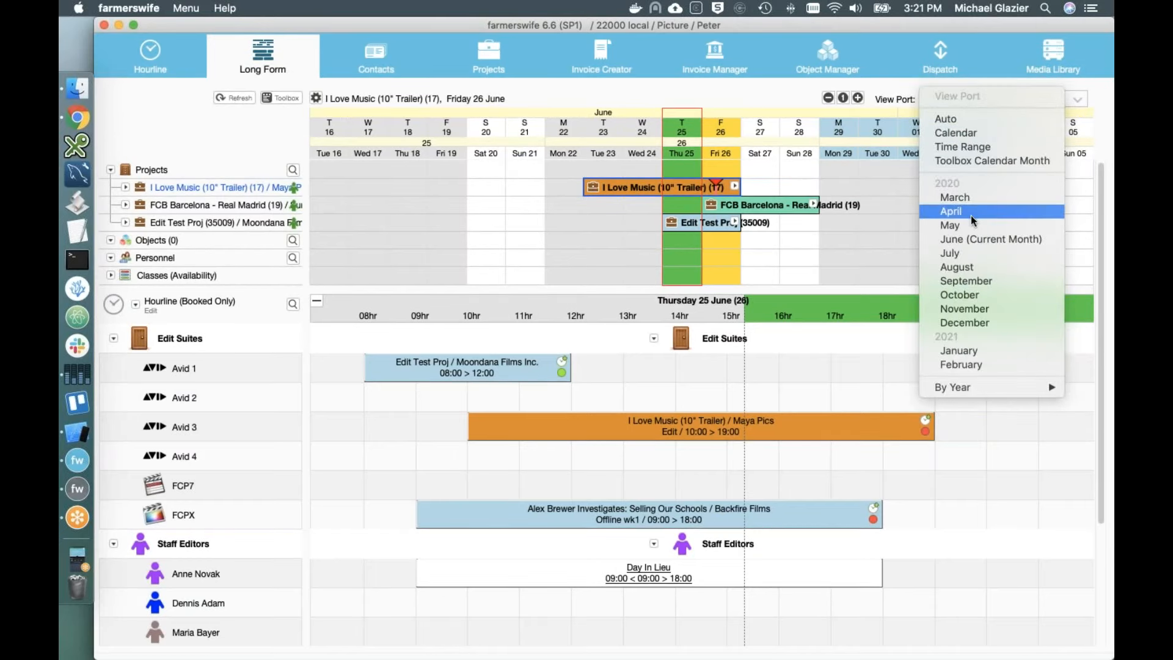
pyautogui.click(966, 235)
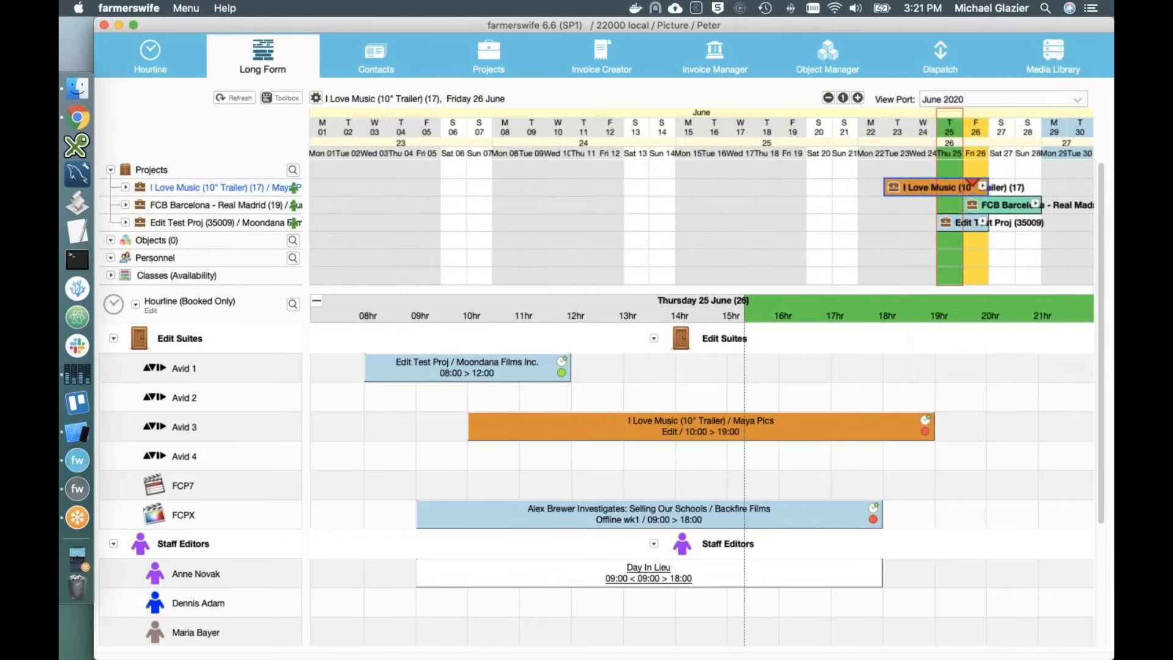
pyautogui.click(1024, 101)
pyautogui.click(995, 134)
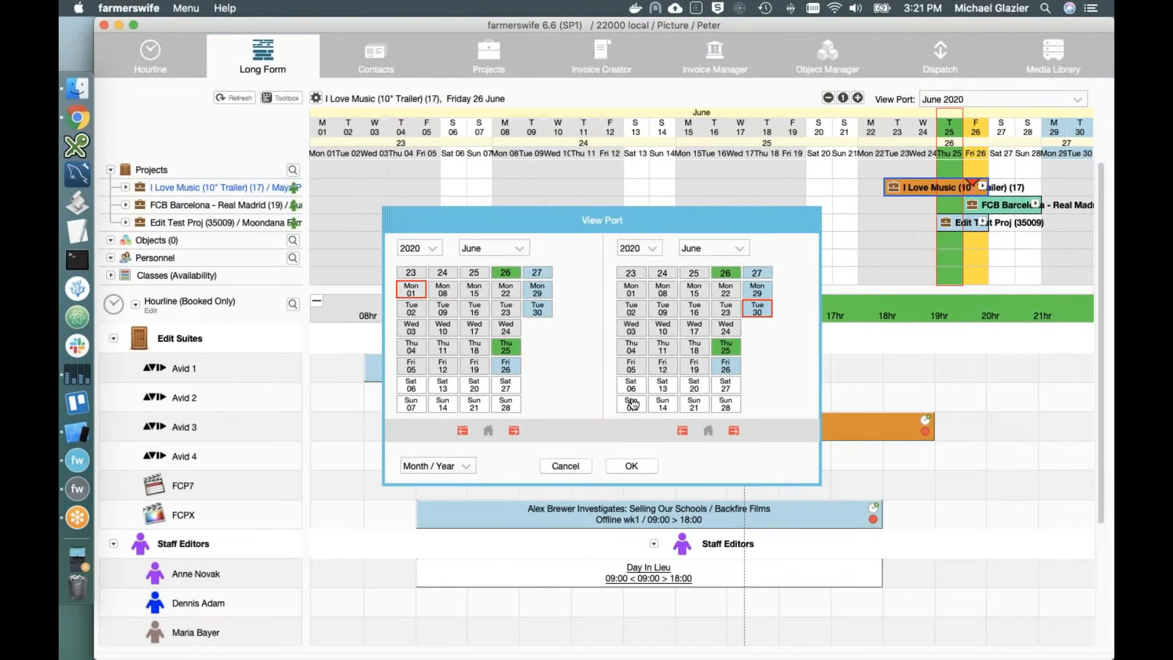
pyautogui.click(586, 466)
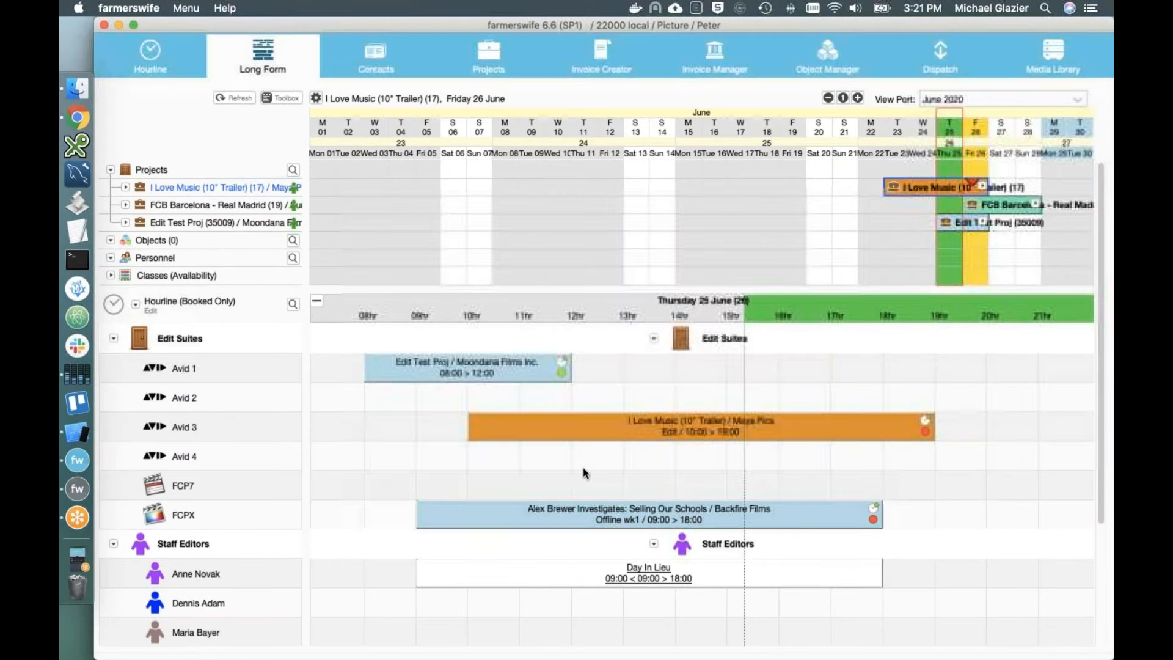
pyautogui.click(1069, 101)
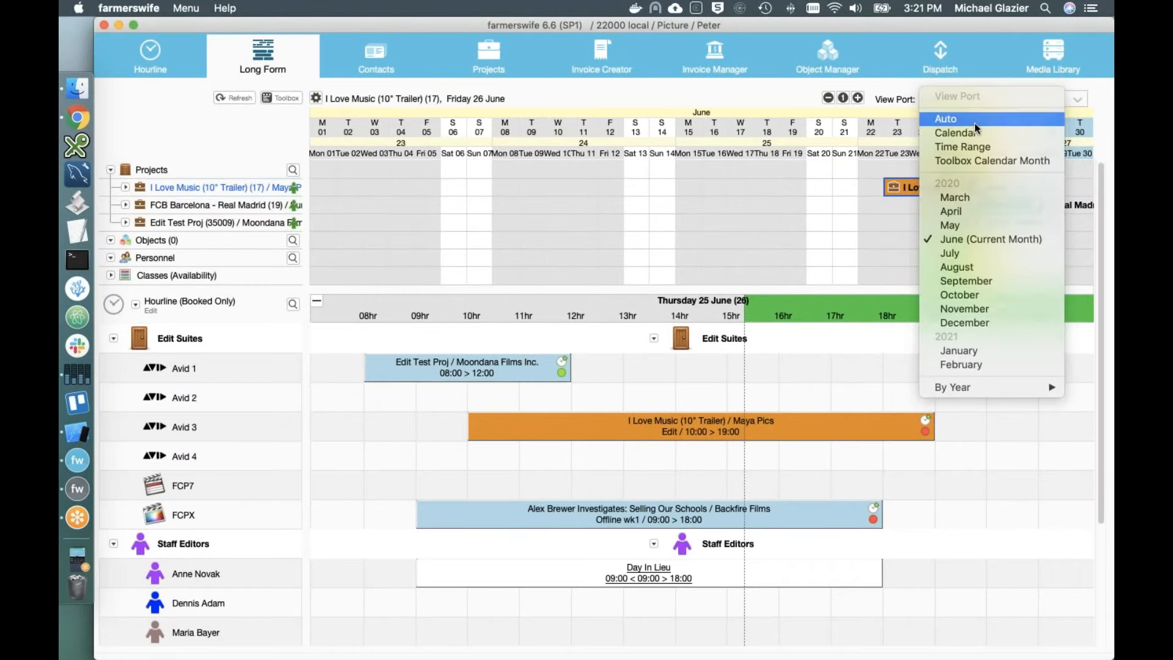
pyautogui.click(974, 121)
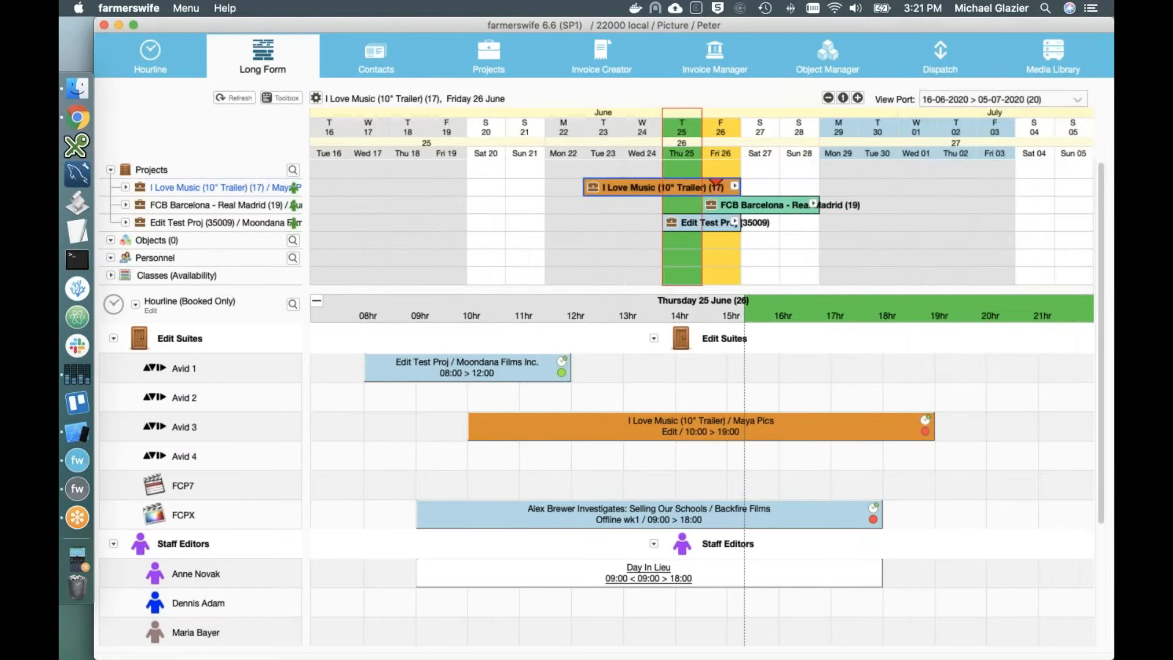
pyautogui.click(559, 135)
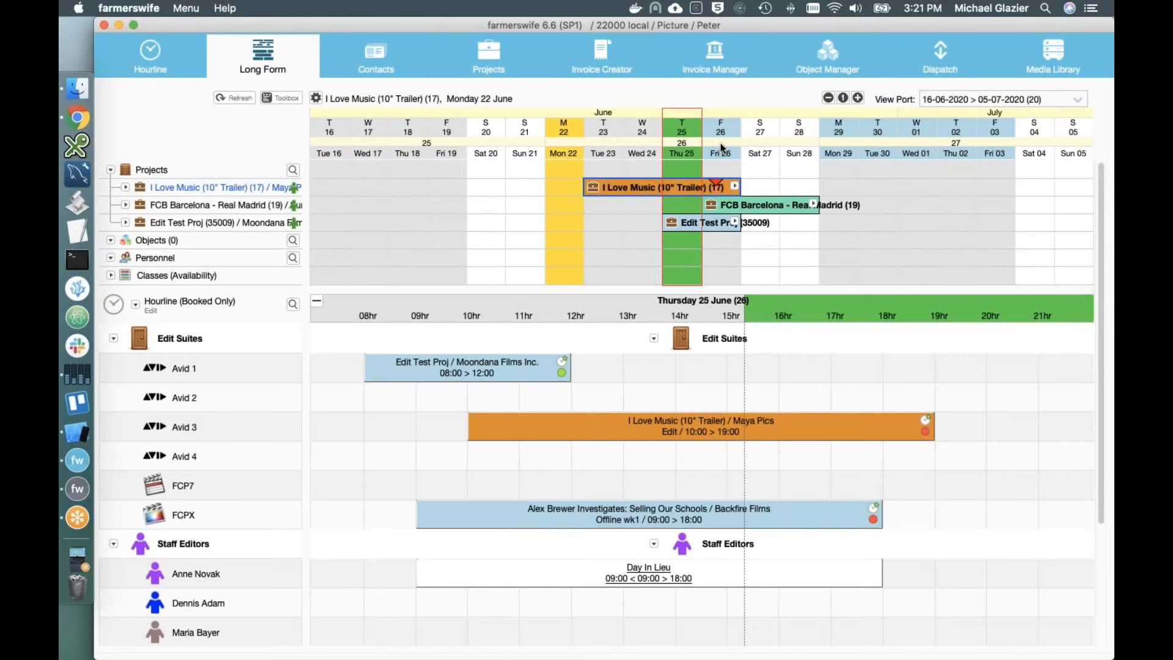
# Step: Expand FCB Barcelona and Edit Test Proj and review the Edit Test Proj booking details
pyautogui.click(813, 204)
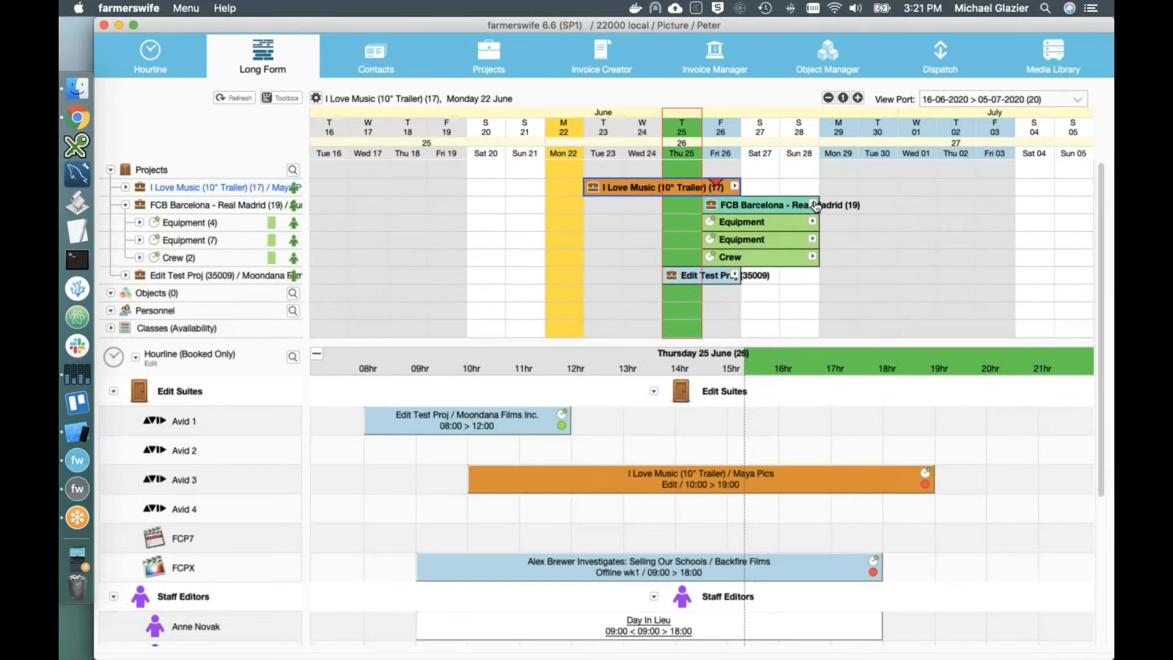
pyautogui.click(734, 275)
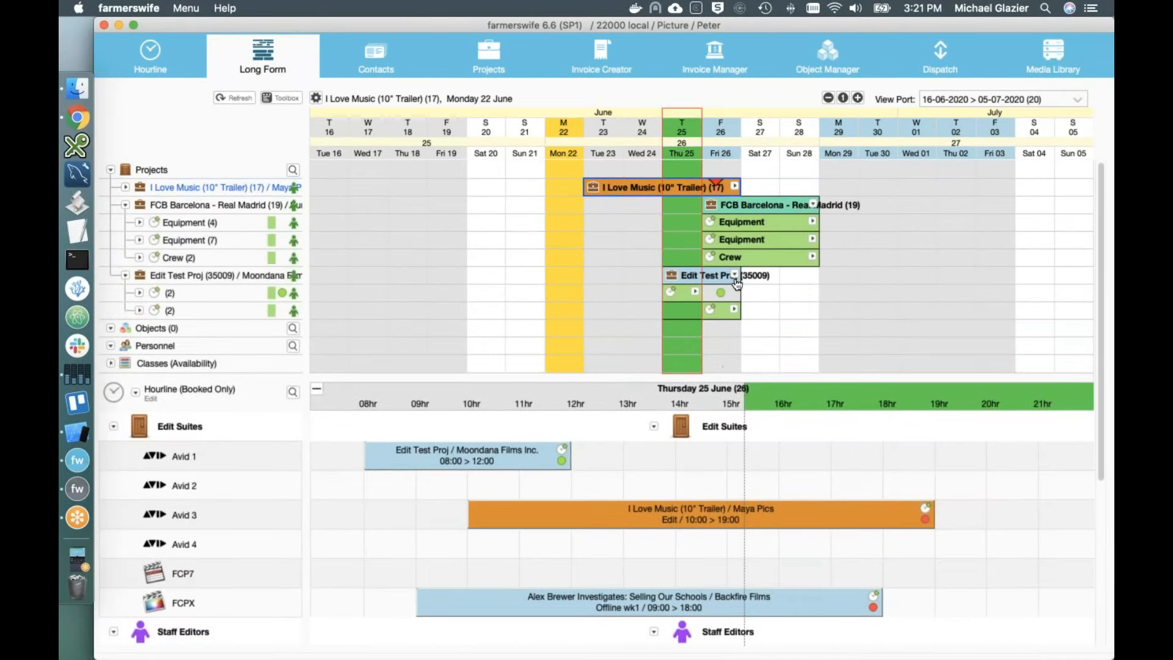
pyautogui.click(694, 296)
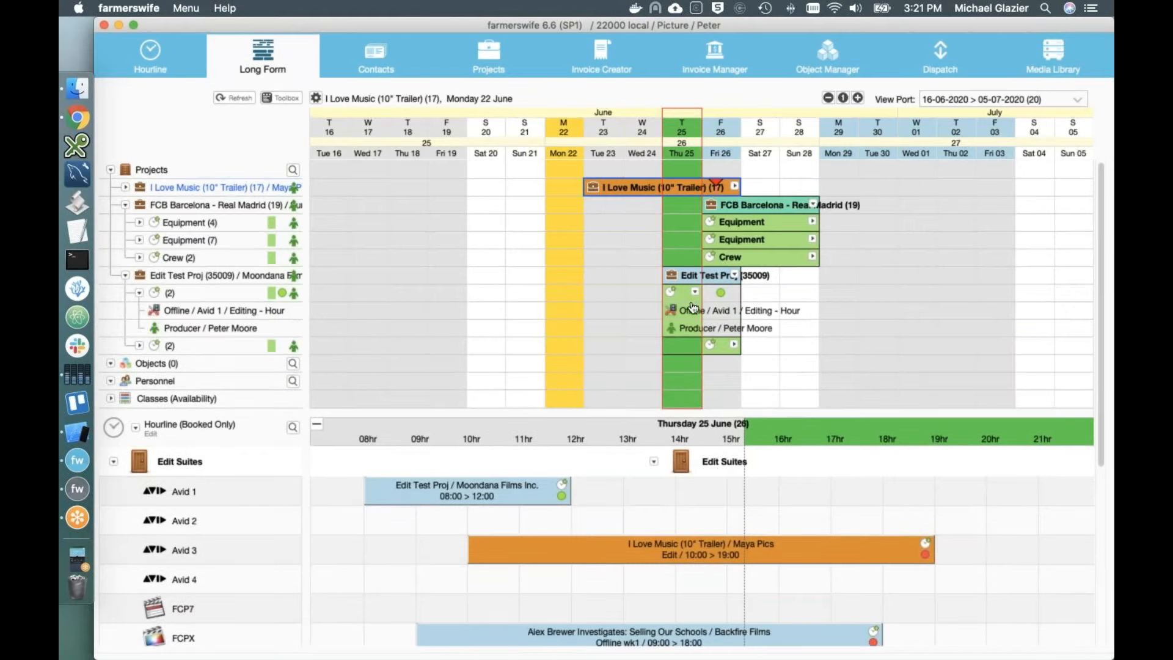
pyautogui.doubleClick(691, 304)
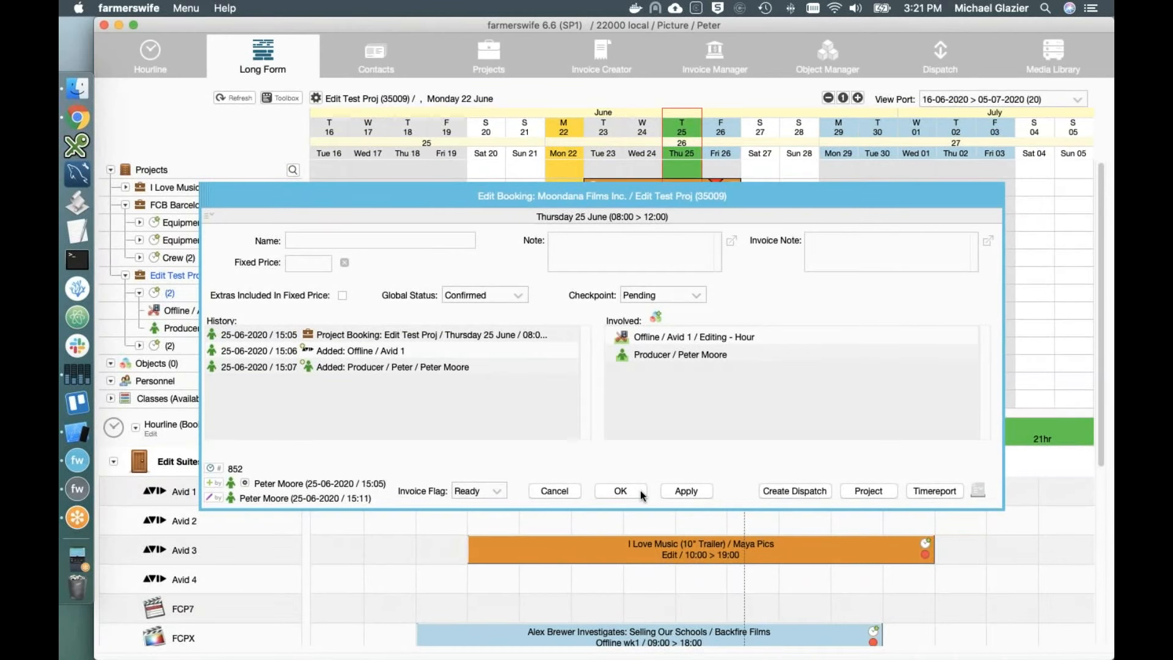
pyautogui.click(620, 491)
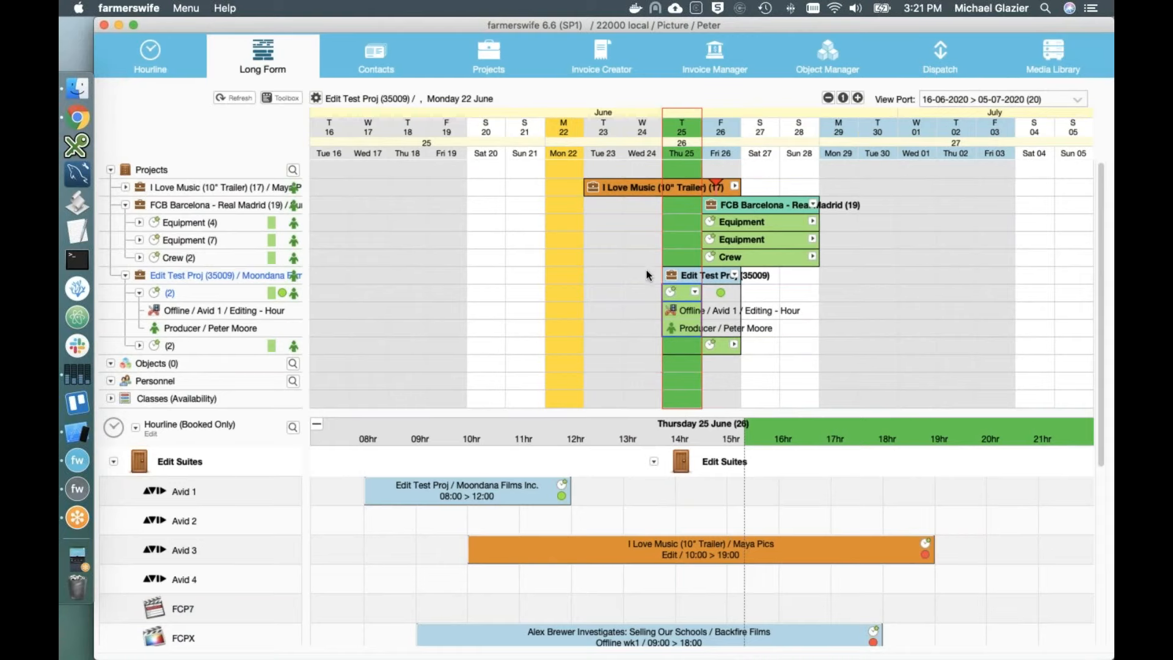
# Step: Make Thursday 25 June the current day and collapse both FCB Barcelona and Edit Test Proj
pyautogui.click(682, 136)
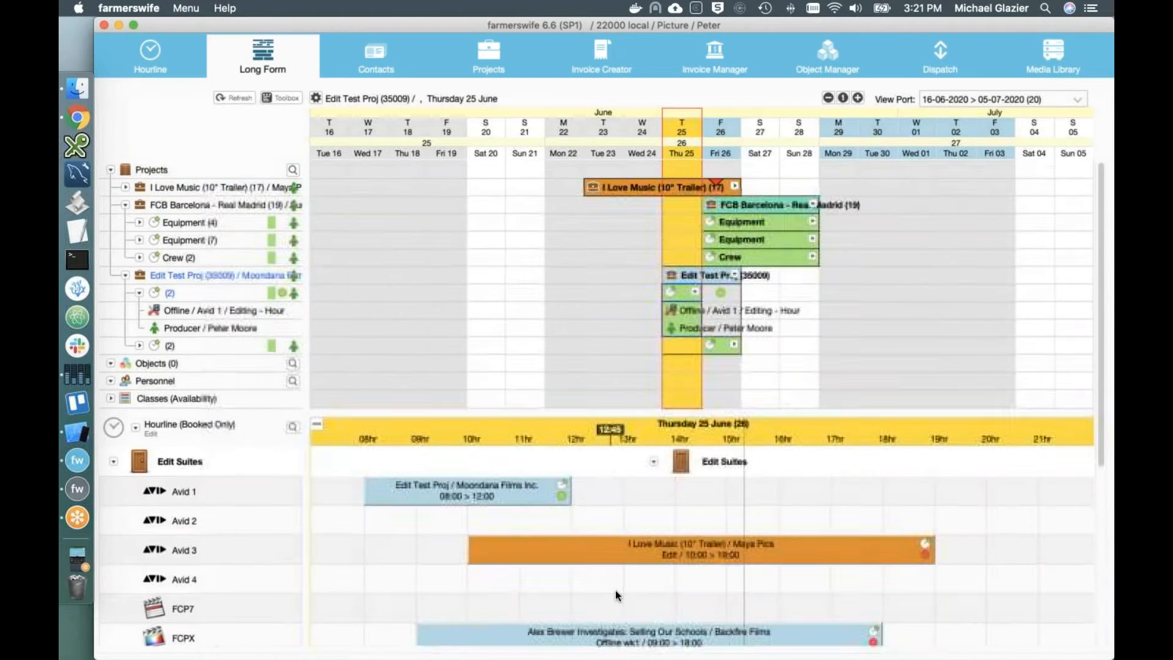
pyautogui.scroll(-3, 614, 590)
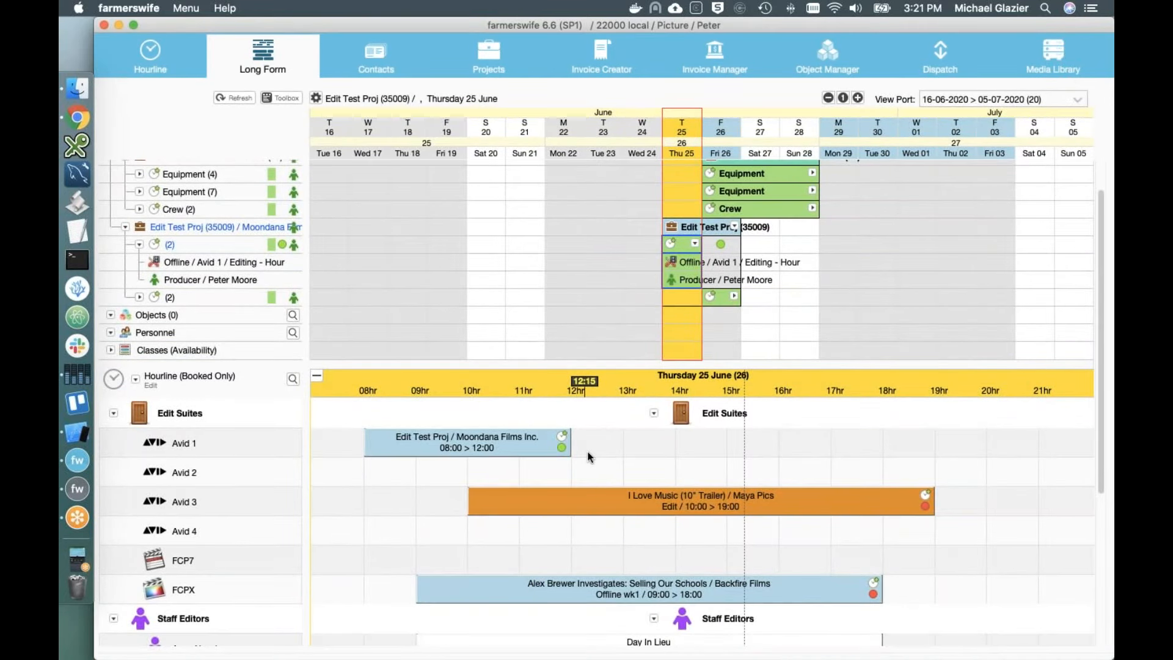
pyautogui.scroll(3, 595, 322)
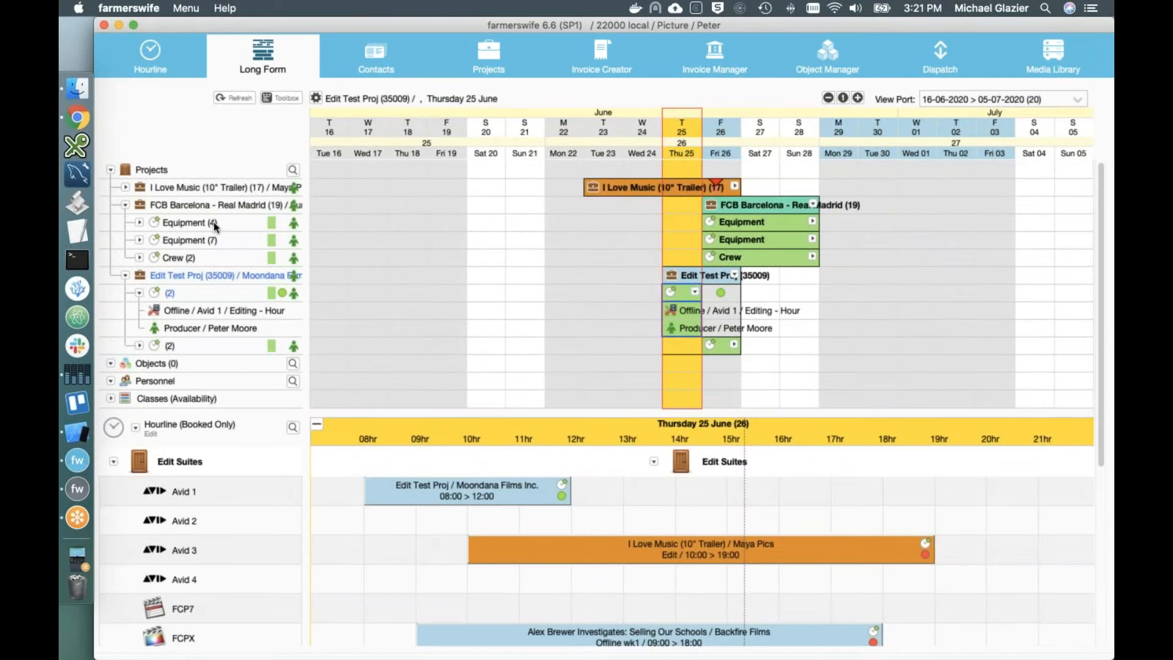
pyautogui.click(126, 205)
pyautogui.click(125, 222)
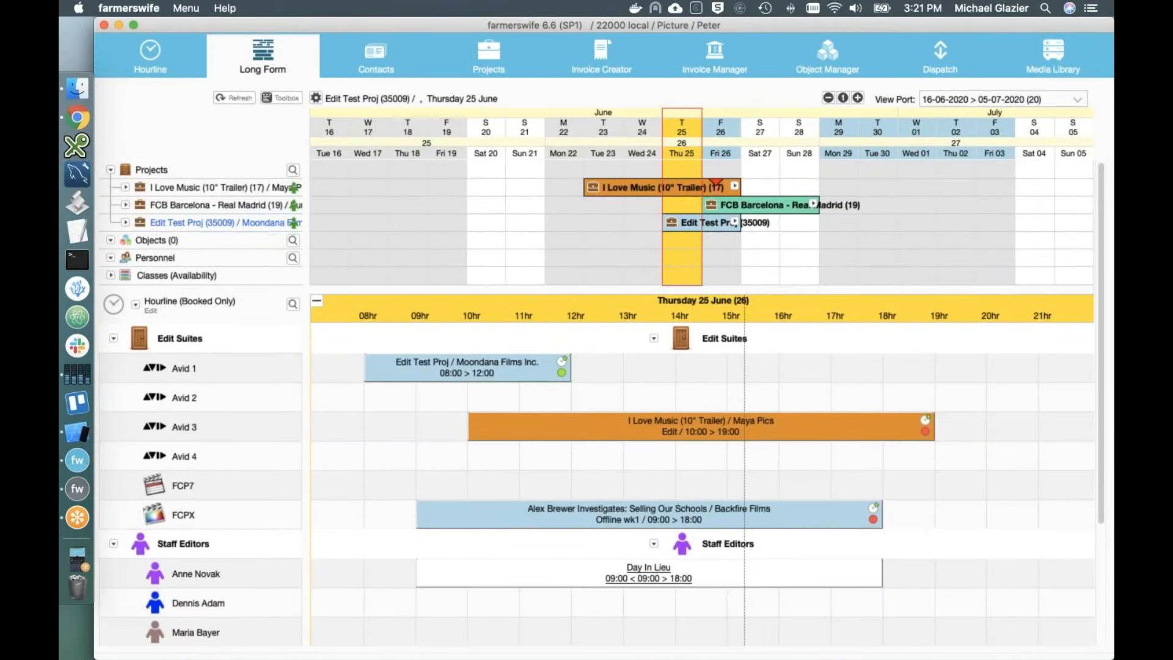
# Step: Add Return to the Moon - Mini Series by name and expand it to Episodes 1–5 plus Edit
pyautogui.rightClick(129, 172)
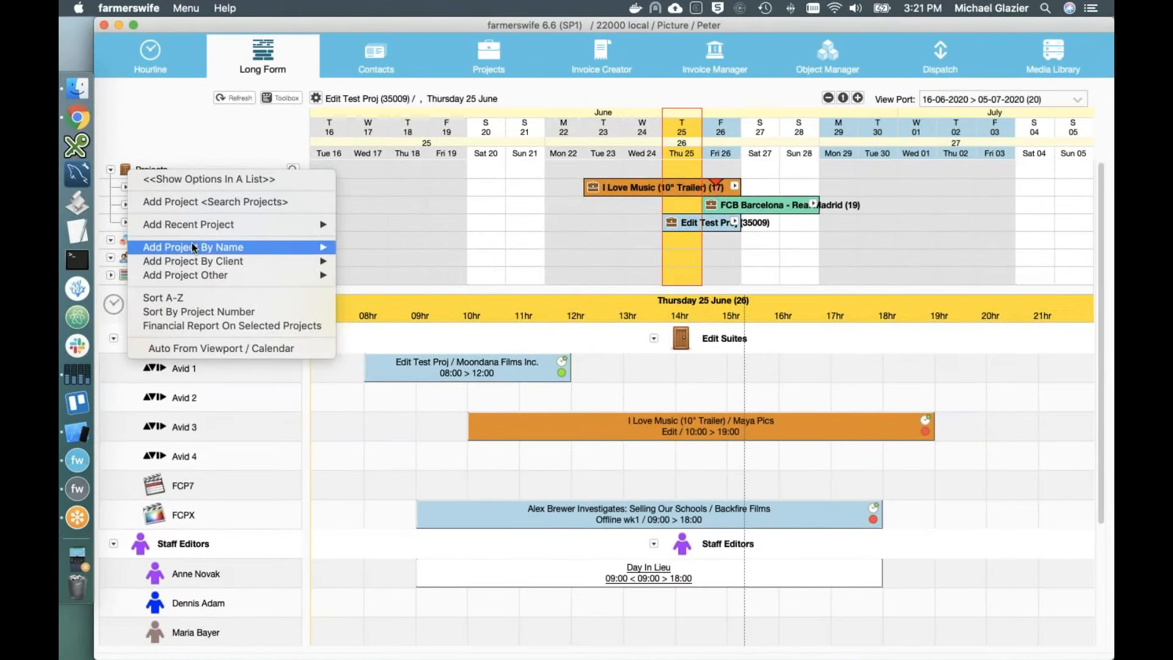
pyautogui.moveTo(193, 246)
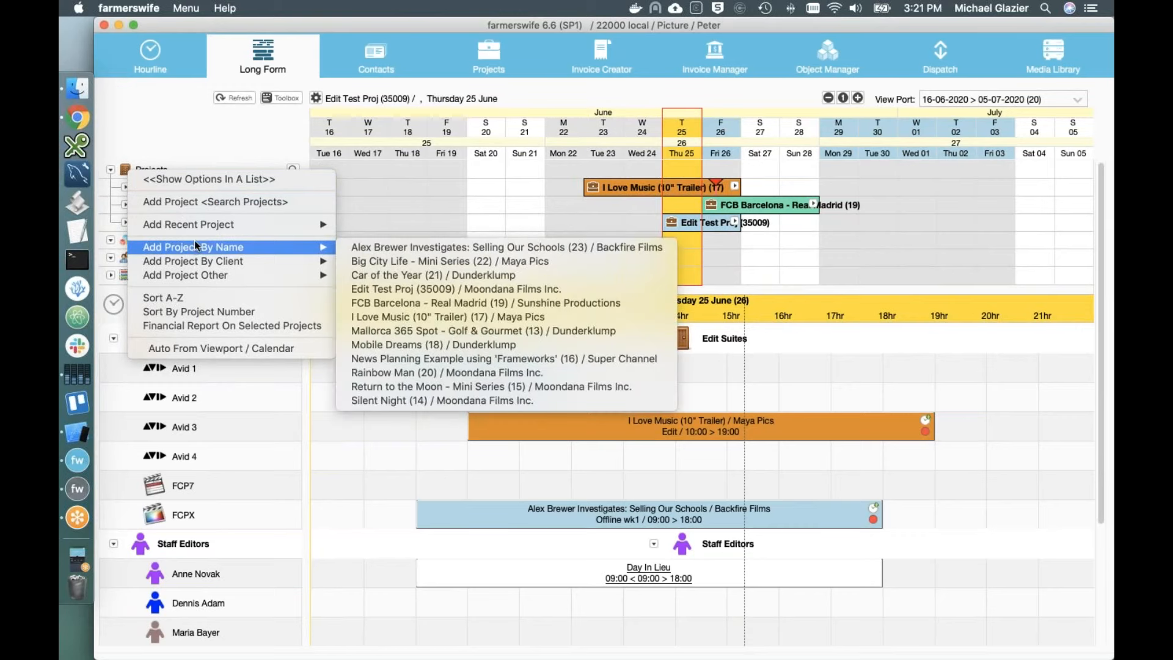
pyautogui.moveTo(279, 245)
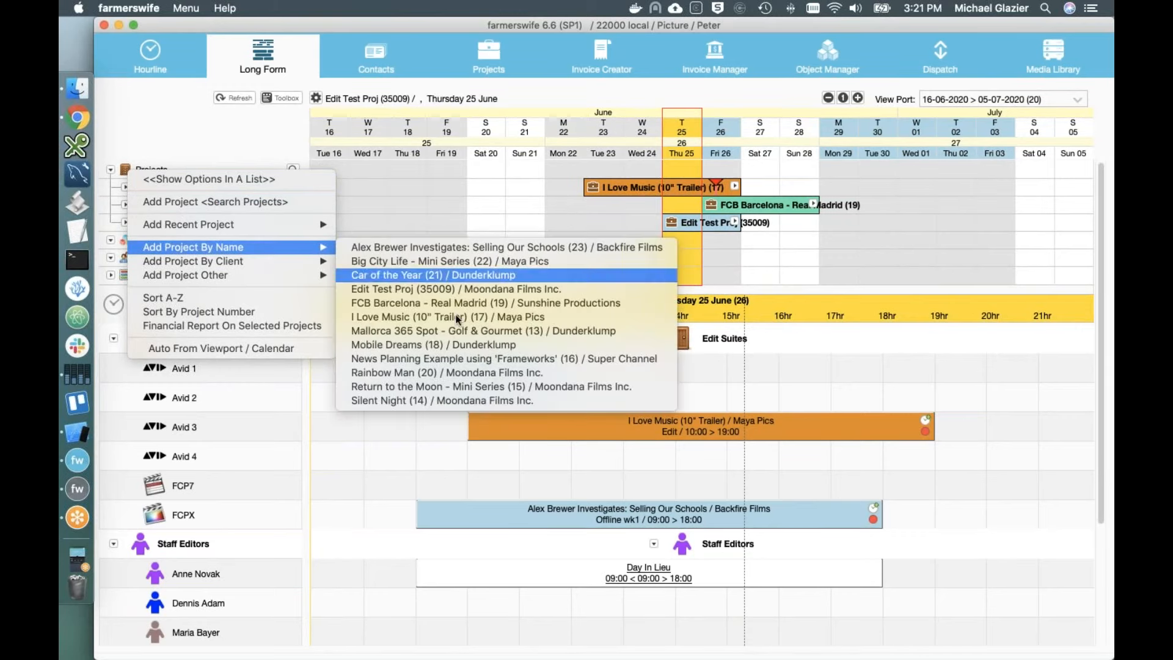
pyautogui.click(453, 382)
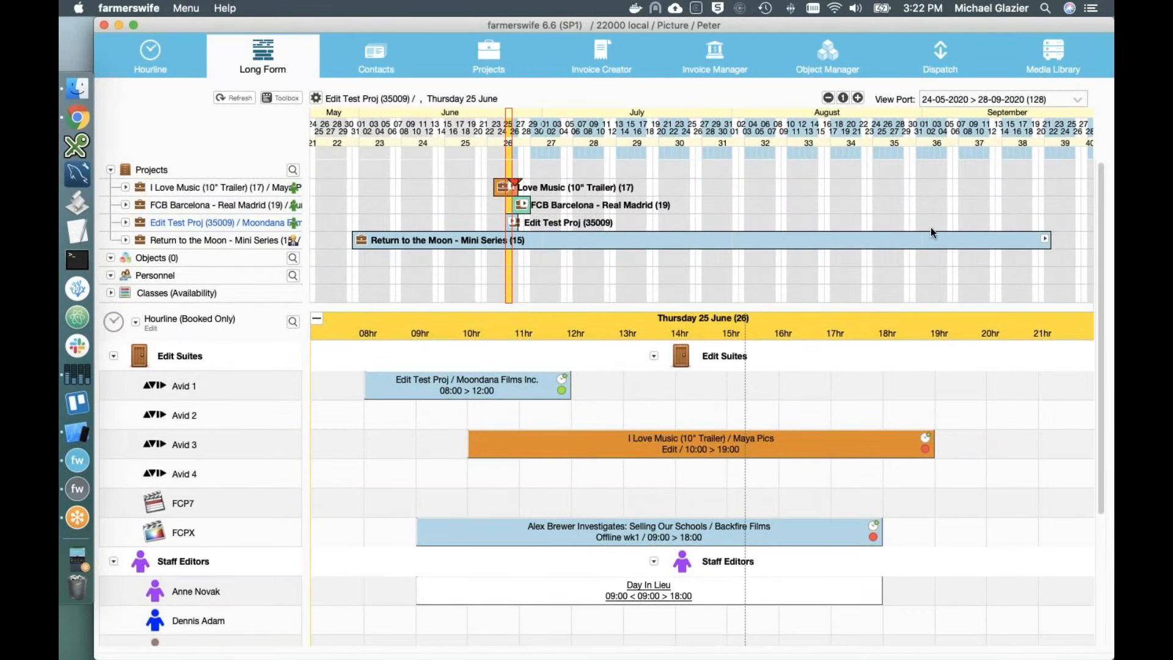
pyautogui.click(1045, 240)
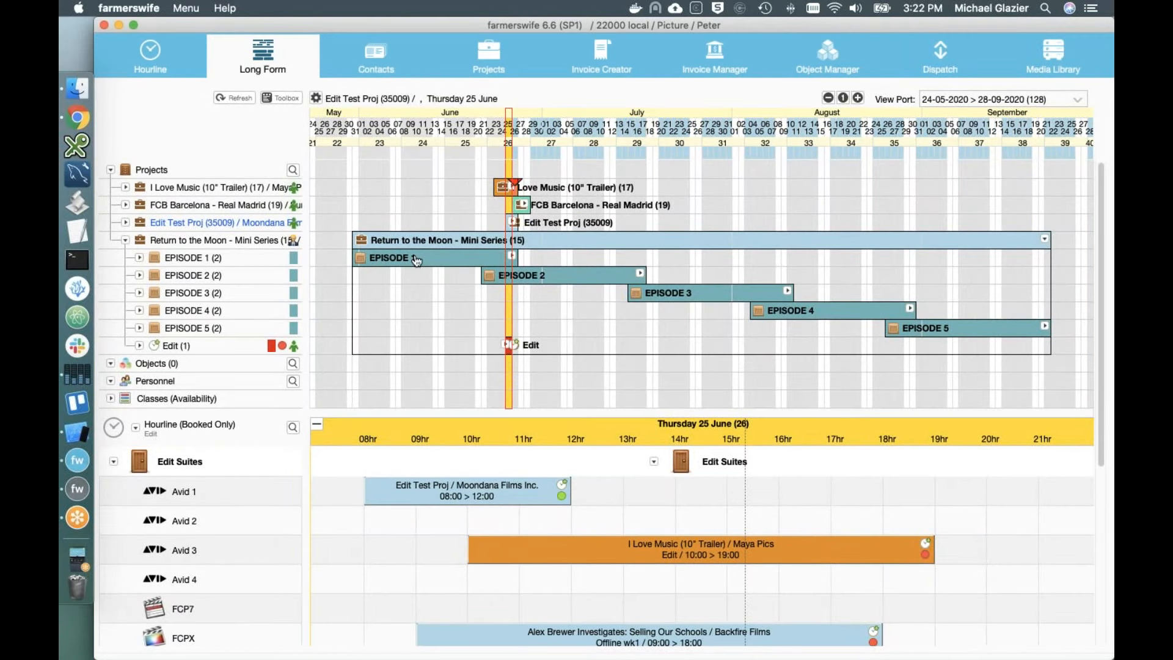
# Step: Expand Episodes 1 and 2 with their Shoot and Post-Production tasks
pyautogui.click(511, 255)
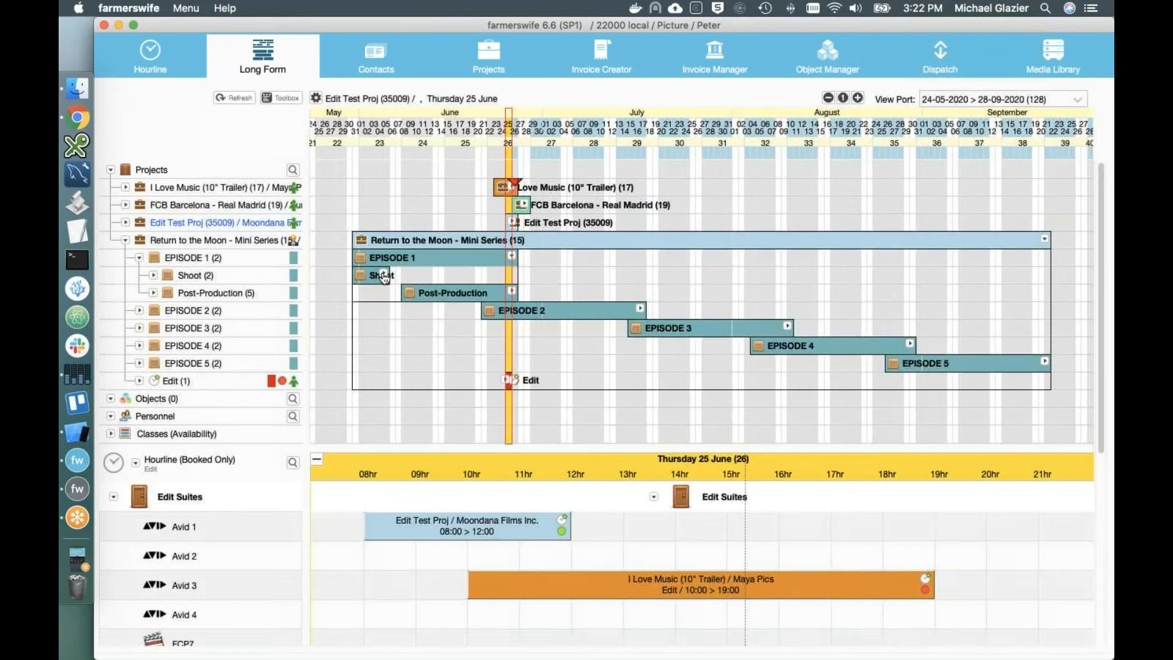
pyautogui.click(384, 275)
pyautogui.click(512, 328)
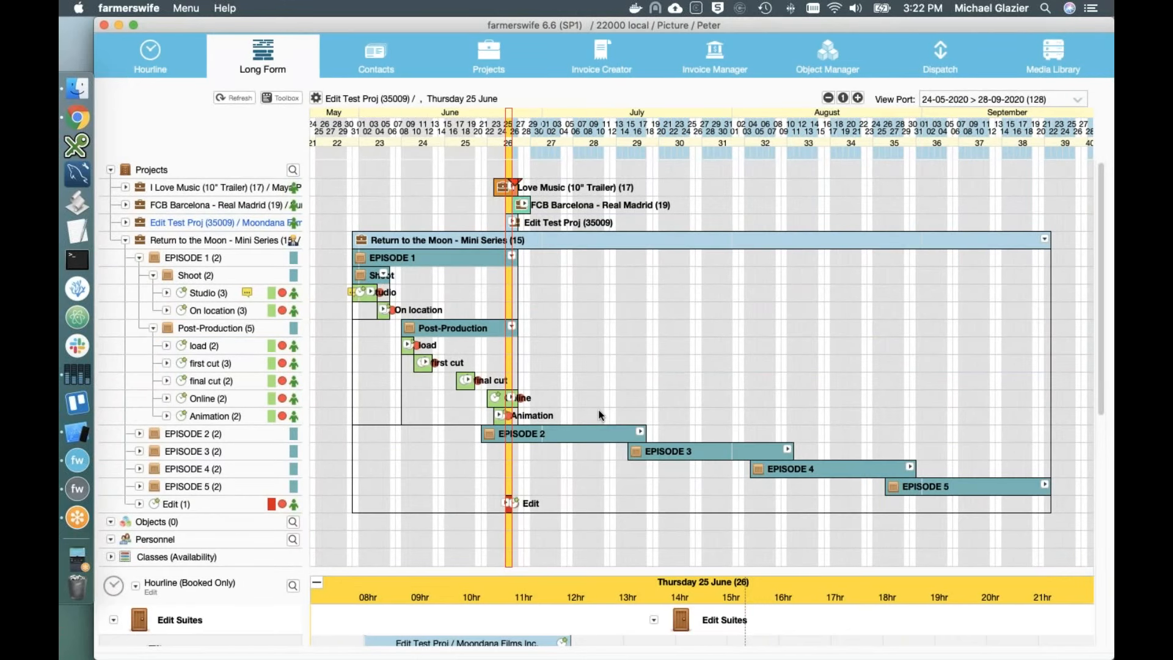
pyautogui.click(641, 431)
pyautogui.click(639, 466)
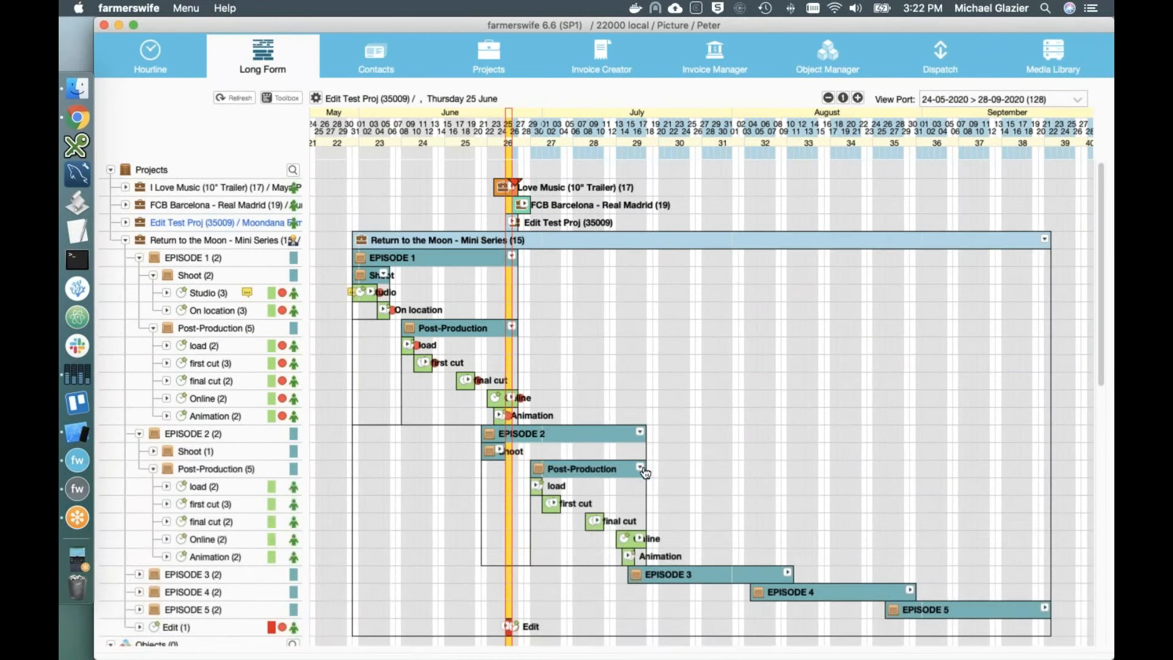
pyautogui.click(509, 450)
pyautogui.scroll(-5, 733, 367)
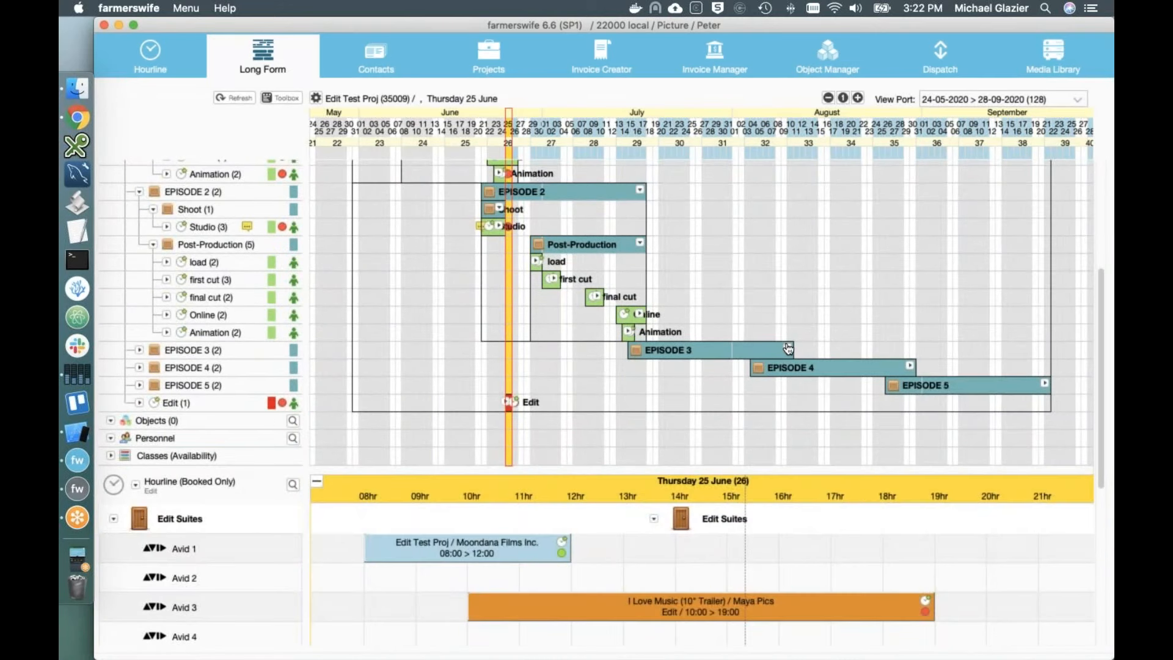
# Step: Expand Episodes 3 and 4 with their Shoot and Post-Production tasks
pyautogui.click(787, 348)
pyautogui.click(665, 366)
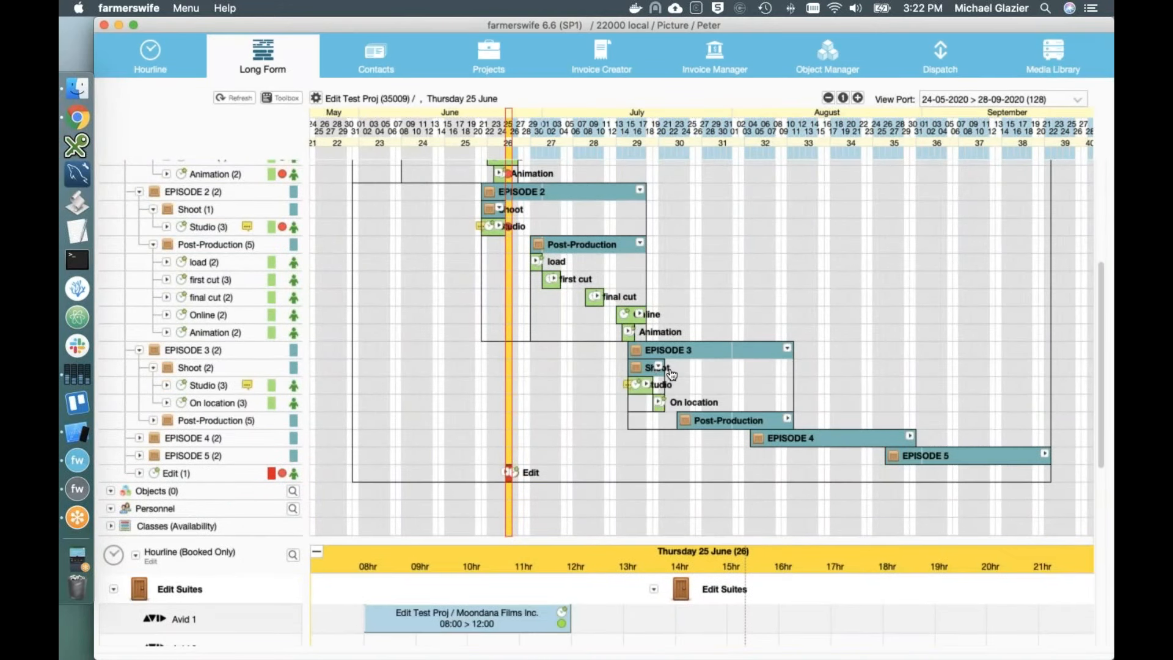
pyautogui.click(787, 420)
pyautogui.click(910, 524)
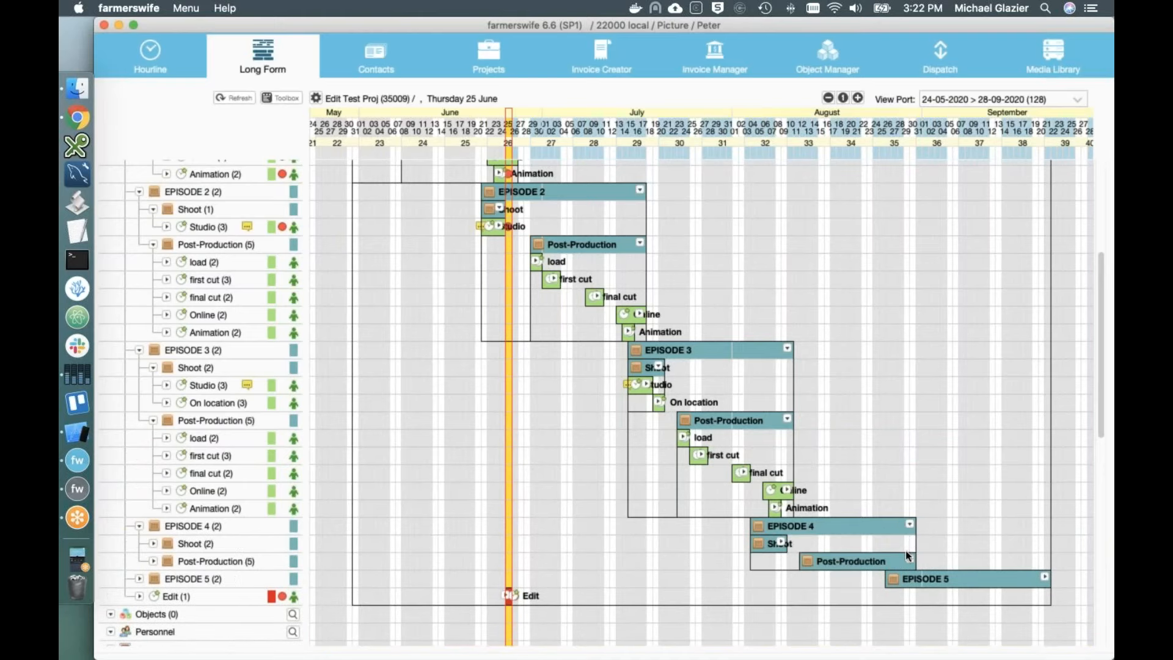
pyautogui.click(909, 560)
pyautogui.click(783, 544)
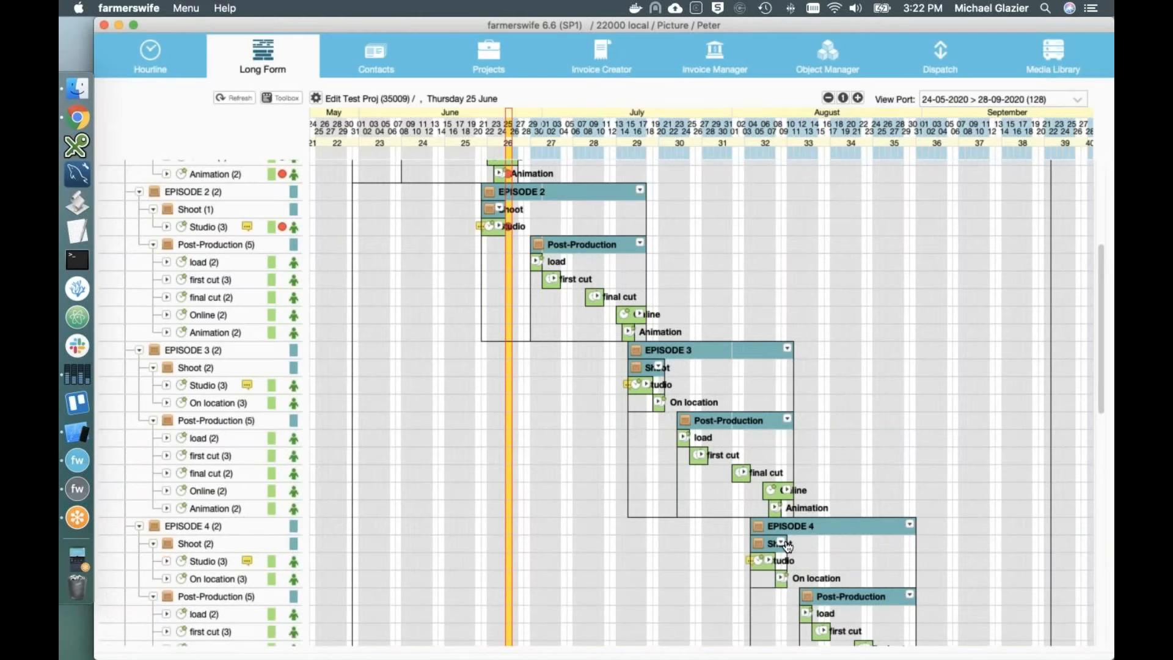
pyautogui.scroll(-10, 785, 545)
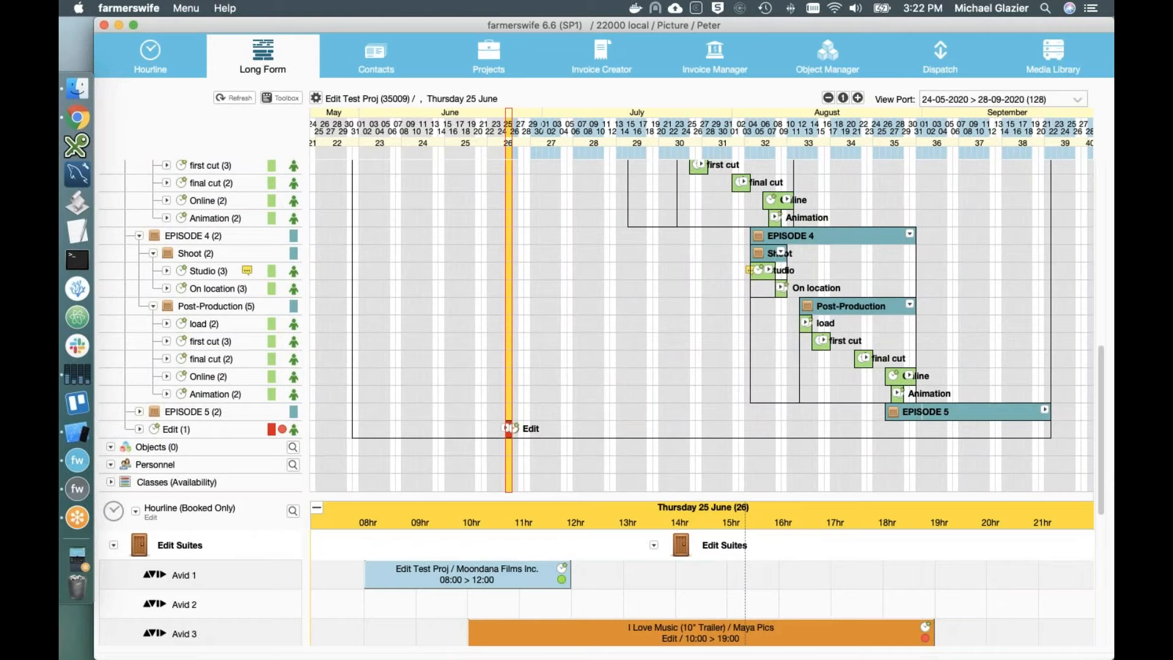
# Step: Hide Episode 1's shoot and post-production tasks and collapse Episodes 2, 3 and 4
pyautogui.scroll(-5, 741, 405)
pyautogui.scroll(10, 741, 405)
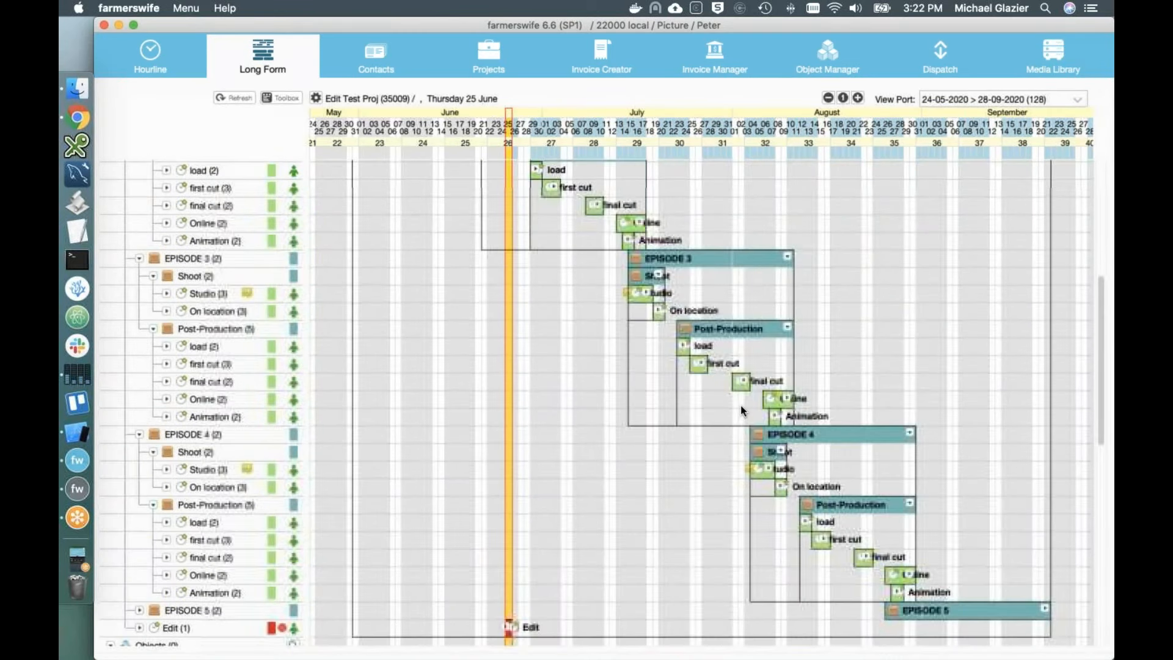
pyautogui.scroll(10, 740, 405)
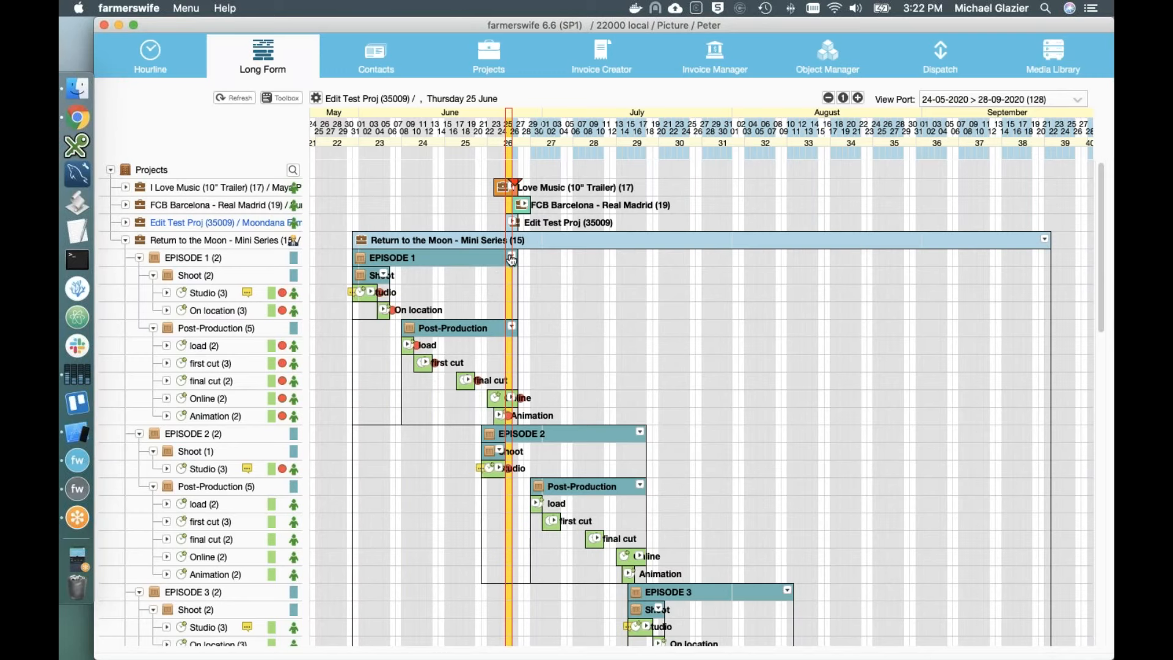
pyautogui.click(383, 273)
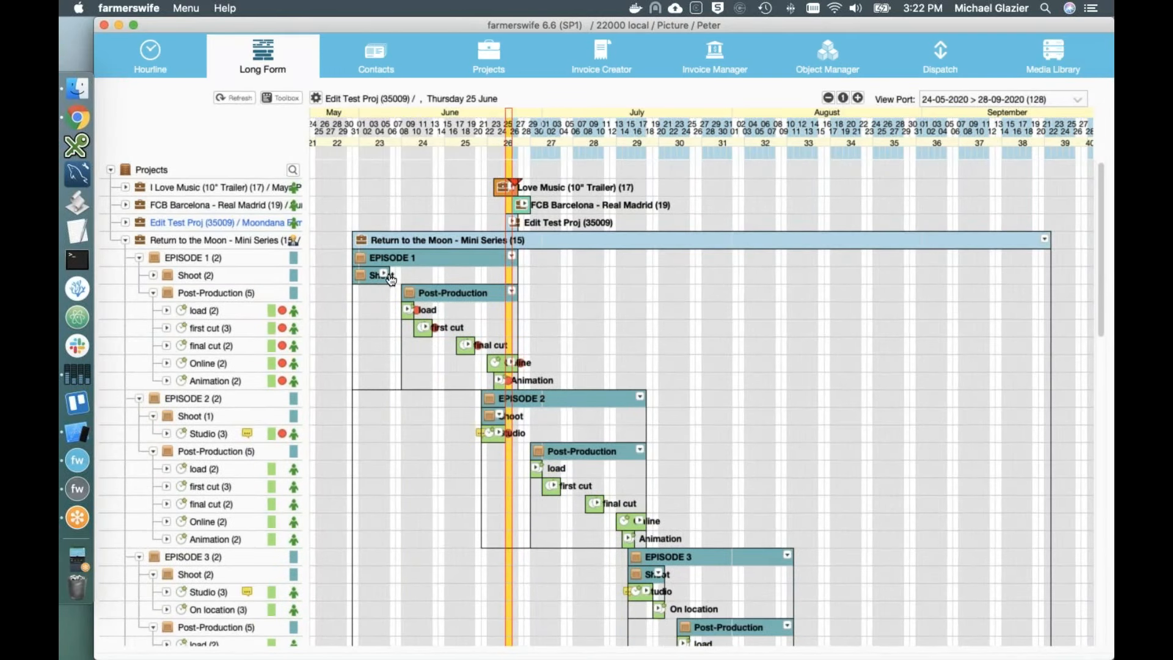
pyautogui.click(511, 294)
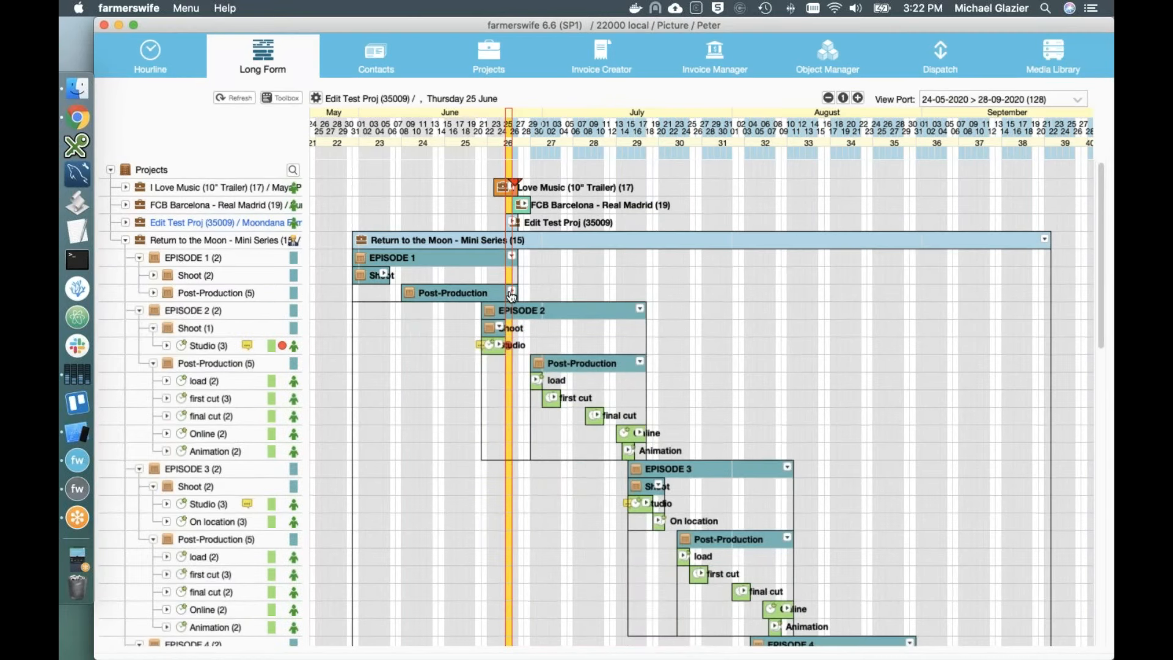
pyautogui.click(644, 312)
pyautogui.click(787, 328)
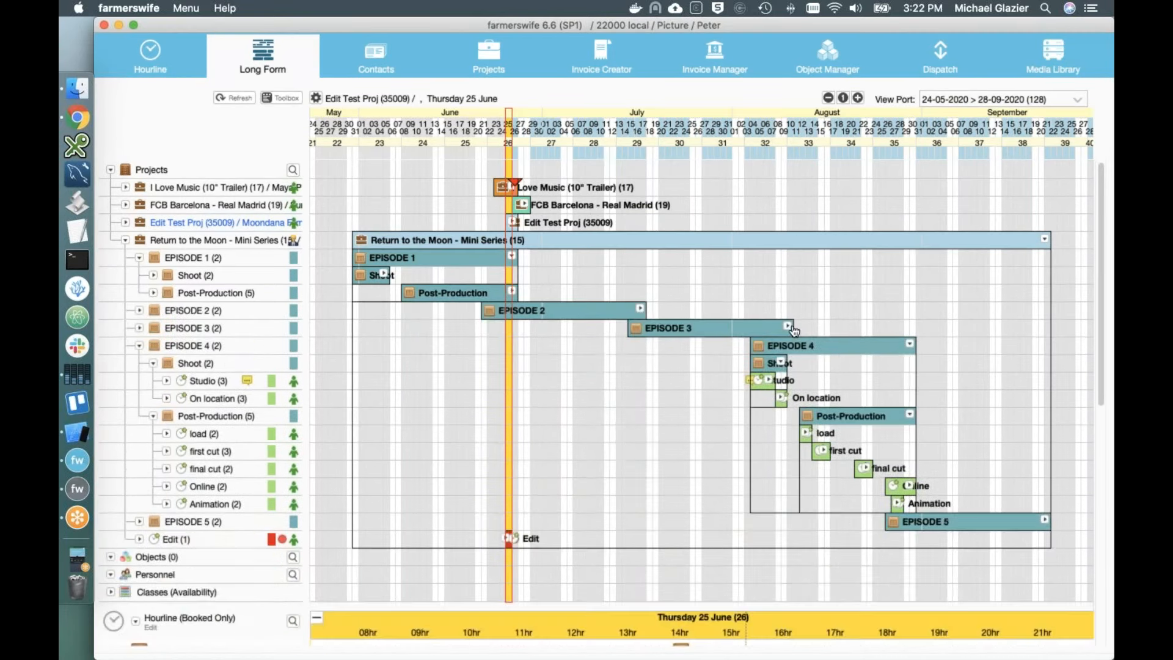
pyautogui.click(910, 344)
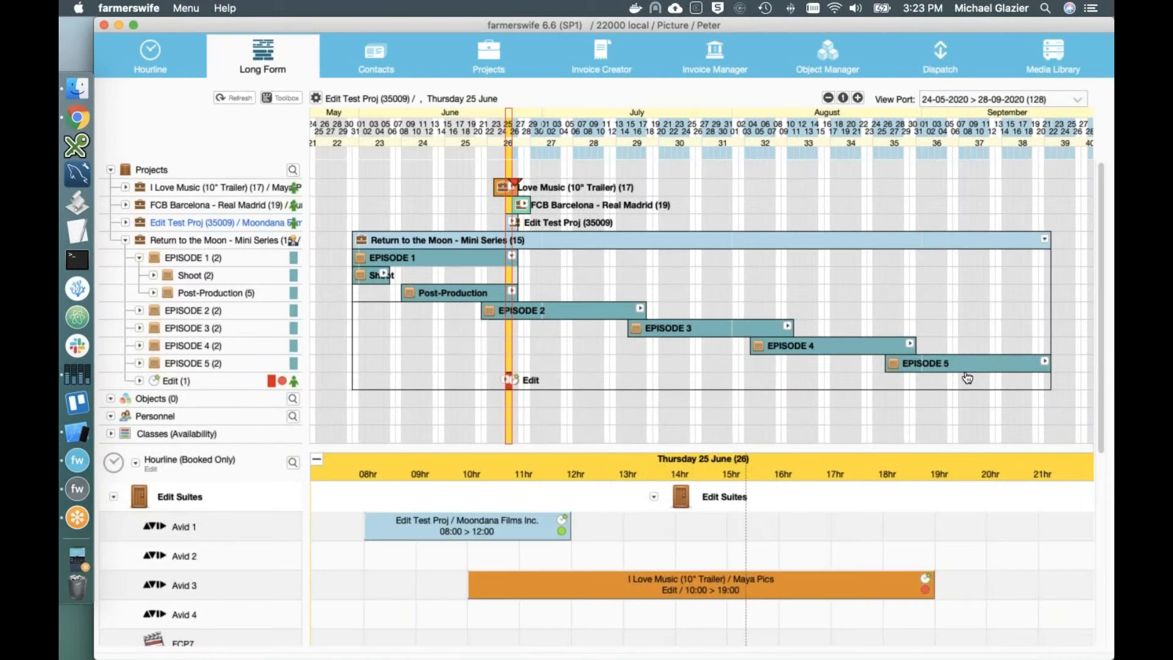
# Step: Collapse Projects, set the view to June 2020, and load only the Edit group into Objects
pyautogui.click(110, 172)
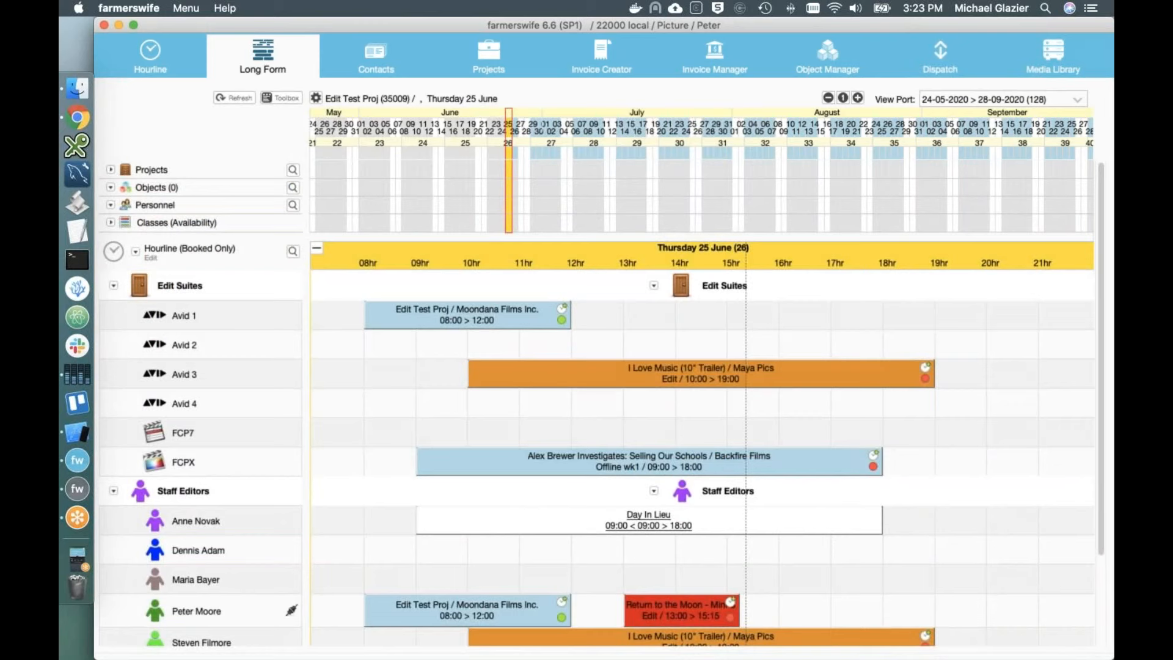
pyautogui.click(127, 187)
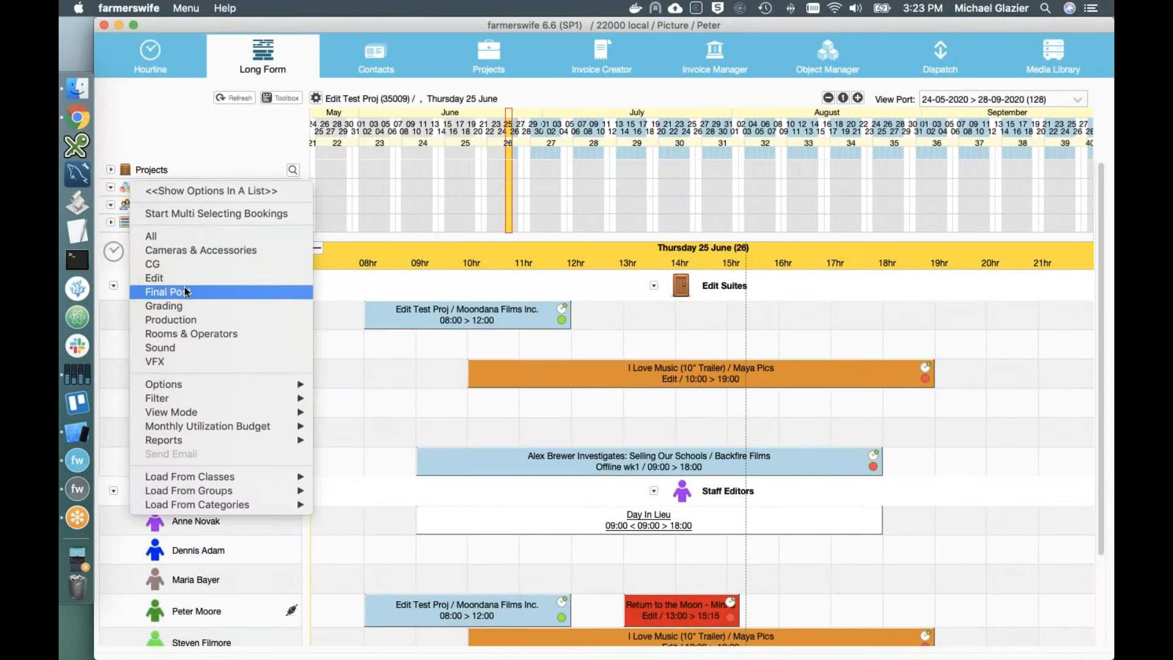
pyautogui.click(176, 331)
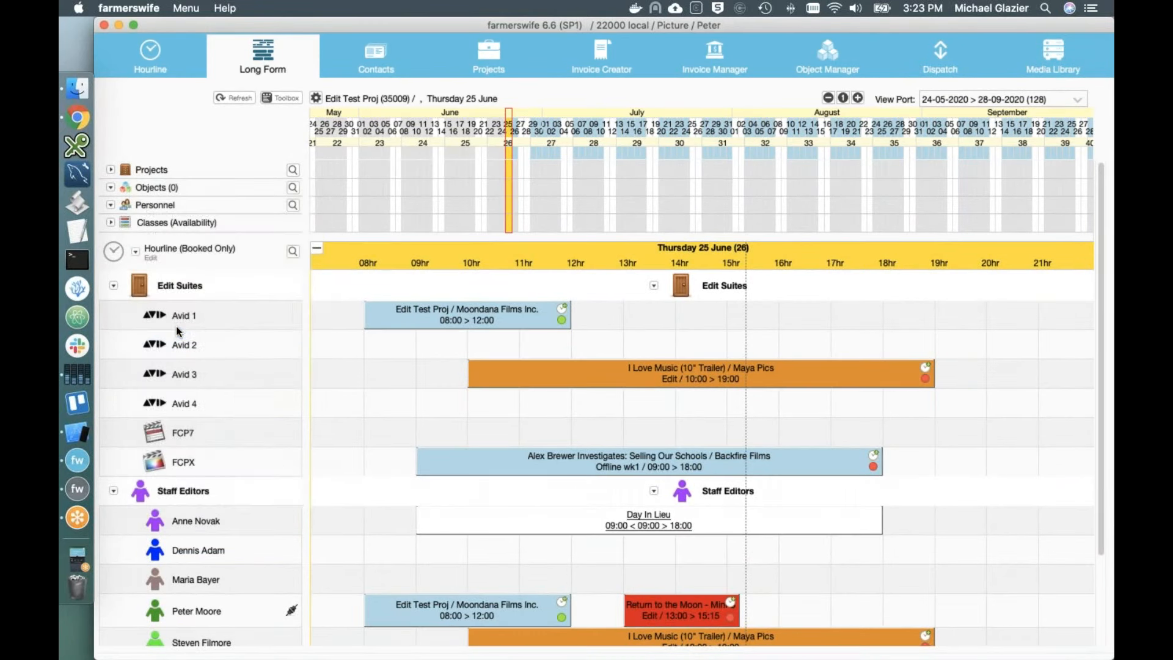
pyautogui.click(1079, 104)
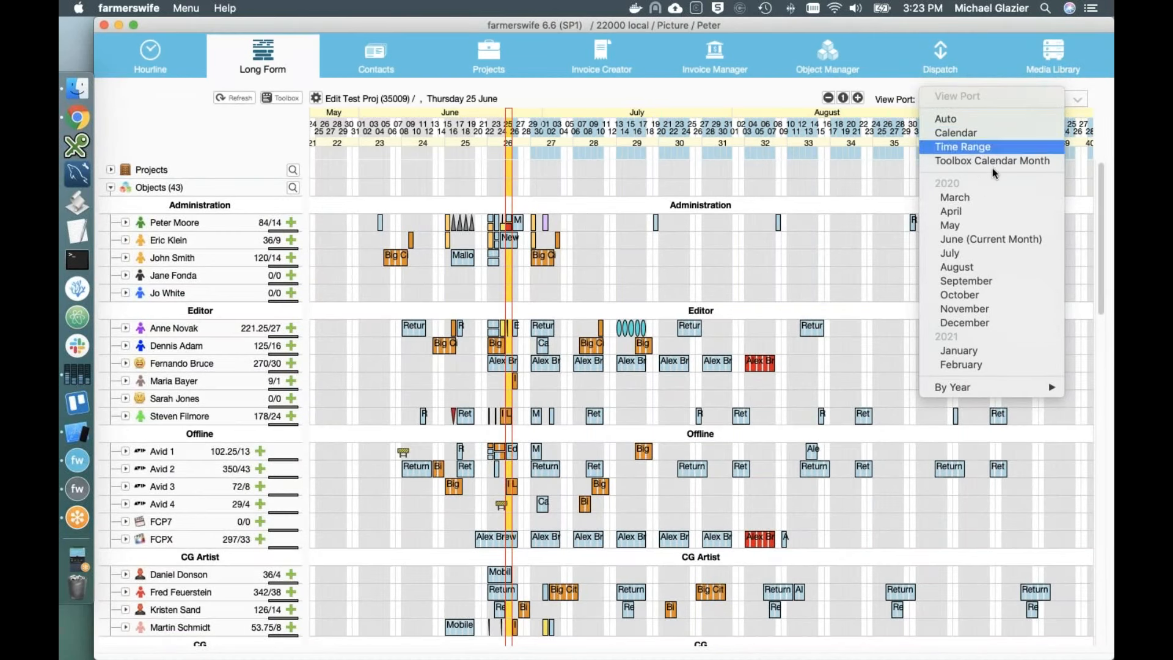
pyautogui.click(975, 240)
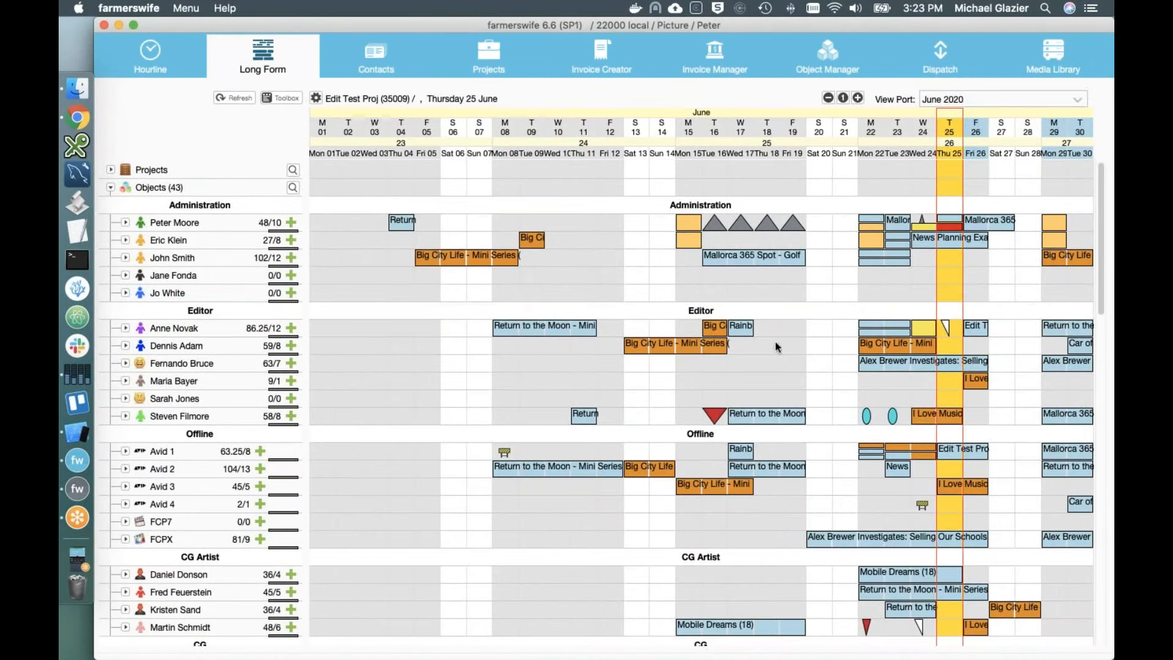
pyautogui.click(122, 188)
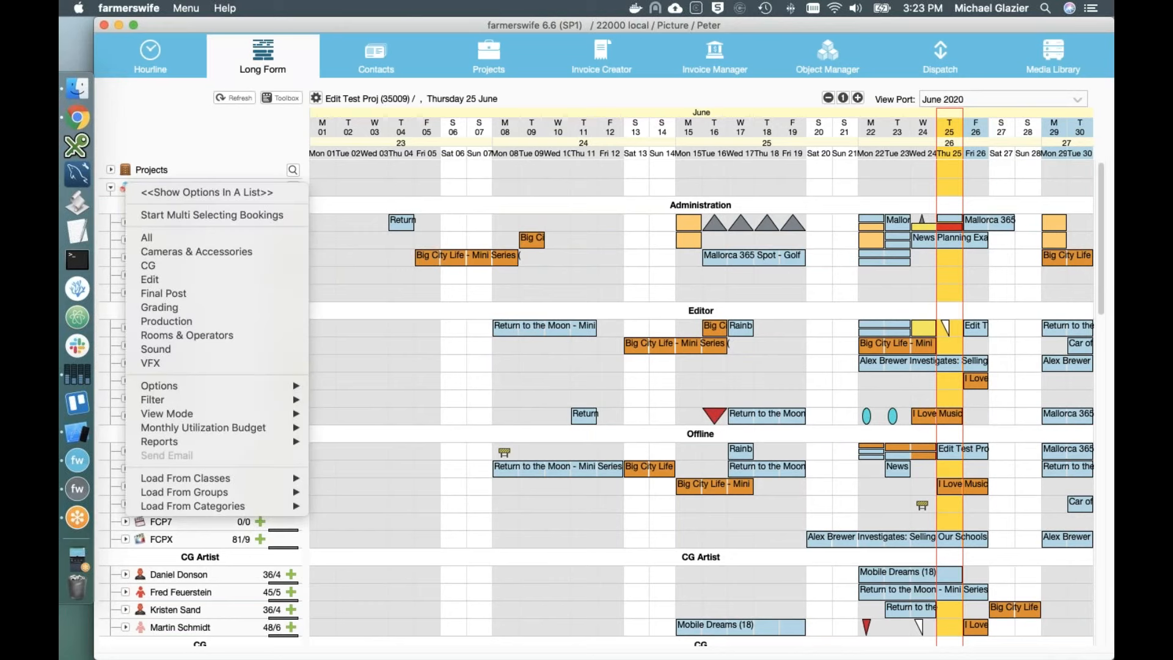
pyautogui.click(156, 277)
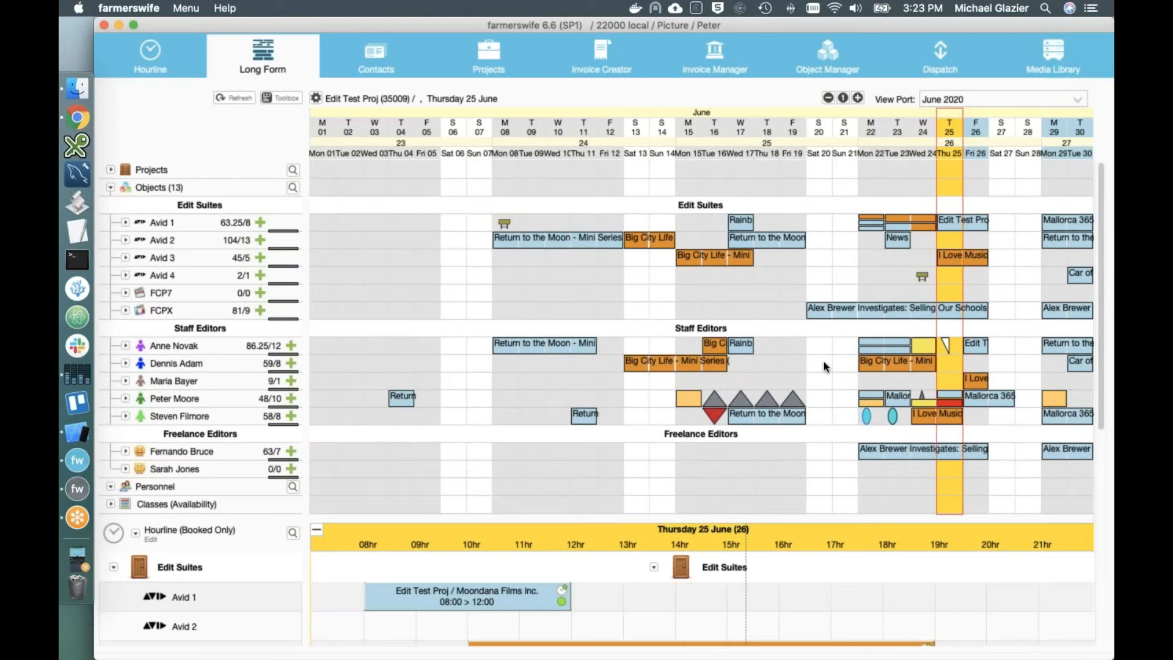
pyautogui.moveTo(925, 283)
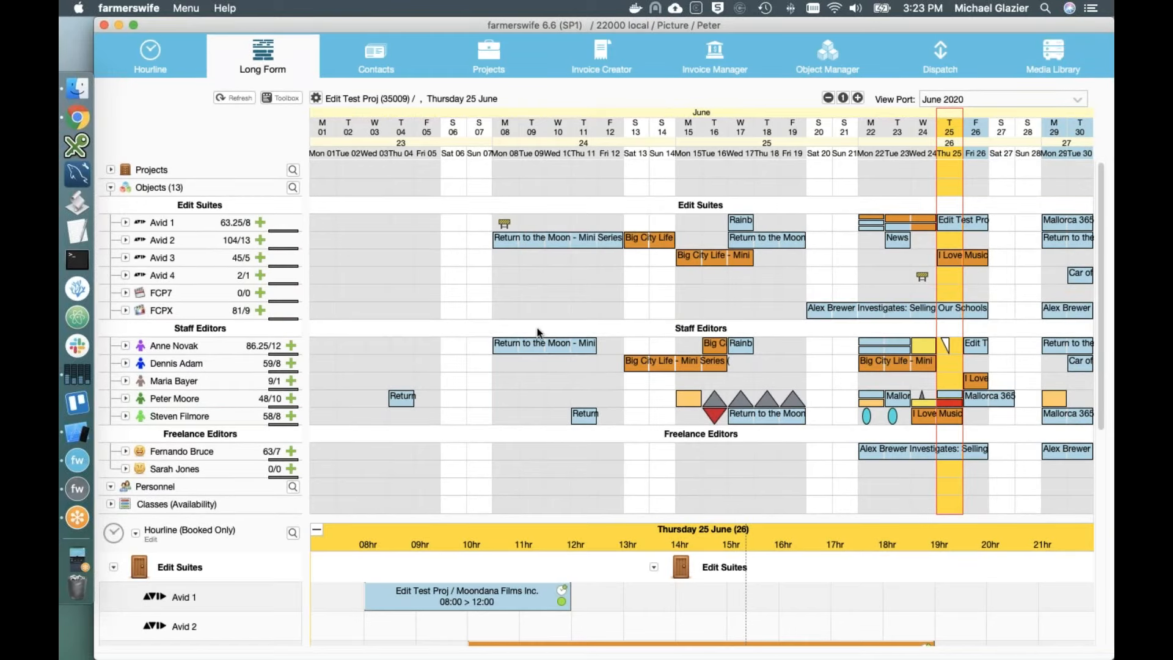
pyautogui.moveTo(526, 347)
# Step: Collapse Objects, load All Staff into Personnel, then collapse the Personnel list
pyautogui.click(141, 195)
pyautogui.click(127, 208)
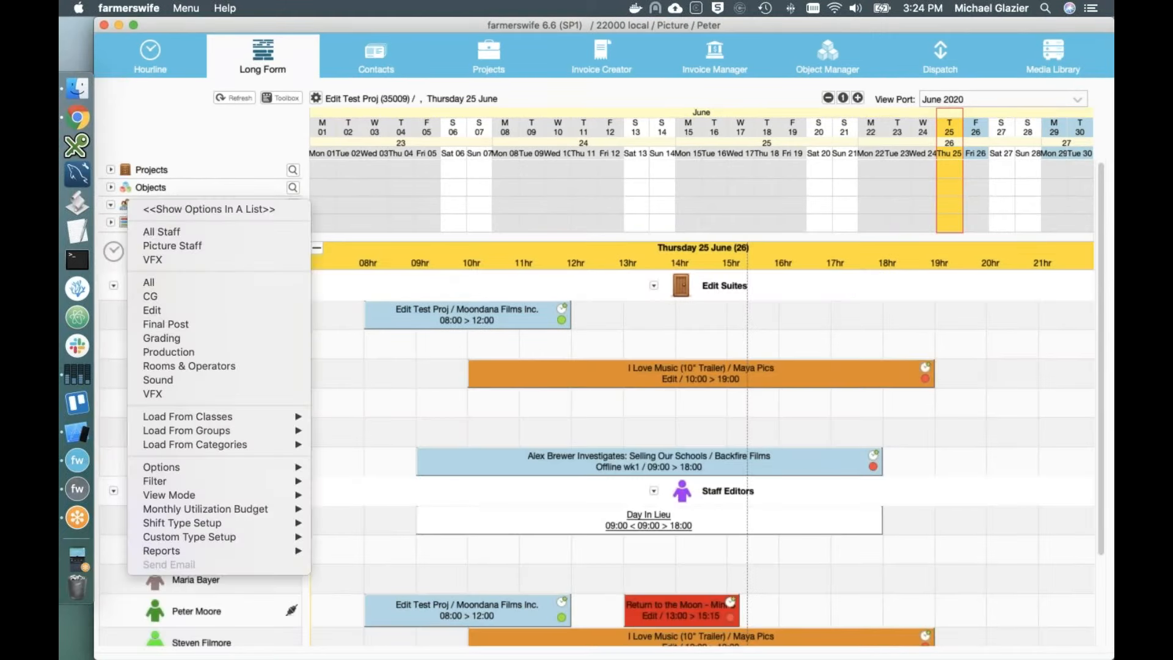
pyautogui.click(154, 230)
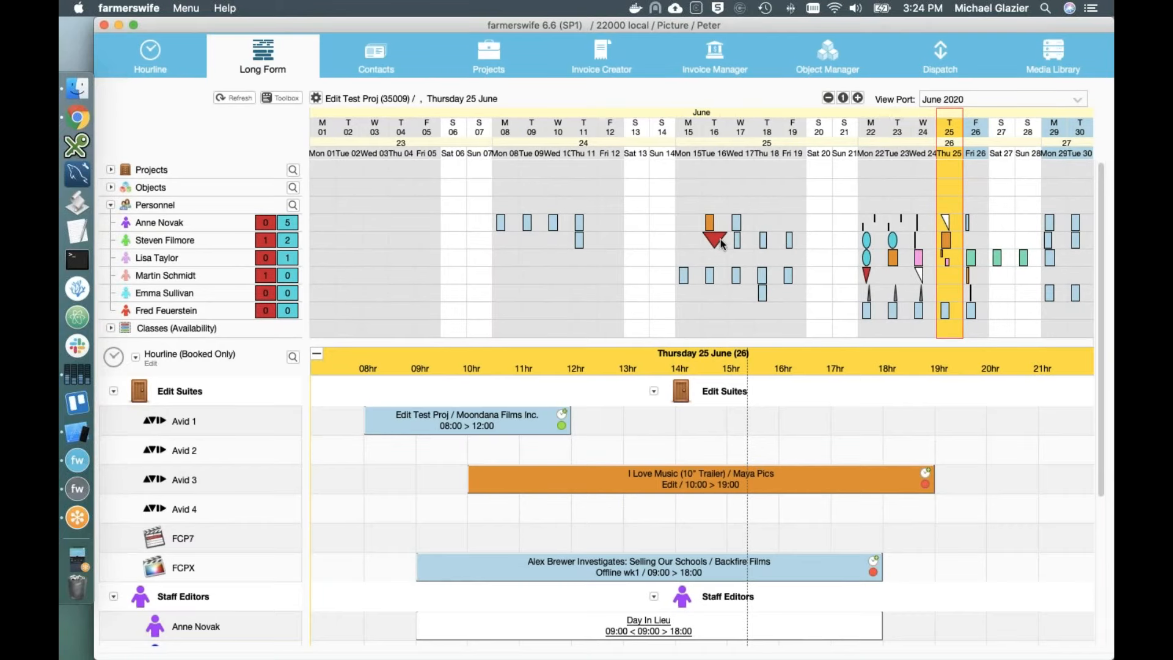
pyautogui.moveTo(719, 245)
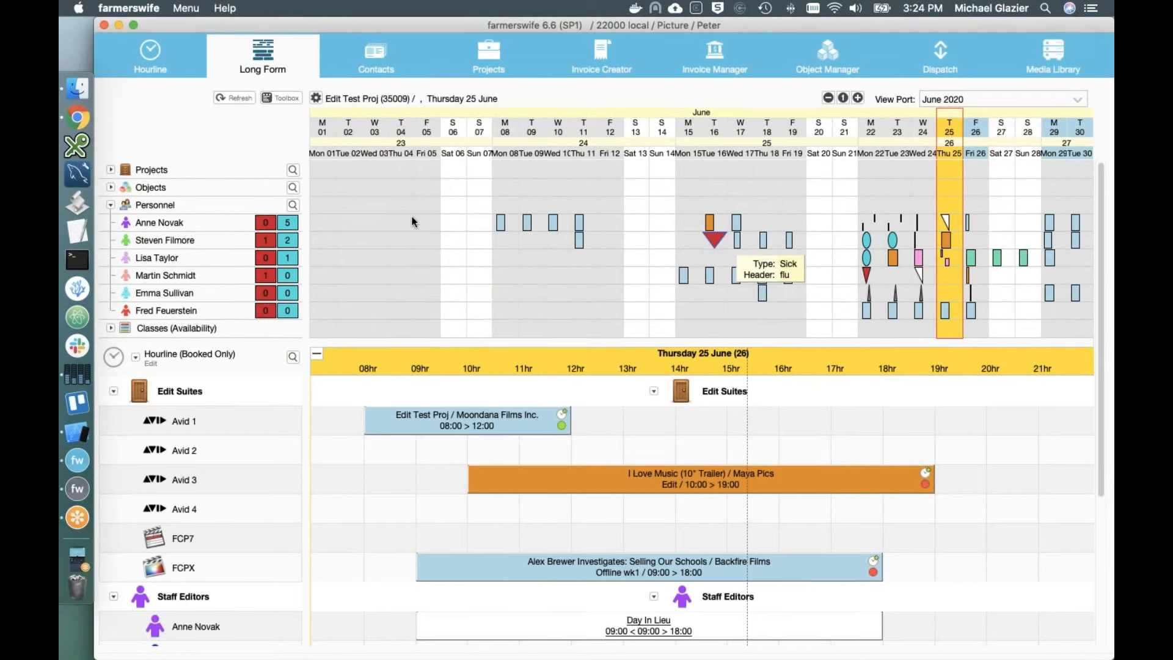
pyautogui.click(110, 204)
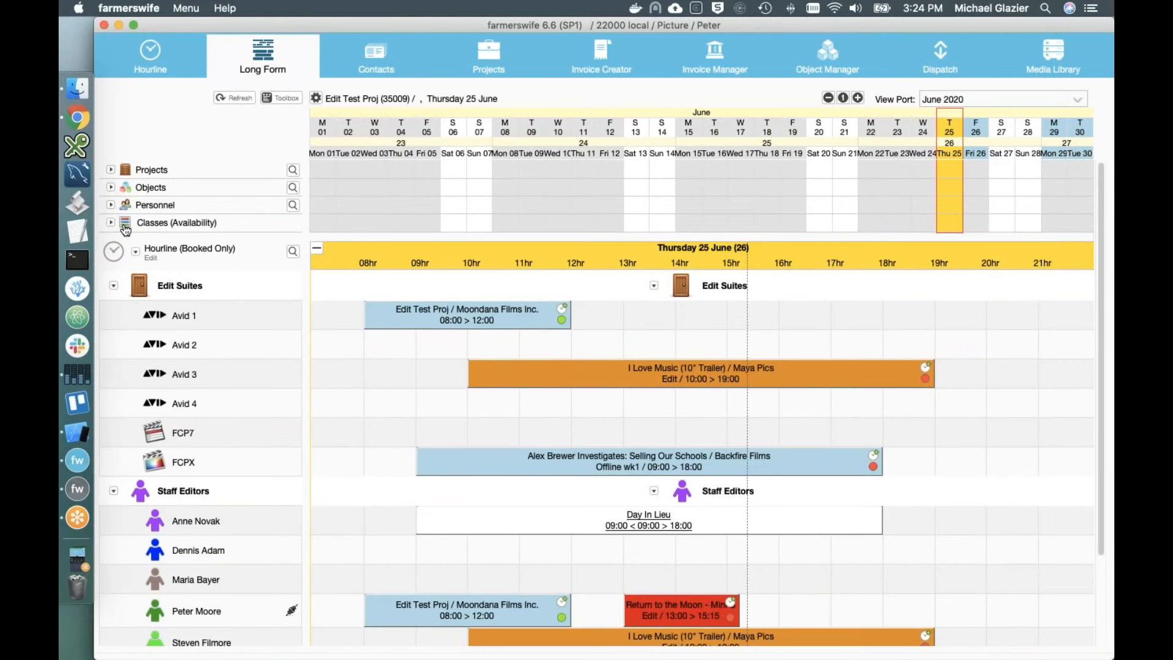
# Step: Show the Sound department in the Hourline and Sound Studio availability under Classes
pyautogui.click(112, 251)
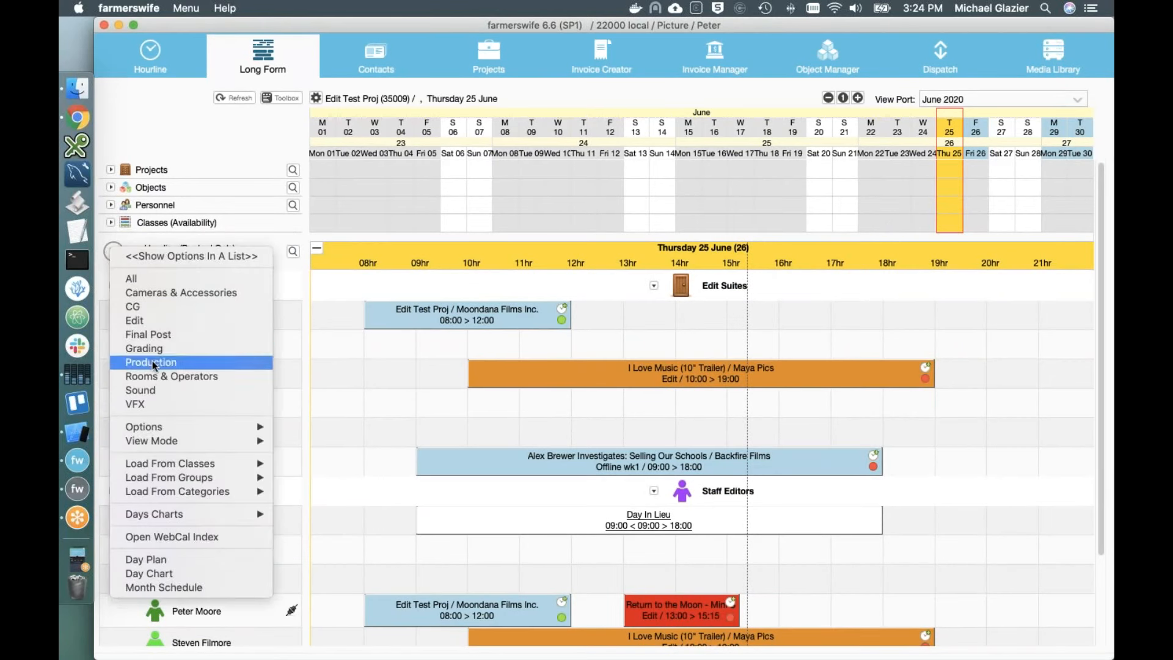
pyautogui.click(141, 390)
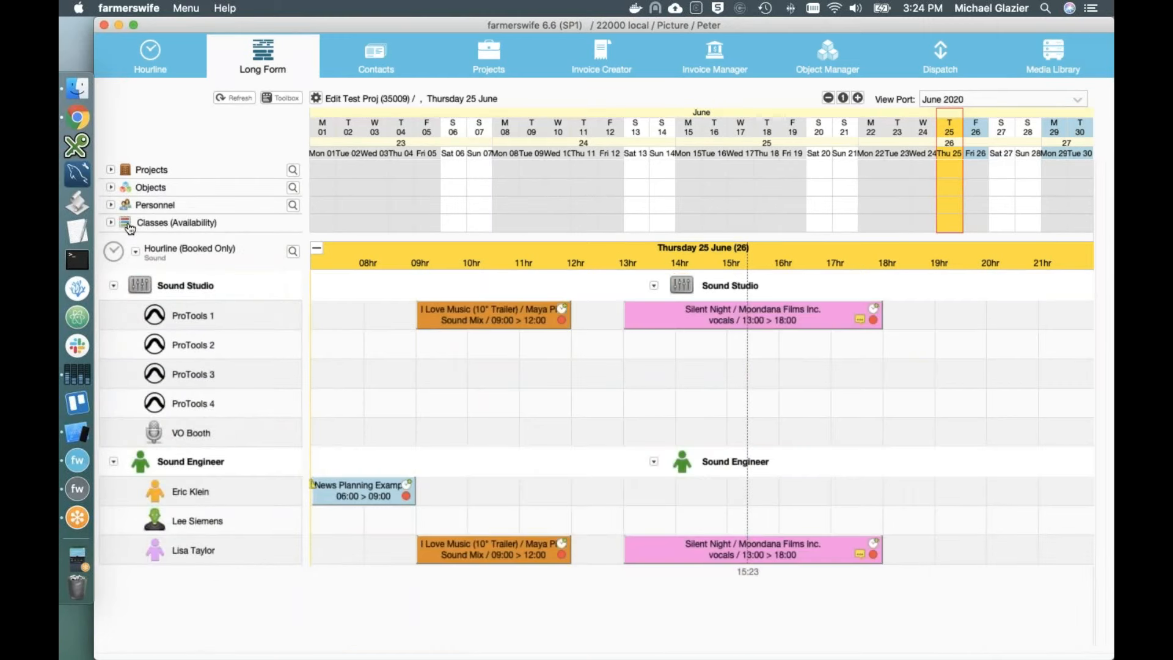
pyautogui.click(129, 227)
pyautogui.moveTo(193, 313)
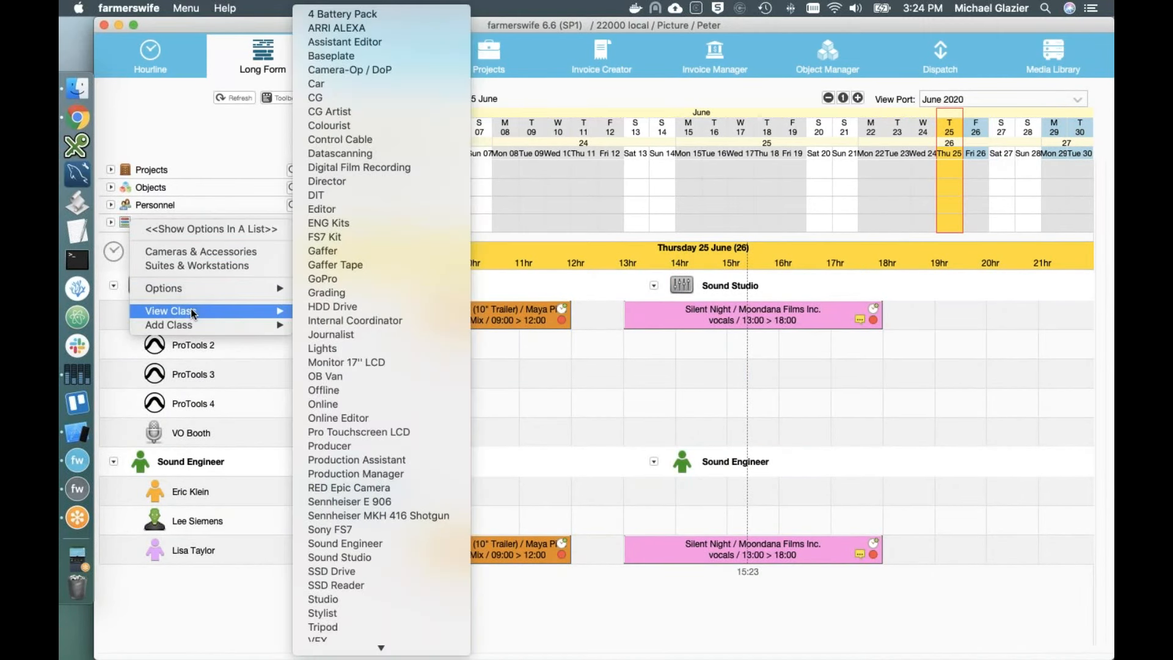
pyautogui.click(369, 551)
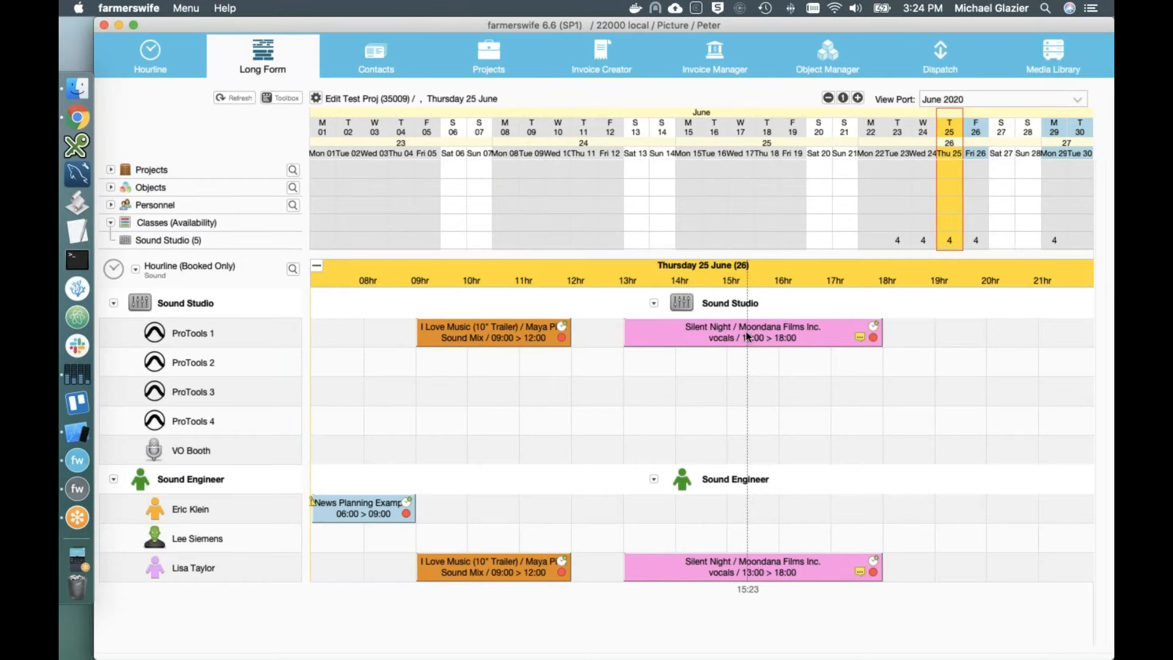
pyautogui.moveTo(688, 336)
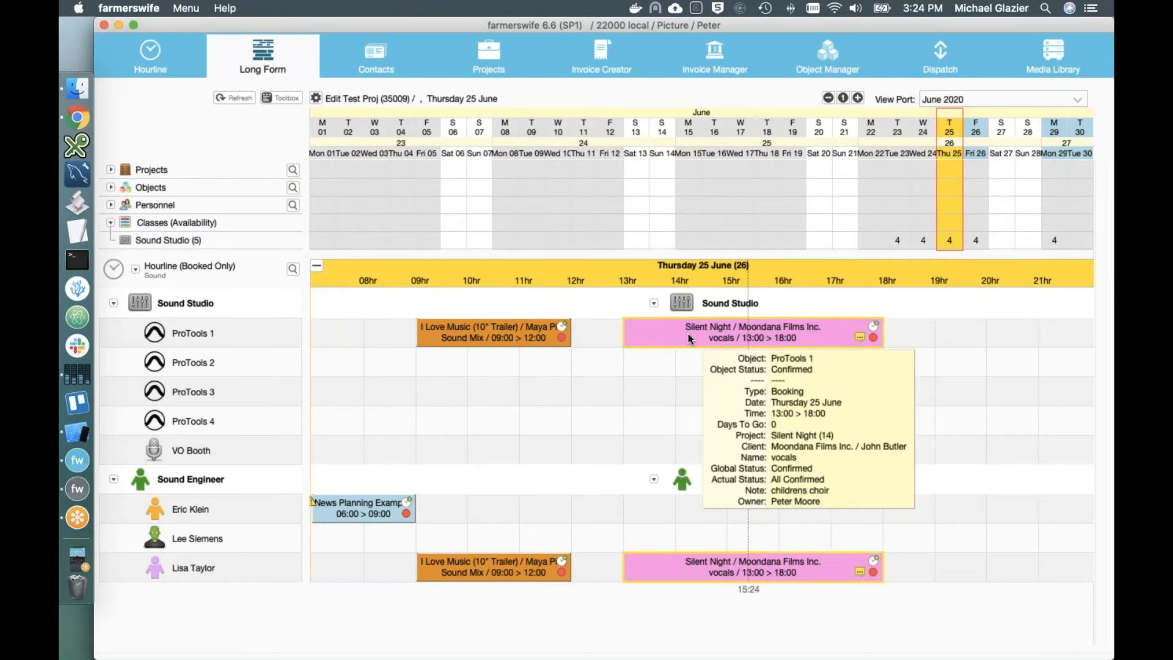
# Step: Select ProTools 2, 3, 4 and the VO Booth and drag them onto the Silent Night booking
pyautogui.click(200, 366)
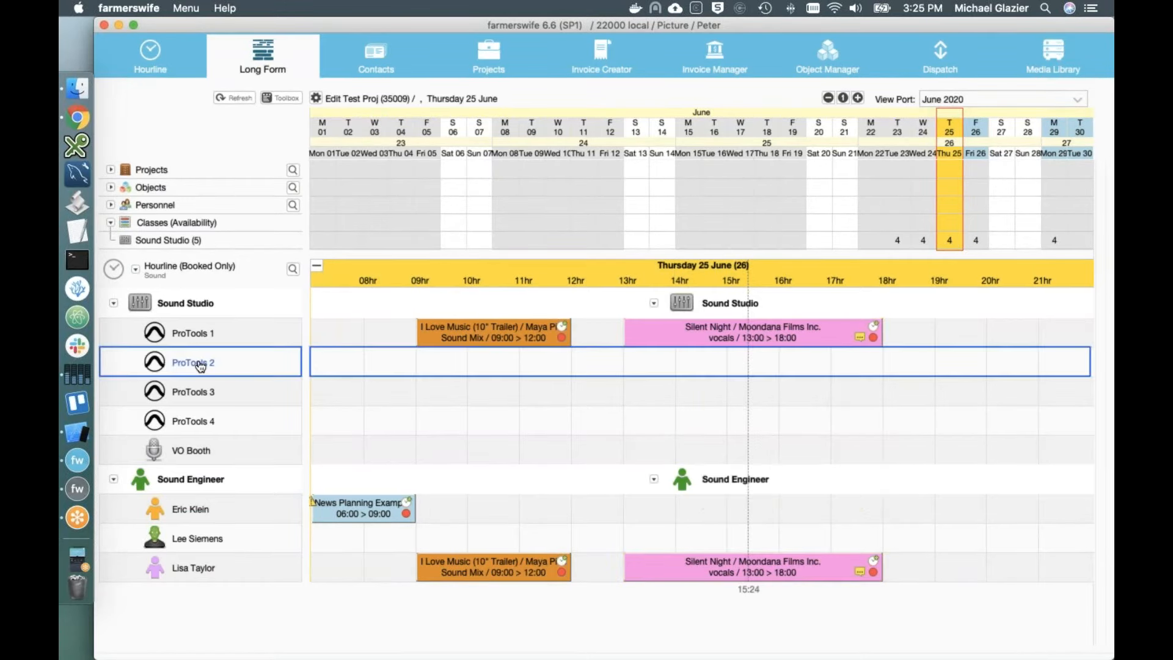
pyautogui.keyDown('shift'); pyautogui.click(189, 396); pyautogui.keyUp('shift')
pyautogui.keyDown('shift'); pyautogui.click(182, 427); pyautogui.keyUp('shift')
pyautogui.keyDown('shift'); pyautogui.click(179, 446); pyautogui.keyUp('shift')
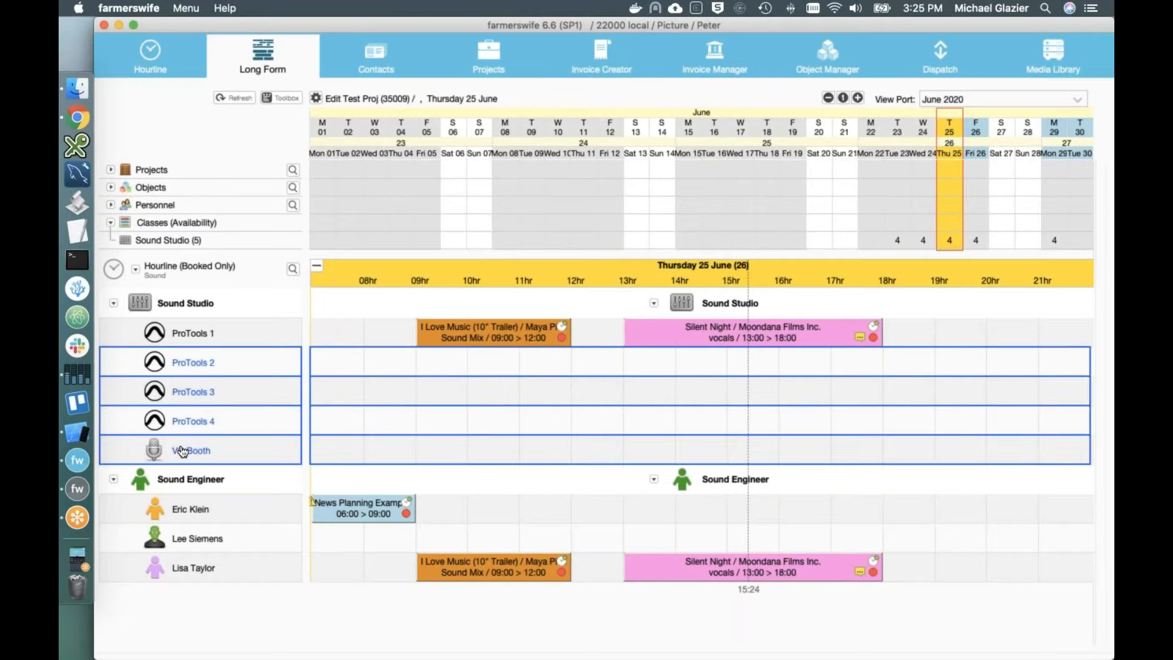
pyautogui.moveTo(194, 374); pyautogui.dragTo(651, 336)
# Step: Keep the booking's 13:00–18:00 time range, accept each room's class and activity, and save
pyautogui.click(662, 343)
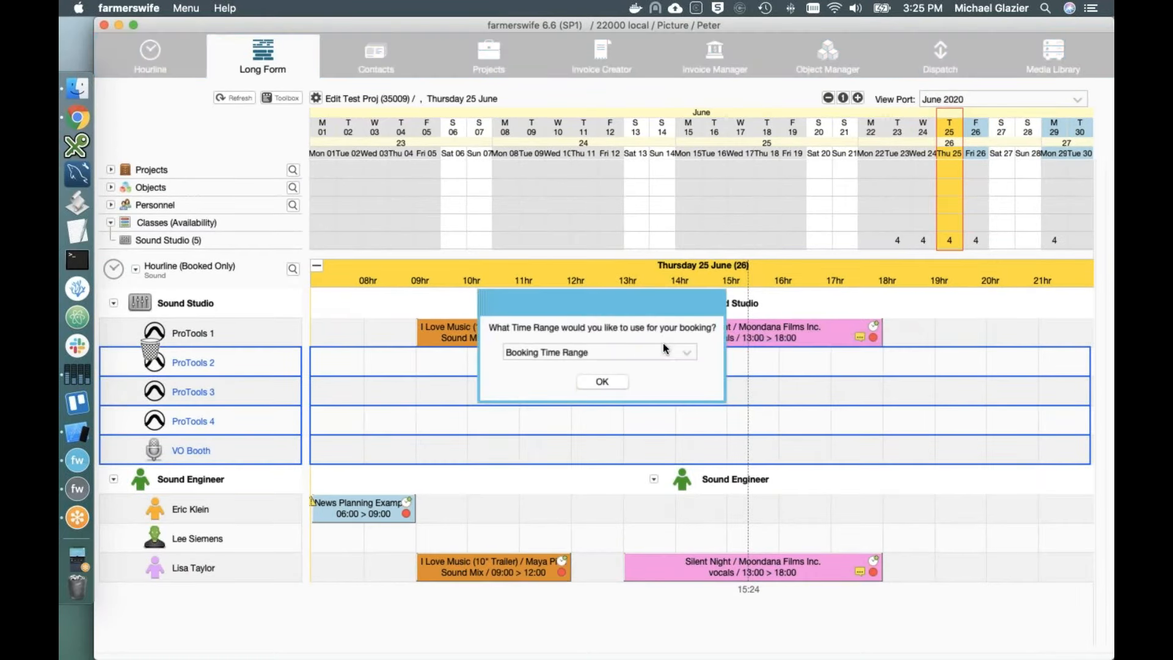
pyautogui.click(599, 385)
pyautogui.click(624, 385)
pyautogui.click(624, 385)
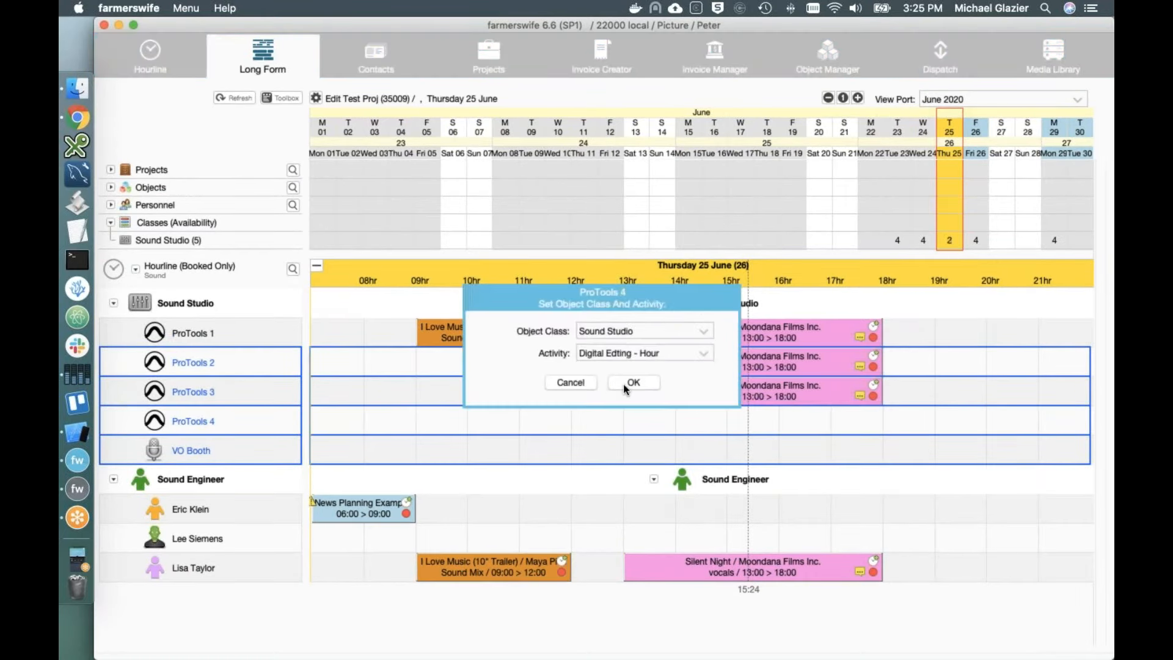
pyautogui.click(624, 385)
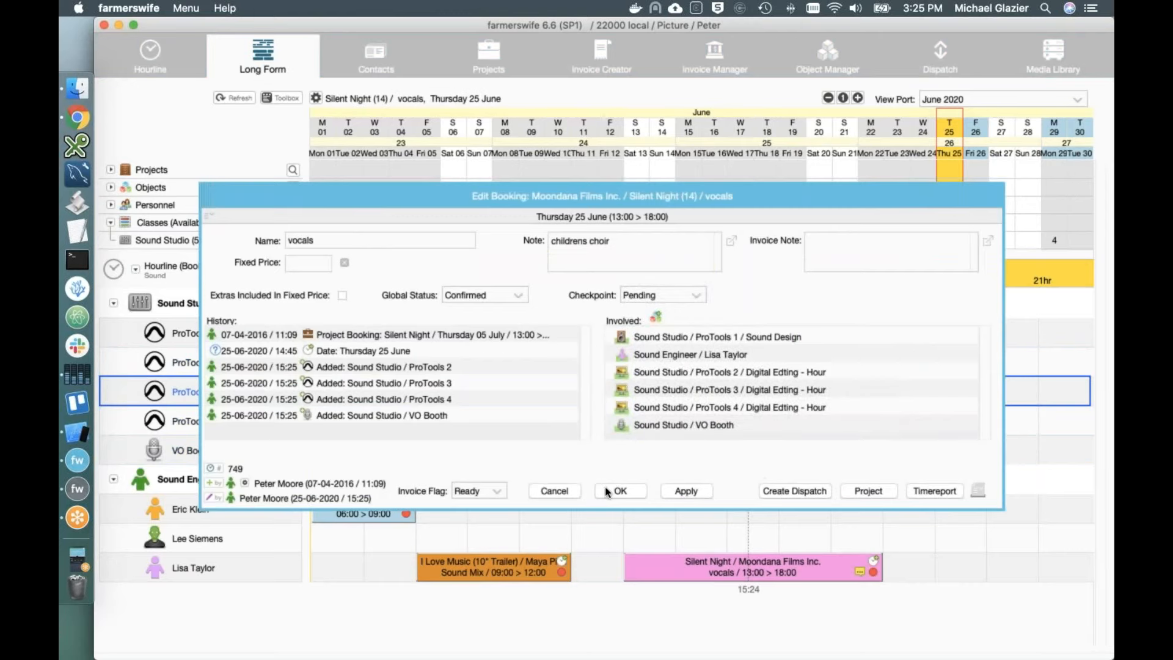
pyautogui.click(609, 492)
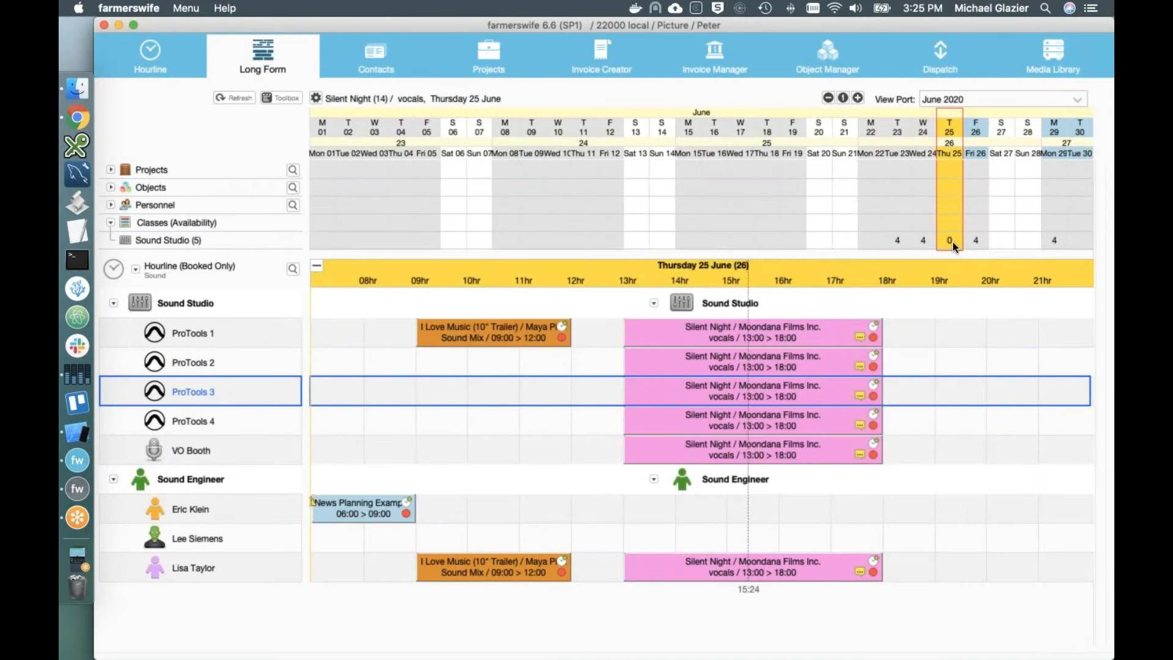
# Step: Review June availability counts for Cameras & Accessories, then collapse the Classes list
pyautogui.rightClick(130, 222)
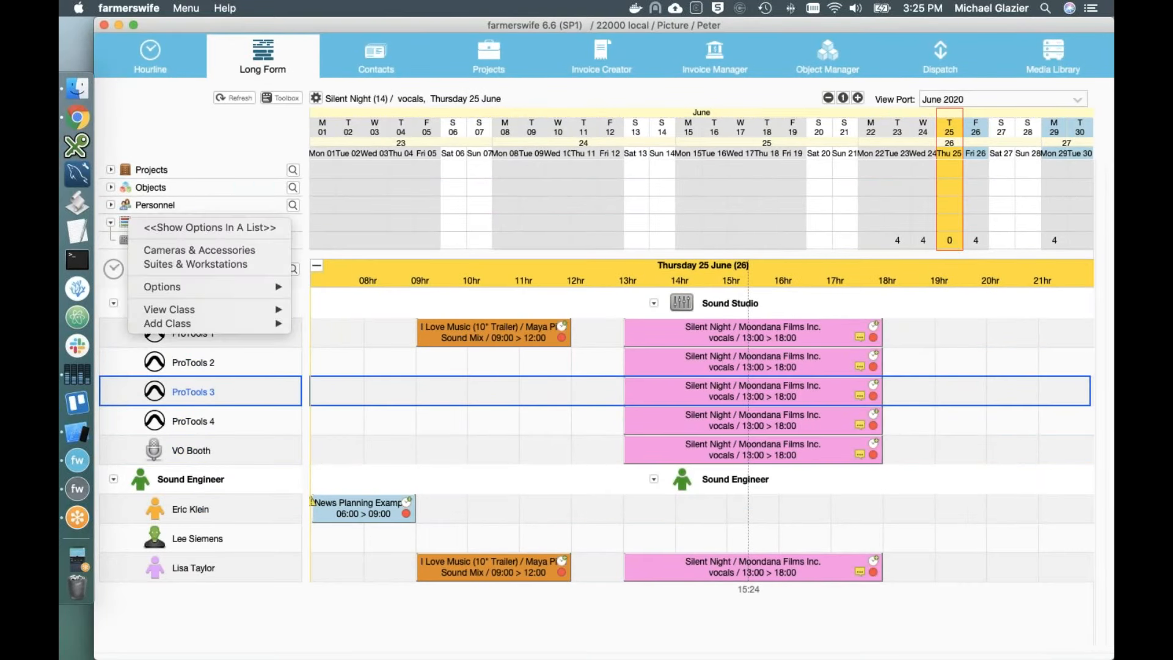
pyautogui.click(162, 250)
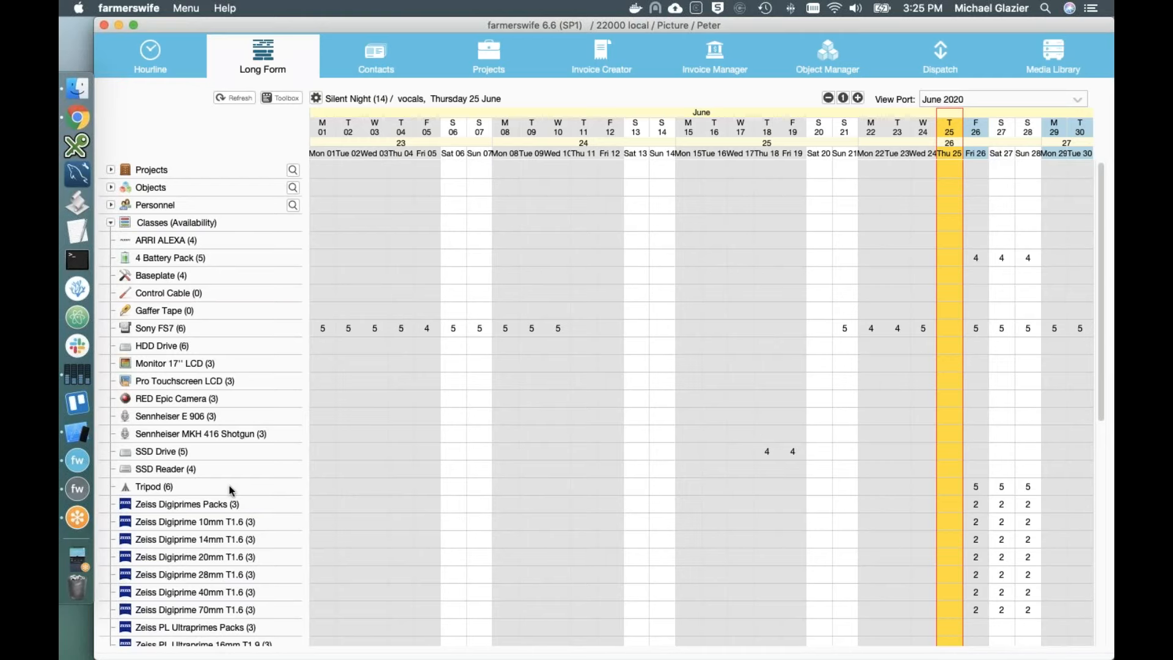
pyautogui.scroll(-5, 281, 573)
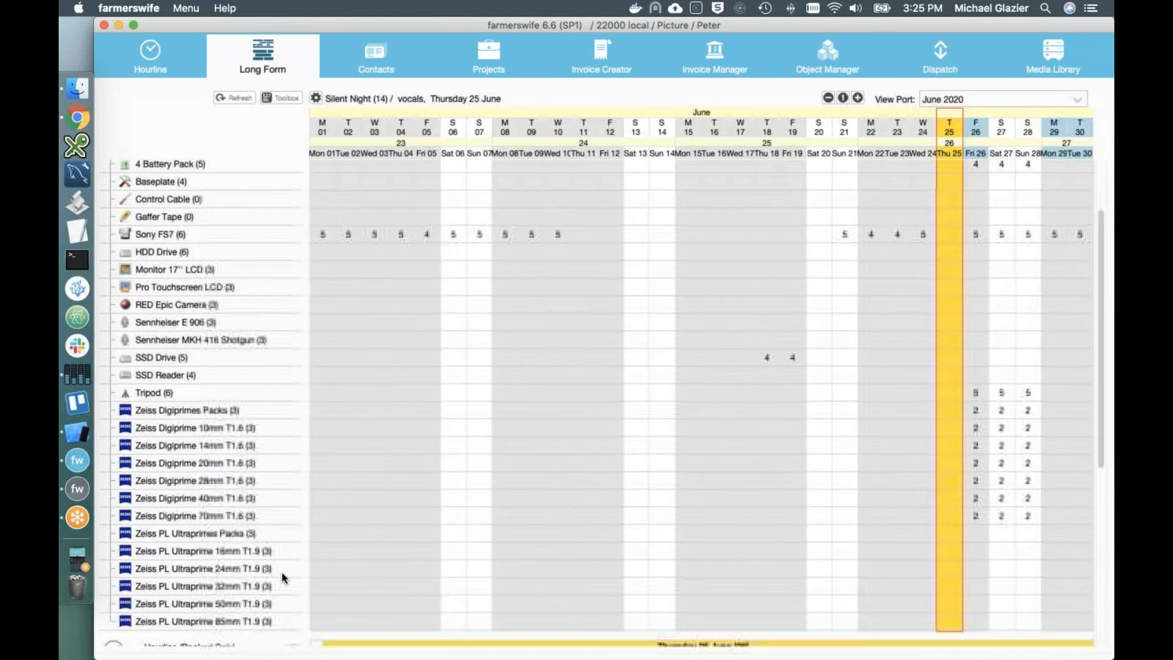
pyautogui.scroll(5, 668, 472)
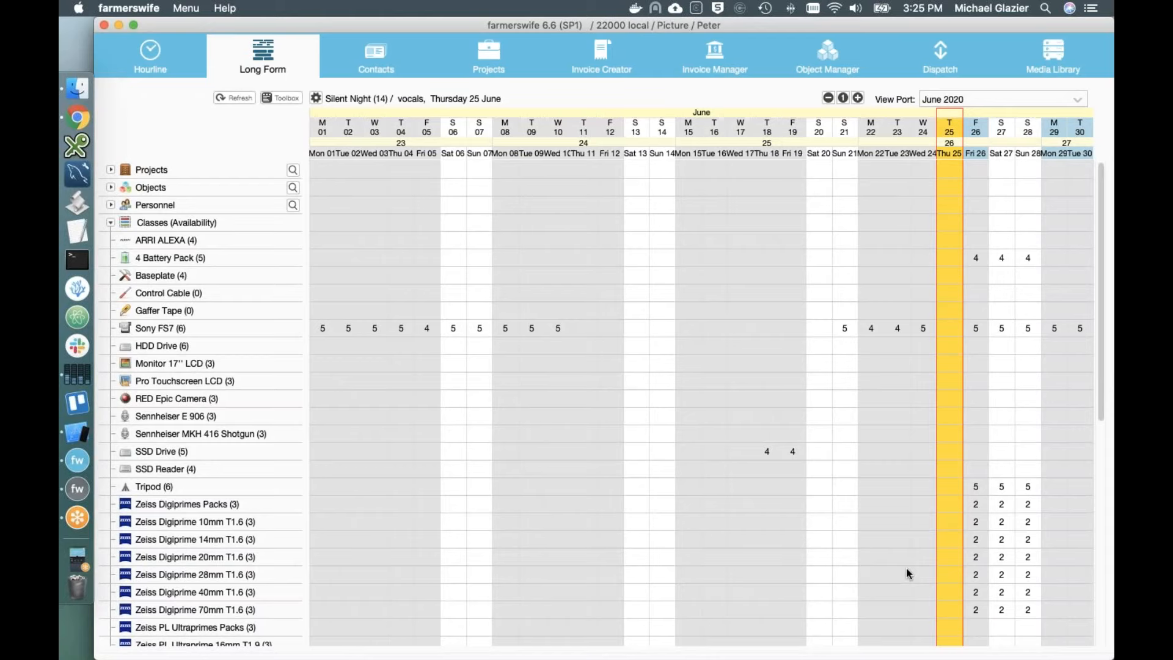
pyautogui.scroll(-2, 909, 572)
pyautogui.scroll(2, 458, 412)
pyautogui.click(111, 222)
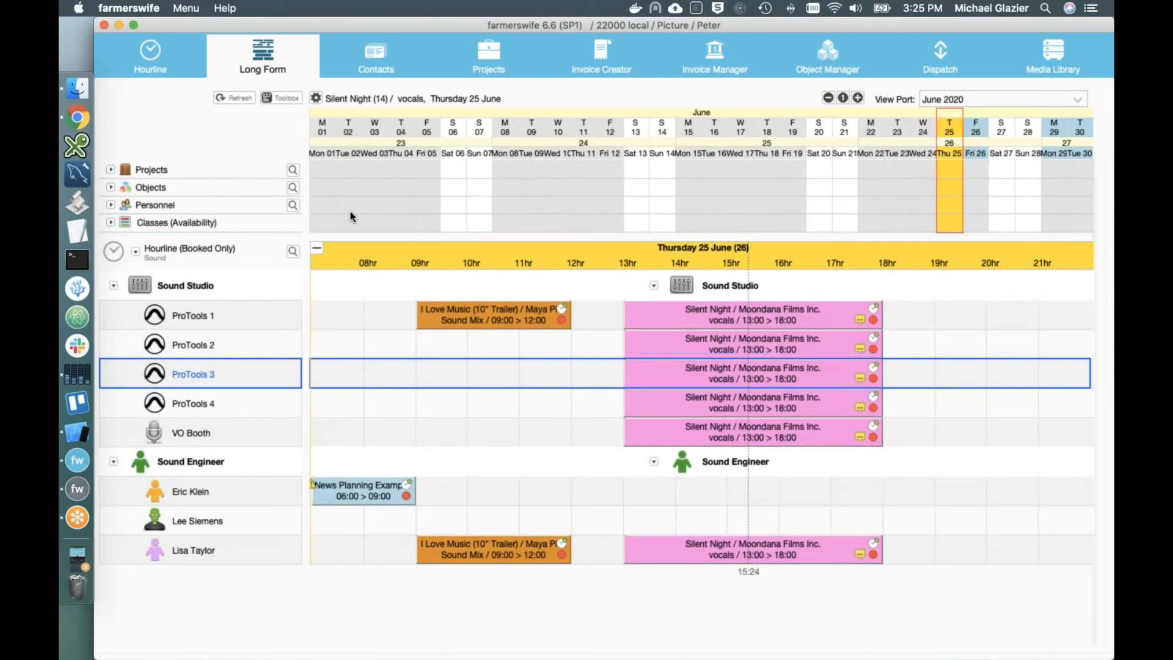
# Step: Look through the Objects and personnel tree option menus without choosing anything
pyautogui.rightClick(124, 186)
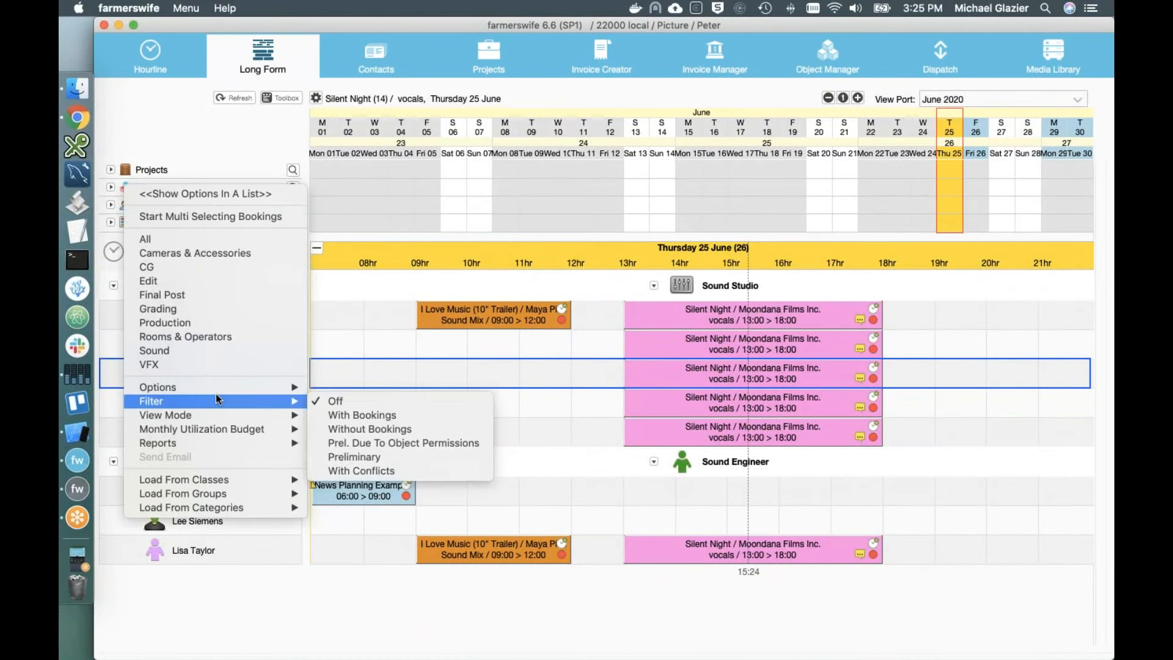
pyautogui.moveTo(218, 389)
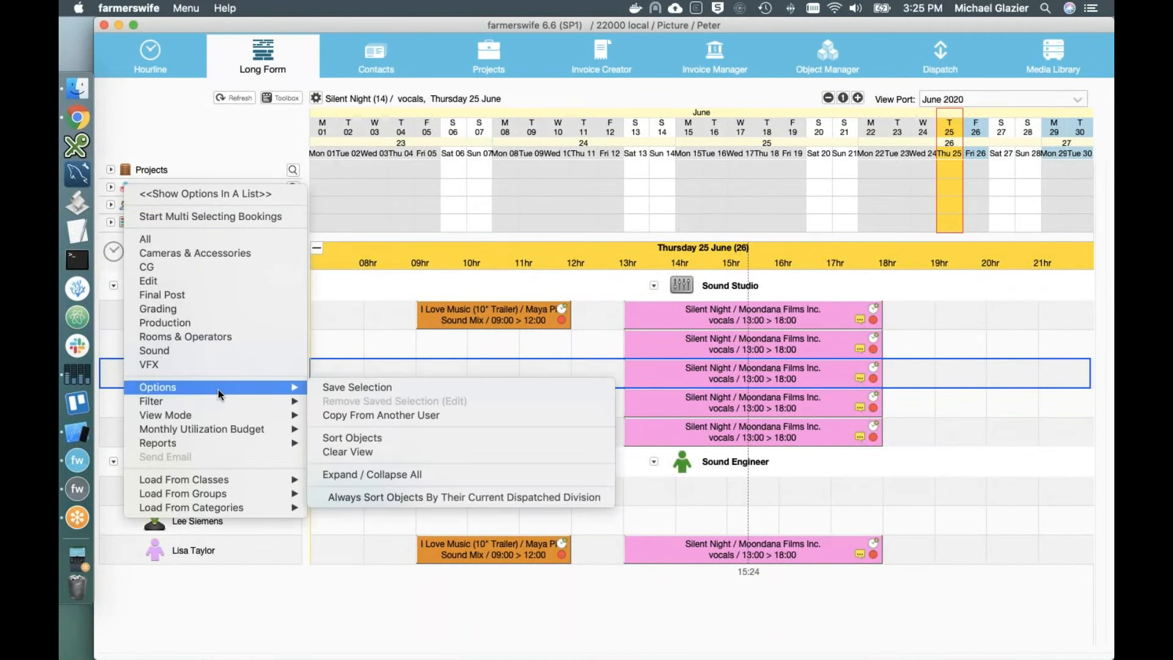
pyautogui.click(583, 198)
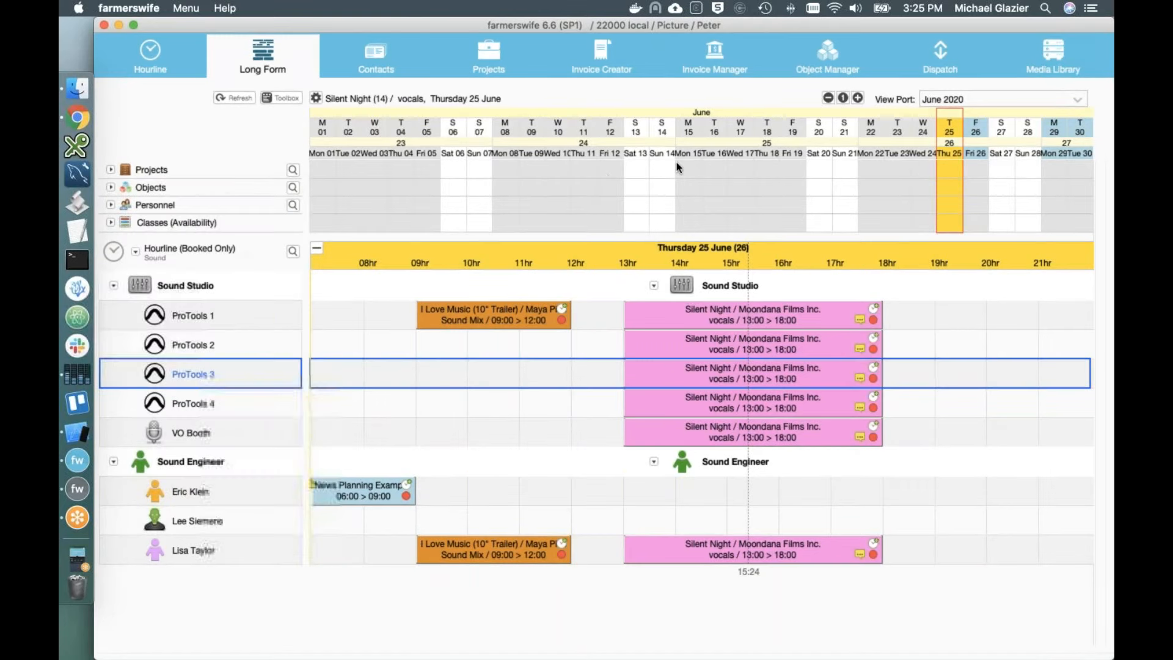
pyautogui.rightClick(127, 207)
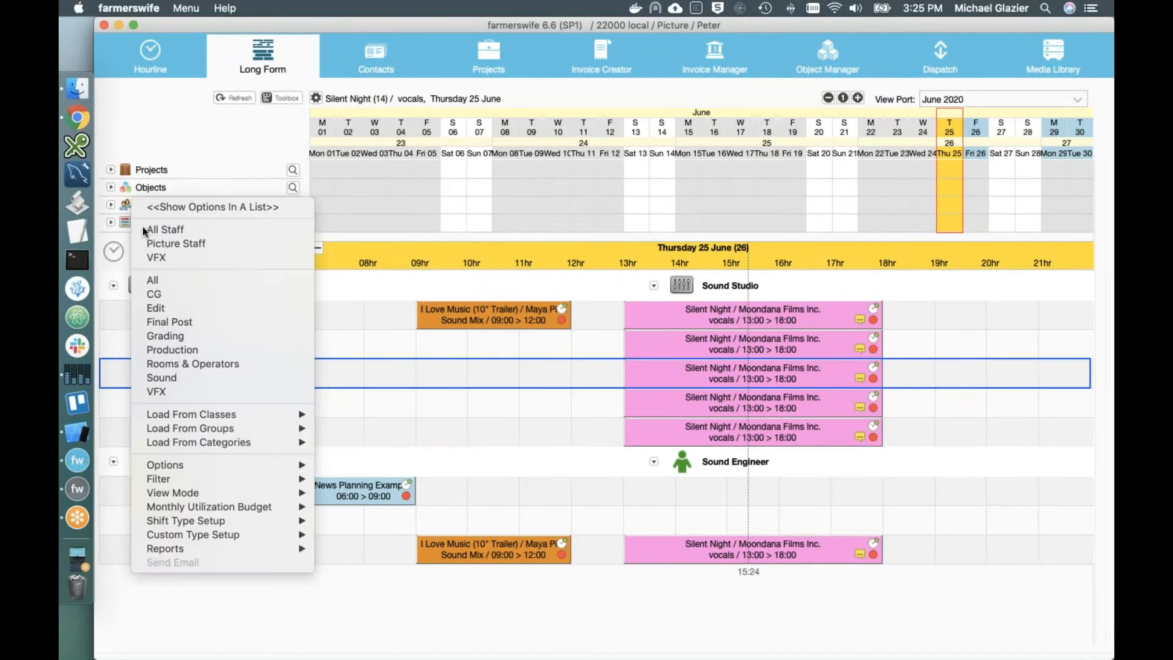
pyautogui.click(125, 187)
# Step: Start an Object Report (Multiple Objects) without a month limit and select all objects in the tree
pyautogui.rightClick(125, 187)
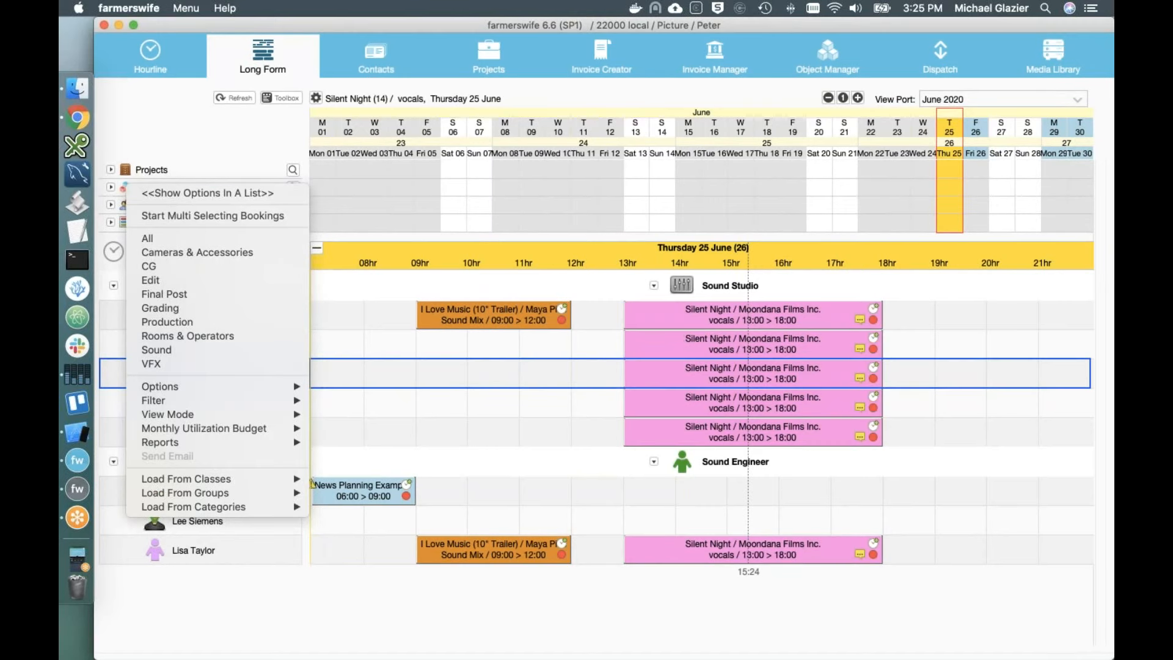
pyautogui.moveTo(287, 443)
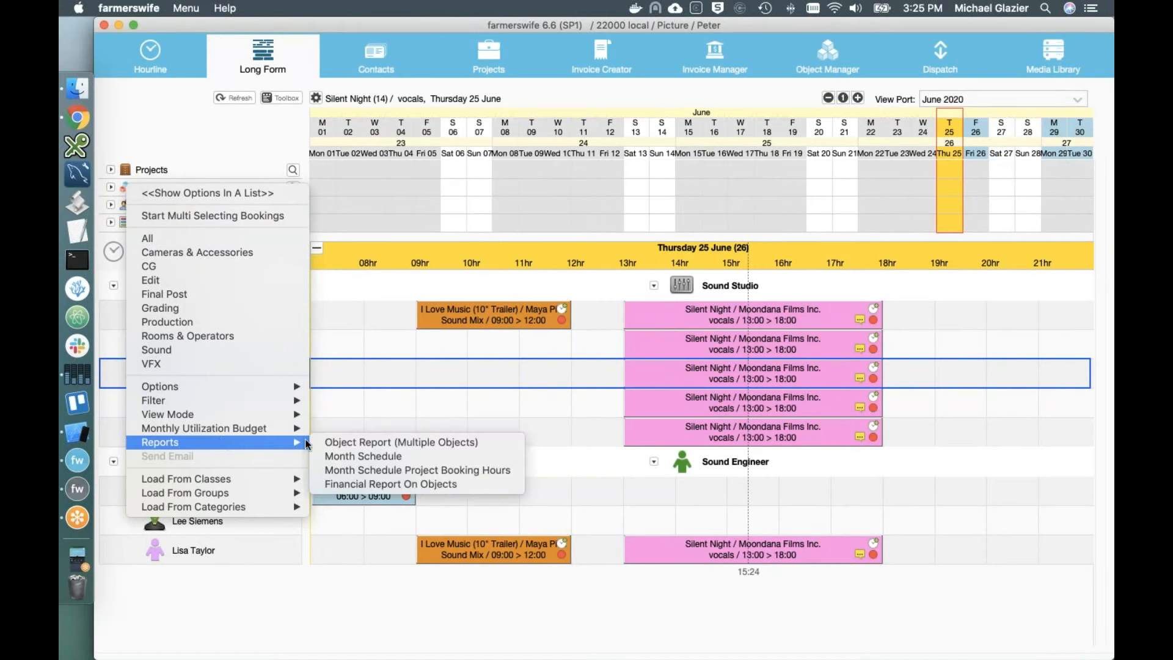
pyautogui.click(335, 444)
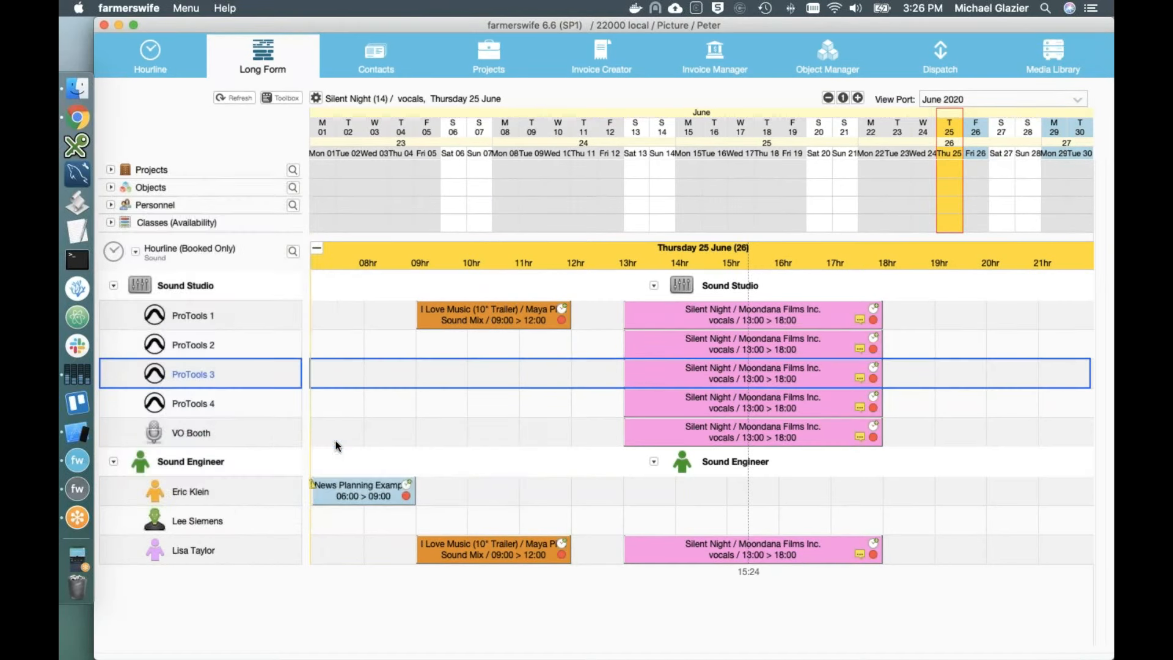
pyautogui.click(580, 380)
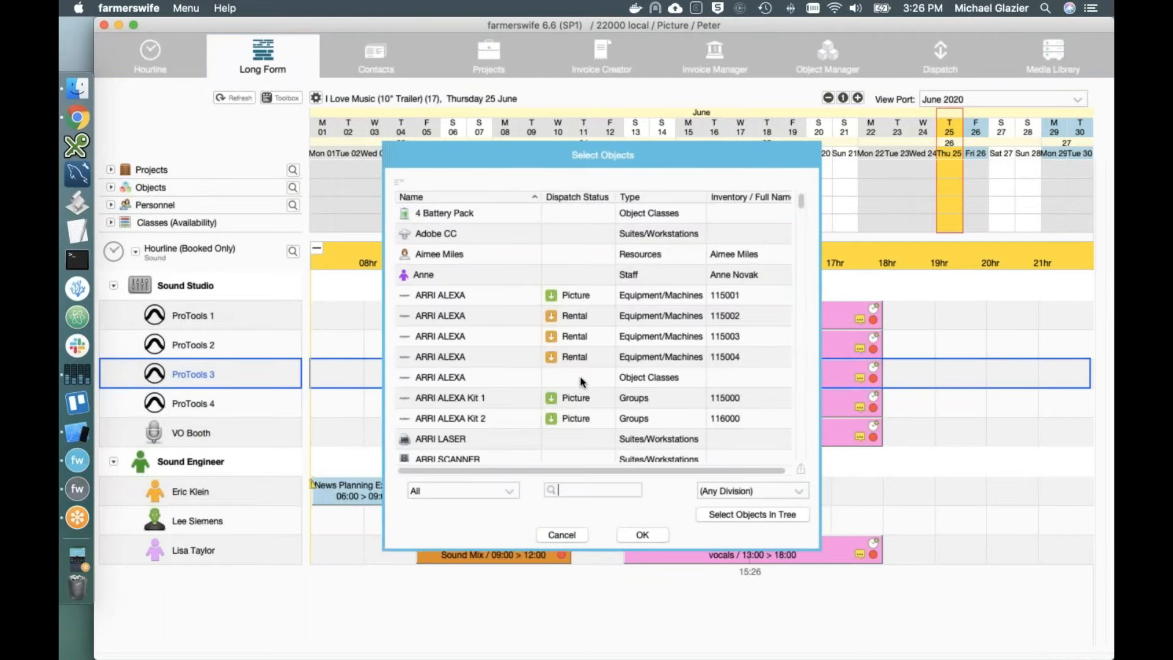
pyautogui.click(743, 513)
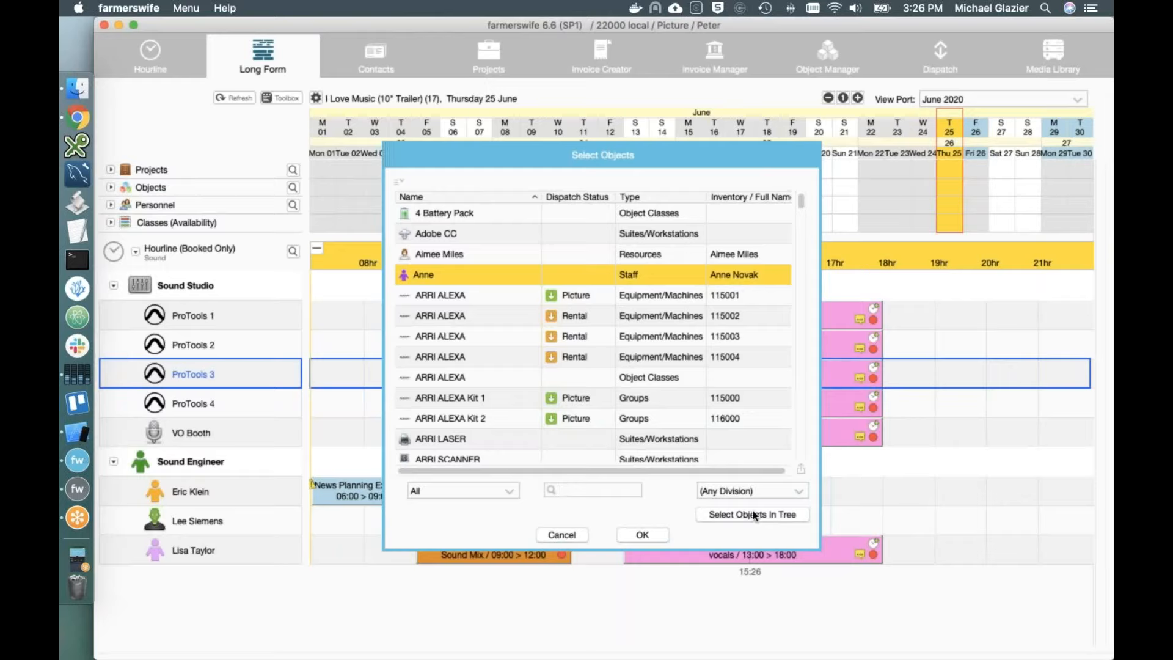
pyautogui.scroll(-1, 744, 433)
pyautogui.scroll(-10, 744, 433)
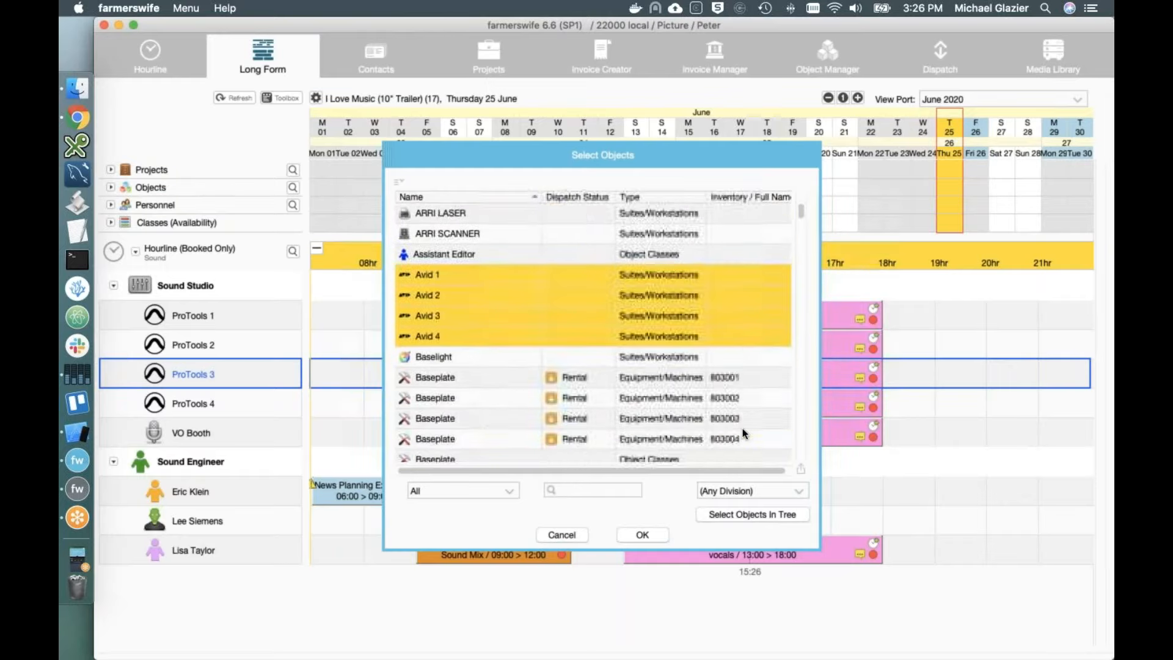
pyautogui.scroll(-1, 744, 433)
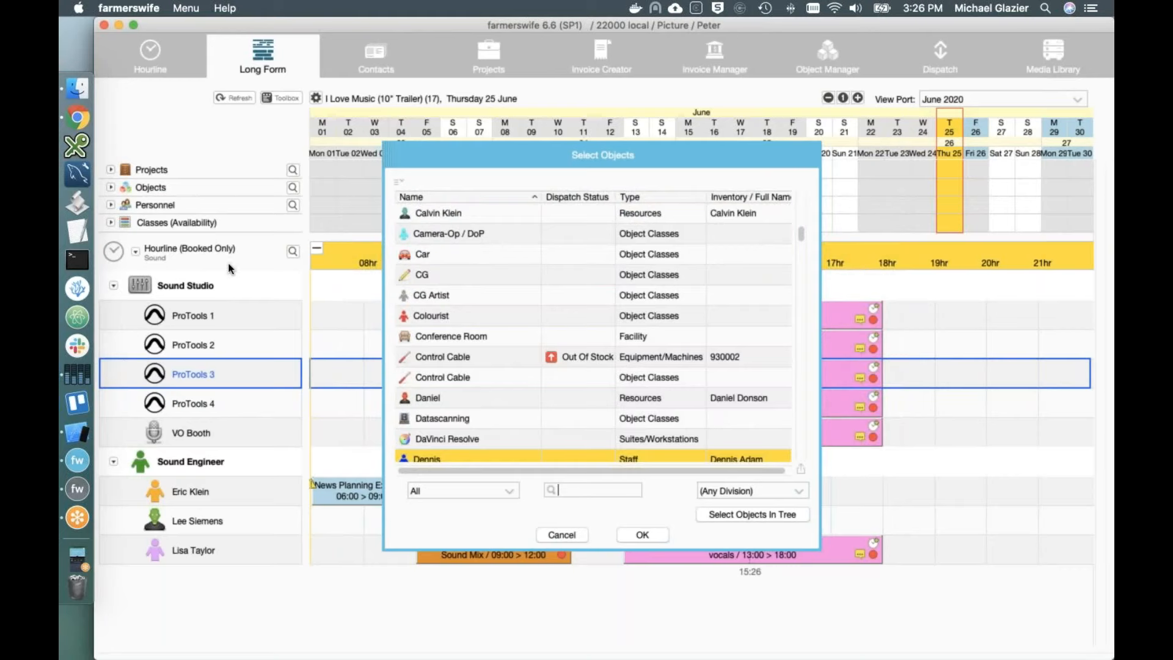
# Step: Confirm the chosen objects, preview the Object and Freelance reports, then close the Print Designer
pyautogui.click(651, 533)
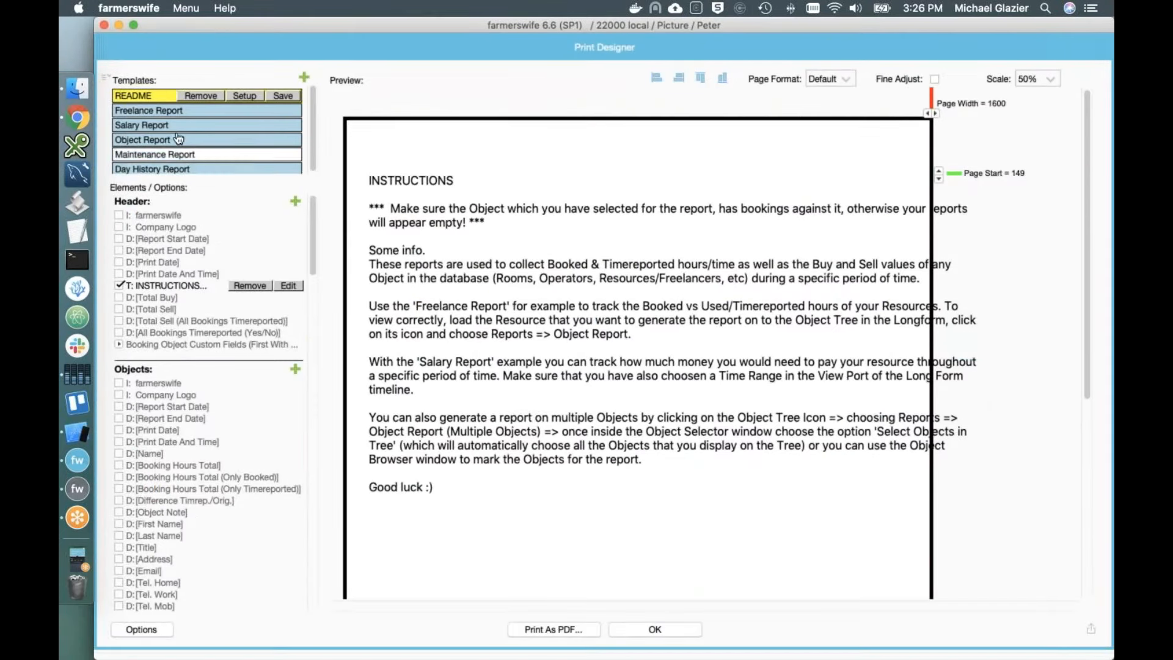
pyautogui.click(142, 140)
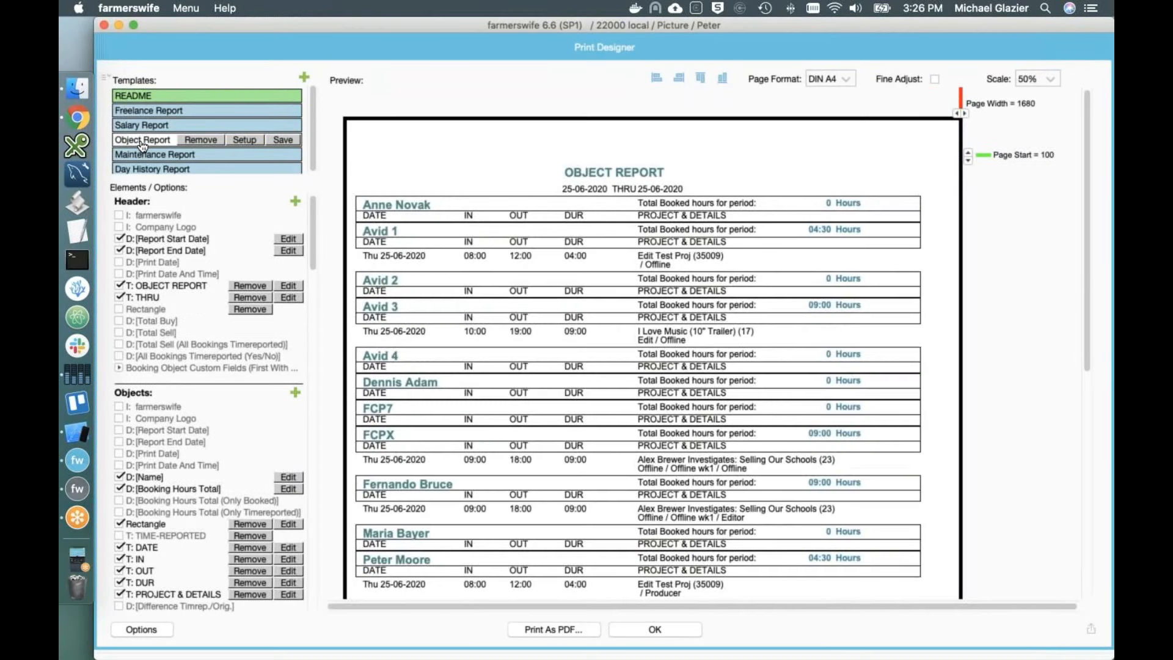
pyautogui.scroll(-2, 447, 298)
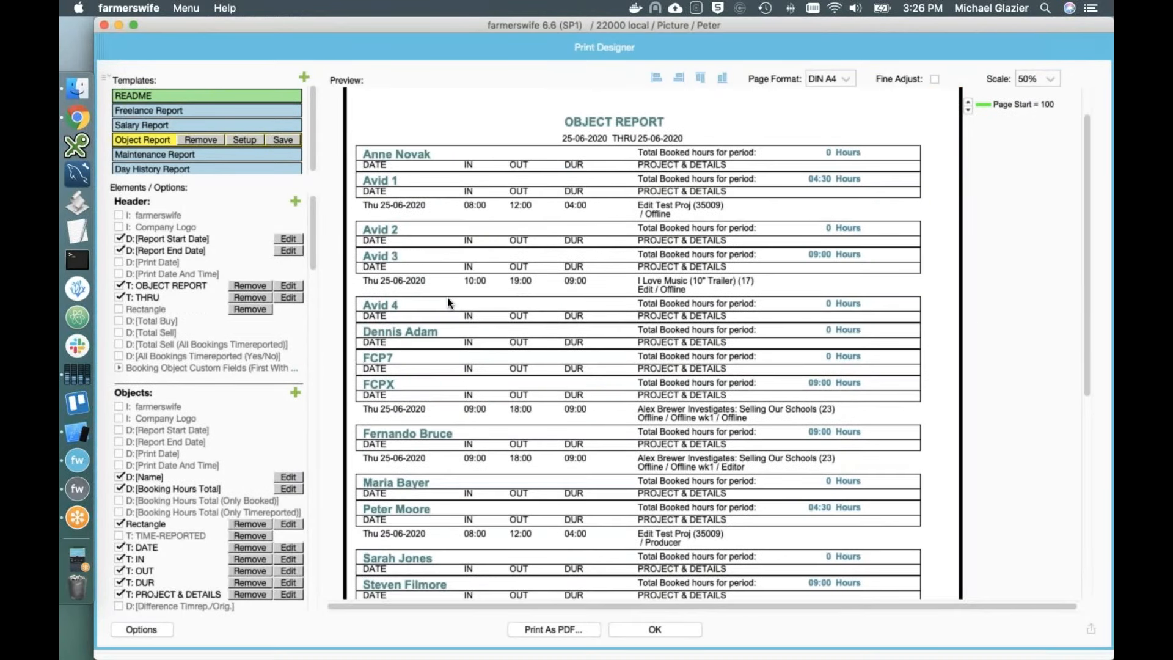
pyautogui.scroll(-8, 447, 288)
pyautogui.scroll(10, 445, 283)
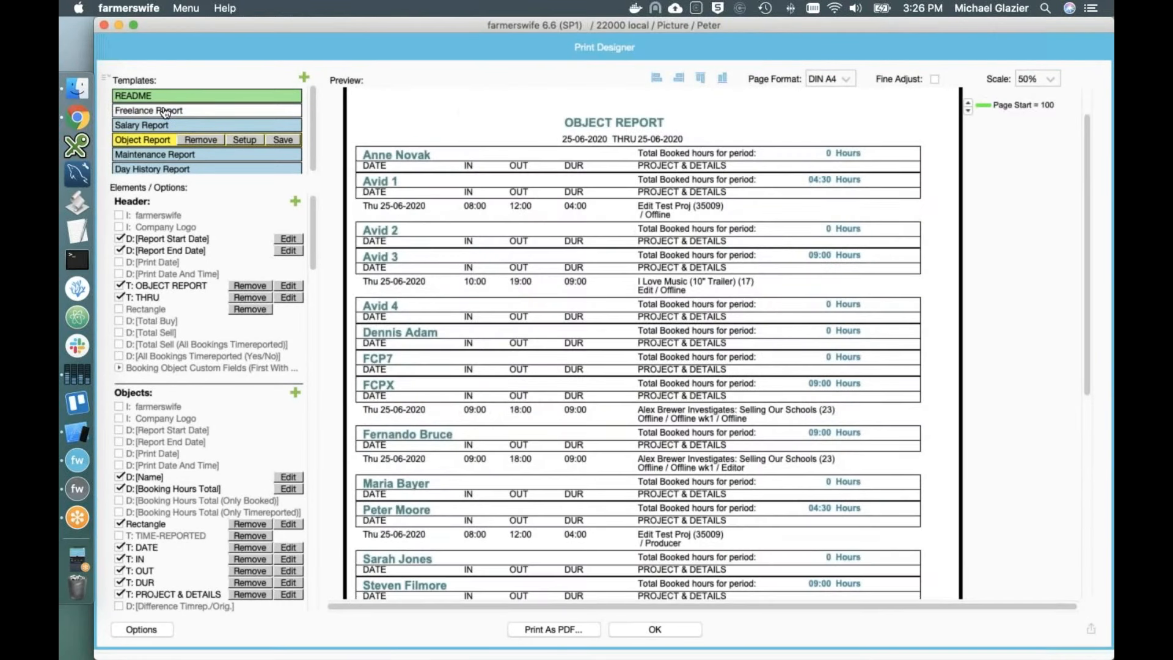
pyautogui.click(165, 111)
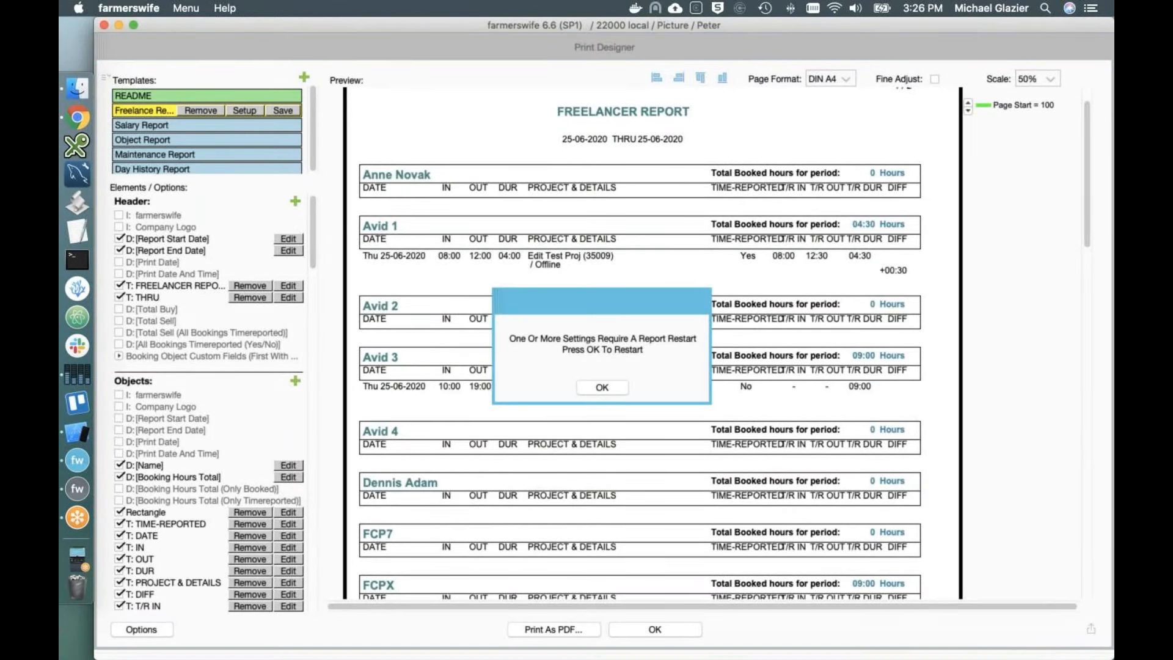
pyautogui.click(583, 383)
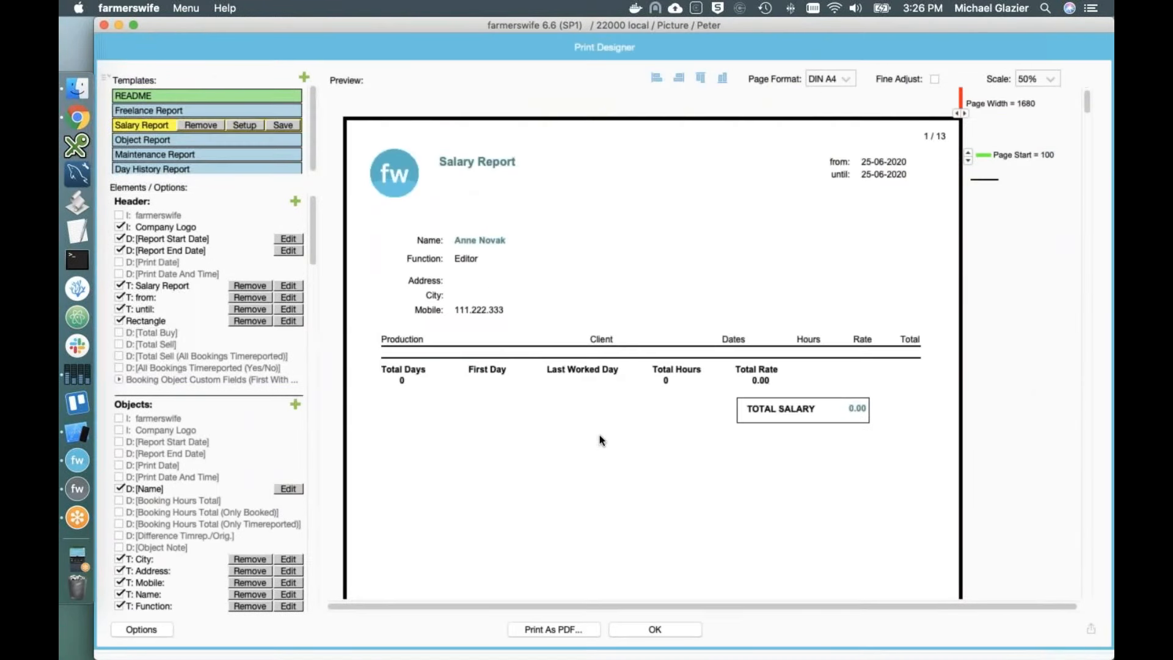
pyautogui.click(660, 630)
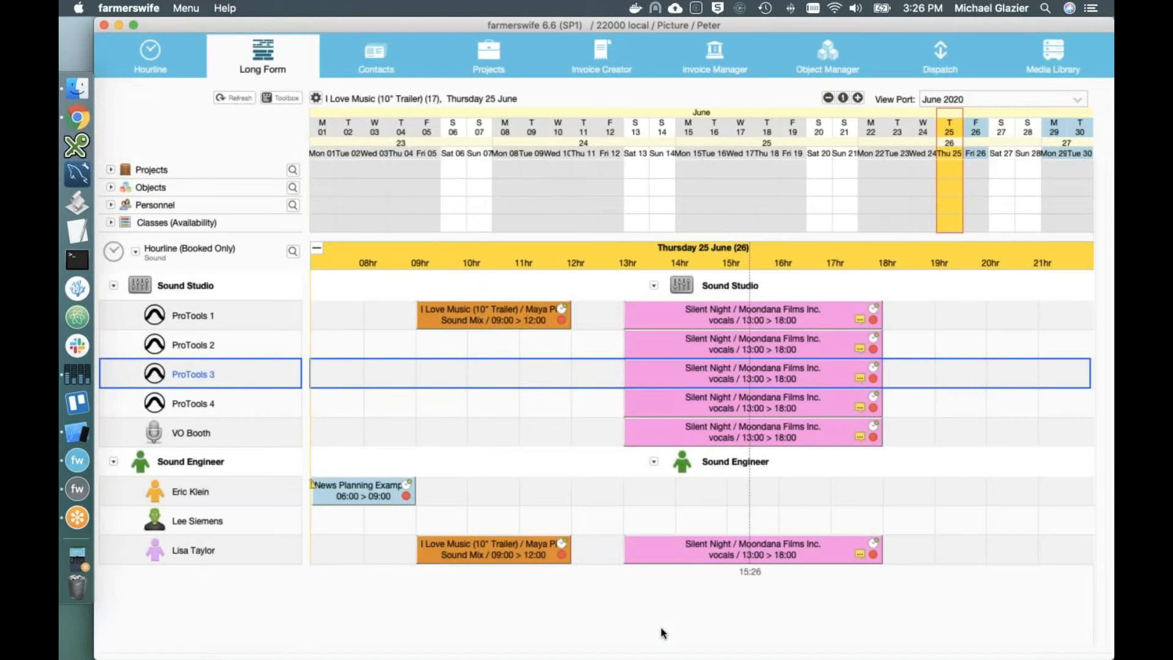
# Step: List every contact with an empty Contacts search and open the Citation Images producer's card
pyautogui.click(378, 64)
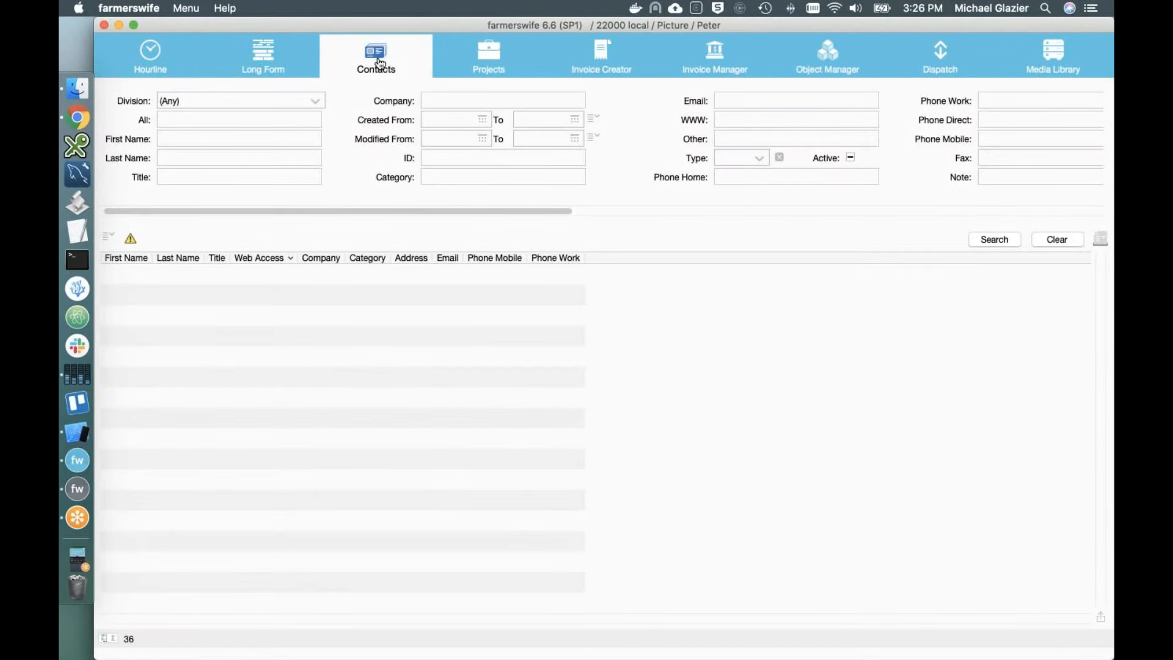
pyautogui.click(972, 241)
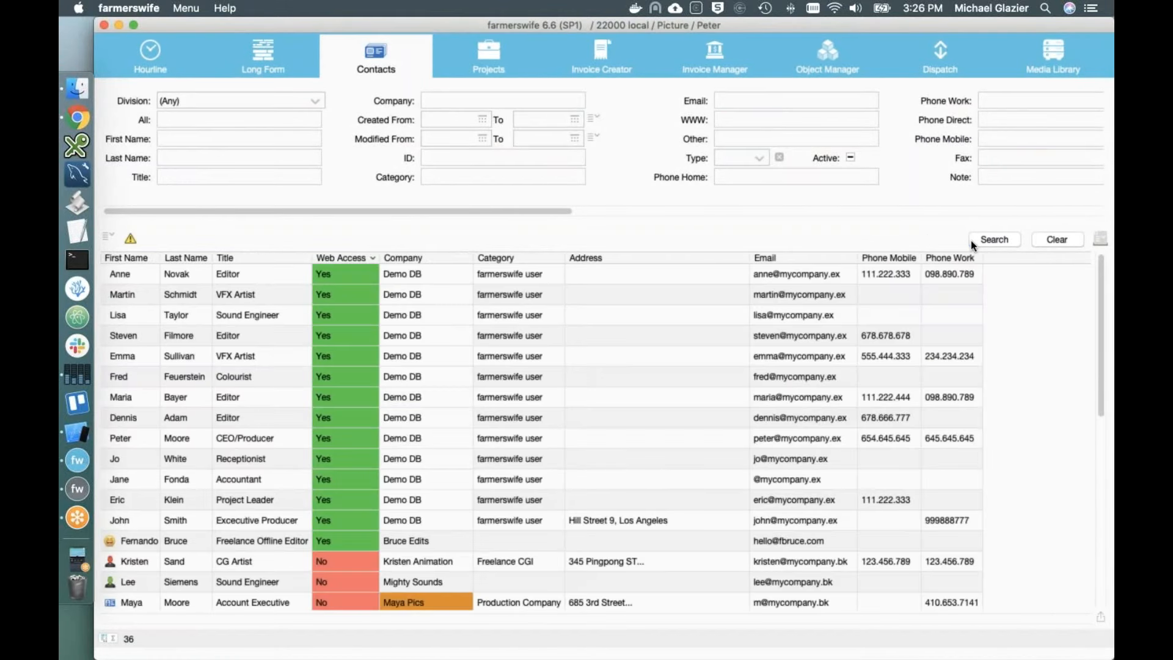
pyautogui.scroll(-5, 436, 500)
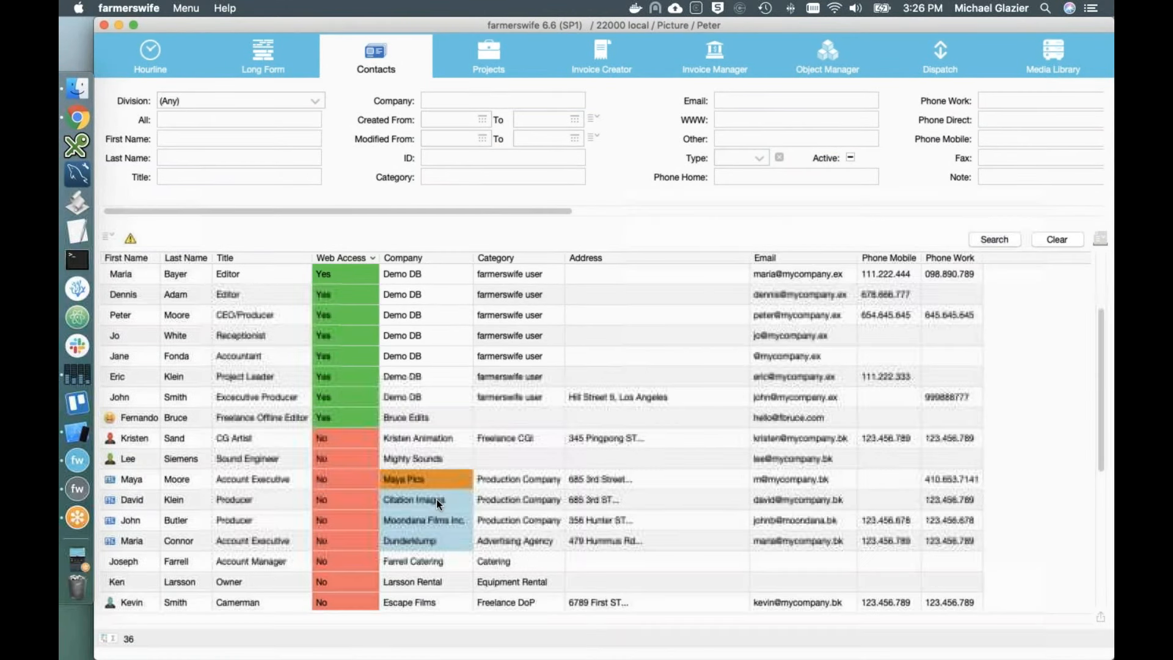
pyautogui.scroll(-4, 436, 500)
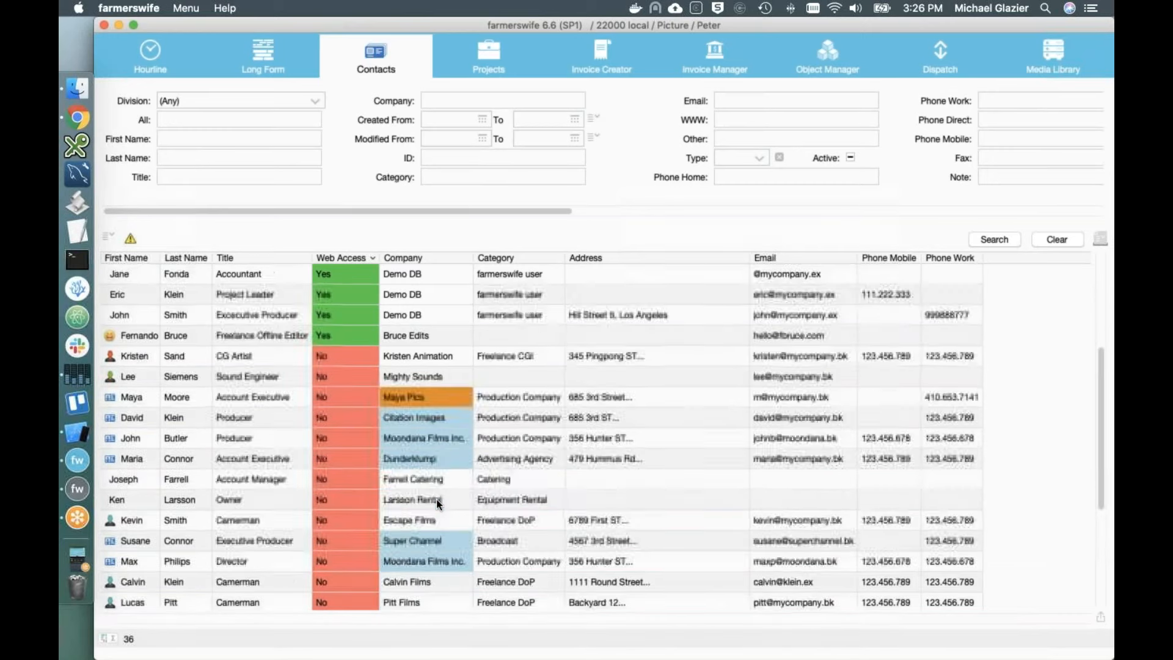
pyautogui.scroll(-1, 436, 500)
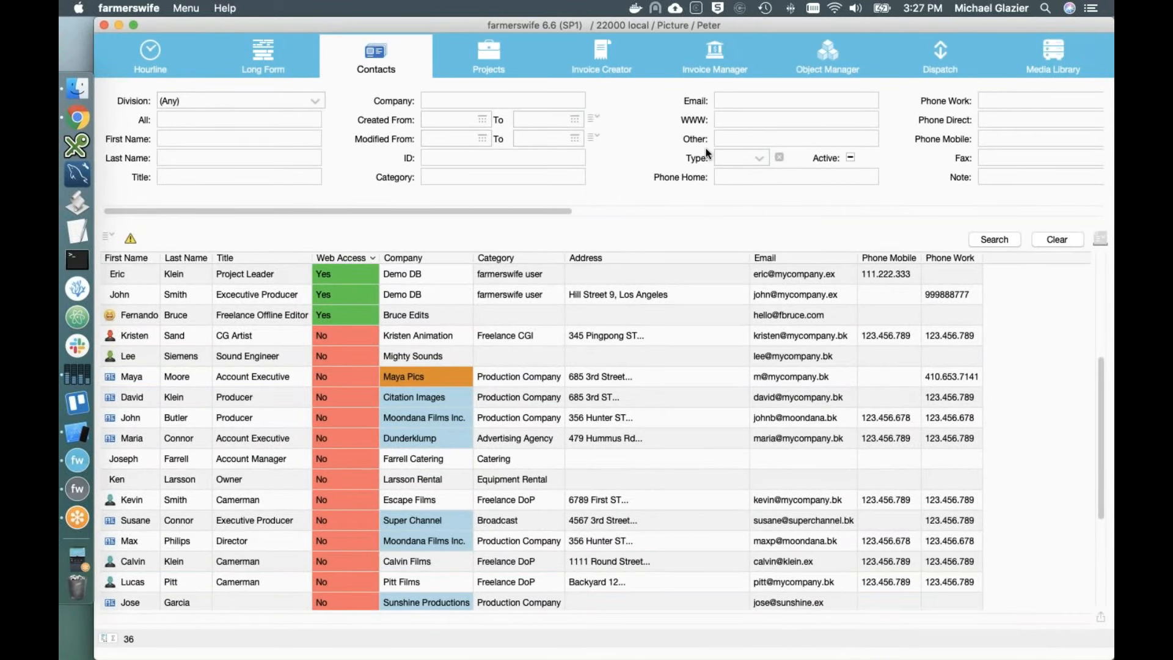
pyautogui.doubleClick(202, 396)
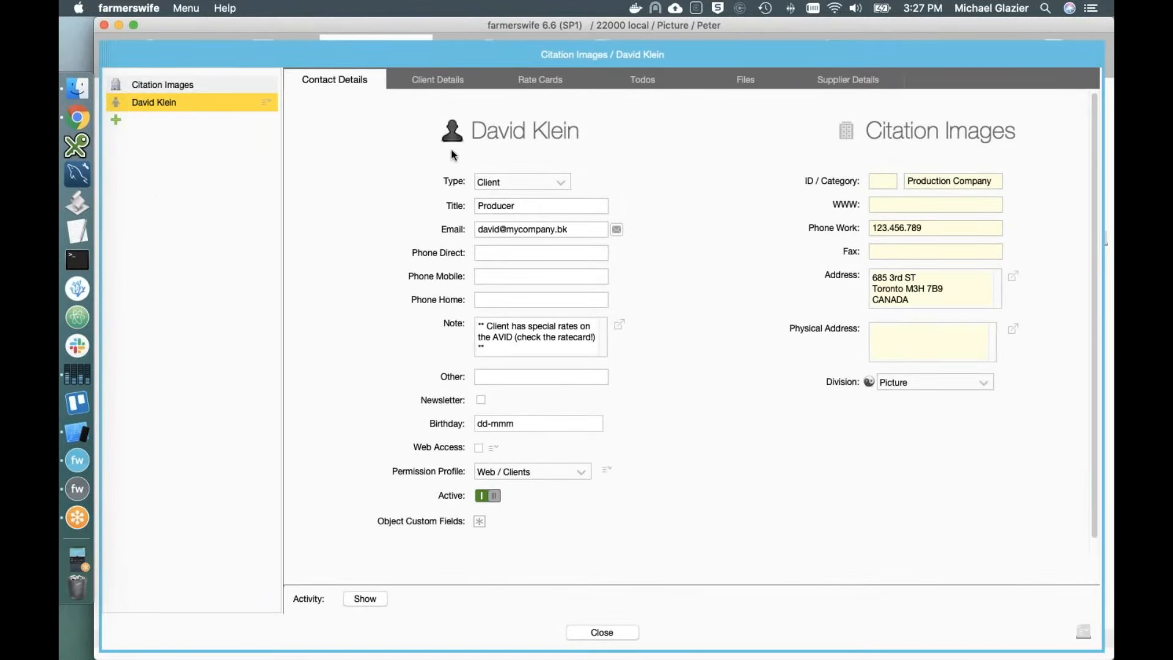
# Step: Check the contact Type choices and leave the Citation Images producer set to Client
pyautogui.click(561, 183)
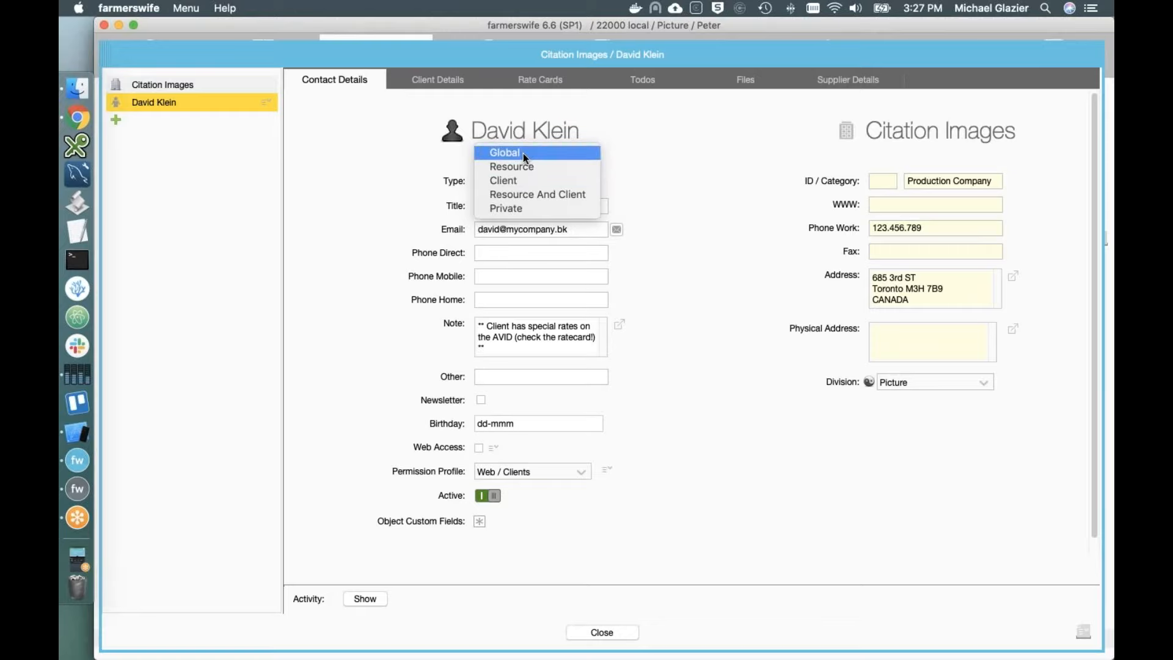
pyautogui.click(680, 259)
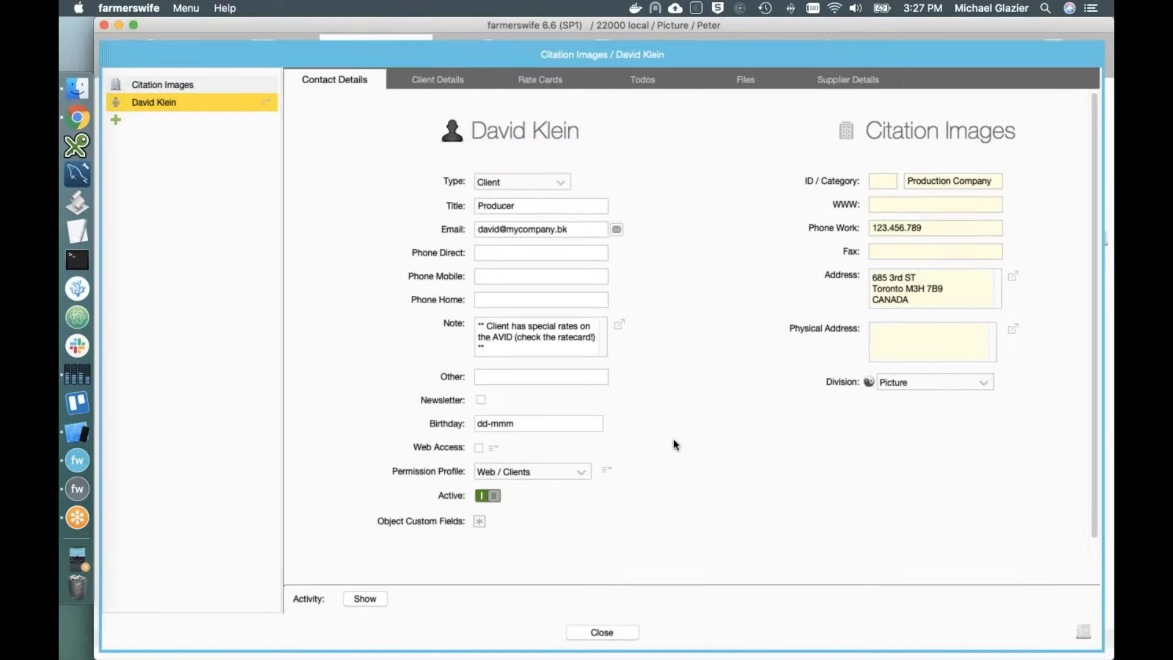
pyautogui.scroll(-1, 673, 438)
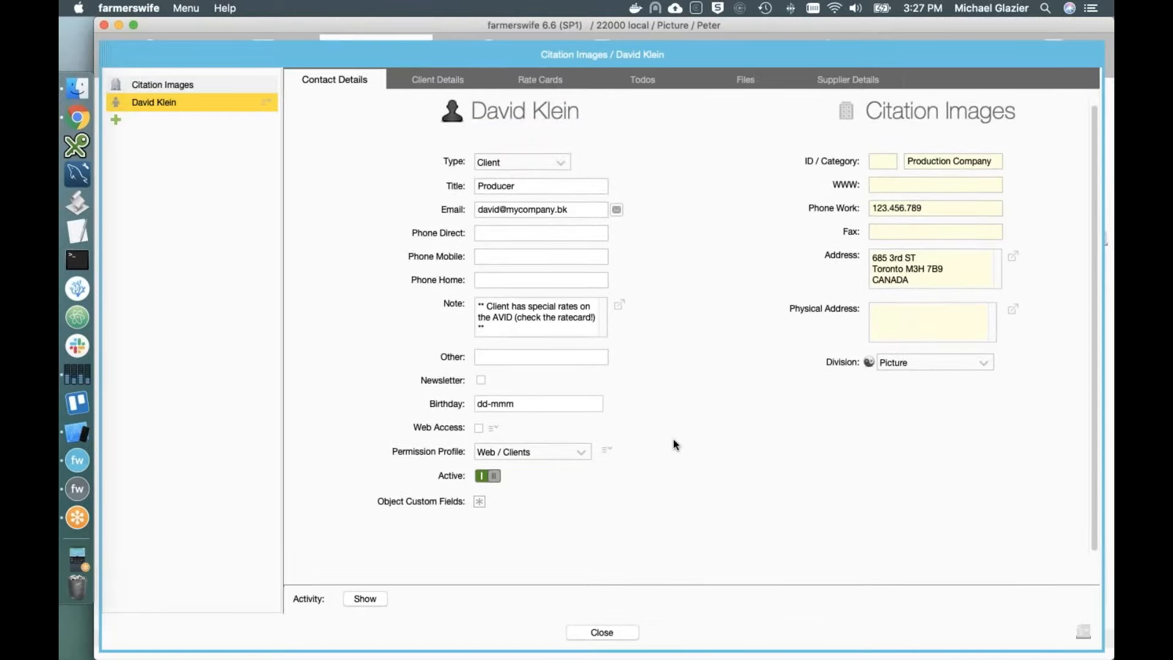
pyautogui.scroll(1, 674, 445)
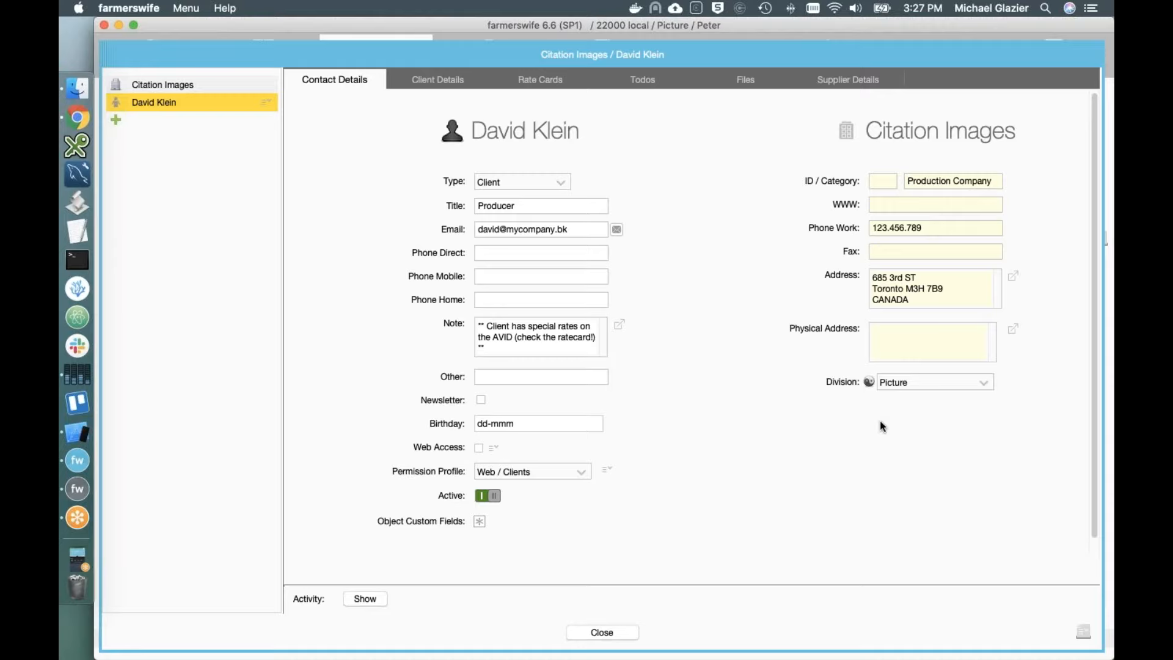
pyautogui.scroll(-2, 614, 456)
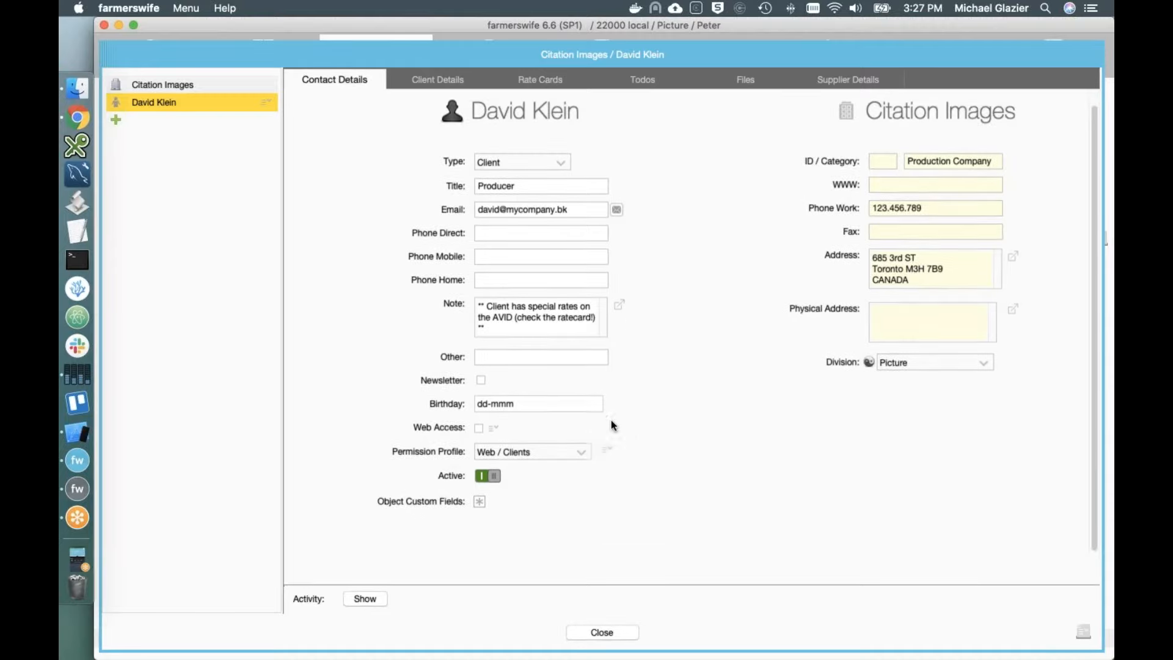
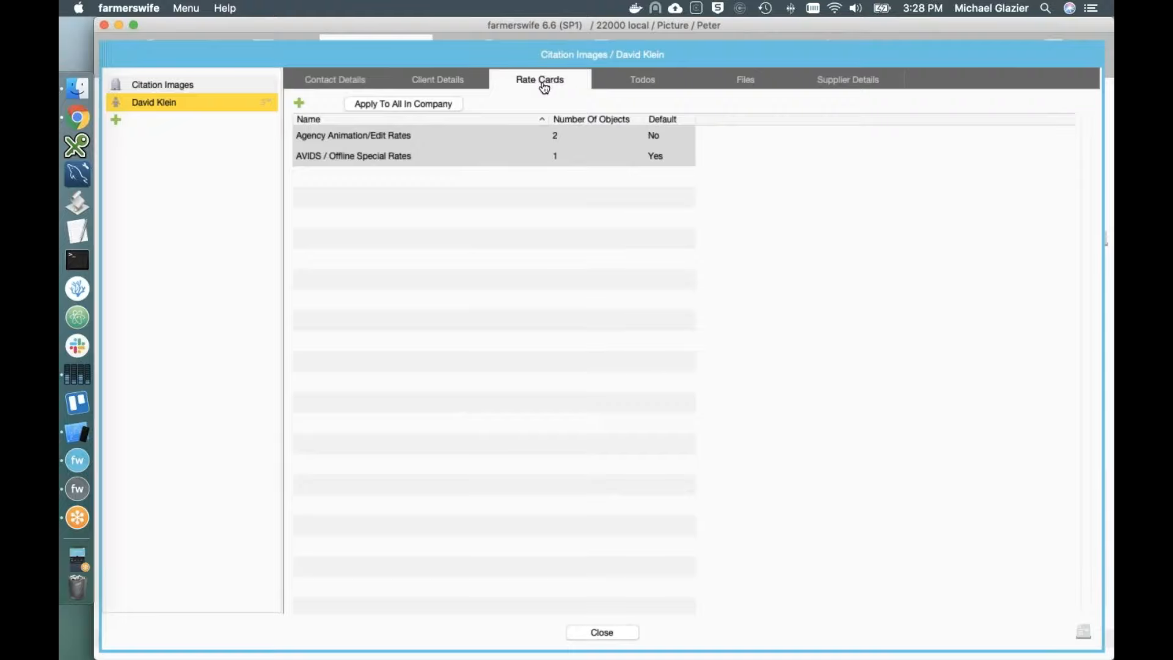
# Step: Review the client's Agency Animation/Edit Rates rate card unchanged and close the contact window
pyautogui.doubleClick(399, 140)
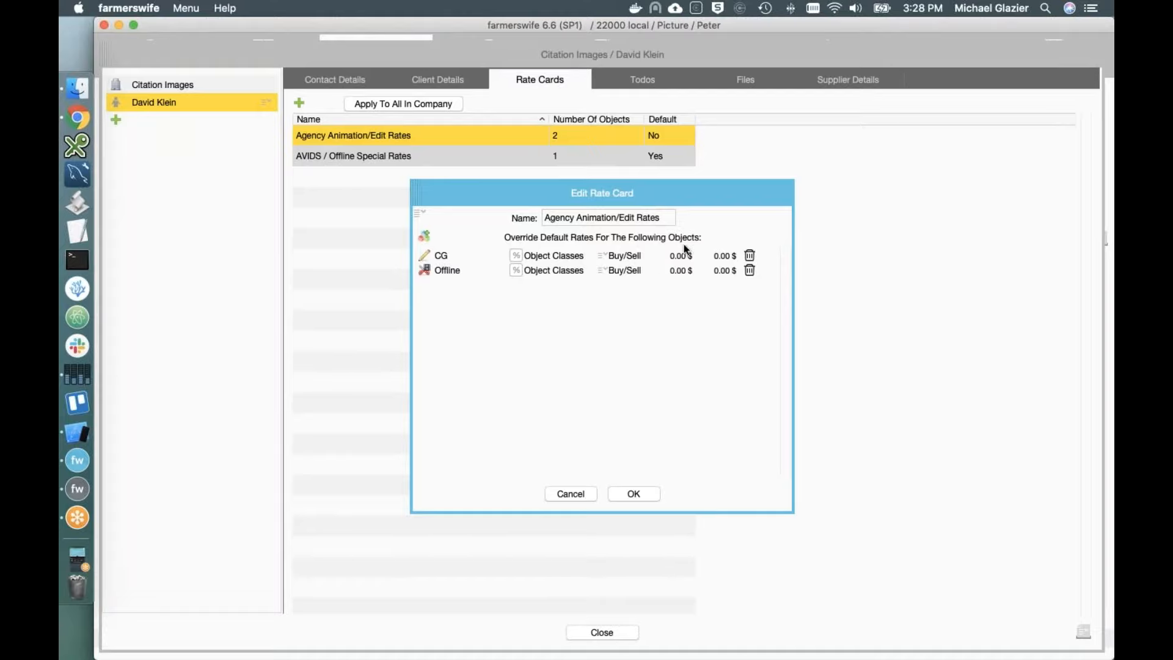
pyautogui.click(636, 493)
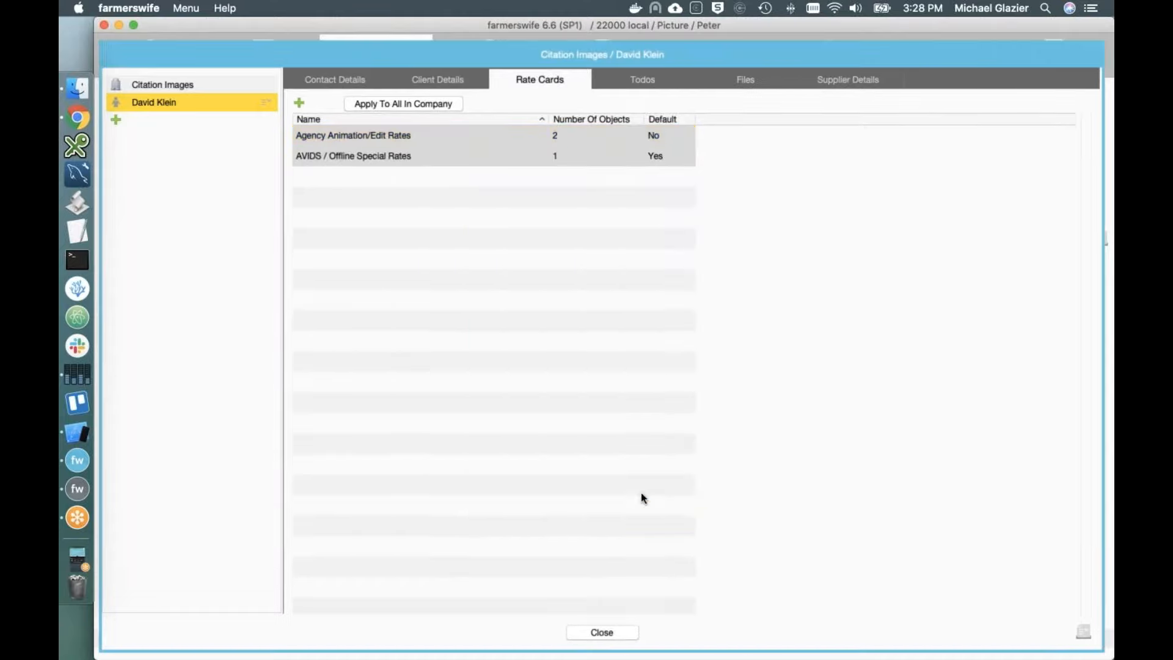
pyautogui.click(612, 632)
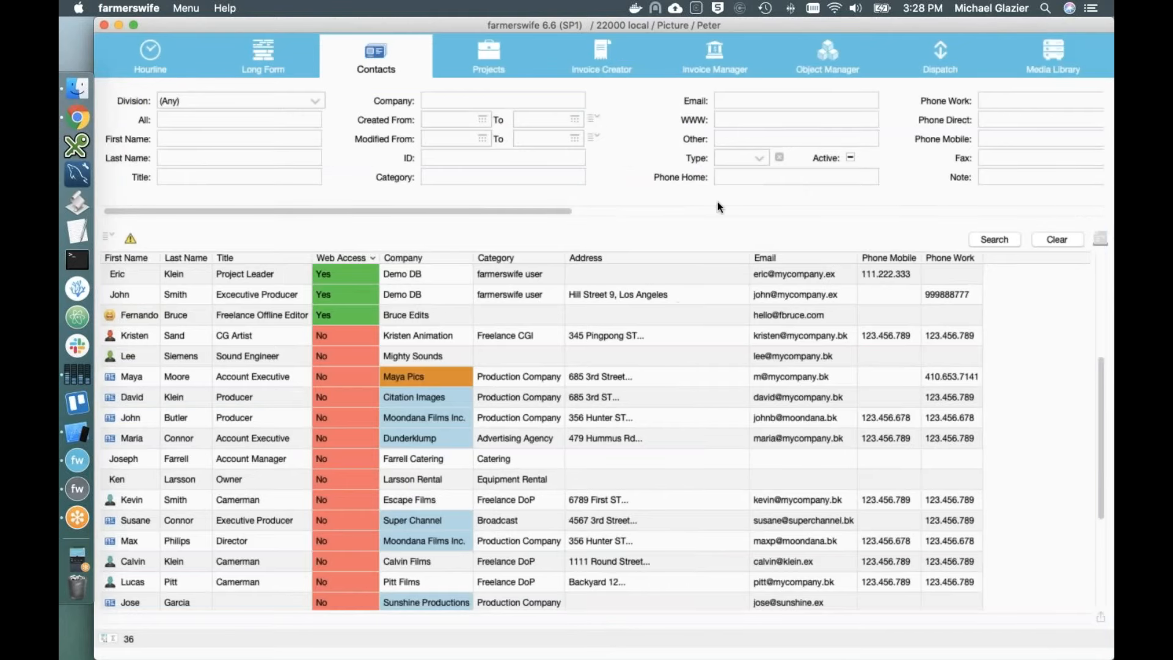
# Step: In the Object Manager, inspect a user's settings and close them without changes
pyautogui.click(827, 61)
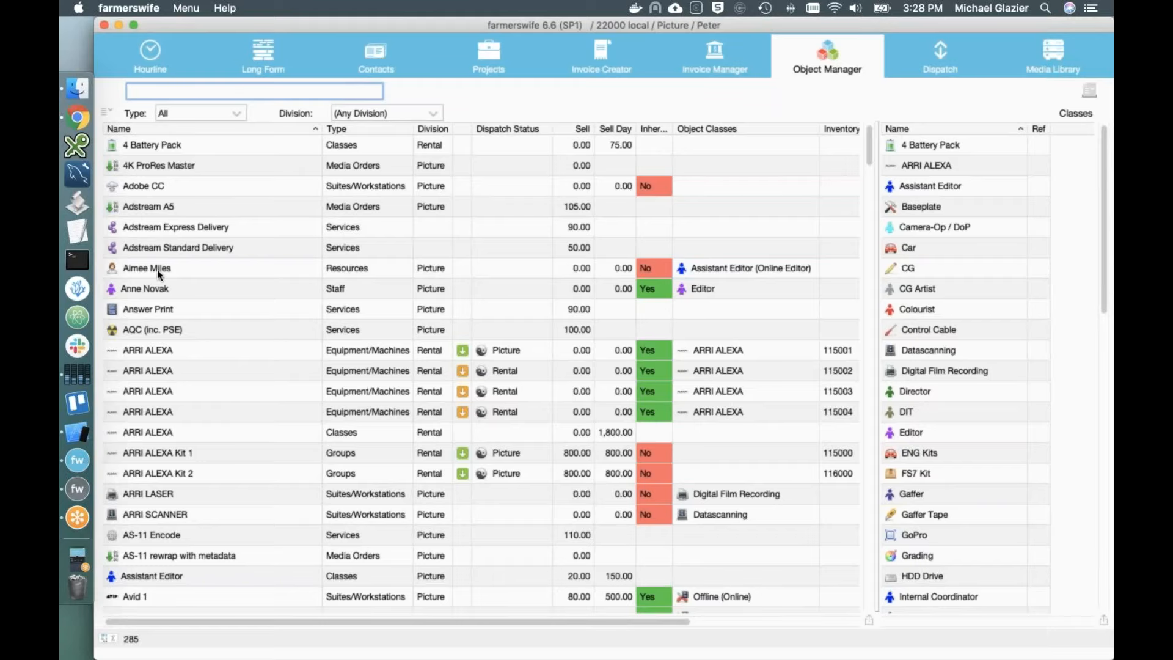
pyautogui.doubleClick(145, 291)
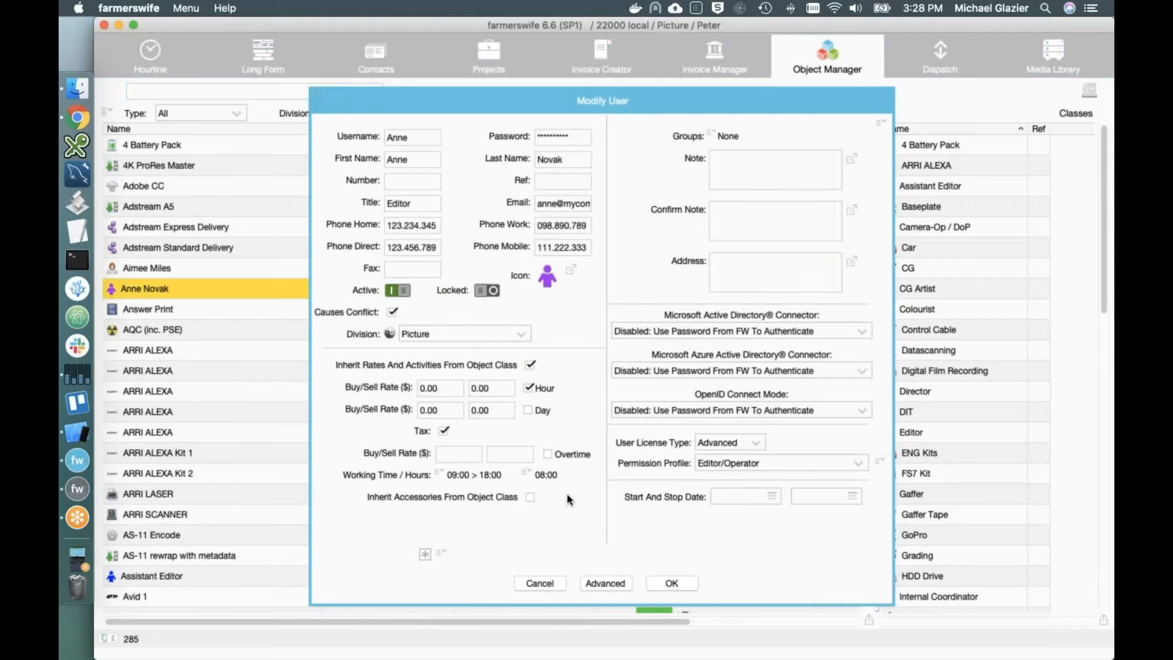
pyautogui.click(679, 586)
# Step: View the third ARRI ALEXA's settings and Advanced options, cancel both, then go to Invoice Creator
pyautogui.doubleClick(165, 391)
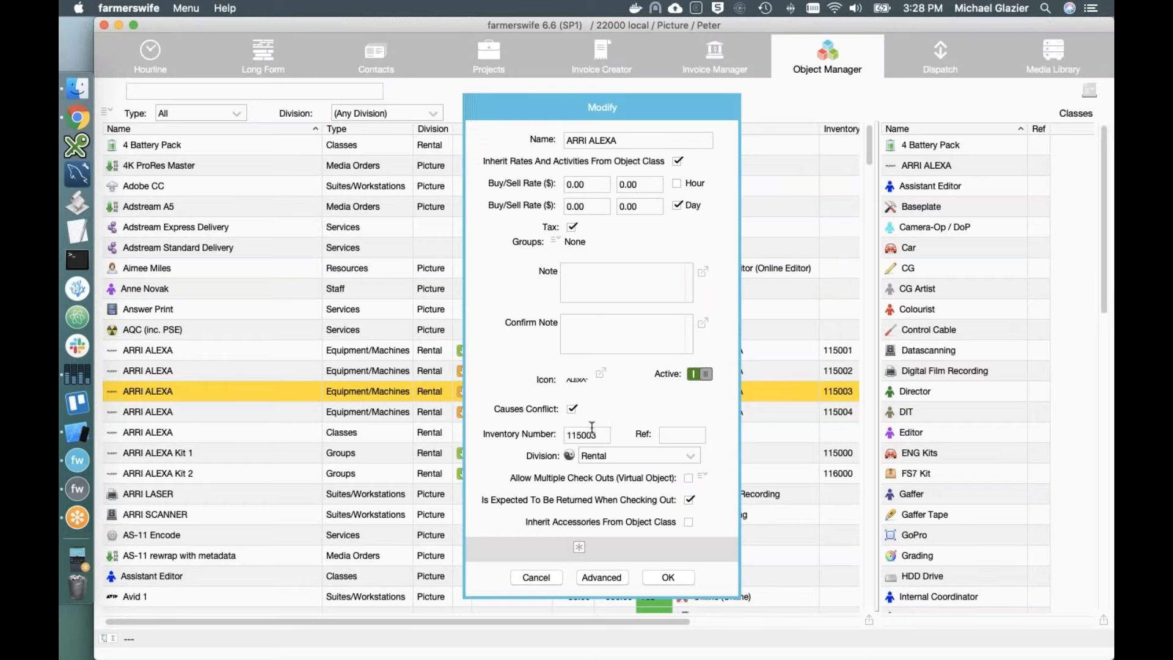
pyautogui.click(600, 577)
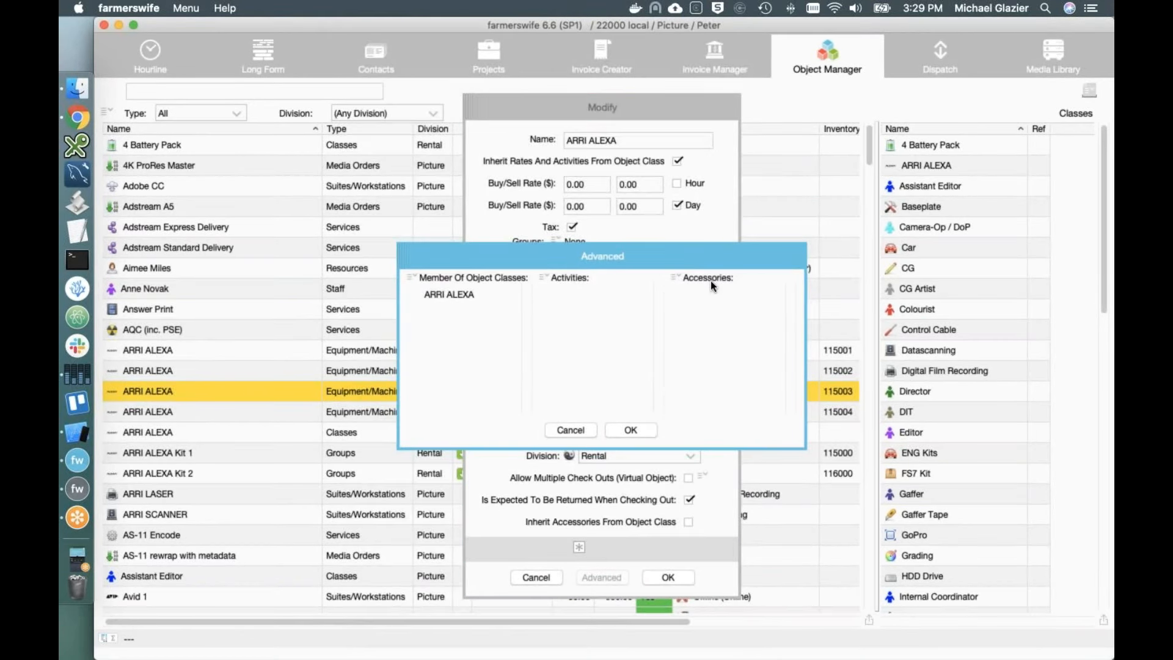
pyautogui.click(581, 430)
pyautogui.click(538, 577)
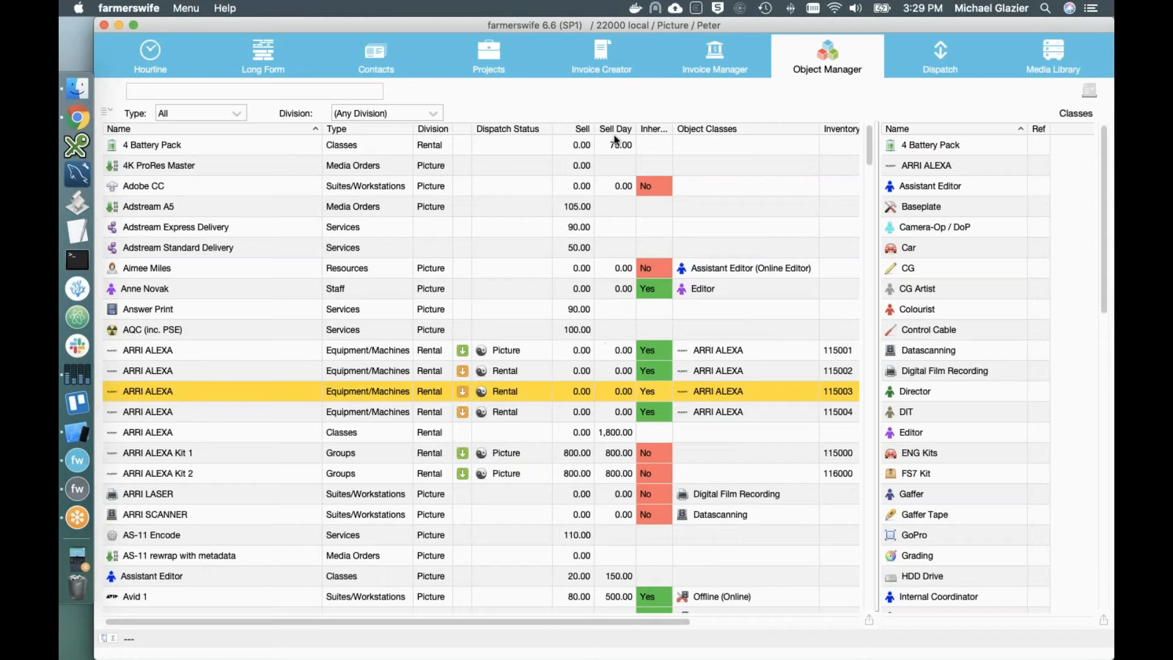
pyautogui.click(597, 74)
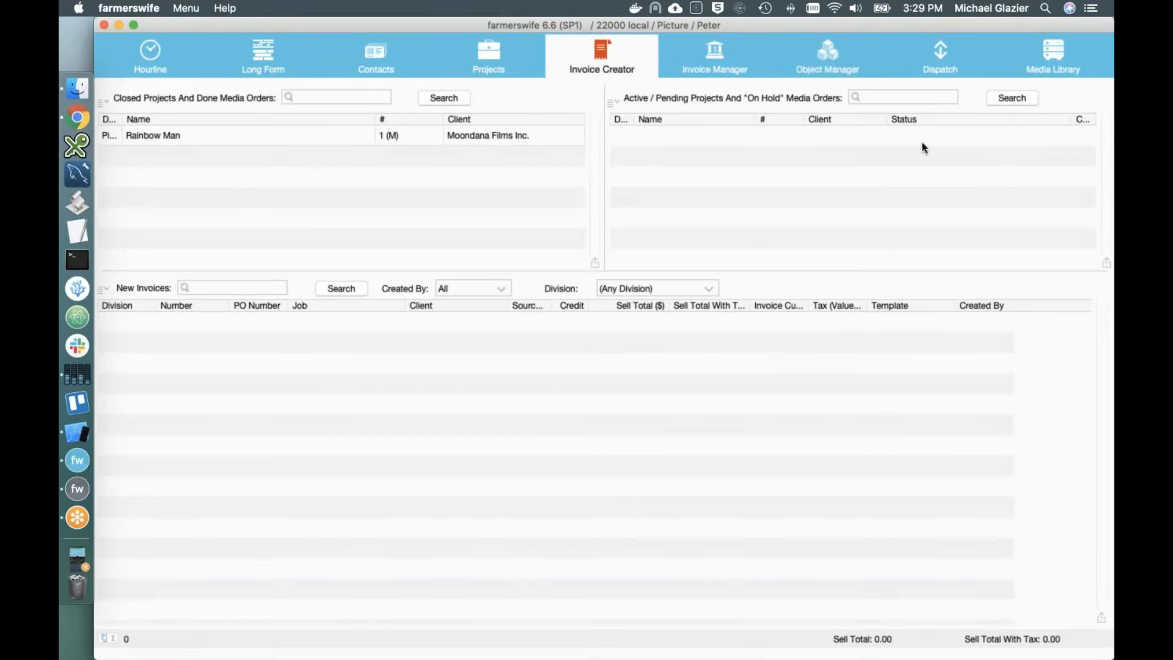
# Step: Search pending projects and closed media orders, inspect the Rainbow Man order, then list projects
pyautogui.click(1010, 100)
pyautogui.click(457, 97)
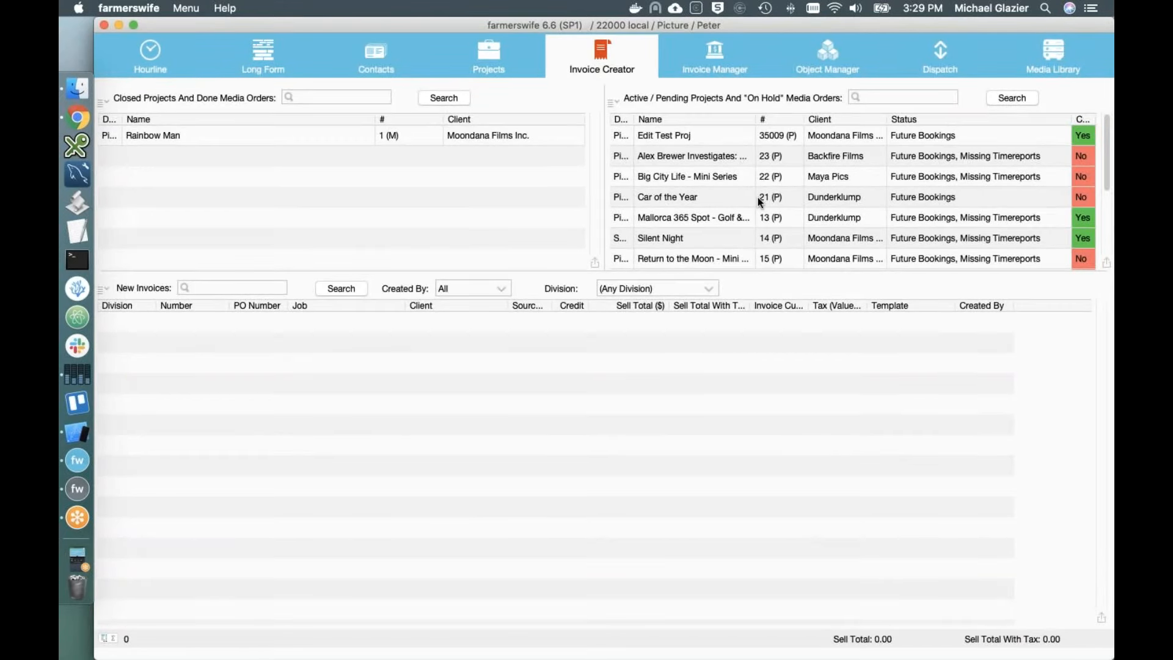
pyautogui.doubleClick(211, 137)
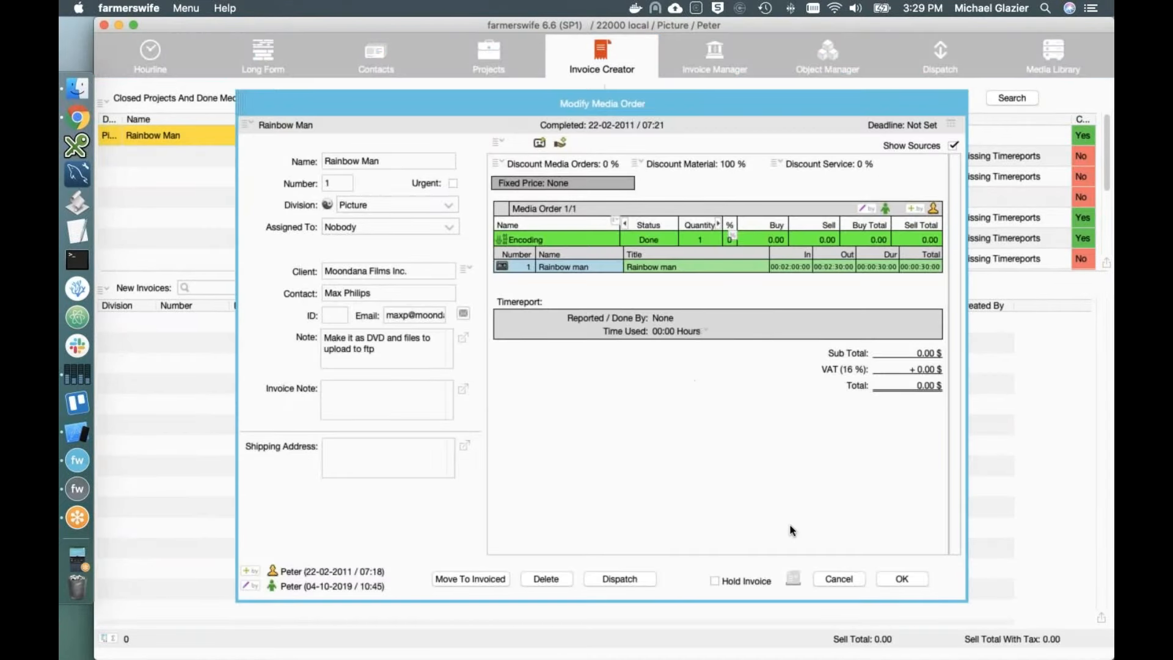
pyautogui.click(902, 579)
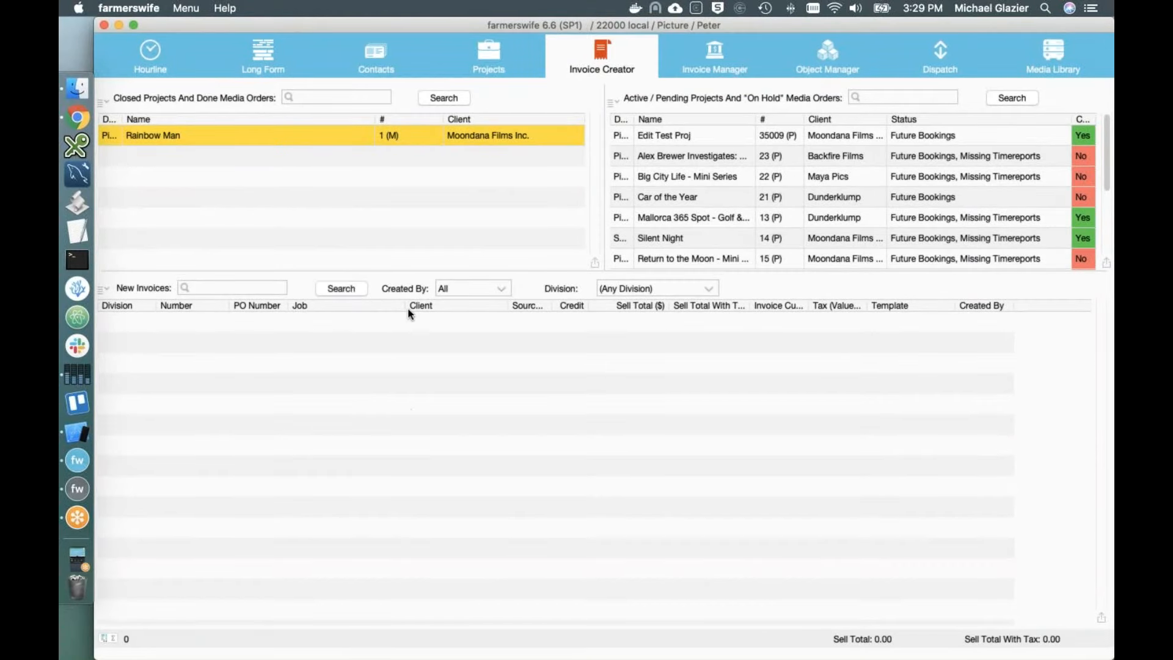
pyautogui.click(483, 80)
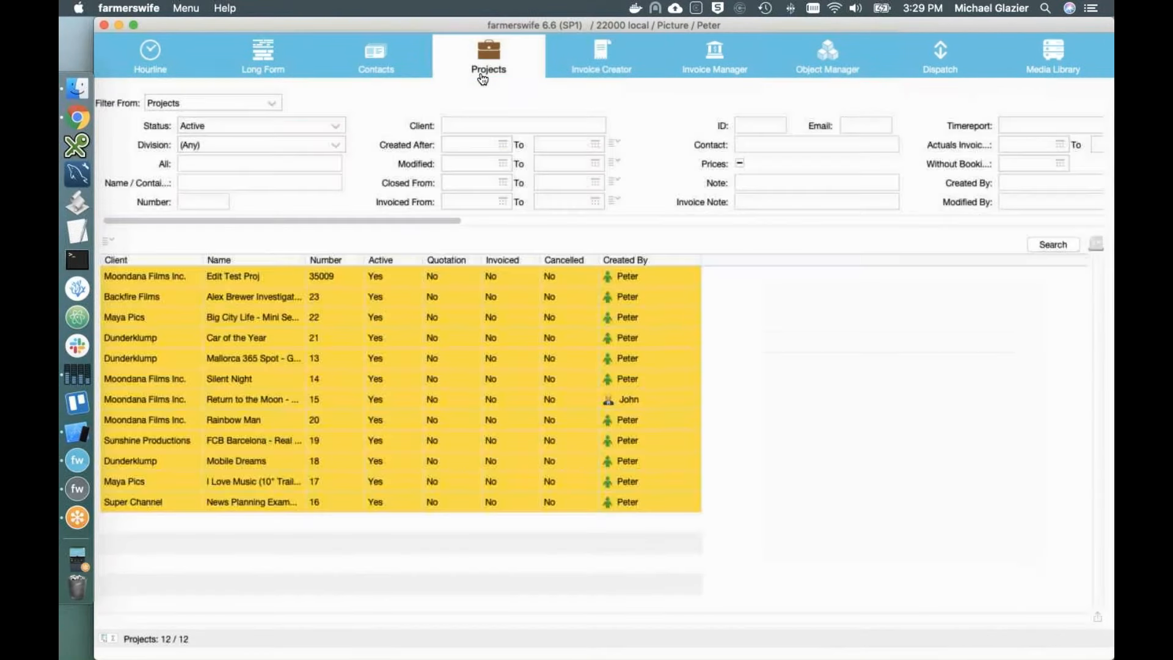
# Step: Make Edit Test Proj inactive, confirming despite unfinished items, and save the project
pyautogui.doubleClick(216, 276)
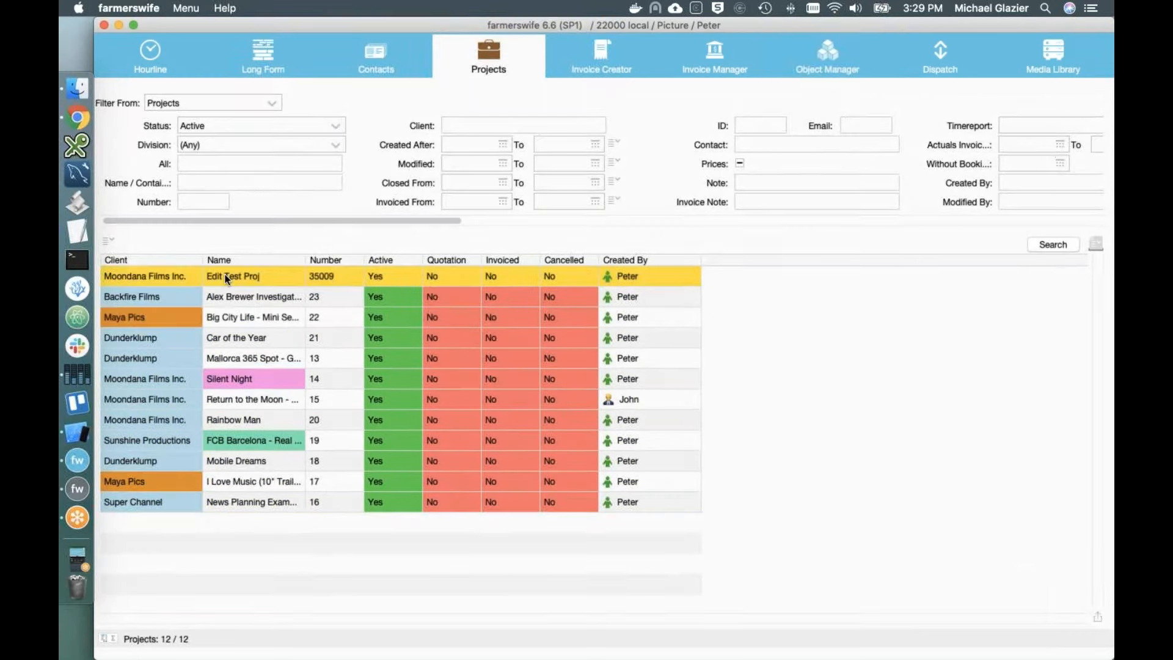
pyautogui.click(431, 142)
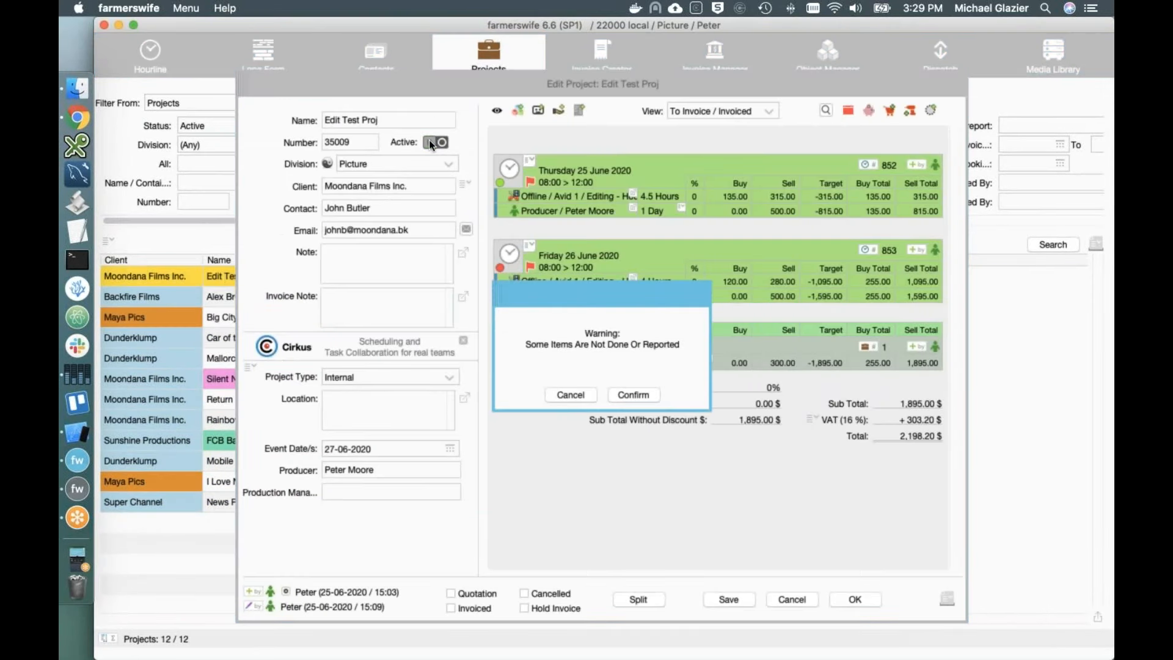
pyautogui.click(634, 395)
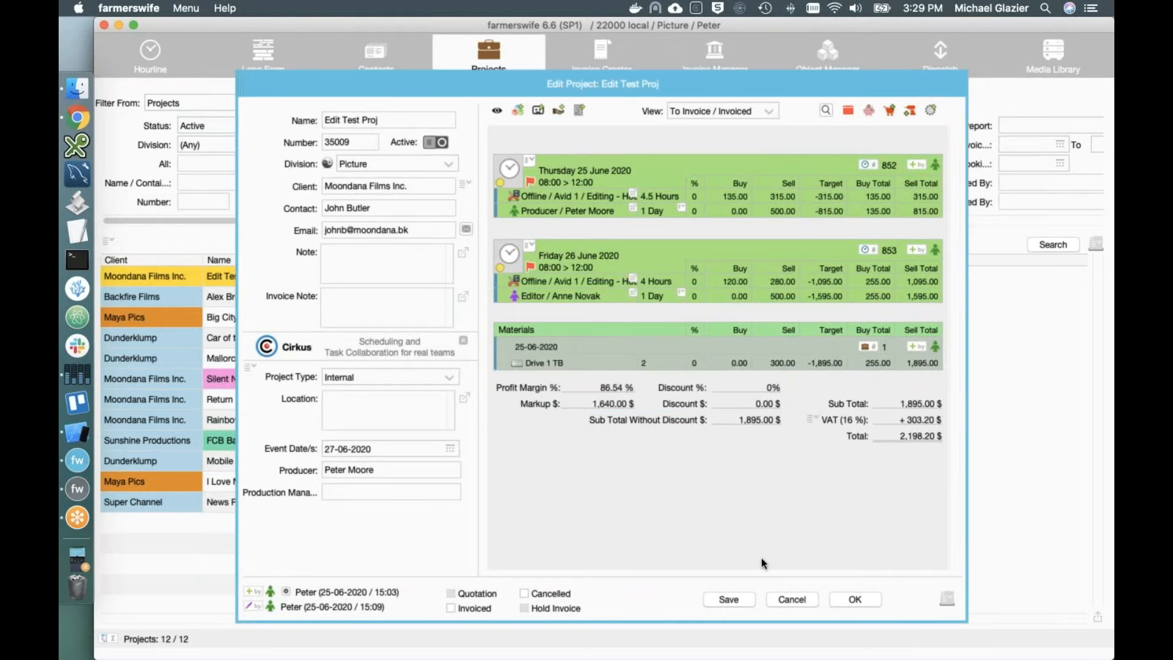
pyautogui.click(855, 599)
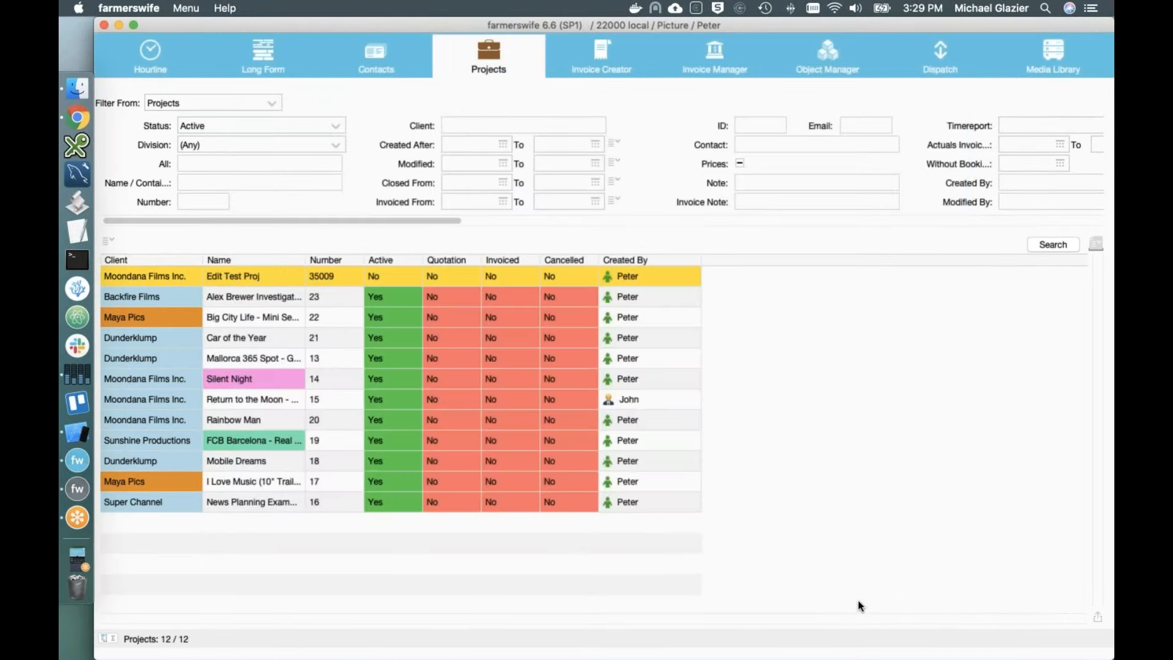
# Step: Refresh Invoice Creator's closed projects and inspect Edit Test Proj before invoicing
pyautogui.click(615, 78)
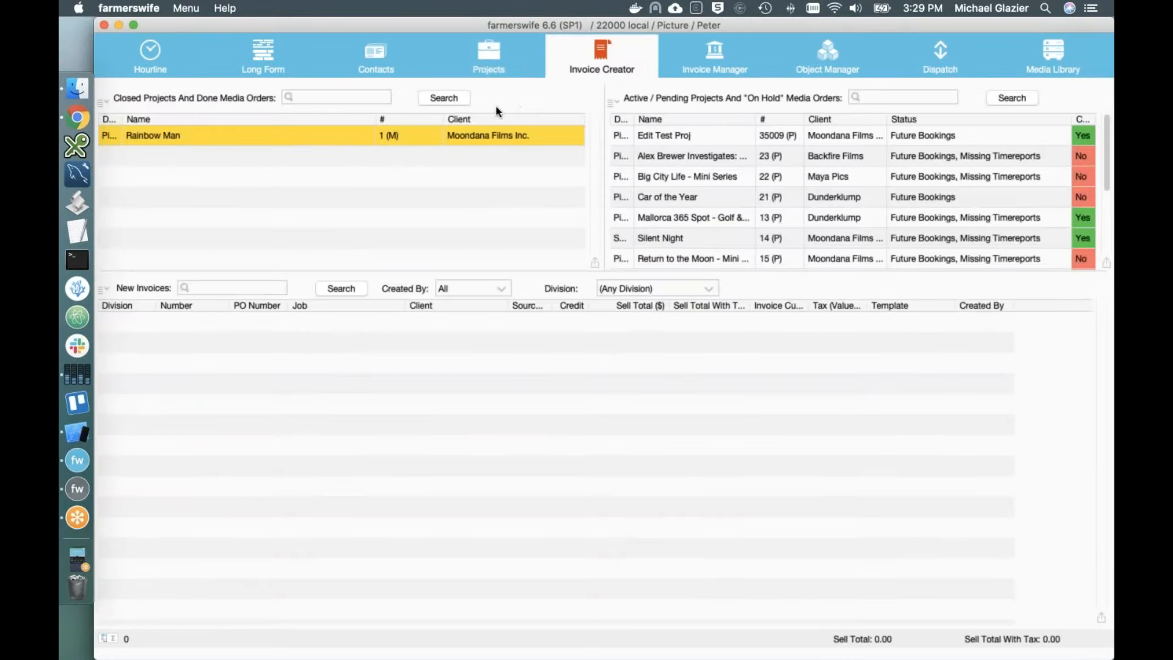
pyautogui.click(449, 99)
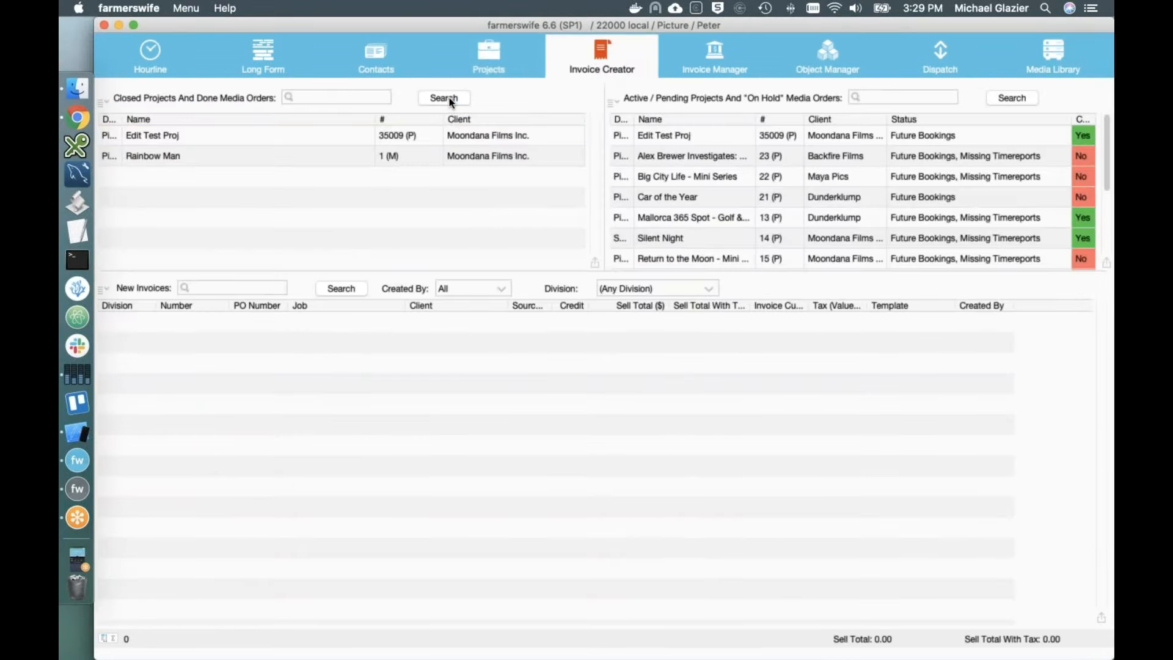
pyautogui.doubleClick(187, 134)
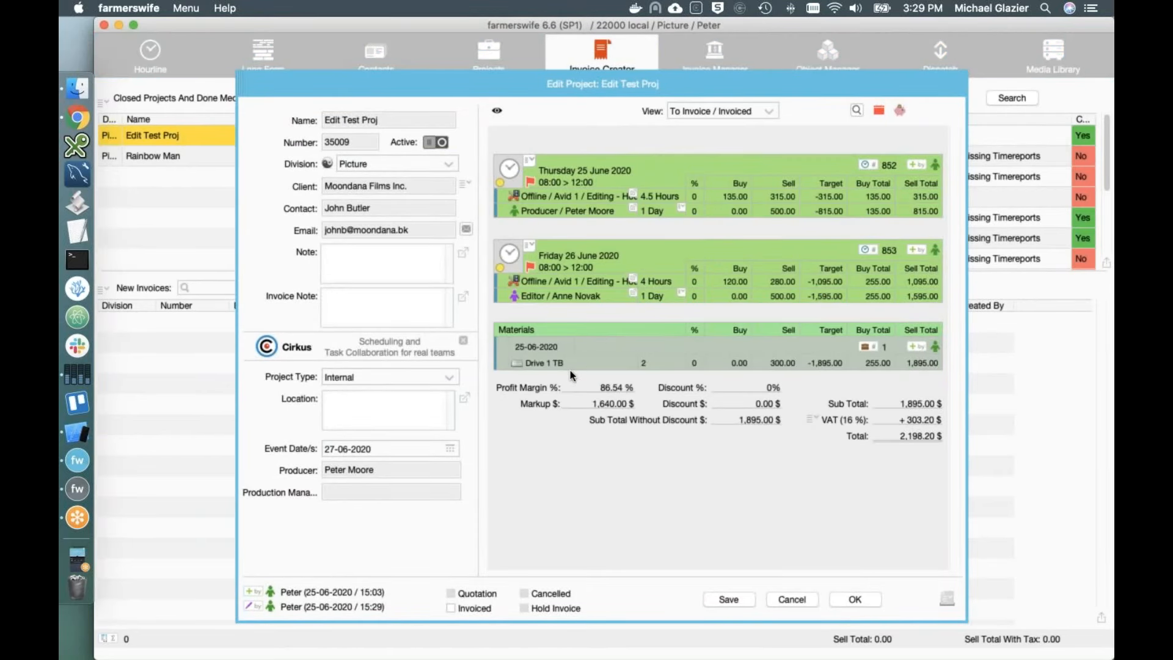
pyautogui.click(855, 600)
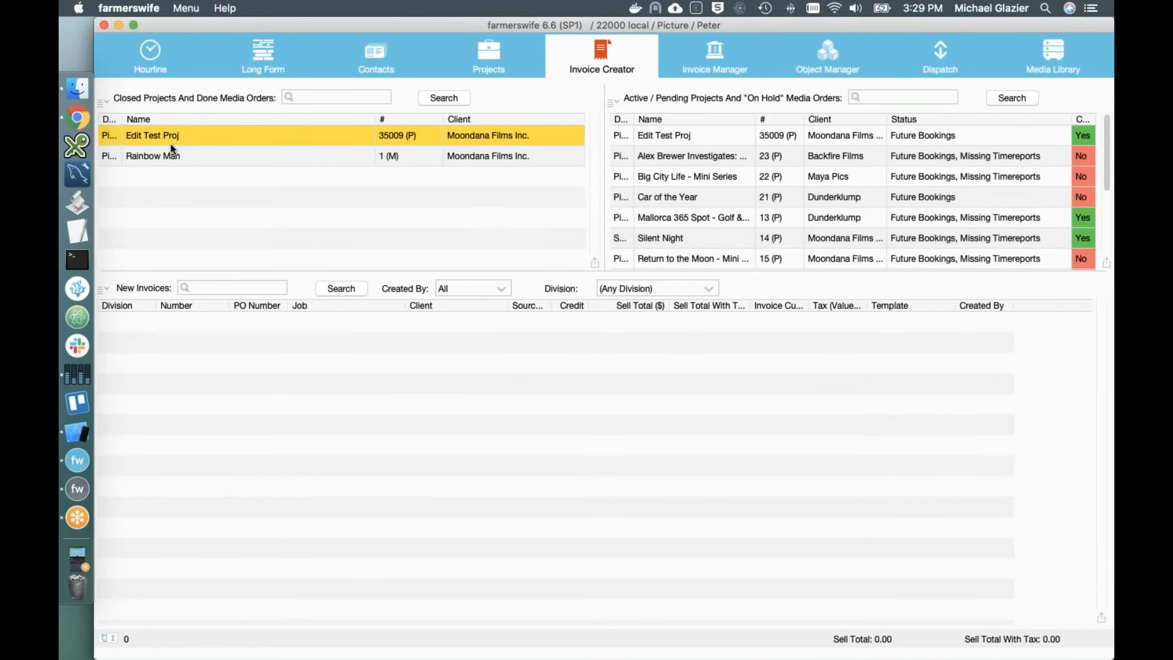
# Step: Create an invoice for Edit Test Proj and confirm marking the project as Invoiced
pyautogui.rightClick(184, 138)
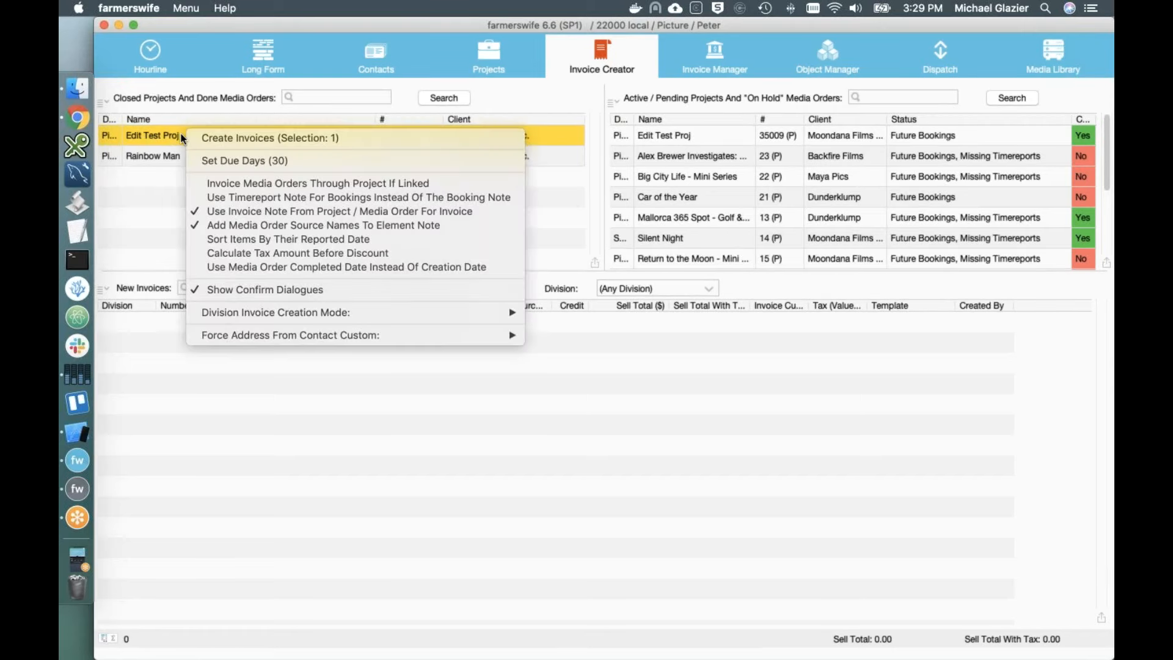
pyautogui.click(193, 137)
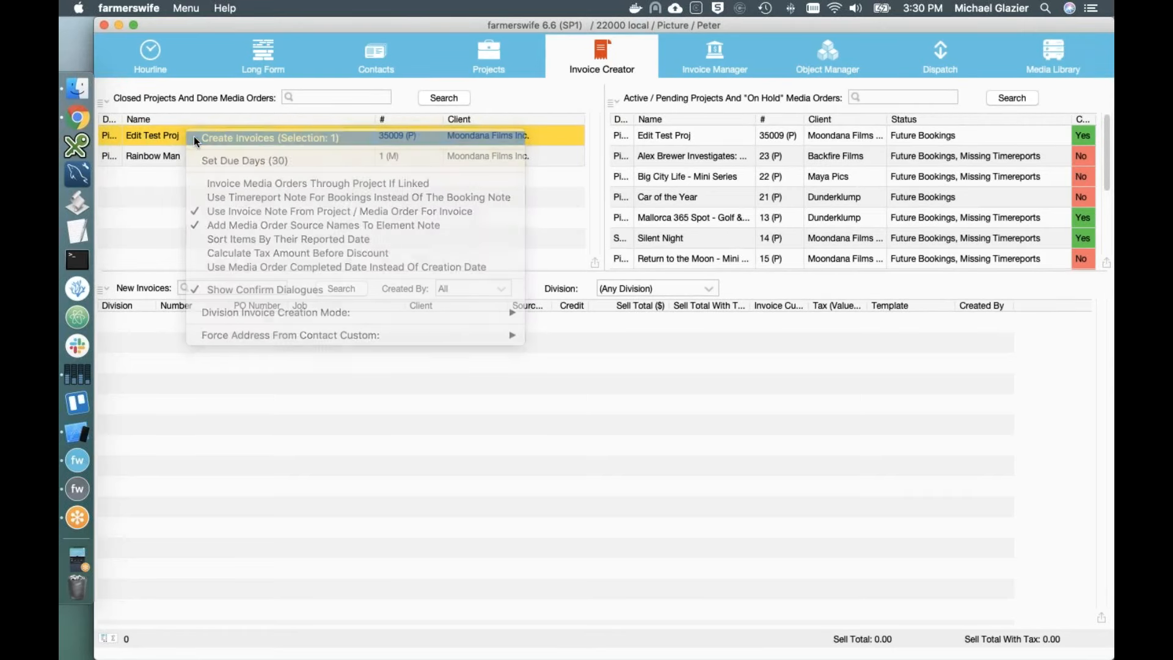
pyautogui.click(631, 395)
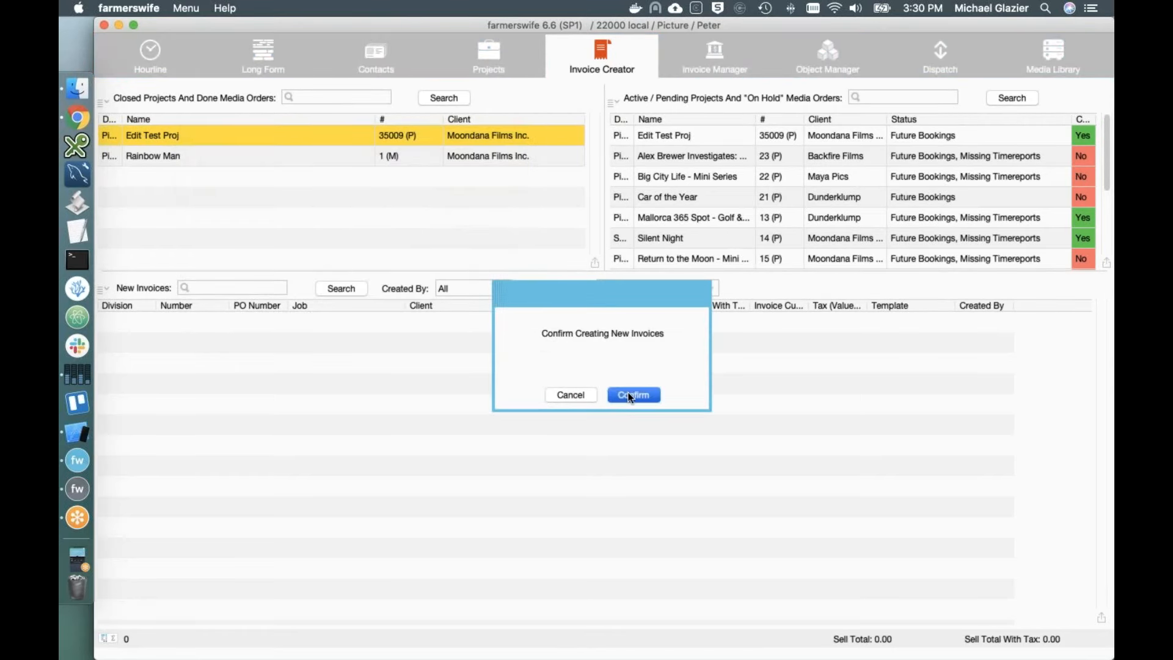
pyautogui.click(647, 398)
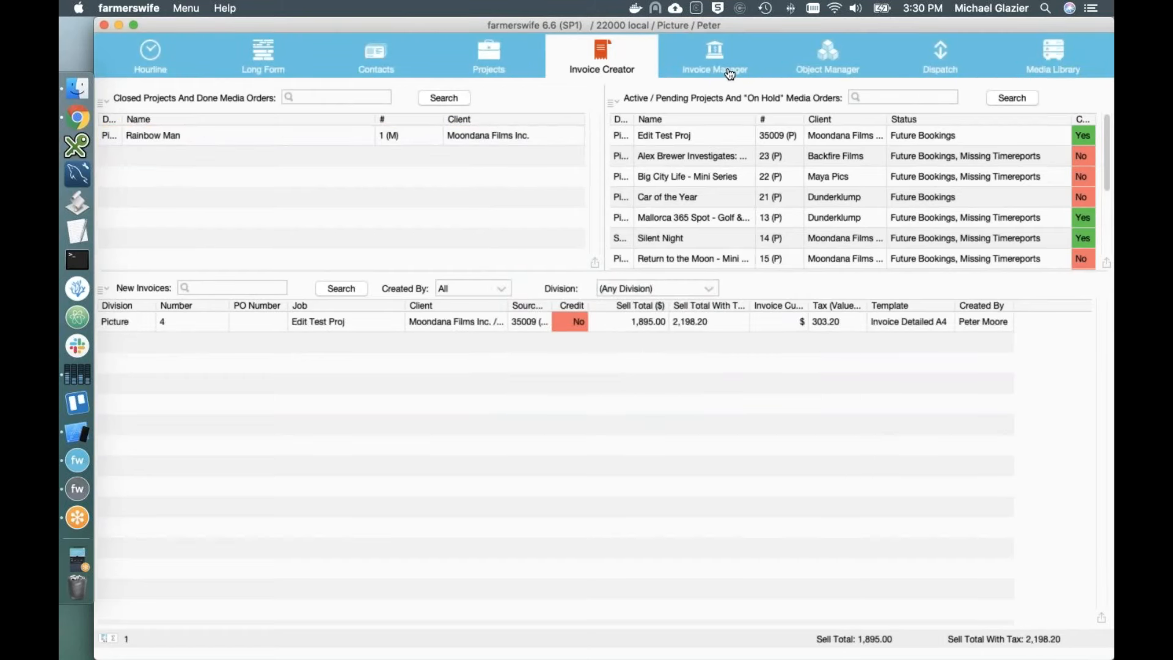
# Step: Review invoice 4, previewing it in Invoice Detailed A4 and one-line total layouts, then accept it
pyautogui.doubleClick(335, 324)
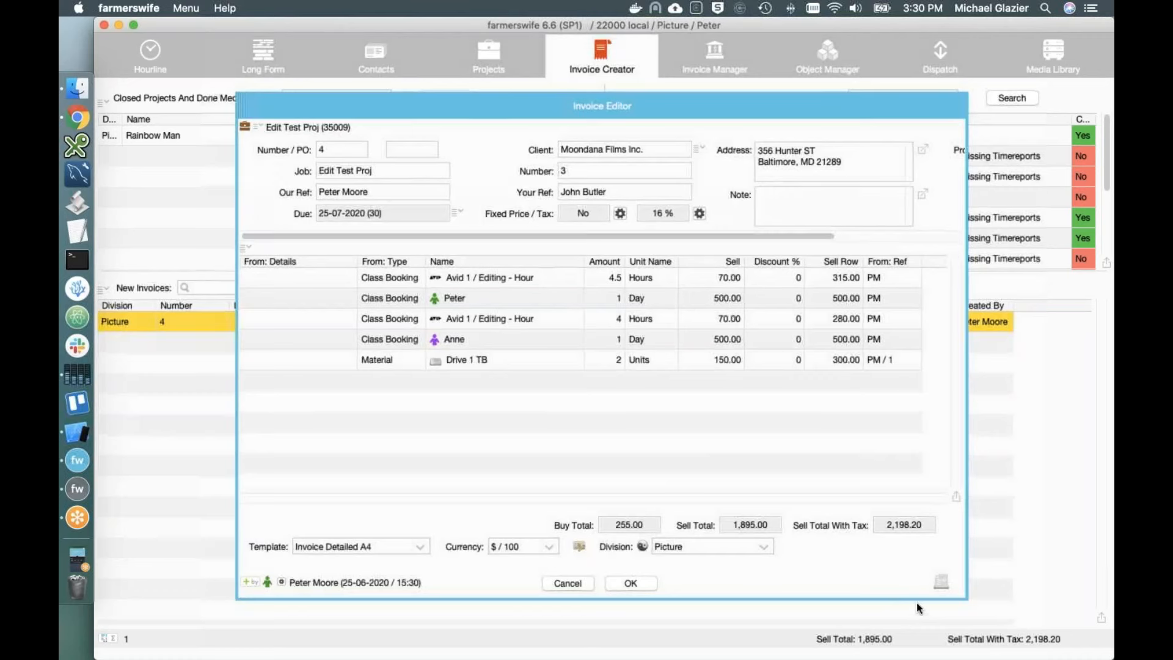
pyautogui.click(942, 583)
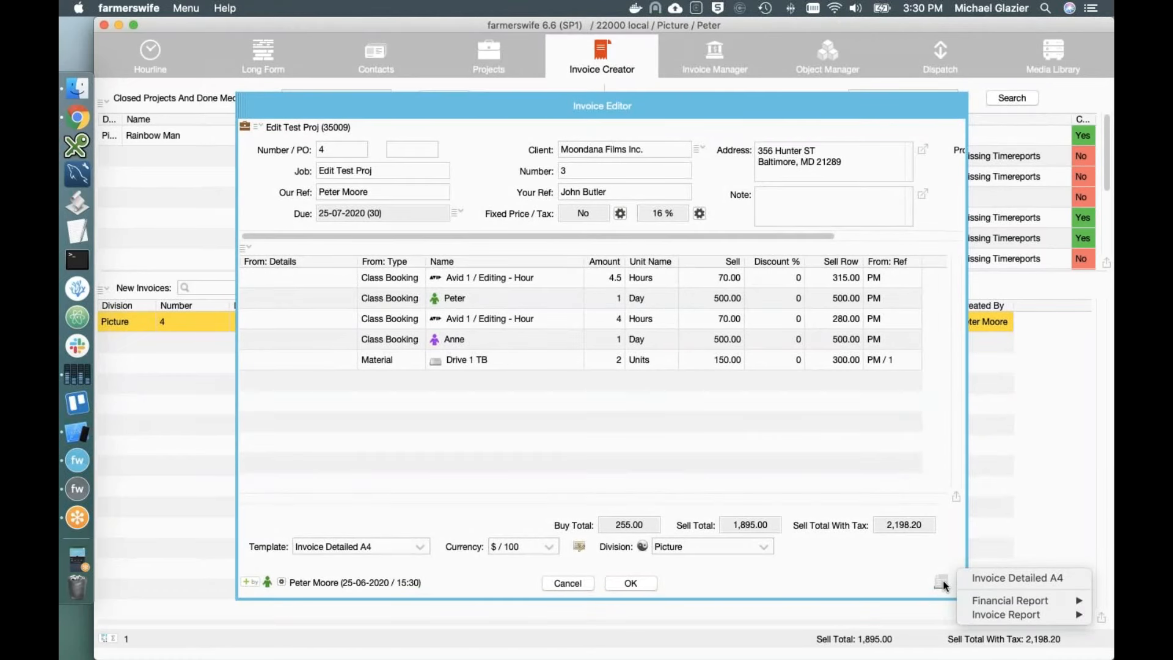
pyautogui.click(1007, 577)
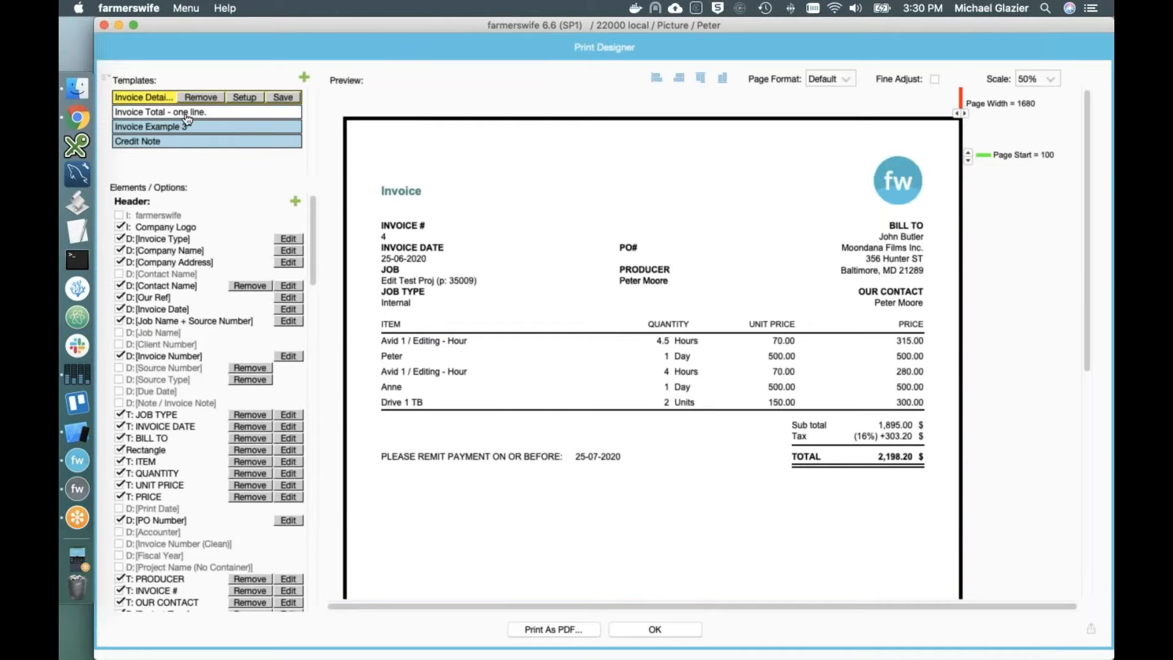
pyautogui.click(186, 114)
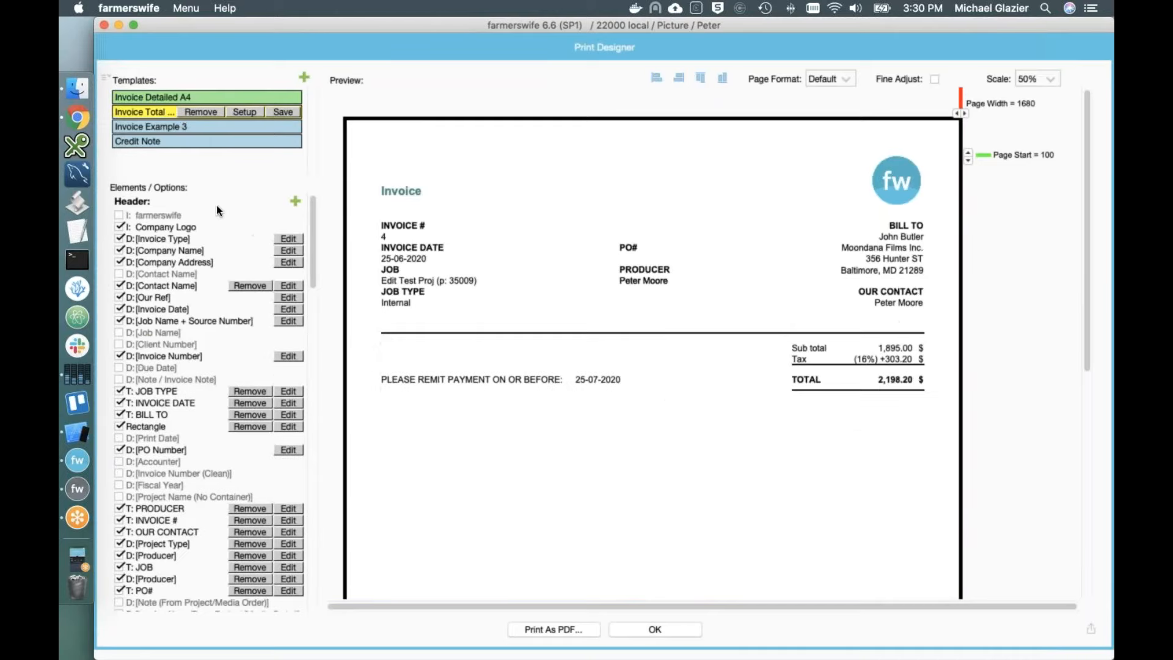
pyautogui.click(656, 629)
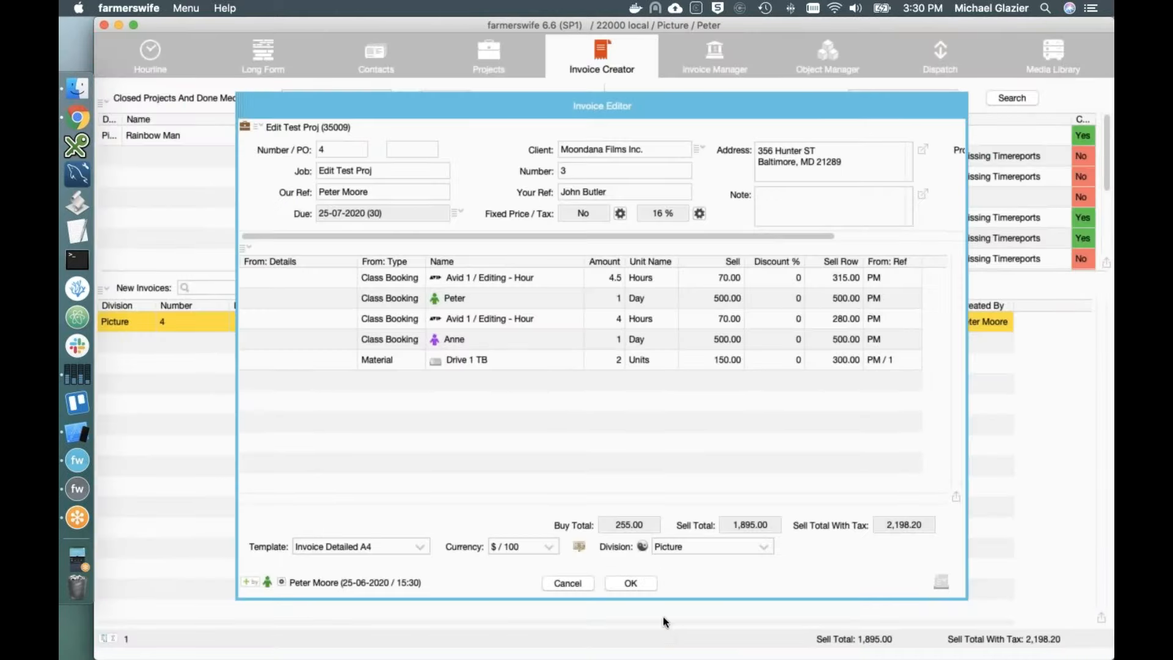
pyautogui.doubleClick(727, 306)
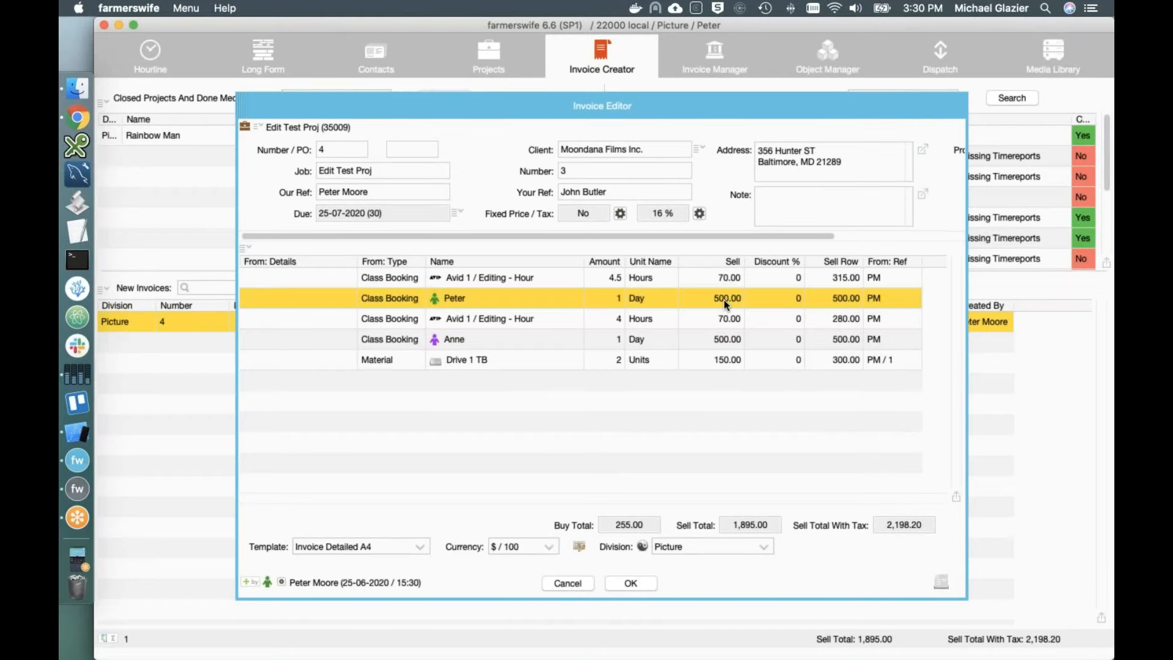
pyautogui.click(588, 457)
pyautogui.click(651, 585)
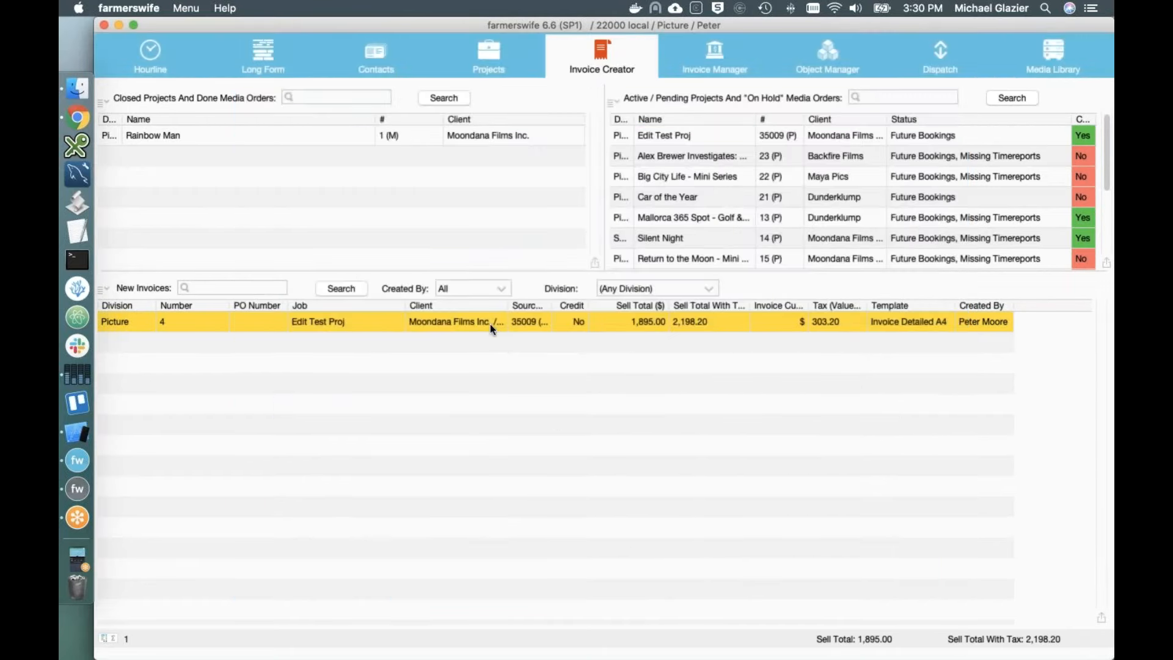
# Step: Move invoice 4 to the Invoice Manager and confirm
pyautogui.rightClick(417, 323)
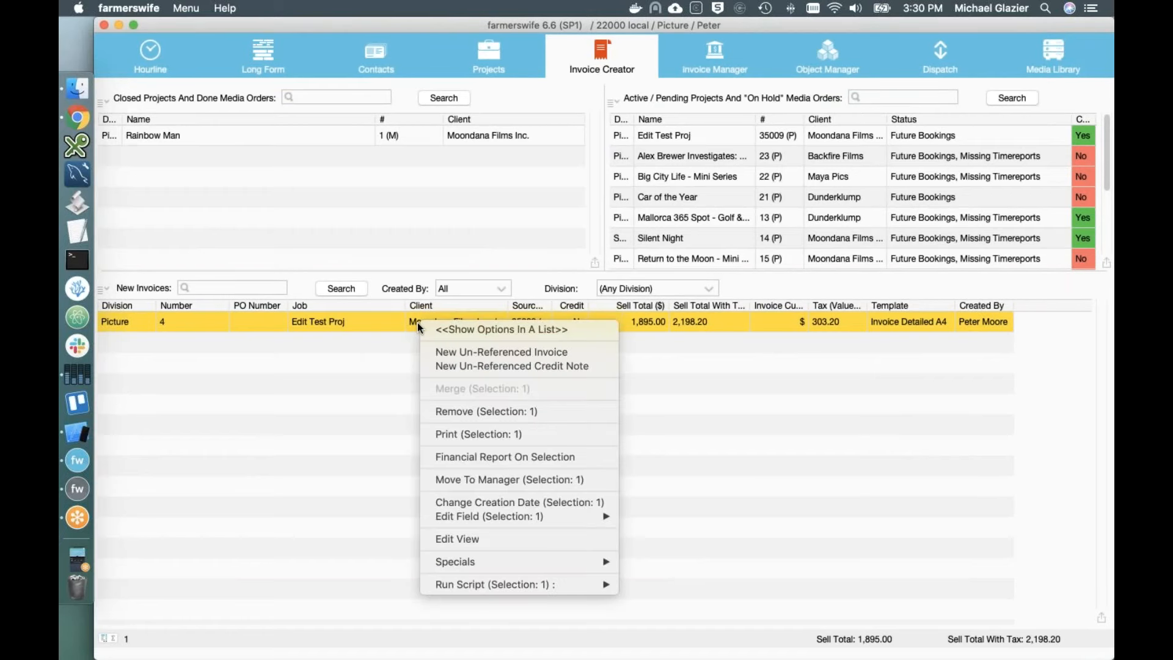
pyautogui.click(533, 479)
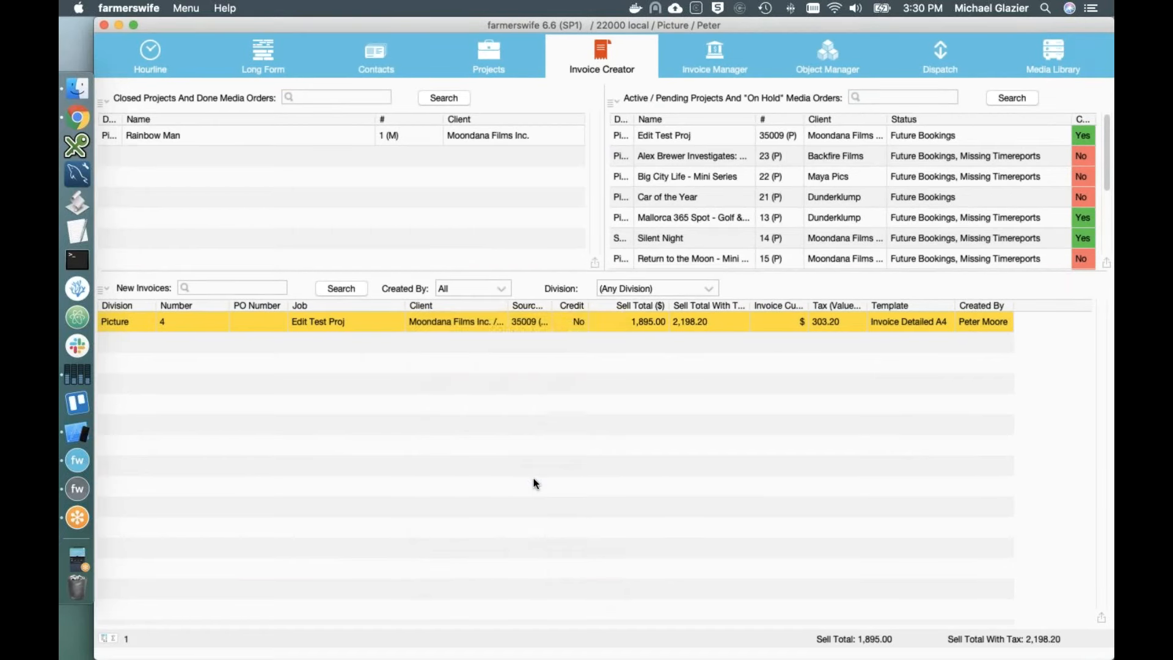
pyautogui.click(632, 396)
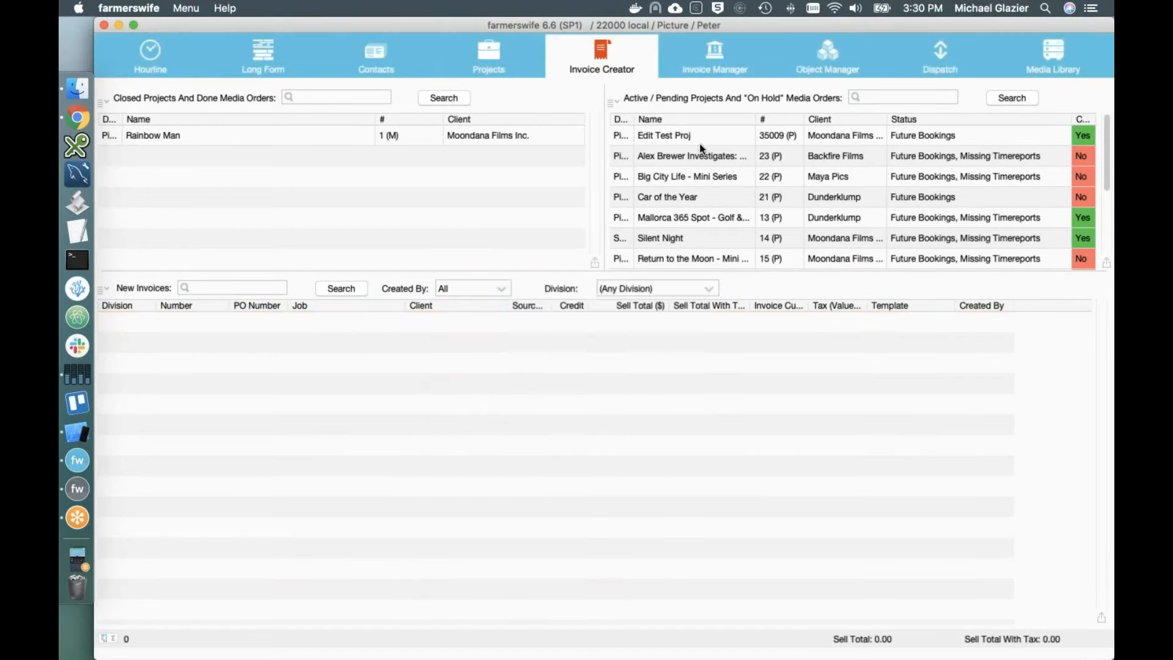
# Step: Search all invoices in the Invoice Manager and select invoice 4 for Edit Test Proj
pyautogui.click(721, 76)
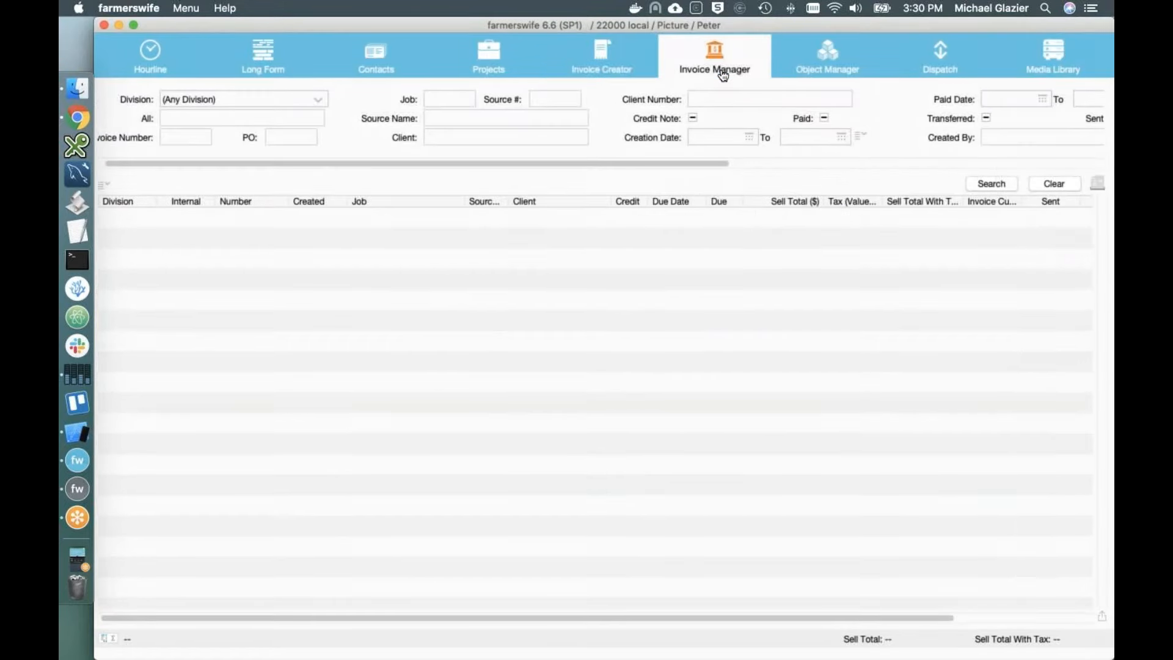
pyautogui.click(999, 185)
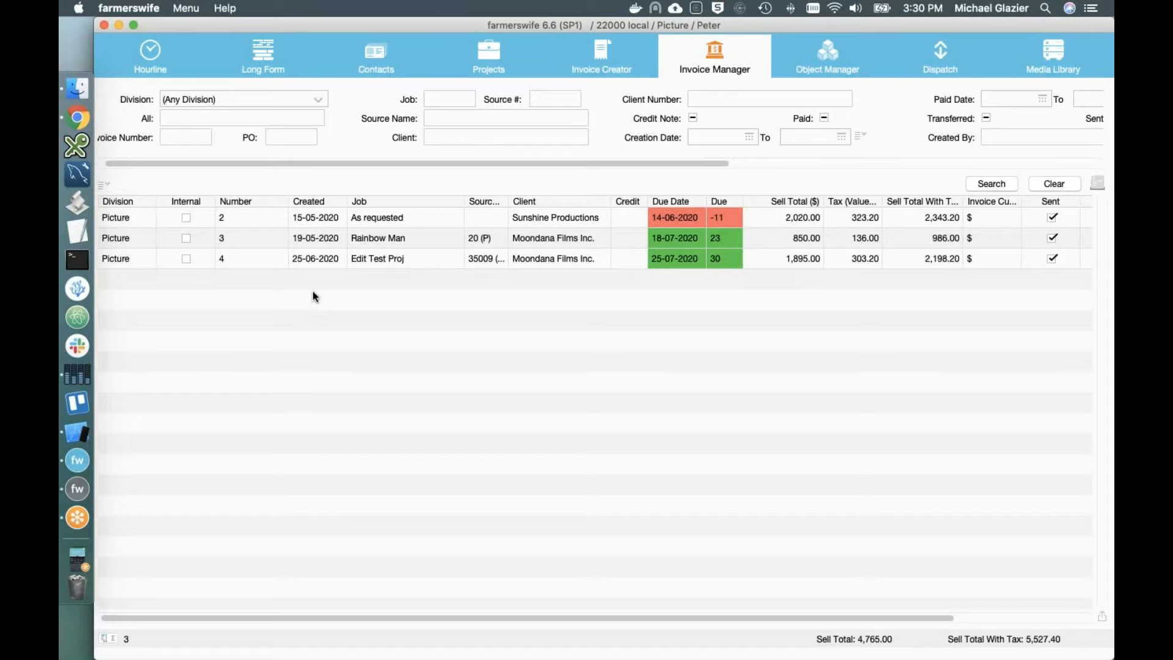
pyautogui.click(403, 259)
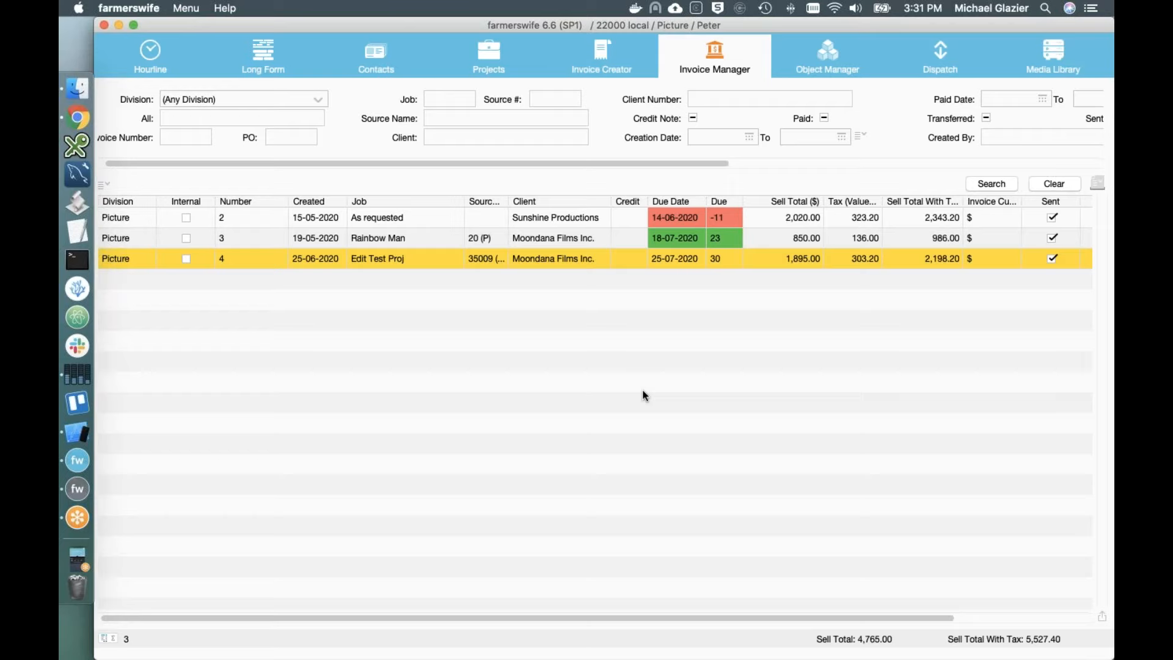
# Step: Check the Hourline schedule and Long Form calendar with projects expanded
pyautogui.click(152, 68)
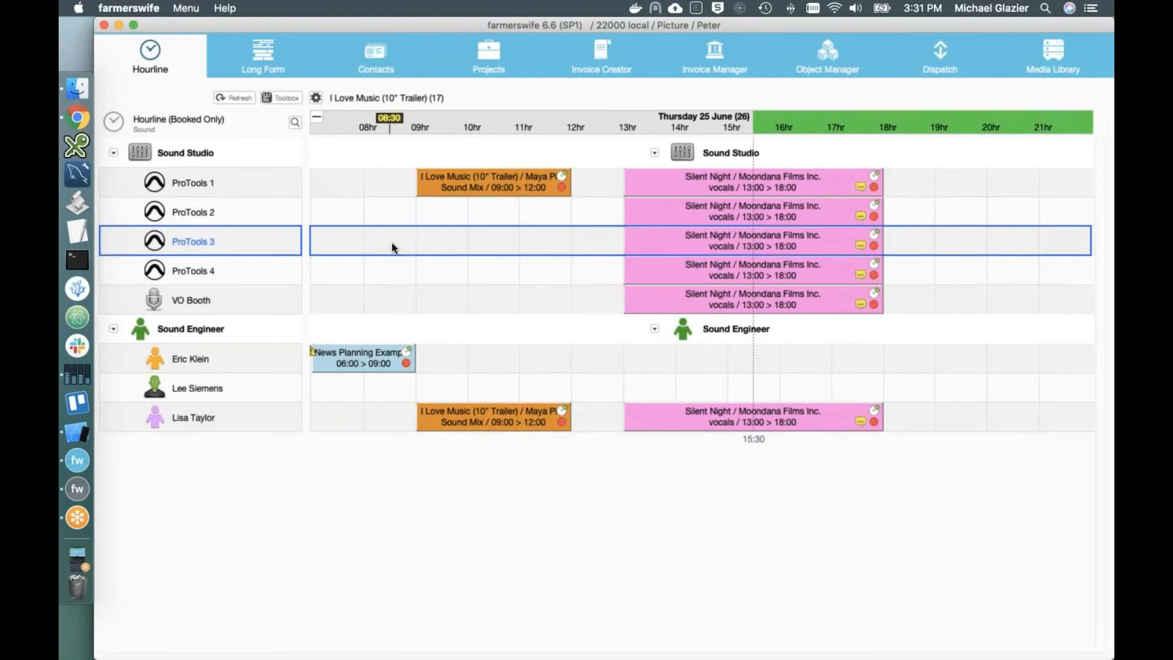
pyautogui.click(267, 67)
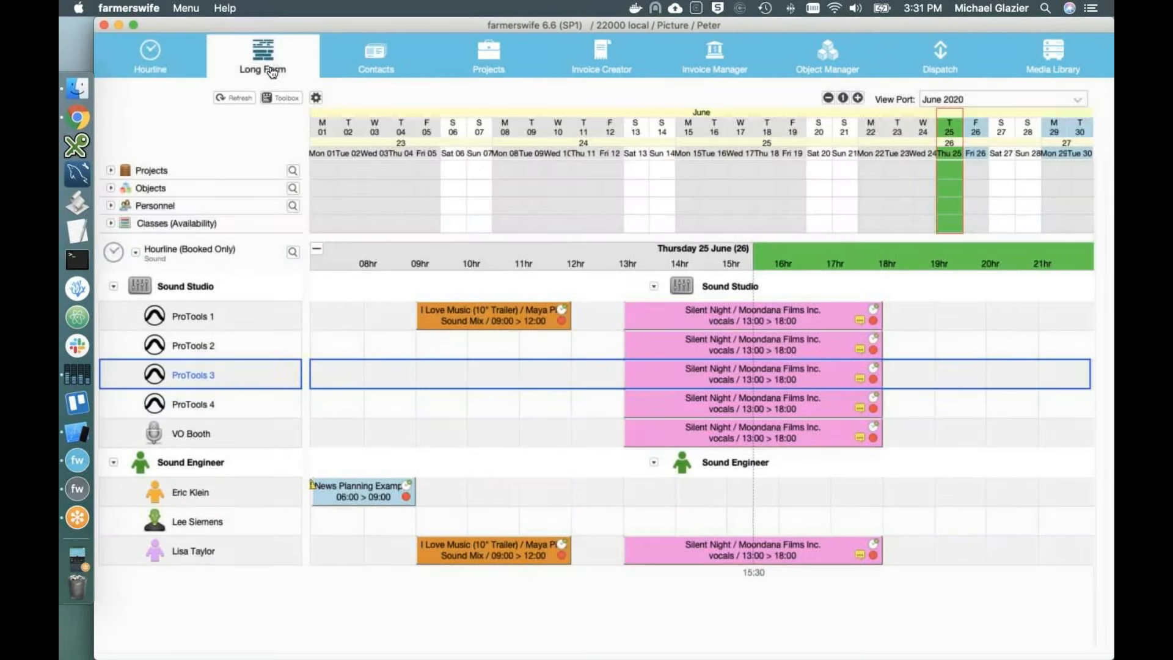
pyautogui.click(111, 170)
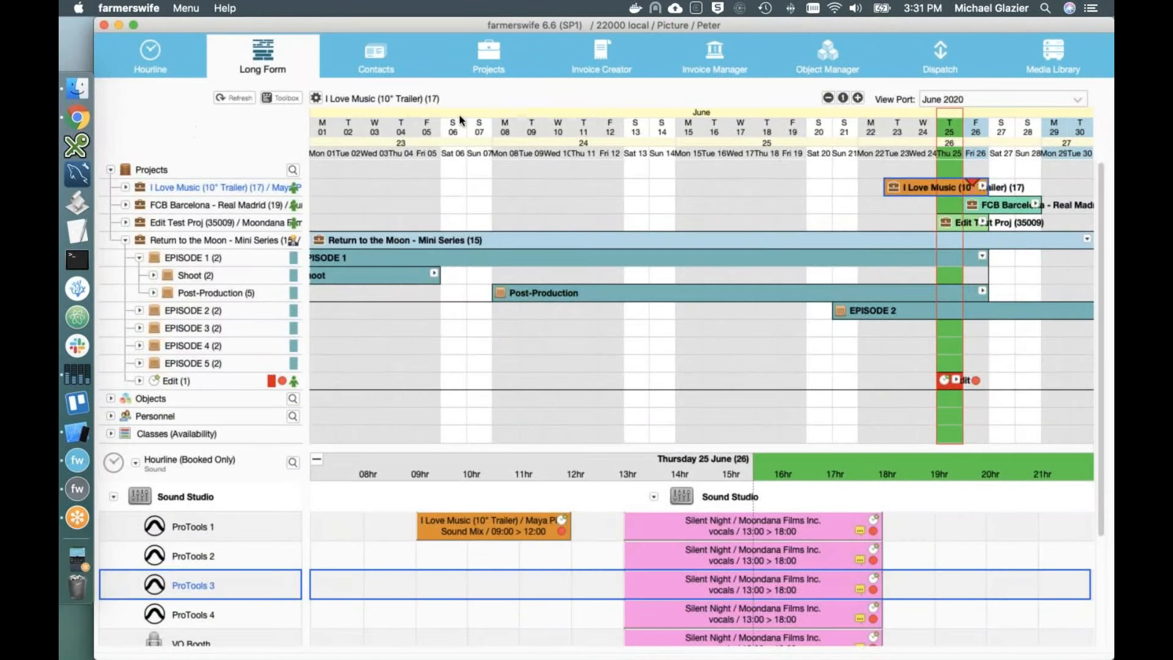
# Step: Confirm Edit Test Proj is invoiced, return to Invoice Manager, and bring up the iPhone Simulator
pyautogui.click(498, 70)
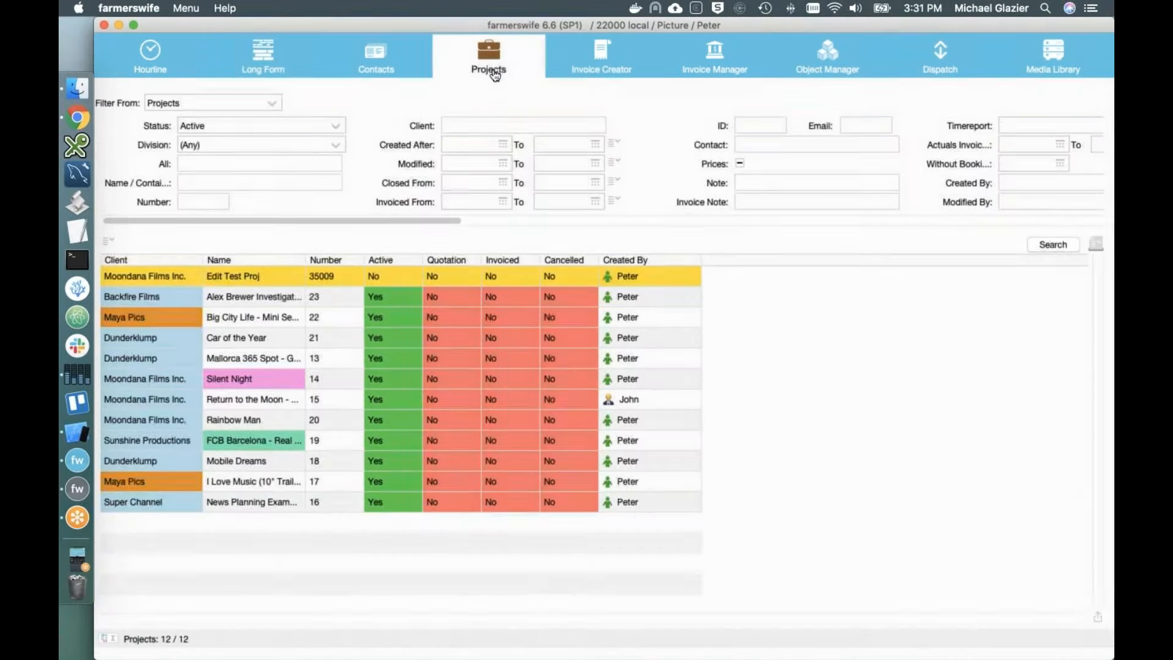
pyautogui.doubleClick(181, 279)
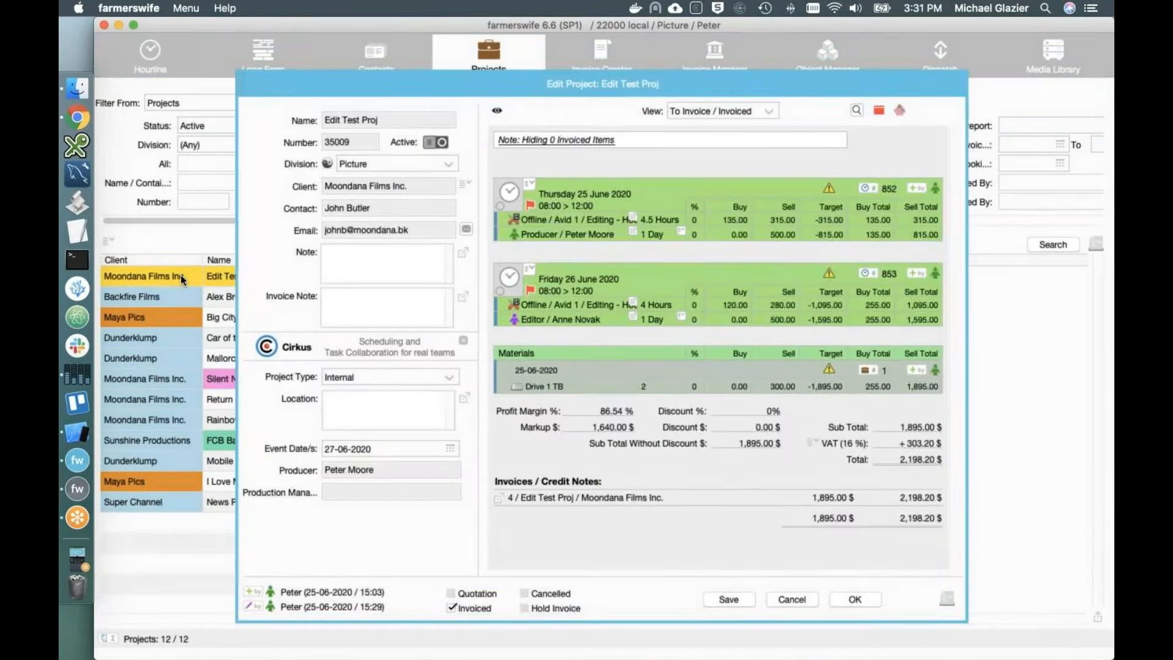
pyautogui.click(855, 598)
pyautogui.click(622, 73)
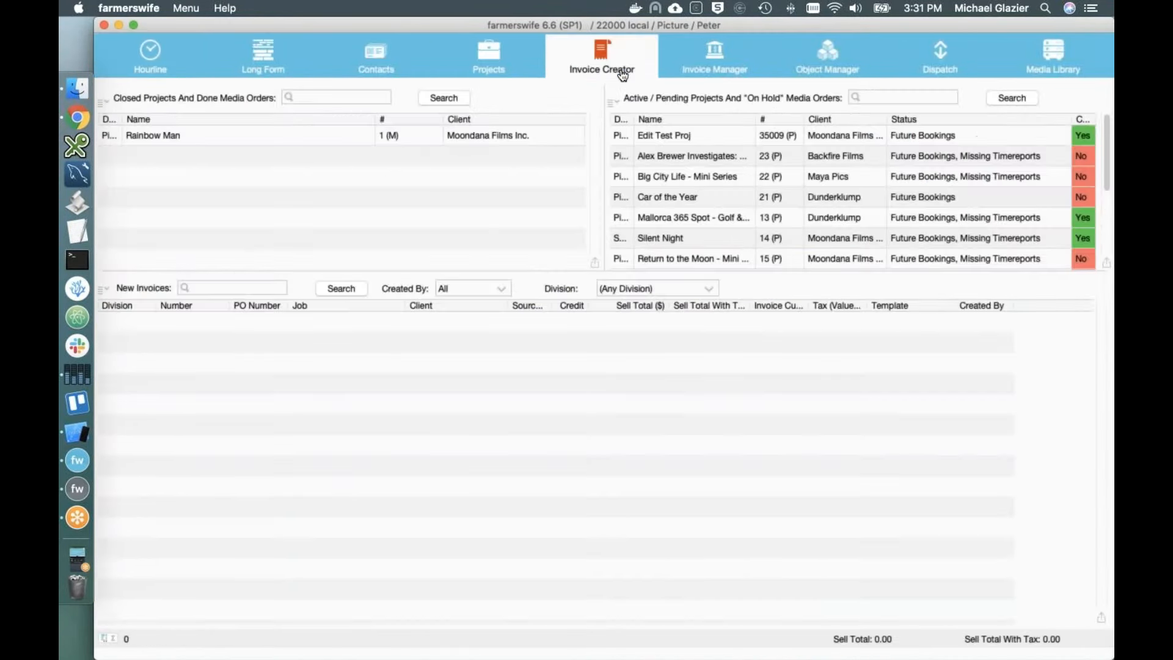
pyautogui.click(695, 78)
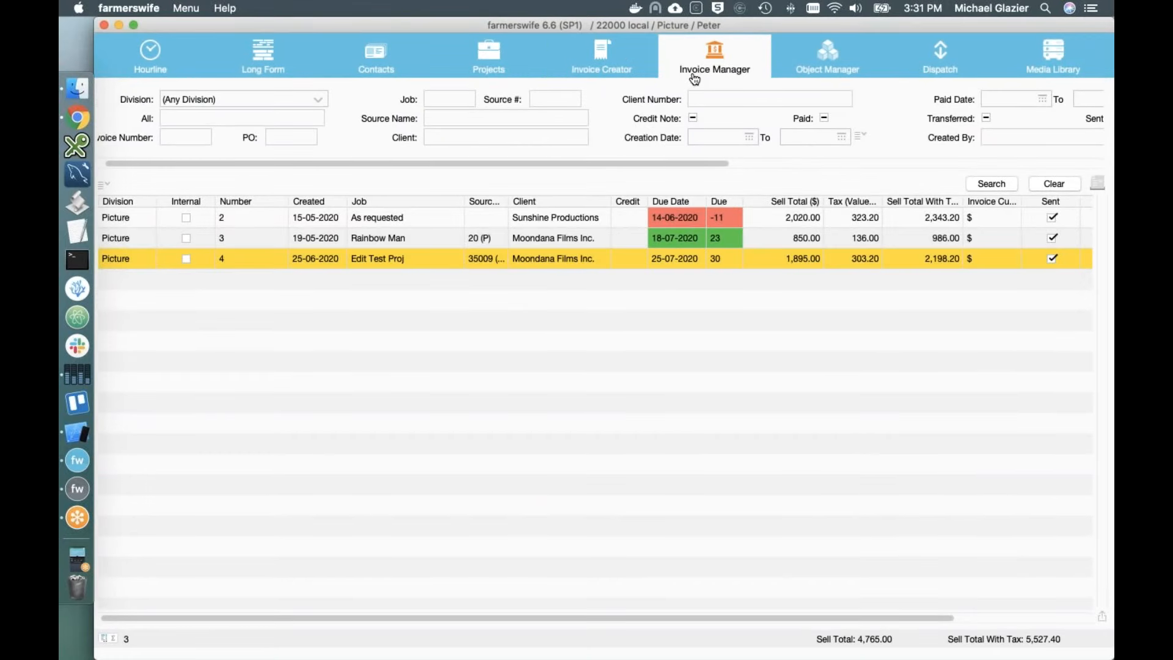
pyautogui.click(69, 428)
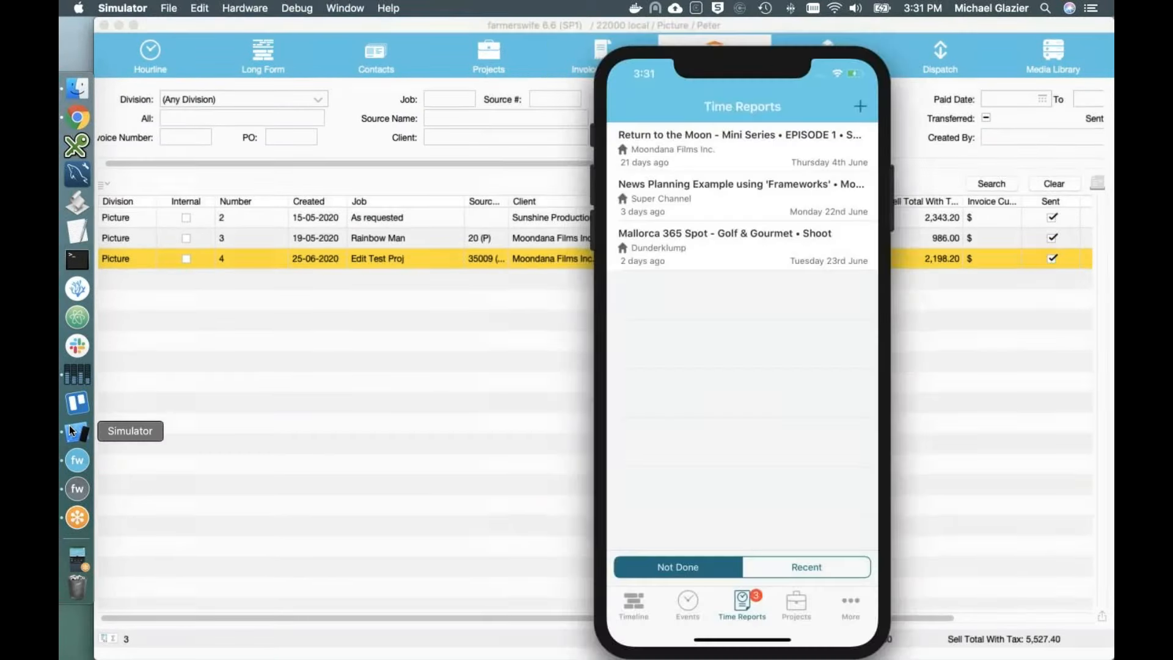